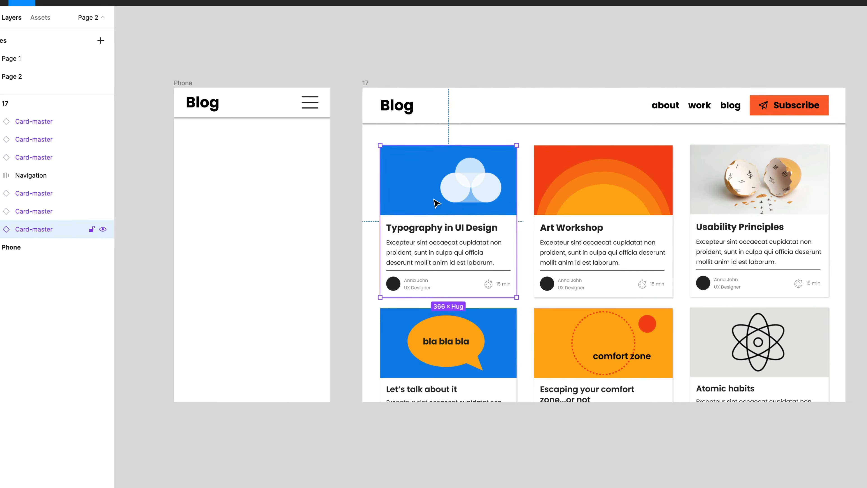
# Move the Typography in UI Design and Art Workshop cards into the Phone frame, stacked below its header
pyautogui.moveTo(434, 200); pyautogui.dragTo(250, 201)
pyautogui.moveTo(599, 191); pyautogui.dragTo(251, 307)
pyautogui.click(269, 104)
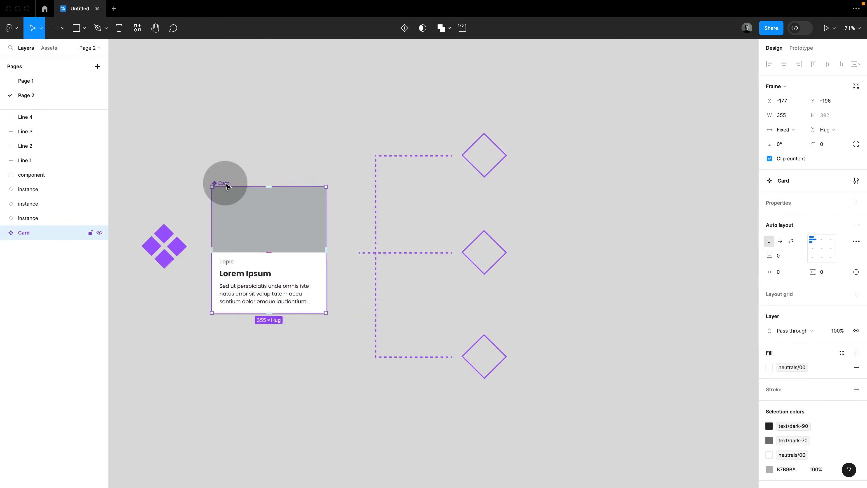
# Place an instance of the Card component beside the lowest diamond, and open the main component's headline font size for editing
pyautogui.moveTo(223, 184); pyautogui.dragTo(611, 387)
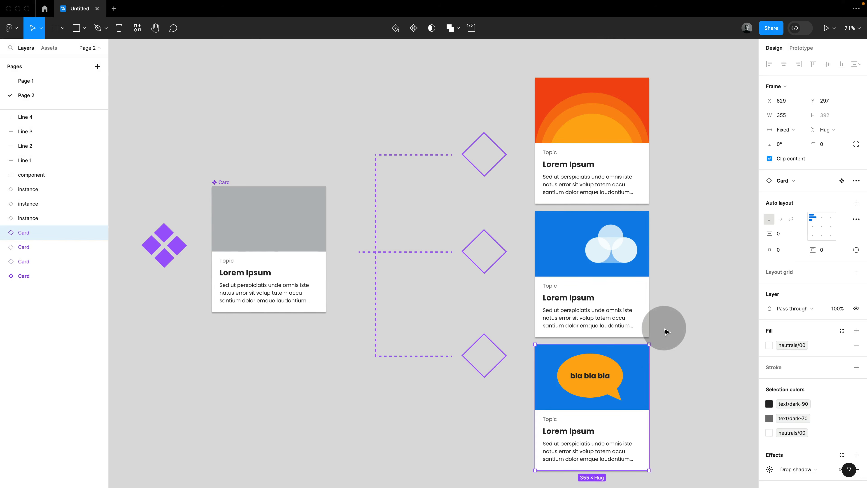
pyautogui.click(296, 235)
pyautogui.press('Tab')
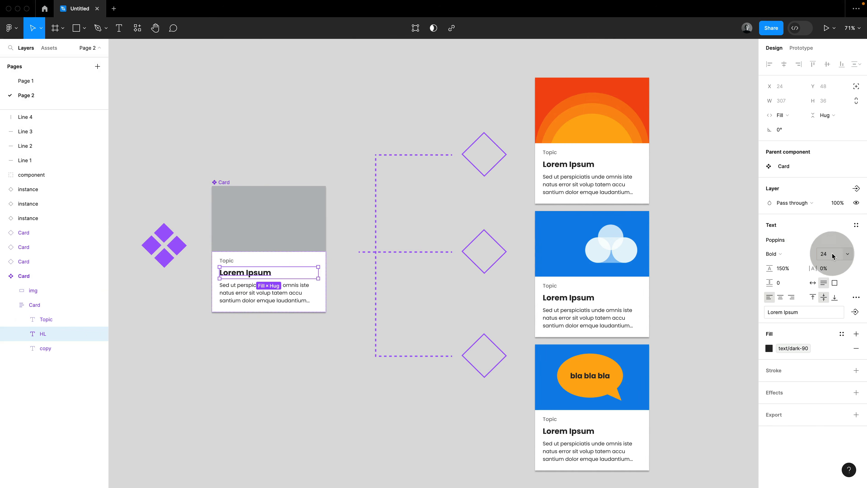
pyautogui.click(825, 254)
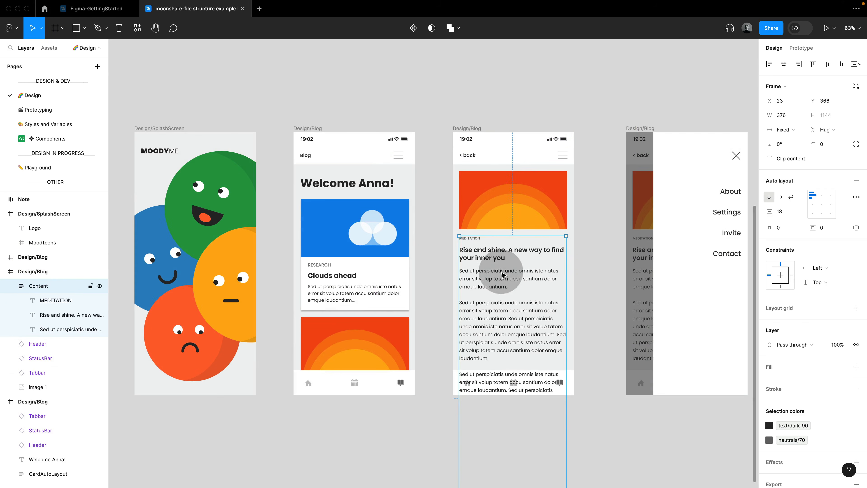
pyautogui.click(580, 274)
pyautogui.click(567, 386)
pyautogui.press(']')
pyautogui.click(603, 372)
pyautogui.click(495, 208)
pyautogui.moveTo(497, 210); pyautogui.dragTo(511, 127)
pyautogui.click(435, 122)
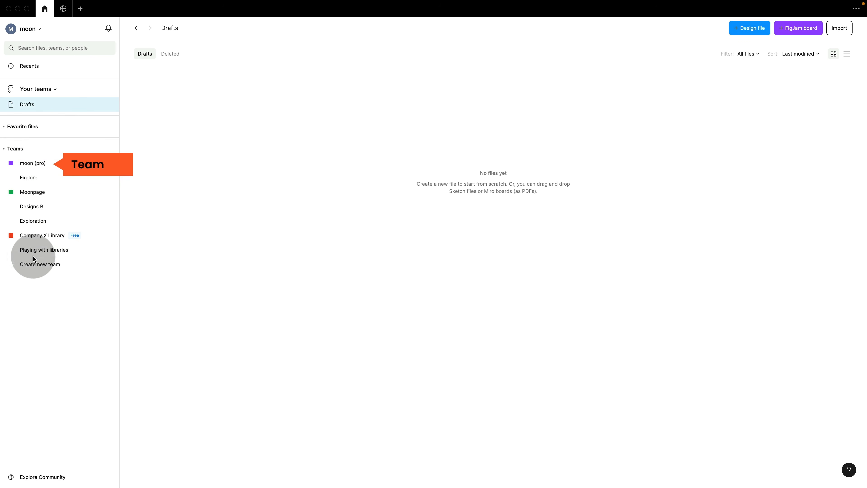
# Create a team named "moon new" without collaborators, on the Starter plan
pyautogui.click(44, 264)
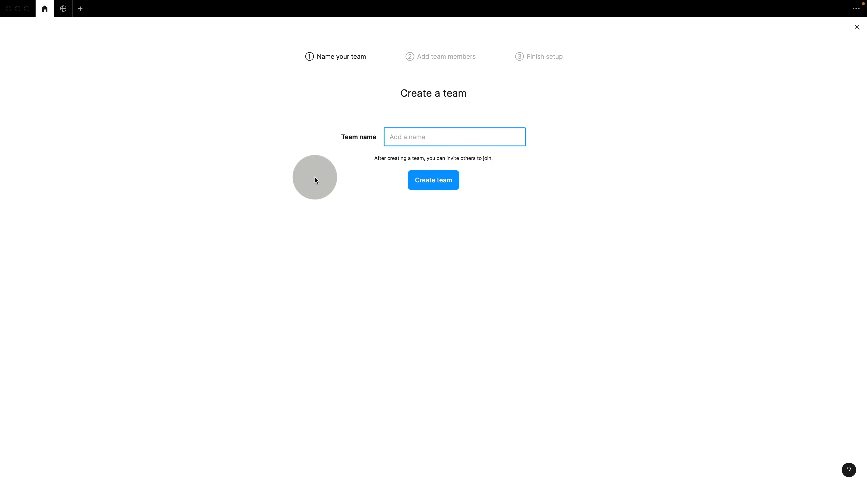
pyautogui.write('moon new')
pyautogui.click(437, 184)
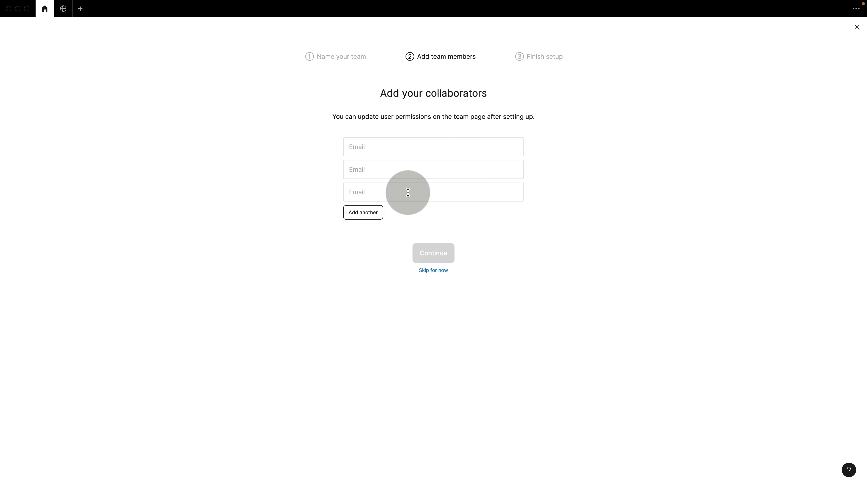
pyautogui.click(431, 270)
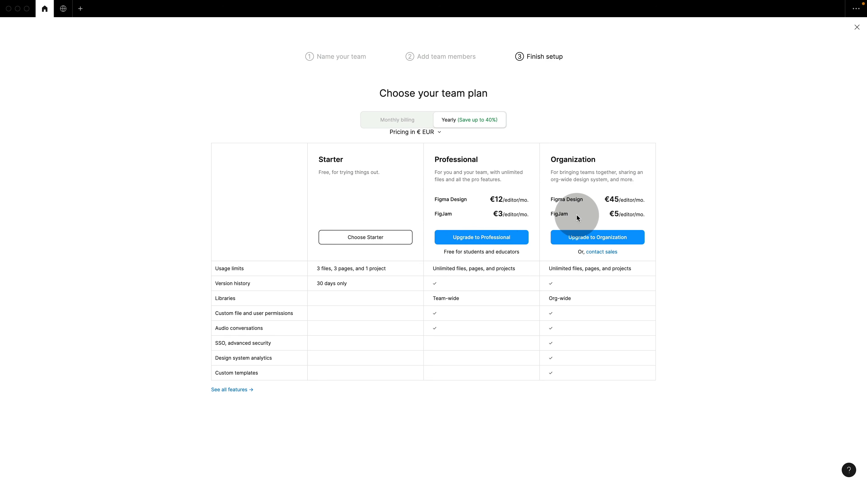
pyautogui.click(362, 238)
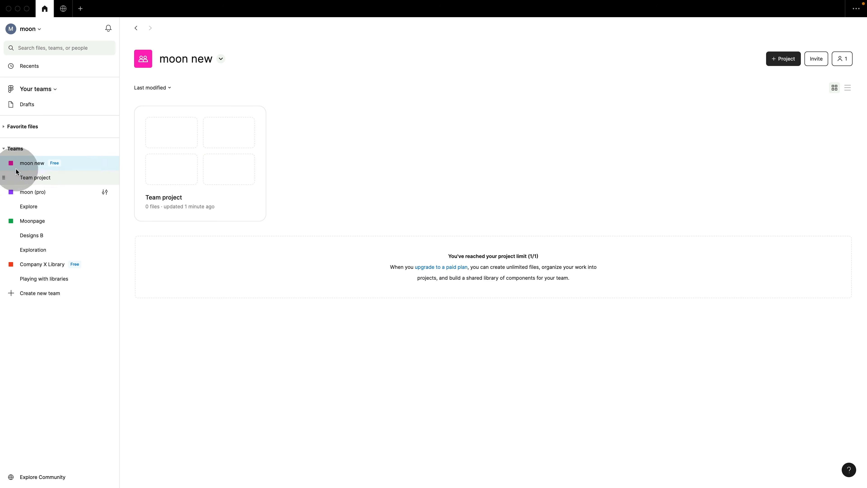
# Delete the "moon new" team, confirming with its name
pyautogui.rightClick(82, 168)
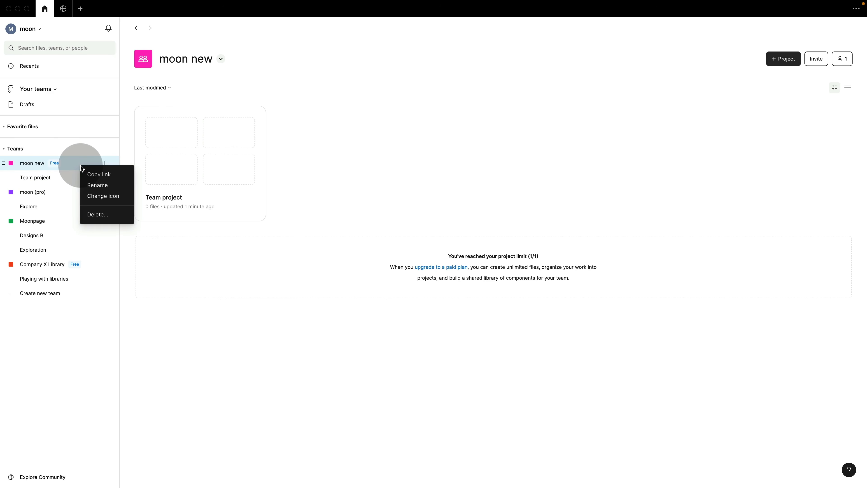
pyautogui.click(98, 214)
pyautogui.click(375, 182)
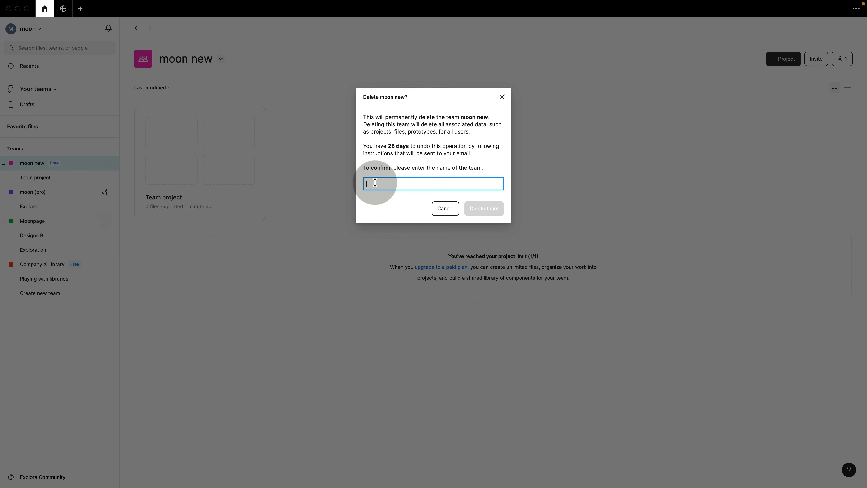
pyautogui.write('moon new')
pyautogui.click(499, 209)
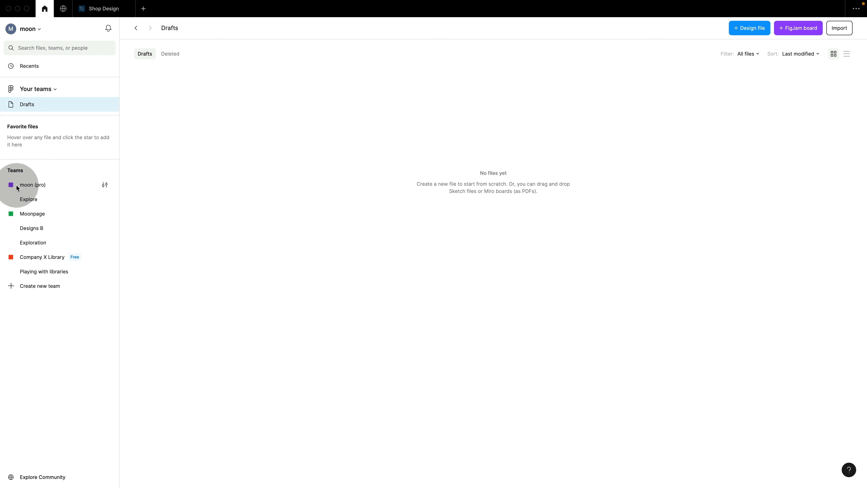
# Open the Shop Design file from the Explore project of the moon (pro) team
pyautogui.click(40, 189)
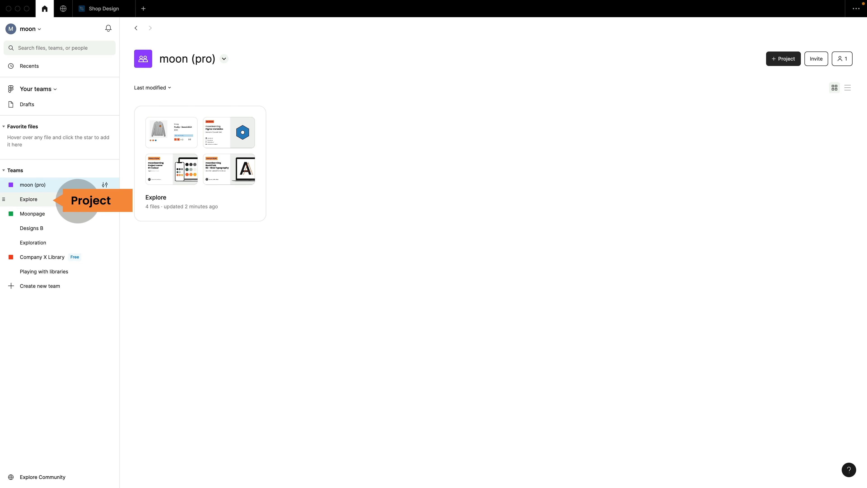
pyautogui.click(59, 203)
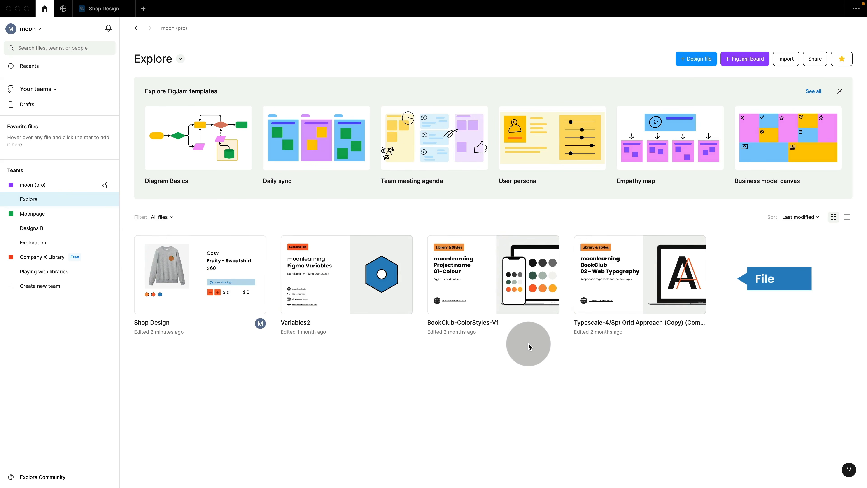
pyautogui.doubleClick(234, 270)
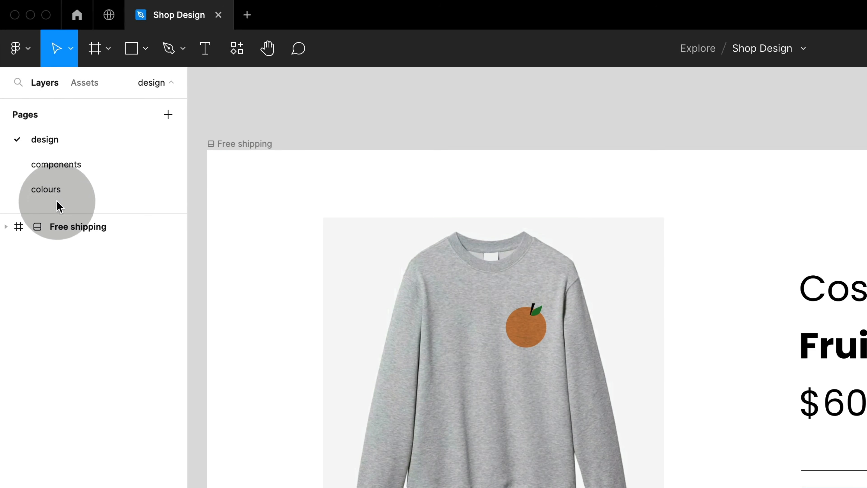
# View the components and colours pages of the Shop Design file and return to the design page
pyautogui.click(61, 169)
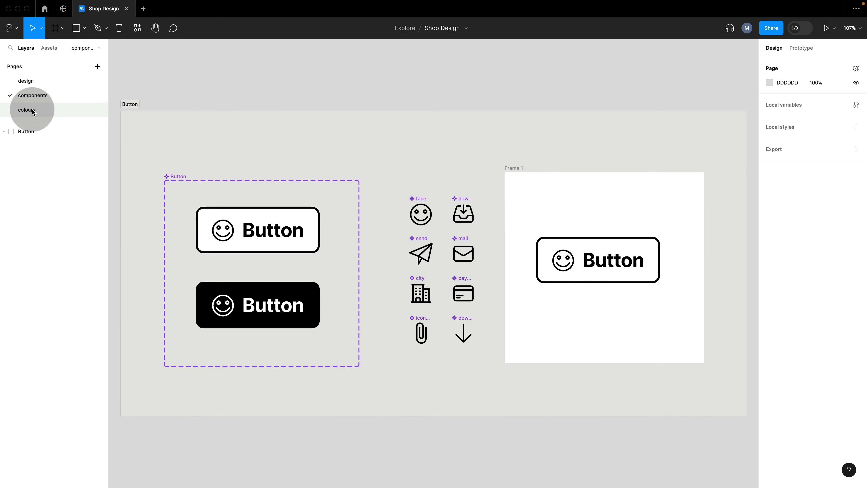
pyautogui.click(33, 111)
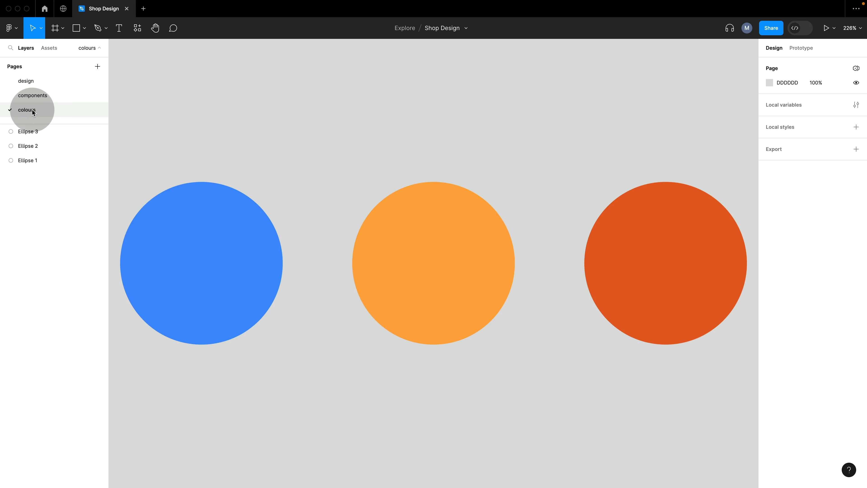
pyautogui.click(31, 82)
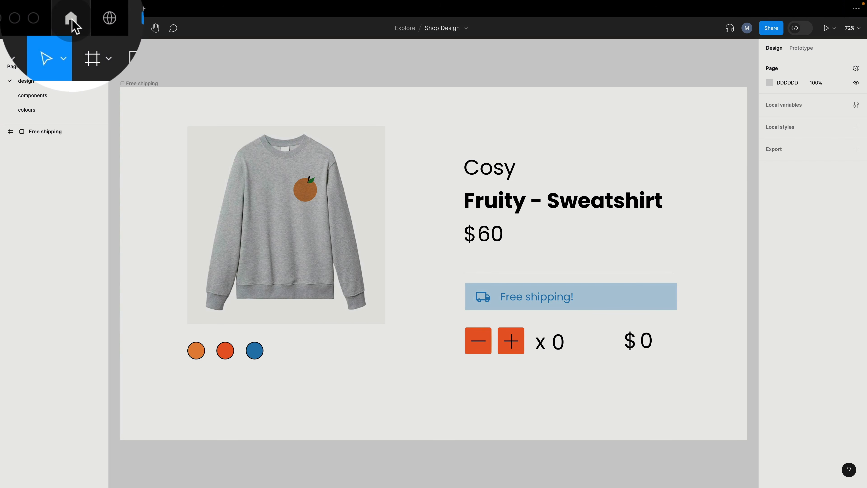
# Return to the file browser and add the Shop Design file to the favorites
pyautogui.click(45, 11)
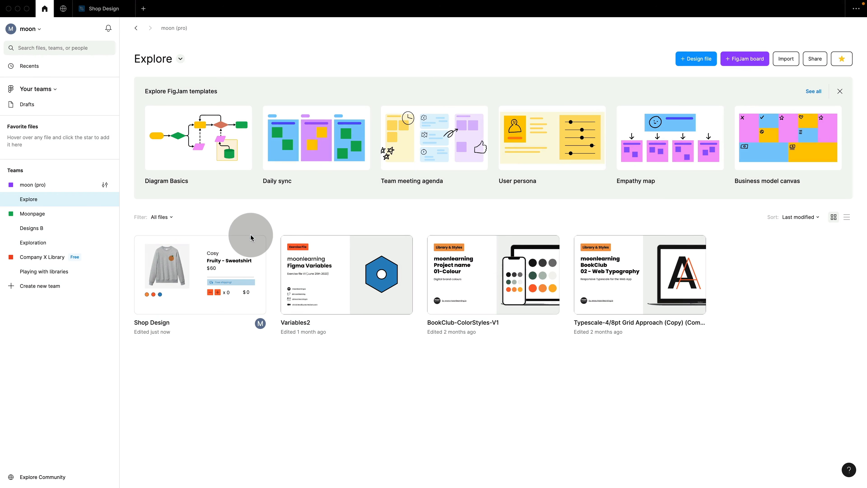
pyautogui.moveTo(259, 247)
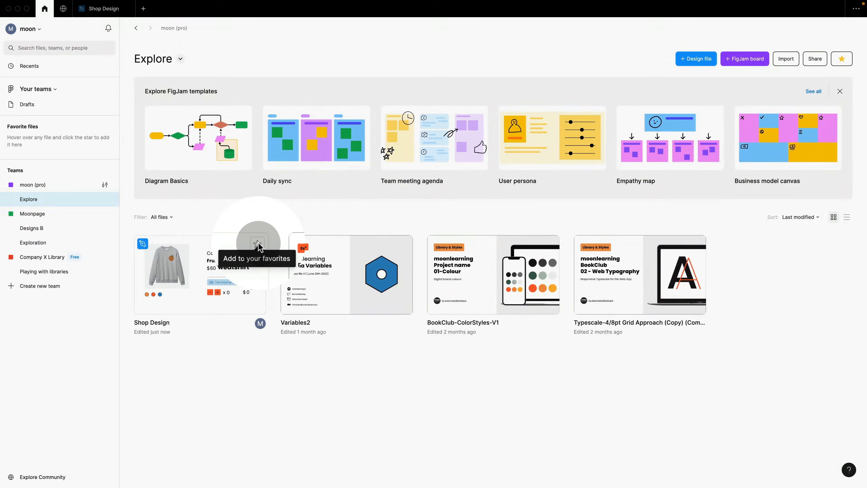
pyautogui.click(258, 244)
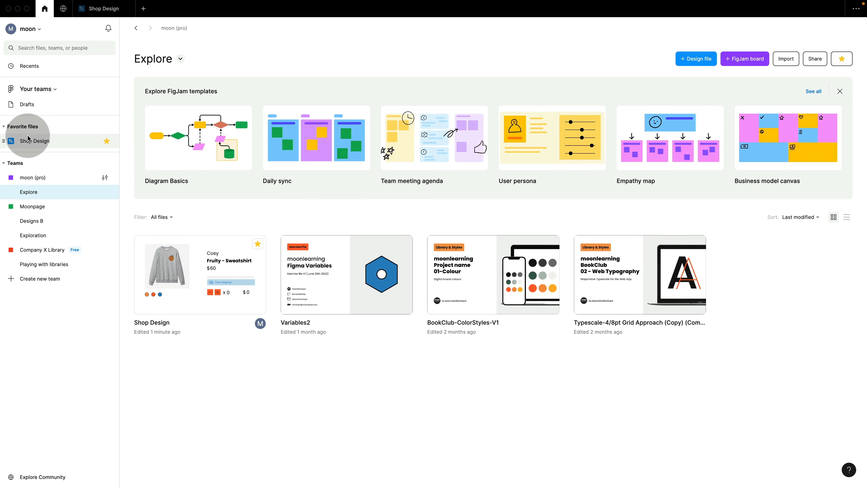
pyautogui.moveTo(29, 138)
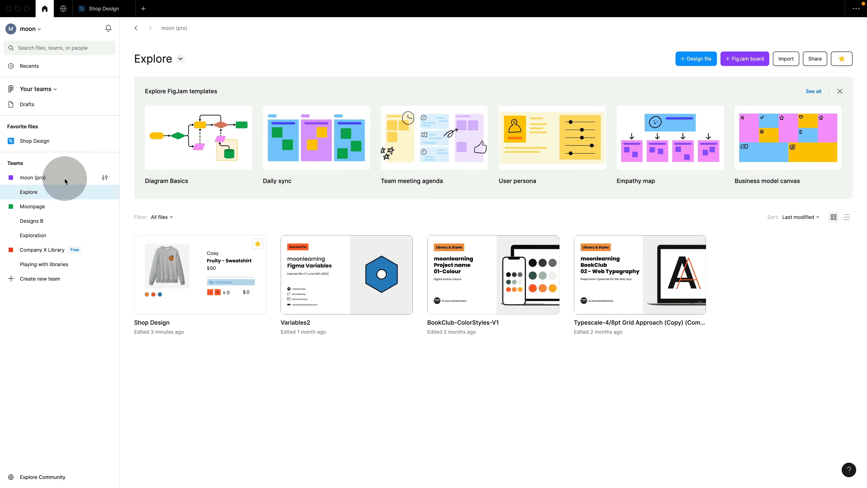
# Look at the invite link permission options for the moon (pro) team and close the invitation without changes
pyautogui.click(43, 179)
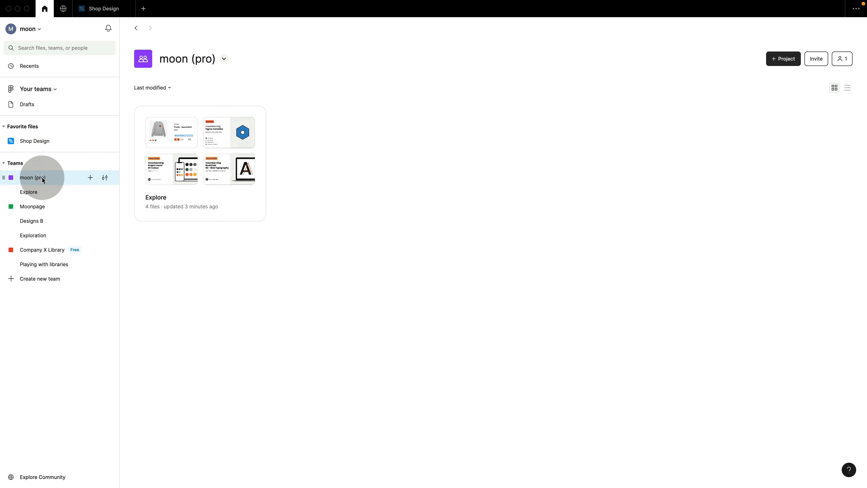
pyautogui.click(814, 64)
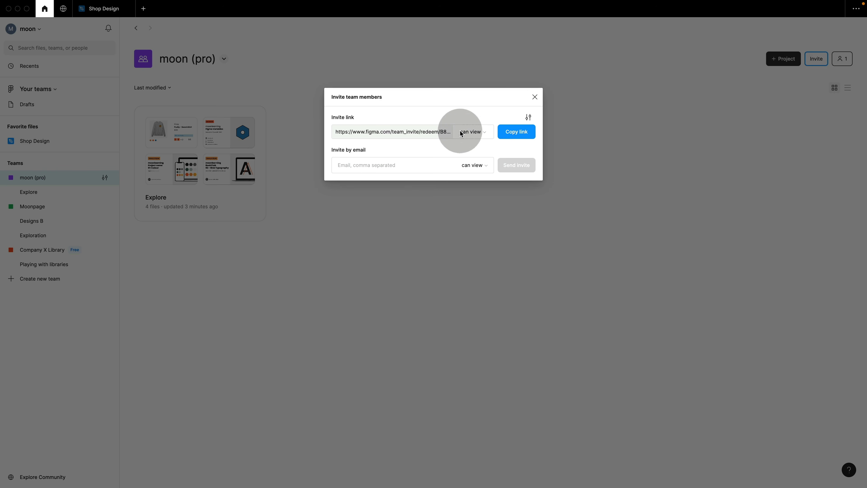
pyautogui.click(487, 134)
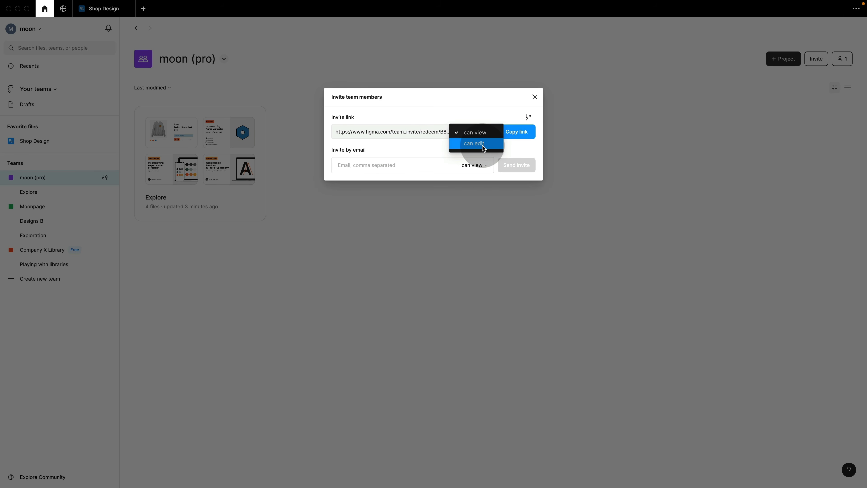
pyautogui.click(536, 98)
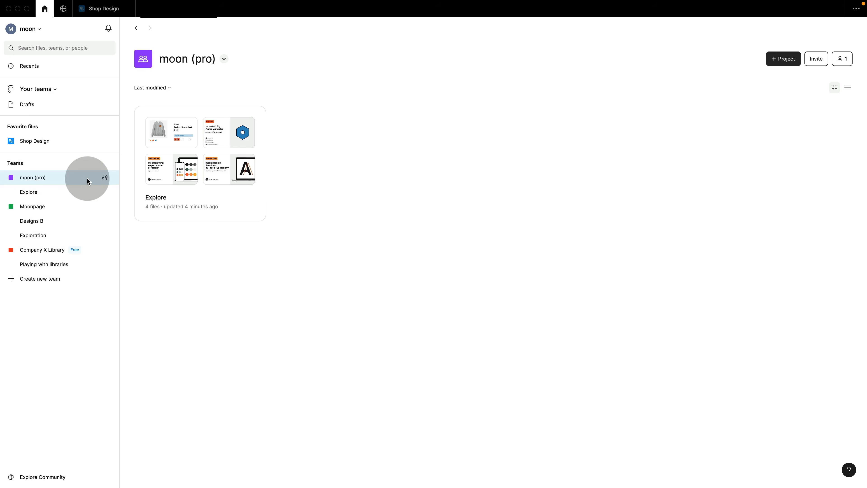
# Open the moon (pro) team's member settings, view the Figma Community page and return to the file browser
pyautogui.click(105, 180)
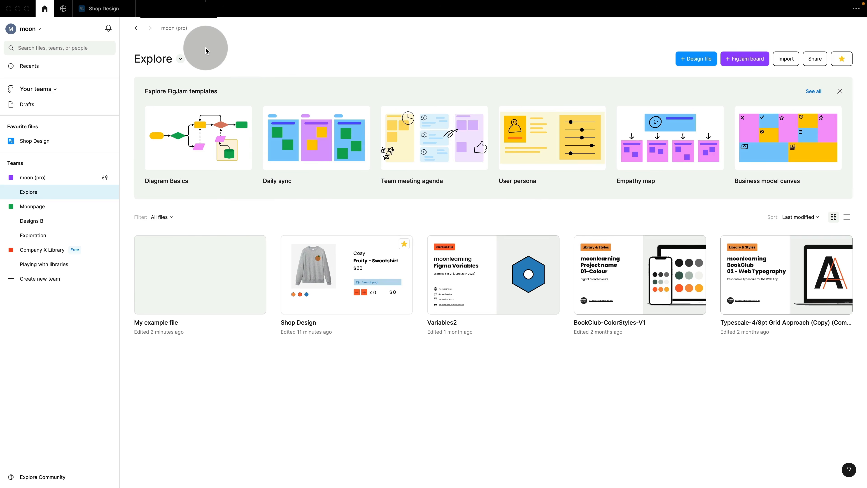
pyautogui.click(64, 10)
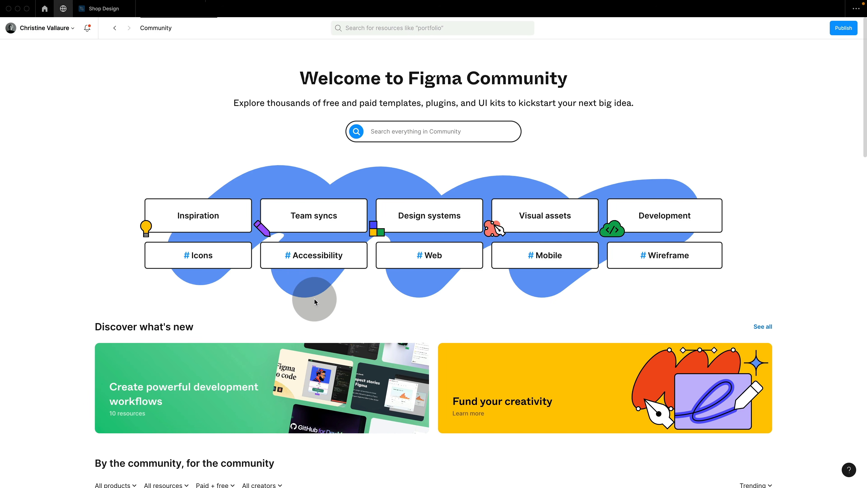
pyautogui.click(45, 12)
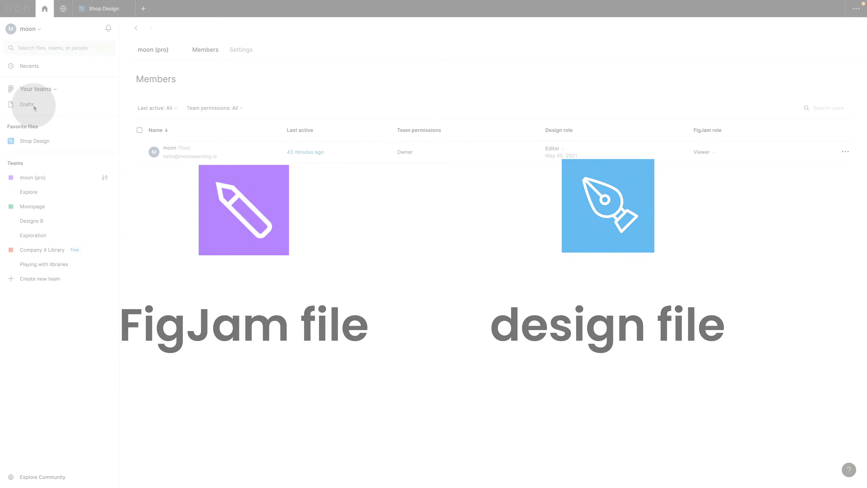
# Create a new design file in Drafts
pyautogui.click(30, 106)
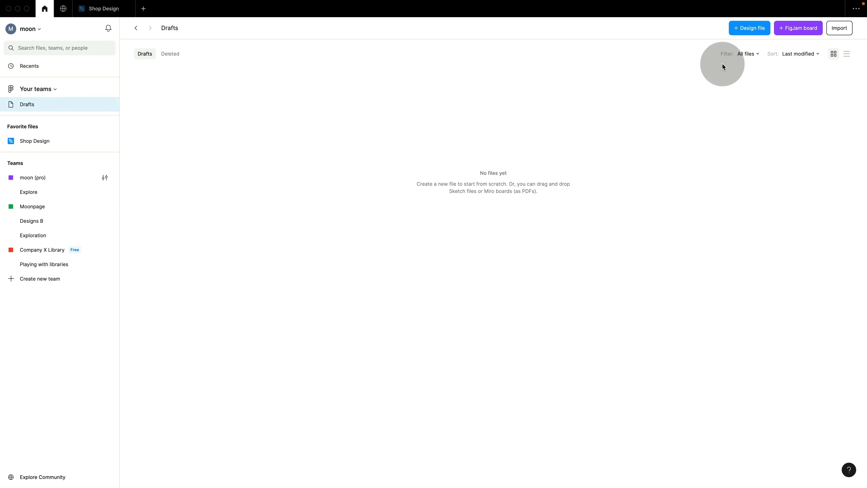
pyautogui.click(749, 30)
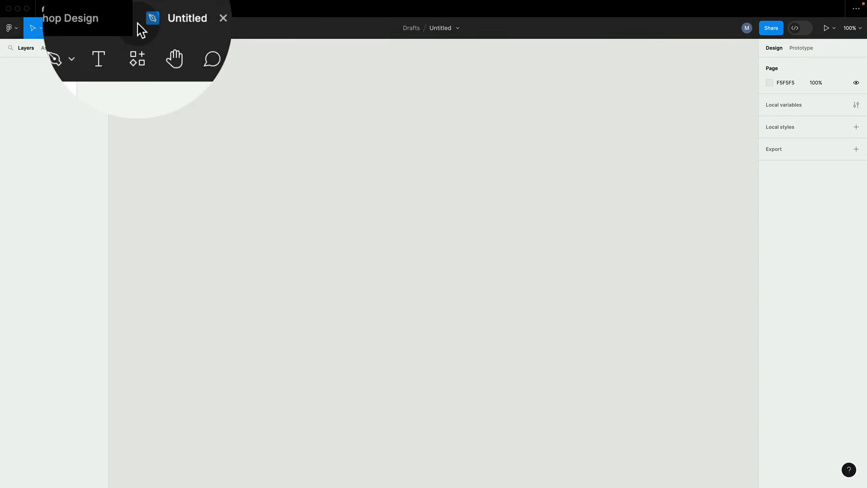
# Switch to the open Shop Design file and back to the new untitled file
pyautogui.moveTo(109, 11)
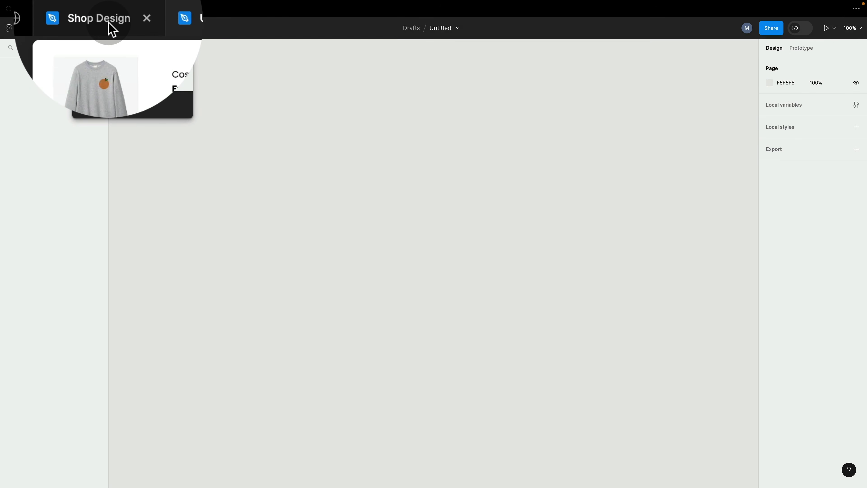
pyautogui.click(110, 25)
pyautogui.moveTo(157, 23)
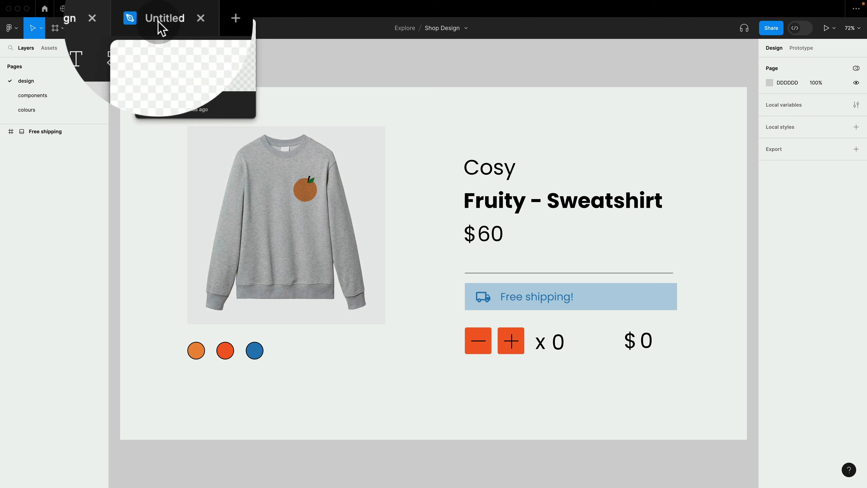
pyautogui.click(162, 23)
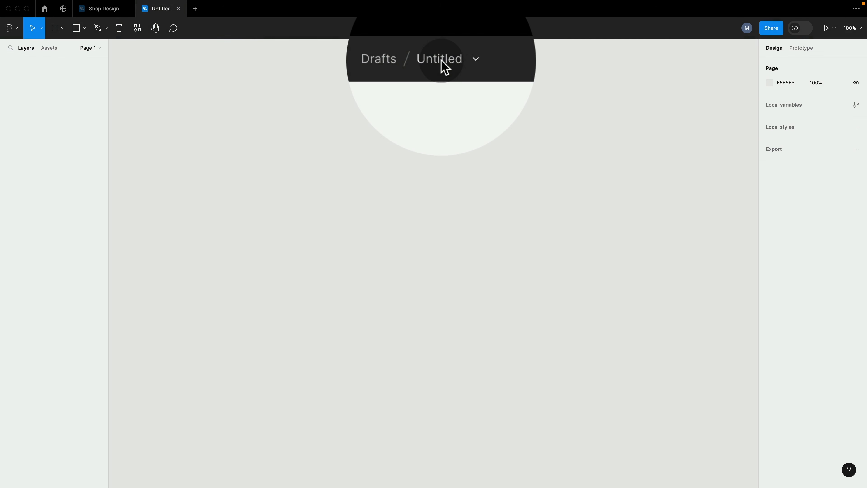
# Rename the untitled design file to "My example file"
pyautogui.click(440, 28)
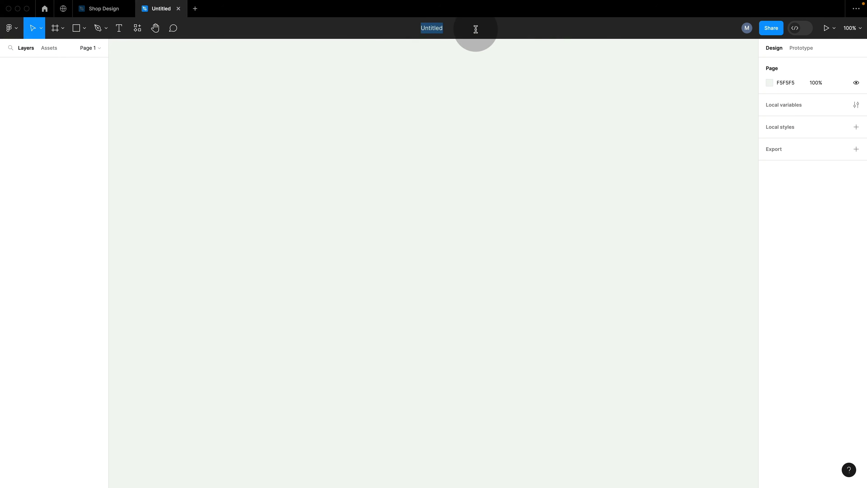
pyautogui.write('Mz')
pyautogui.press('BackSpace')
pyautogui.write('y example file')
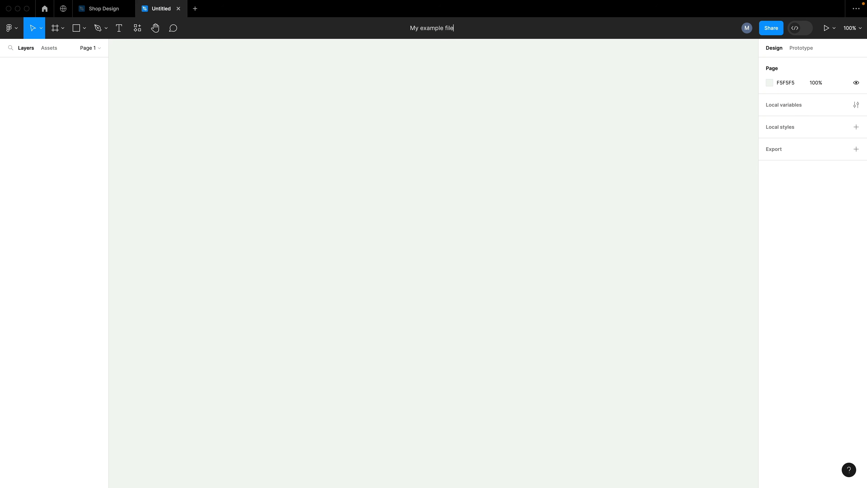
pyautogui.press('Return')
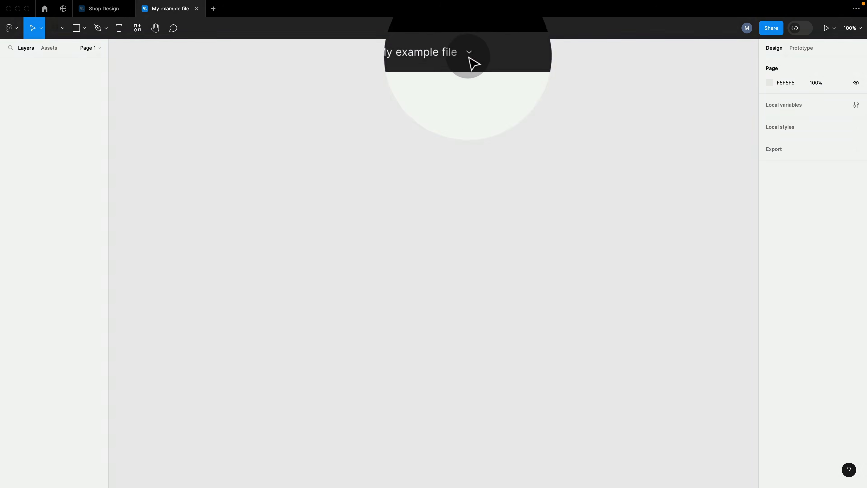
# View the teams and projects available as destinations for moving My example file, and close the move dialog
pyautogui.click(467, 61)
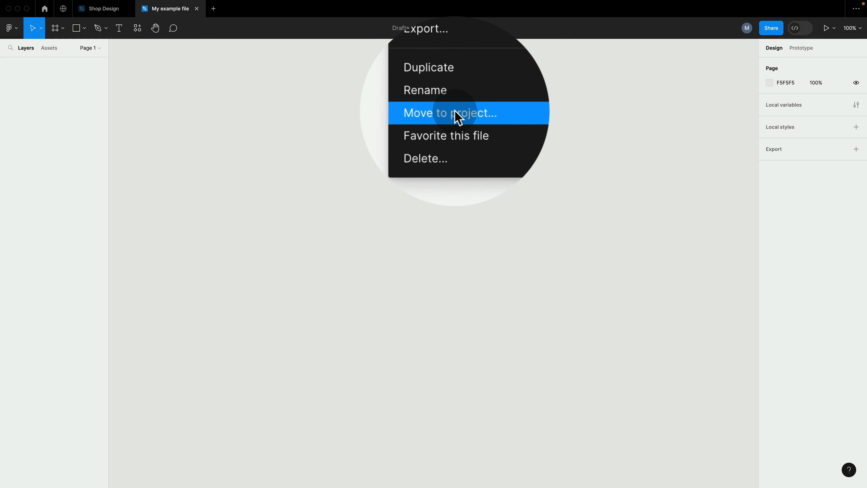
pyautogui.click(455, 112)
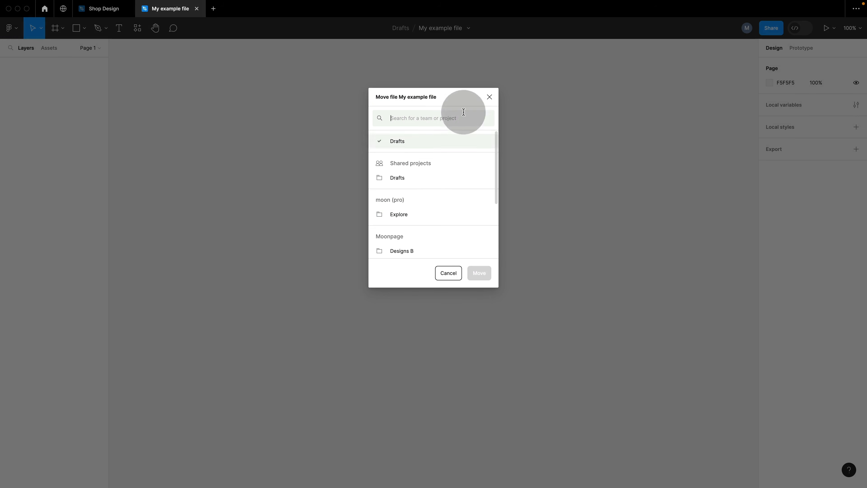
pyautogui.click(489, 98)
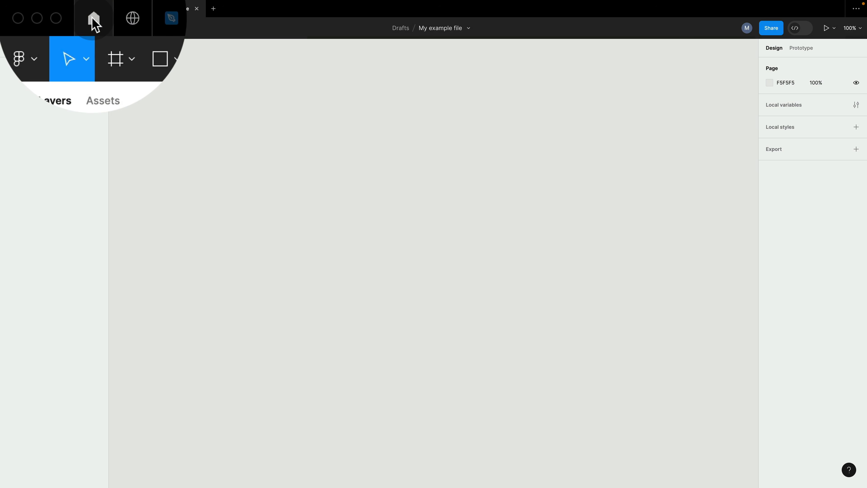
# In the file browser, move My example file from Drafts into the Explore project of moon (pro) and open that project
pyautogui.click(93, 20)
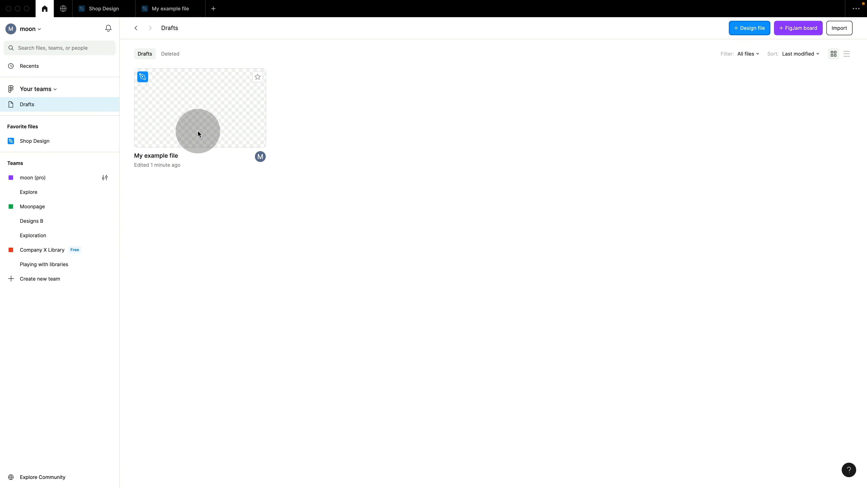
pyautogui.moveTo(186, 130); pyautogui.dragTo(42, 193)
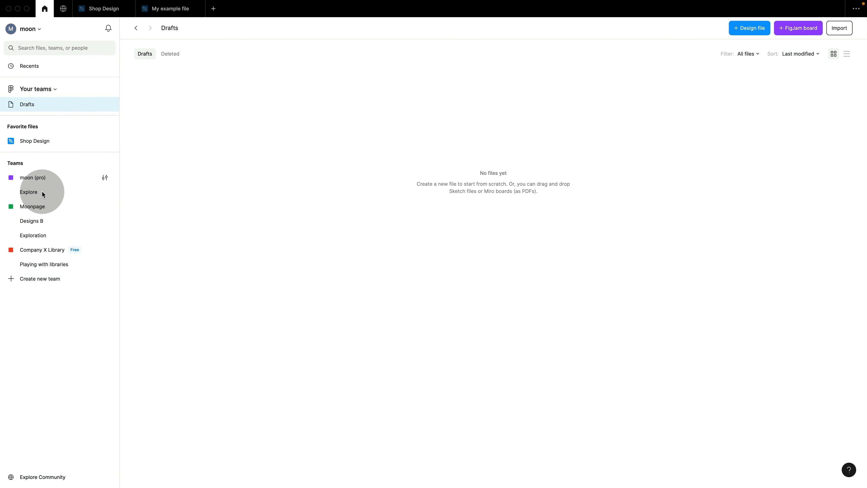
pyautogui.click(42, 194)
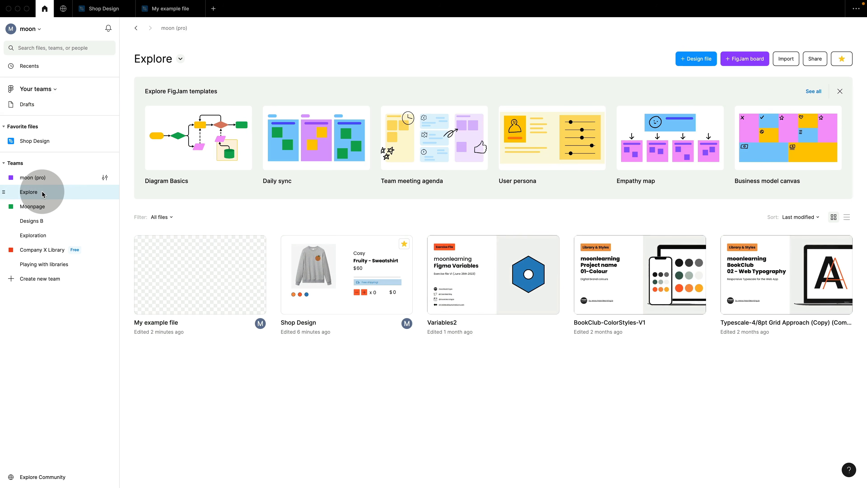
# Start renaming My example file in the Explore project and leave the name field without entering anything
pyautogui.click(199, 257)
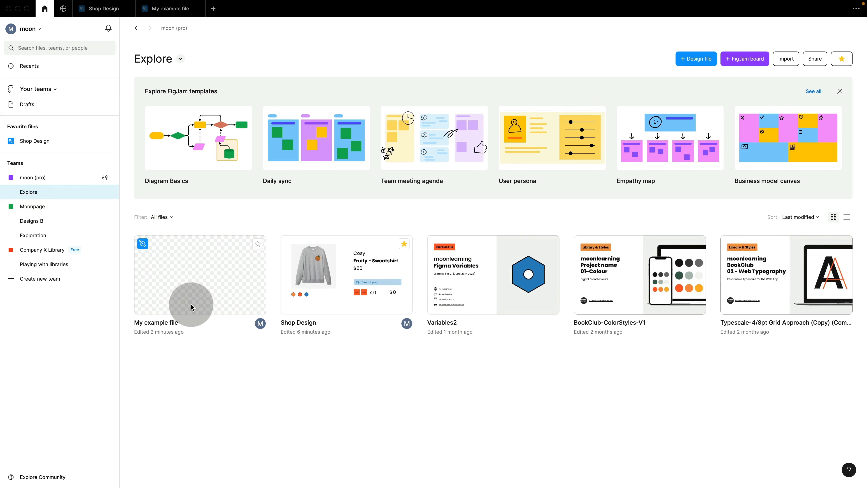
pyautogui.rightClick(174, 325)
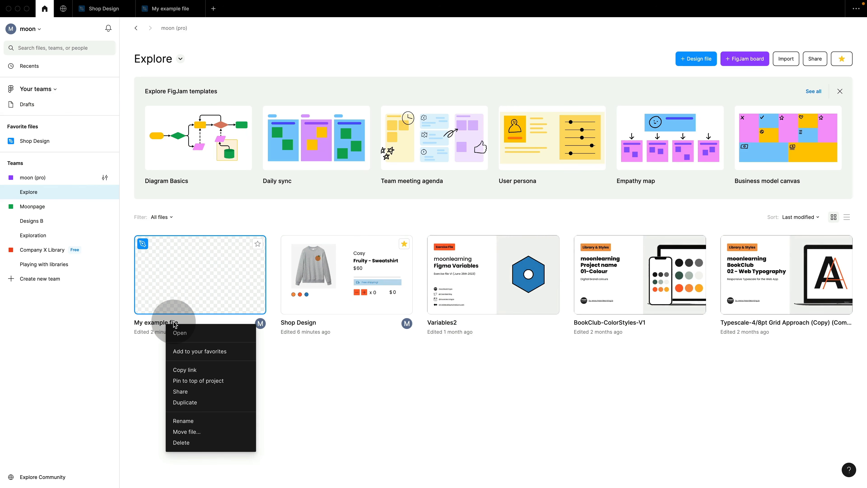
pyautogui.click(198, 420)
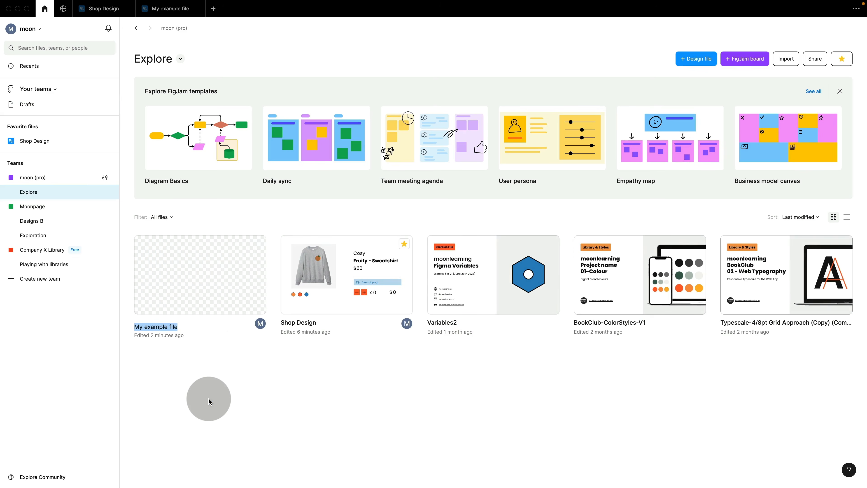
pyautogui.click(234, 391)
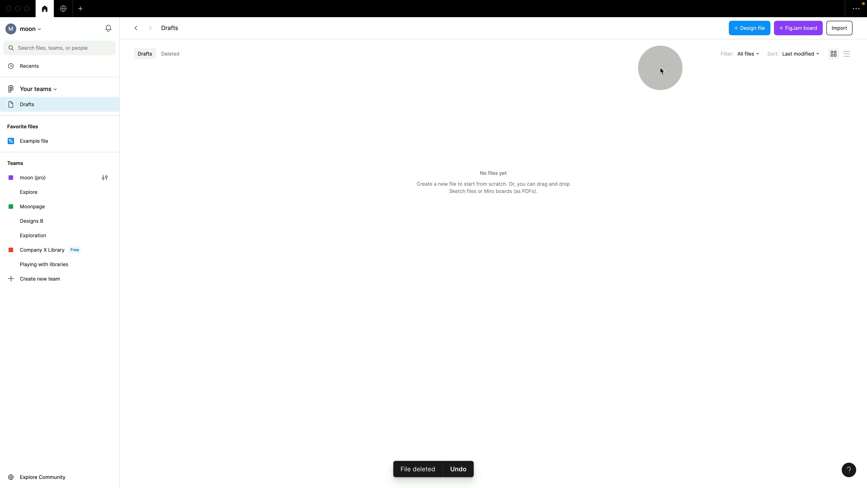
# Create a new design file in Drafts and add an iPhone 14 preset frame of 390 × 844
pyautogui.click(741, 31)
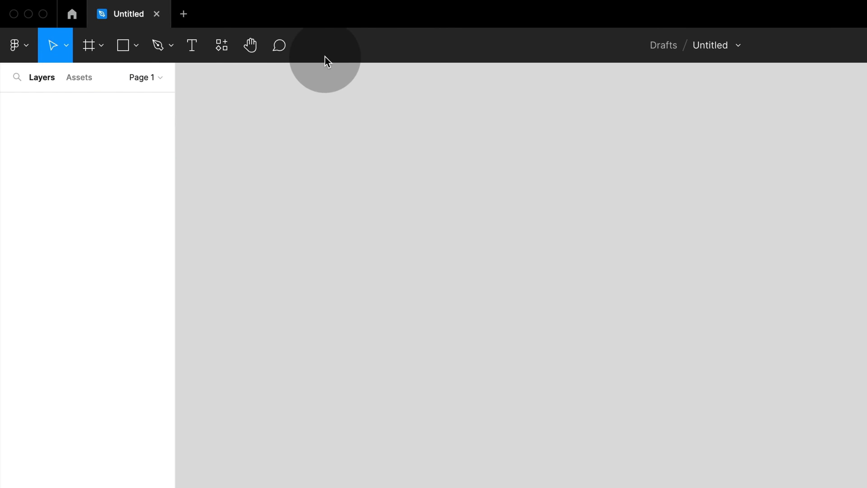
pyautogui.click(101, 49)
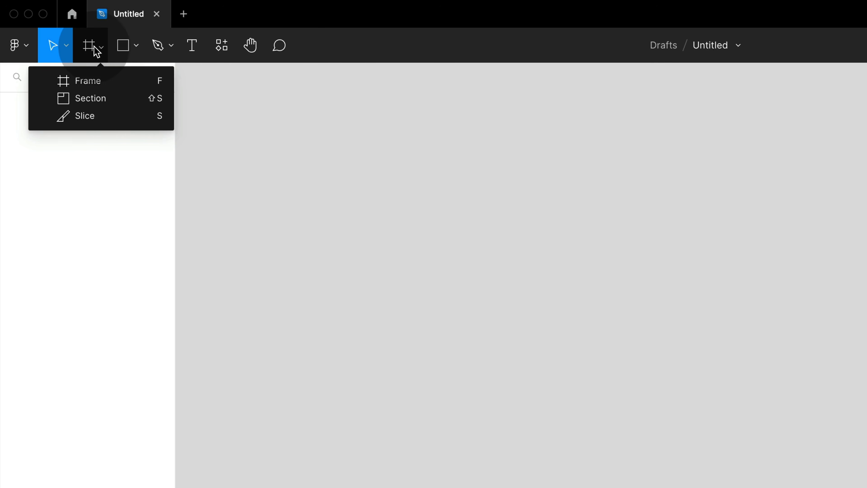
pyautogui.click(88, 80)
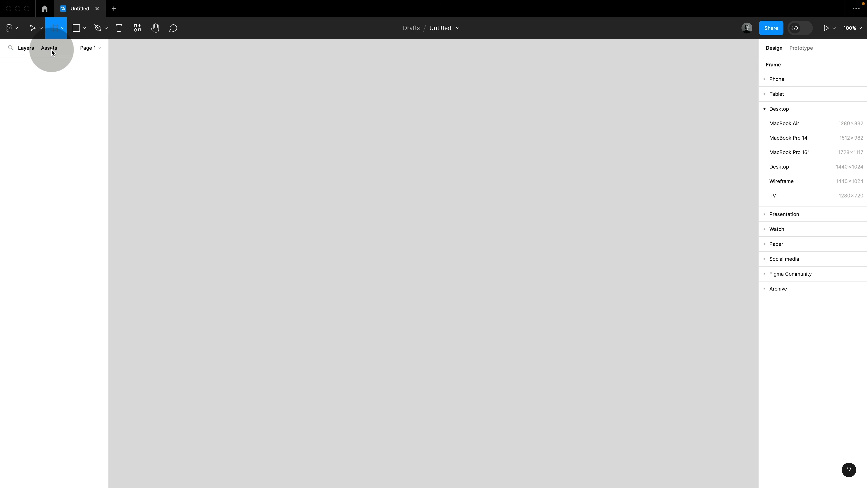
pyautogui.press('f')
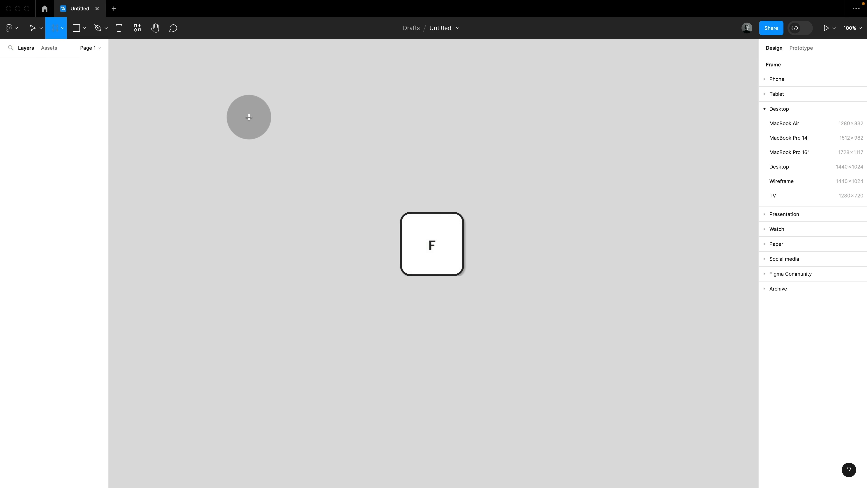
pyautogui.press('f')
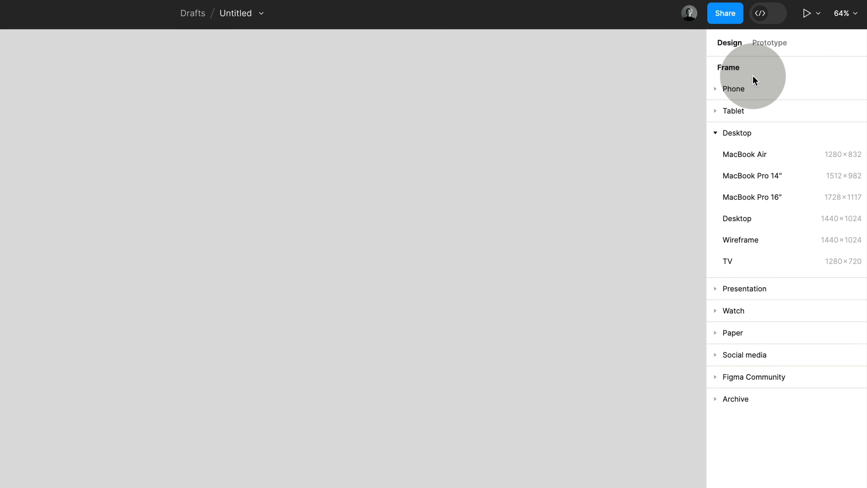
pyautogui.click(716, 89)
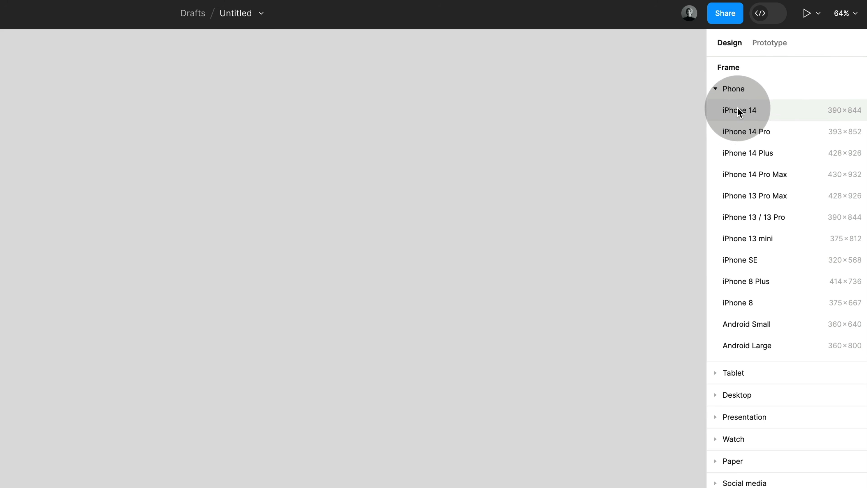
pyautogui.click(756, 113)
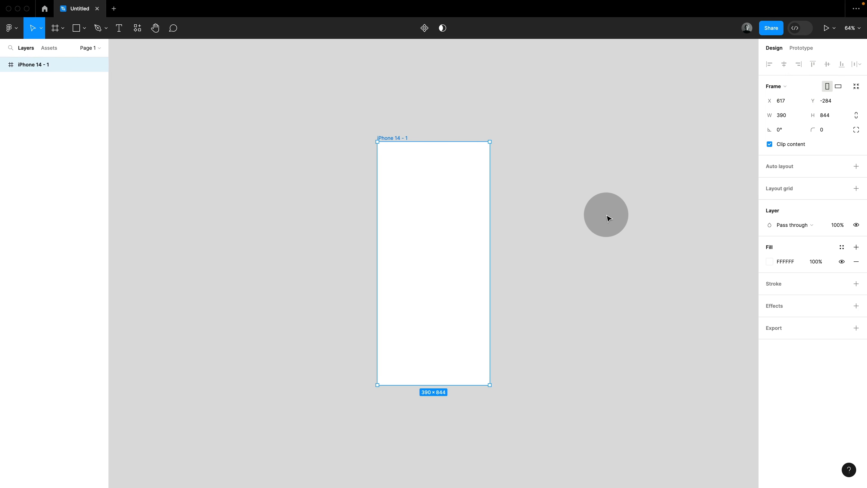
# Draw a frame about 591 × 844 beside the iPhone 14 frame and change it to the MacBook Air preset, 1280 × 832
pyautogui.press('f')
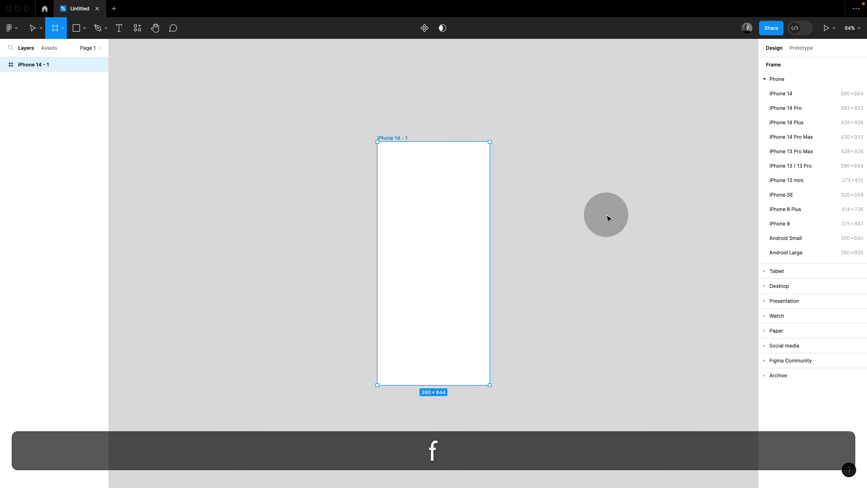
pyautogui.moveTo(506, 141); pyautogui.dragTo(675, 384)
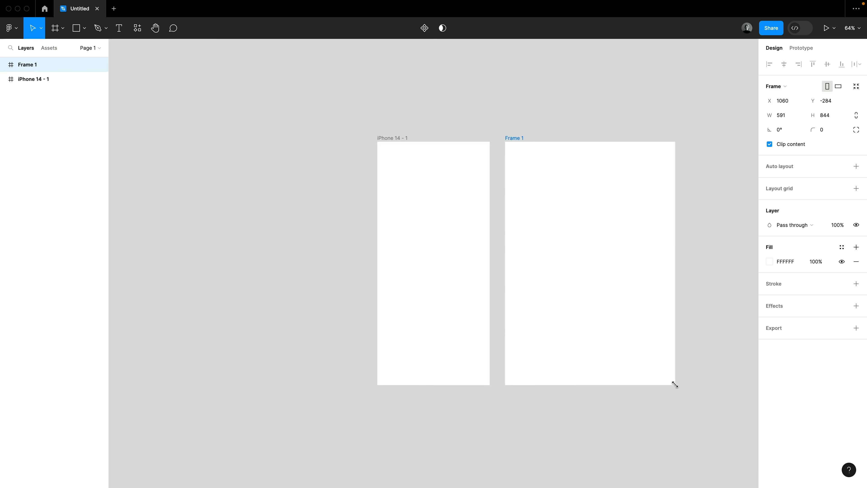
pyautogui.hscroll(5, 713, 257)
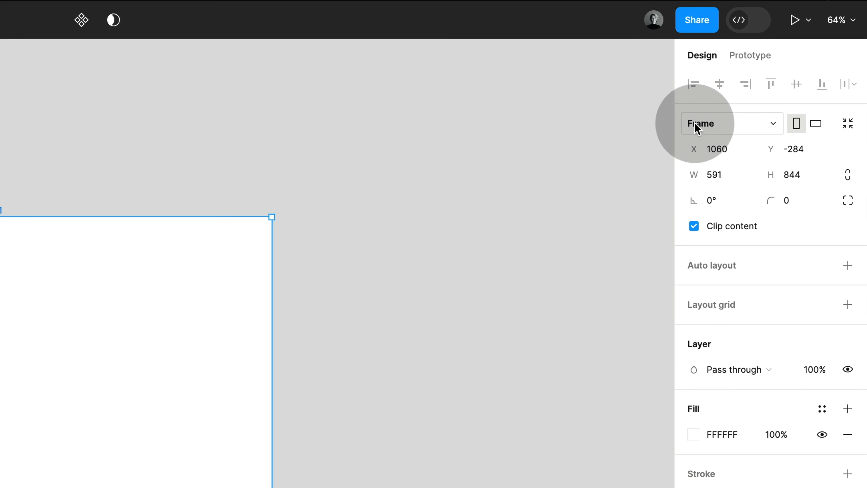
pyautogui.click(735, 129)
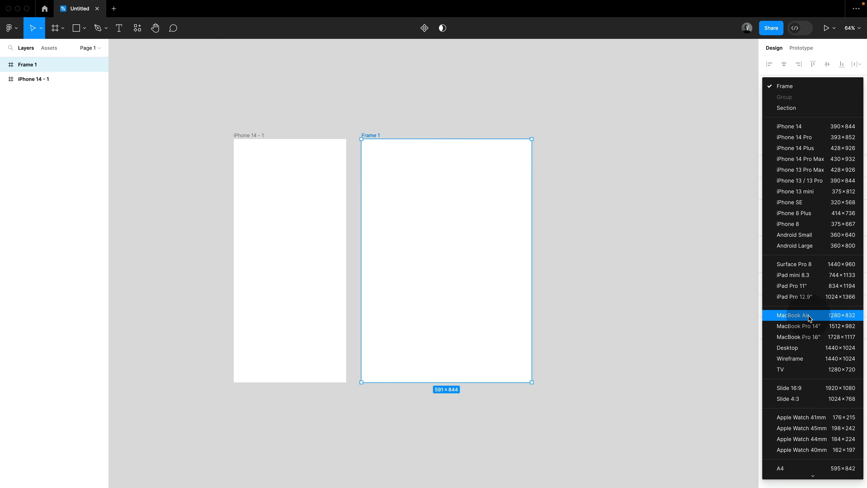
pyautogui.click(808, 317)
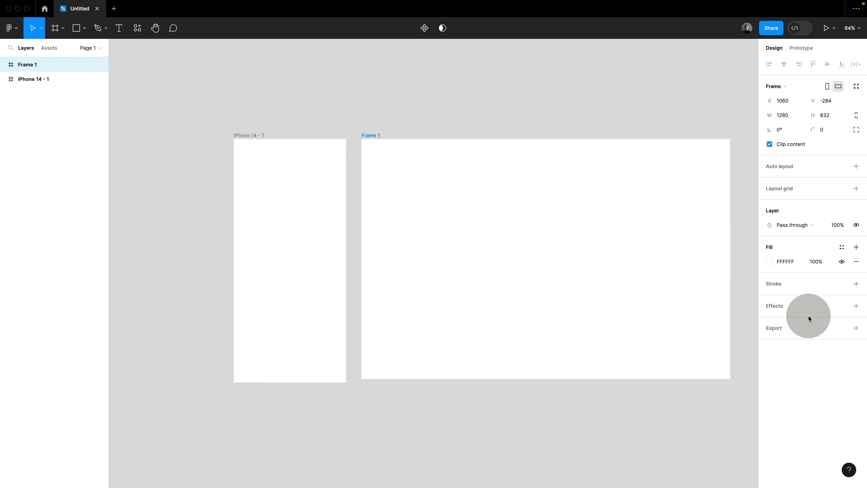
pyautogui.click(666, 120)
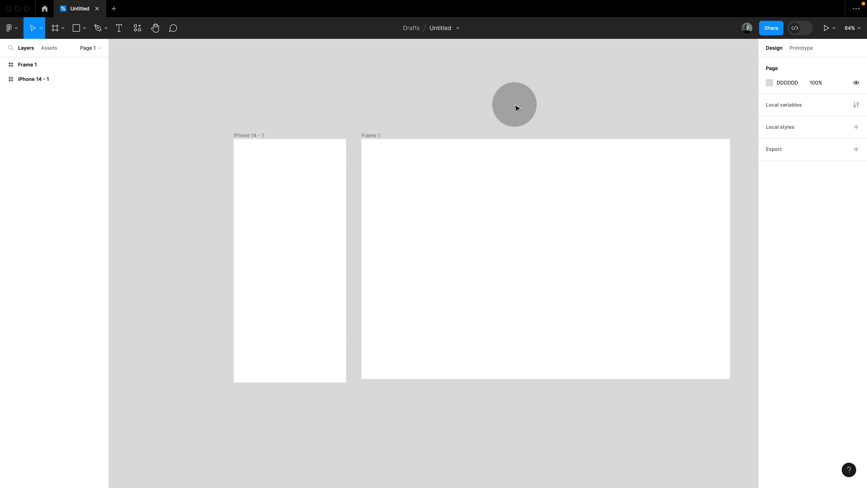
# Rename the iPhone 14 frame to "mob" and the MacBook Air-sized frame to "desk"
pyautogui.hotkey('shift', '2')
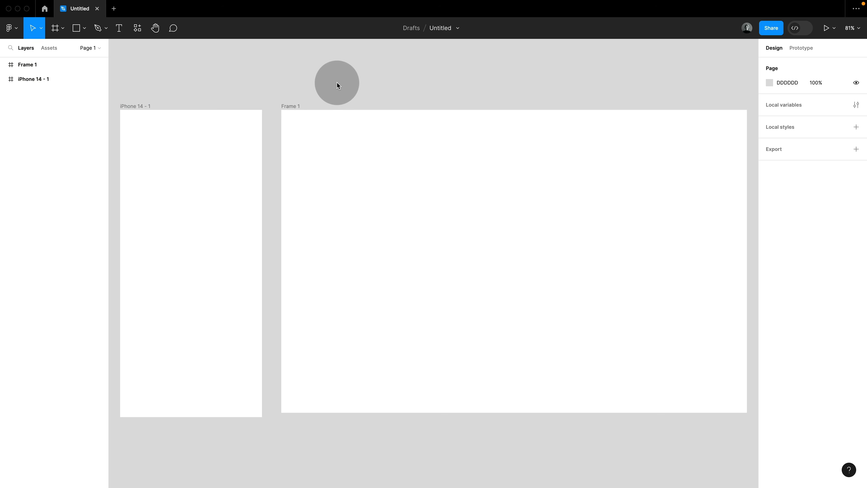
pyautogui.doubleClick(136, 106)
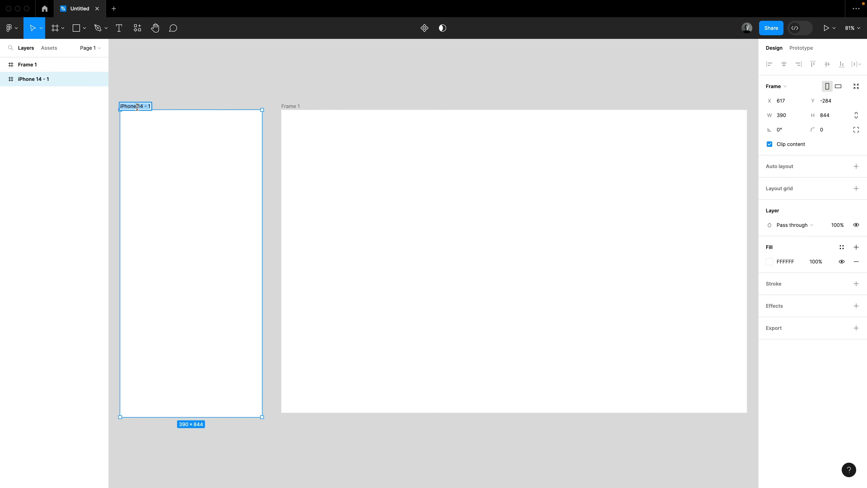
pyautogui.write('mob')
pyautogui.press('Return')
pyautogui.doubleClick(27, 66)
pyautogui.write('desk')
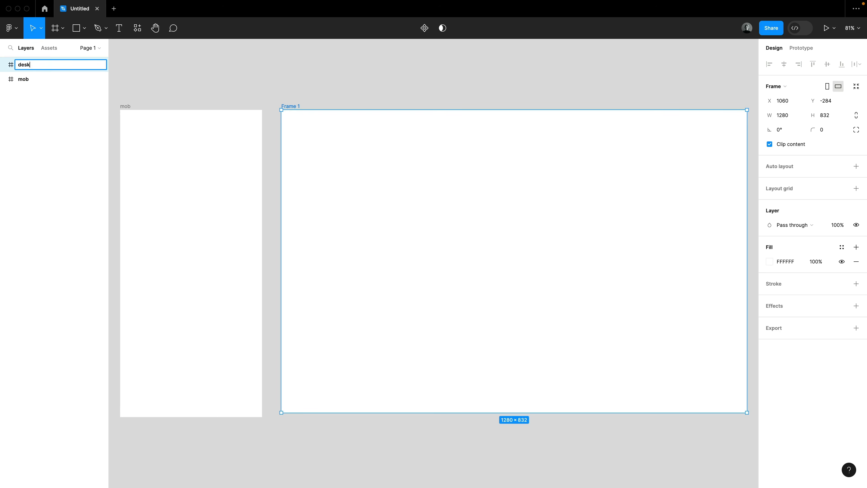
pyautogui.press('Return')
pyautogui.press('Escape')
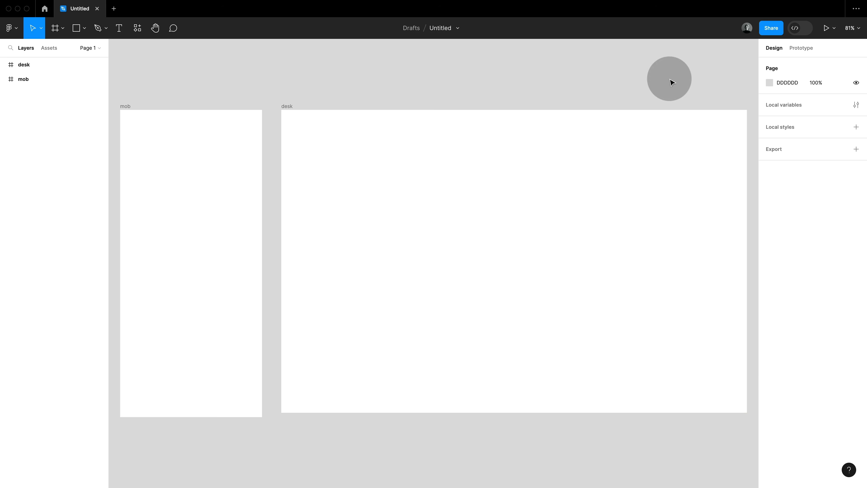
# Draw a nested frame about 1185 × 325 inside the upper part of the desk frame and select the parent desk frame
pyautogui.press('f')
pyautogui.moveTo(299, 129); pyautogui.dragTo(730, 247)
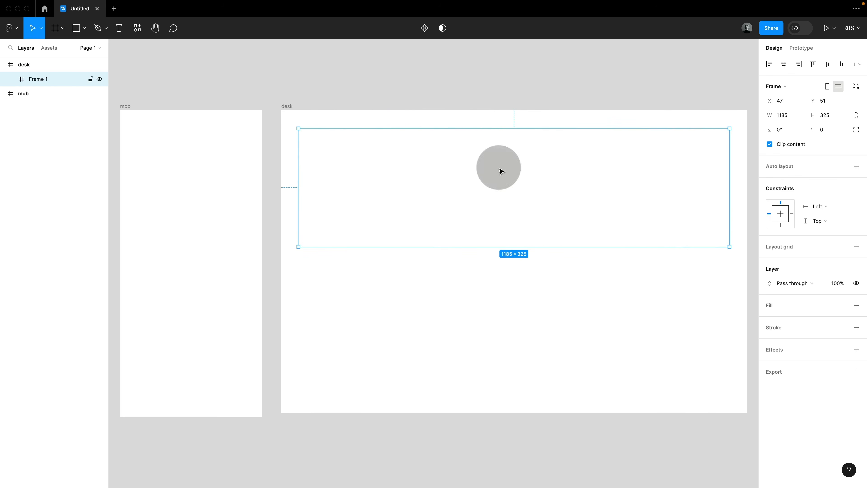
pyautogui.click(72, 66)
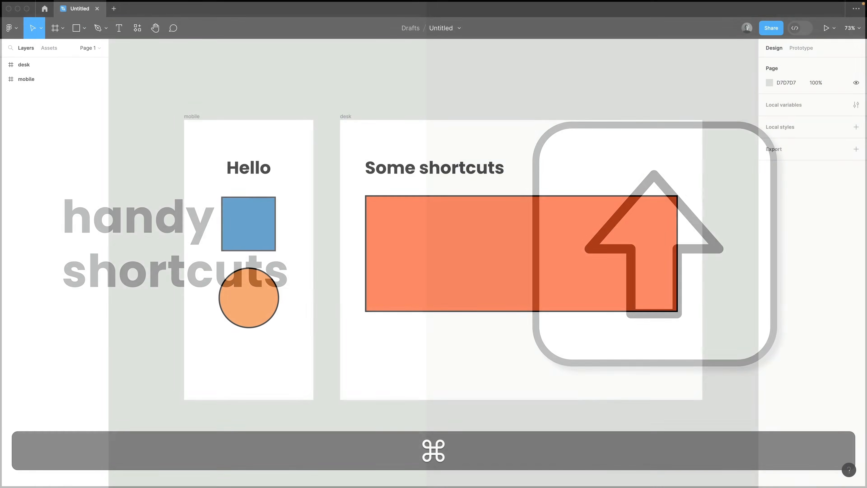
# Hide and show the user interface around the canvas several times
pyautogui.press('super+period')
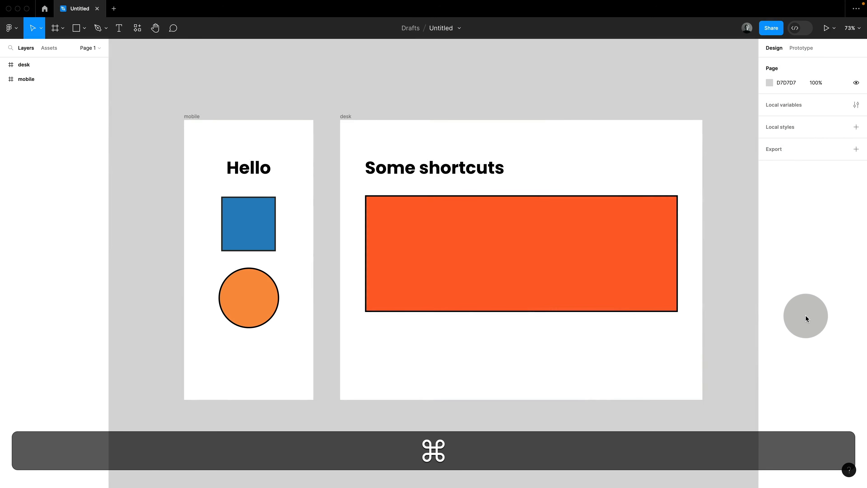
pyautogui.press('super+period')
pyautogui.press('super+period')
pyautogui.press('super+period')
pyautogui.press('super+period')
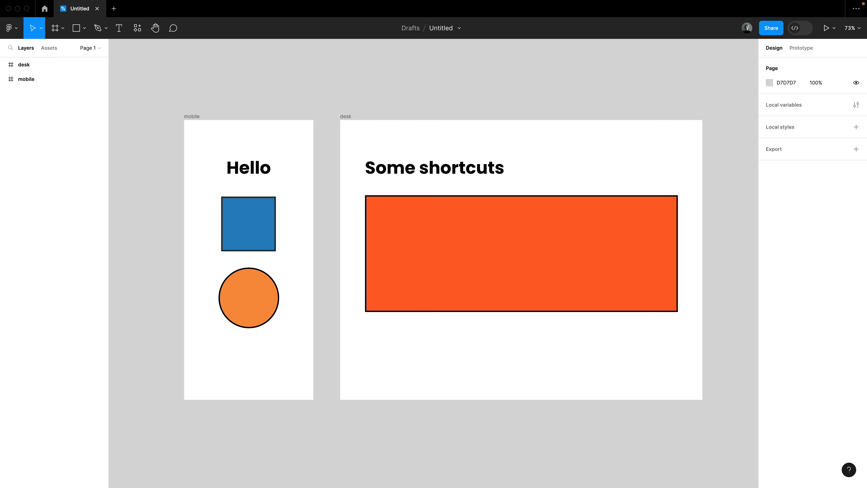
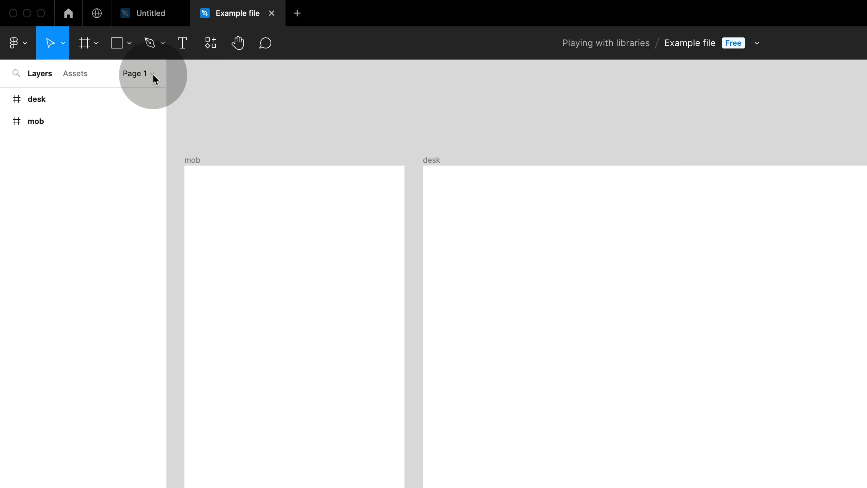
# Add a second page to the file with its default name and delete it again
pyautogui.click(154, 78)
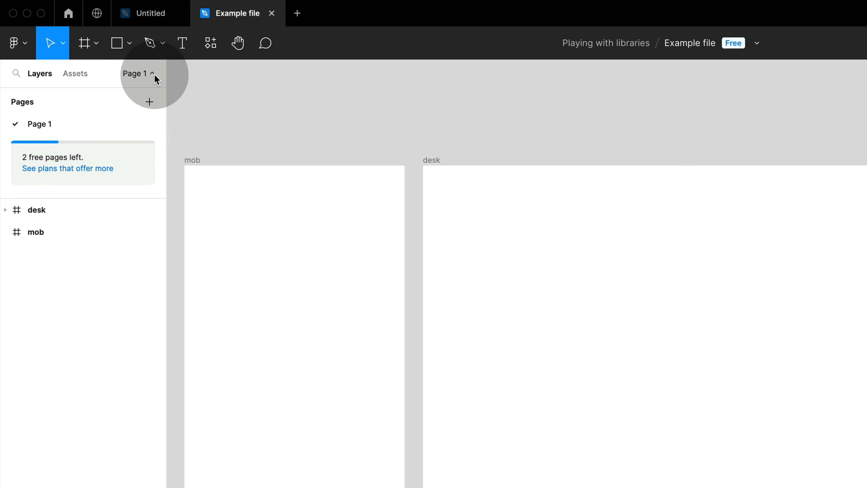
pyautogui.click(149, 102)
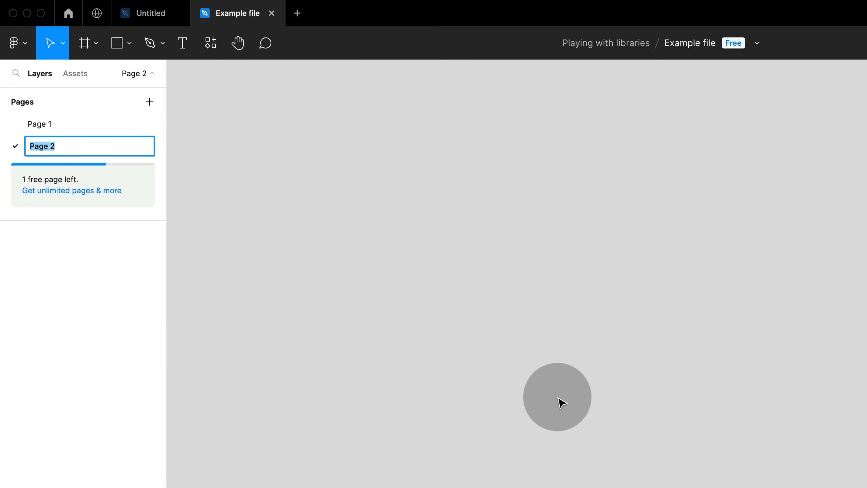
pyautogui.press('Return')
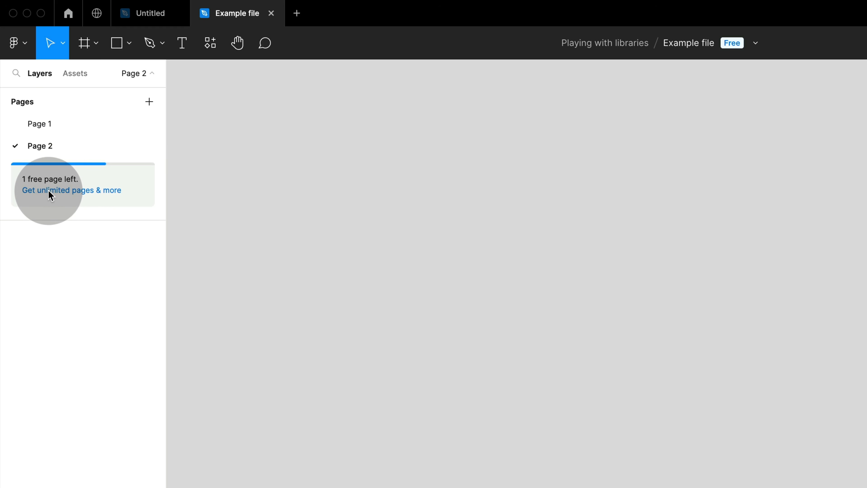
pyautogui.rightClick(52, 147)
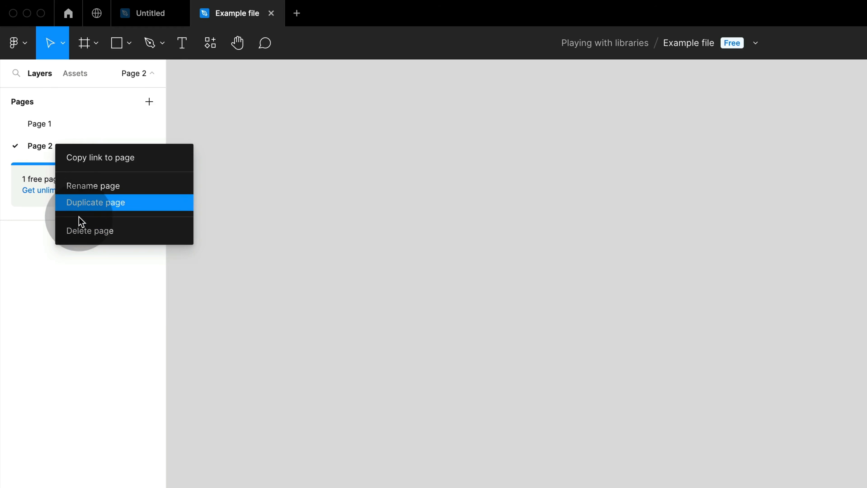
pyautogui.click(82, 229)
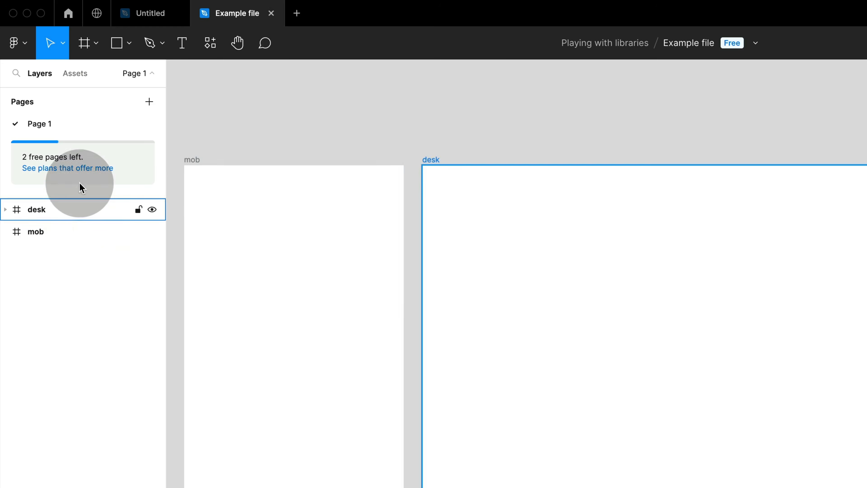
# Open the name of Page 1 for editing, leave it without renaming, and collapse the page list
pyautogui.doubleClick(44, 128)
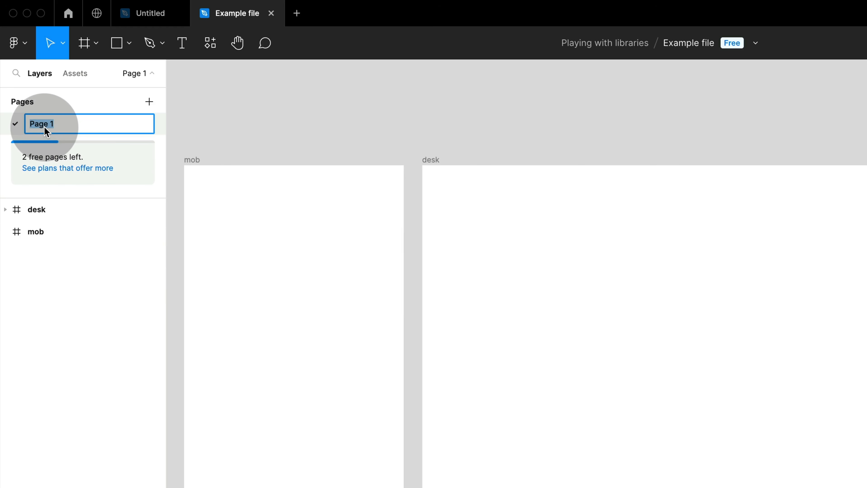
pyautogui.click(202, 119)
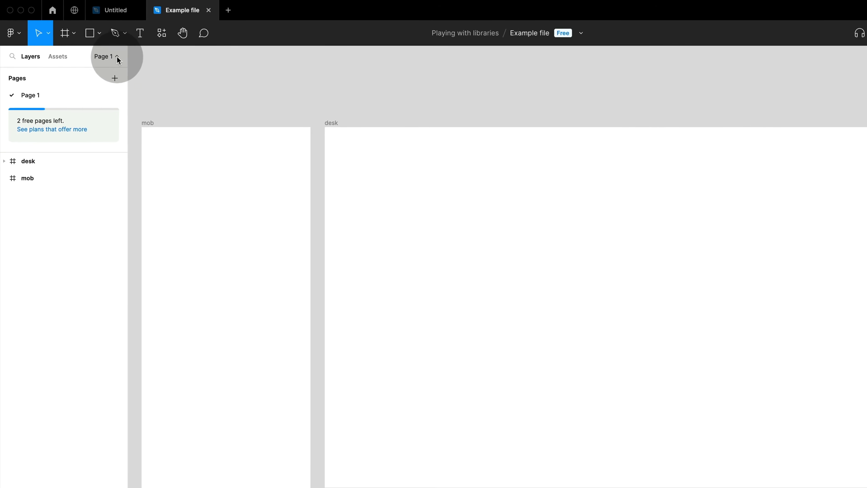
pyautogui.click(119, 58)
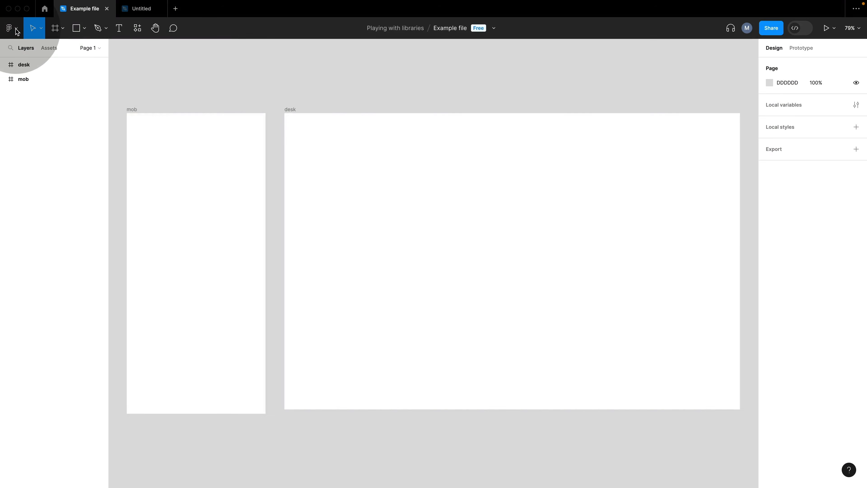
# Search the quick actions for "shortcu" and open the keyboard shortcuts overview
pyautogui.click(13, 29)
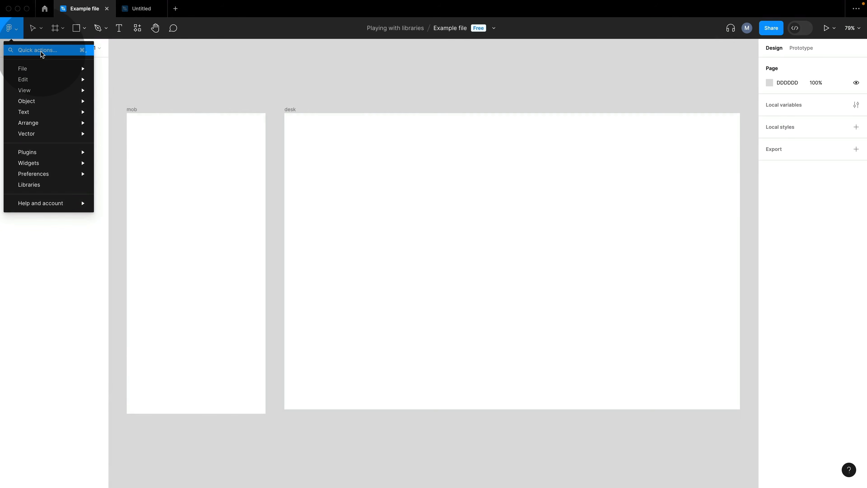
pyautogui.click(41, 51)
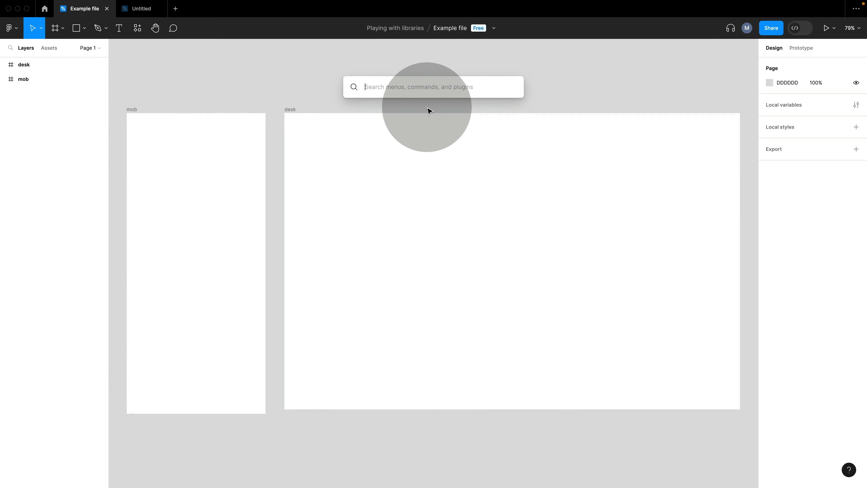
pyautogui.write('s')
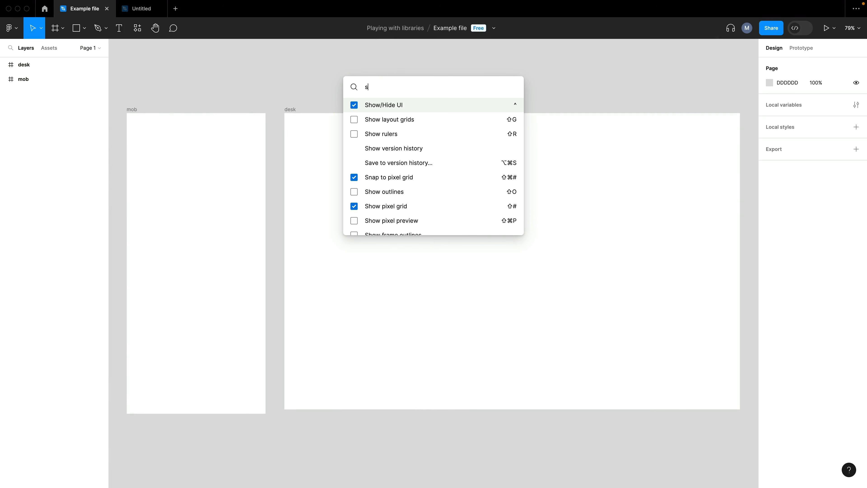
pyautogui.write('hortcu')
pyautogui.click(429, 106)
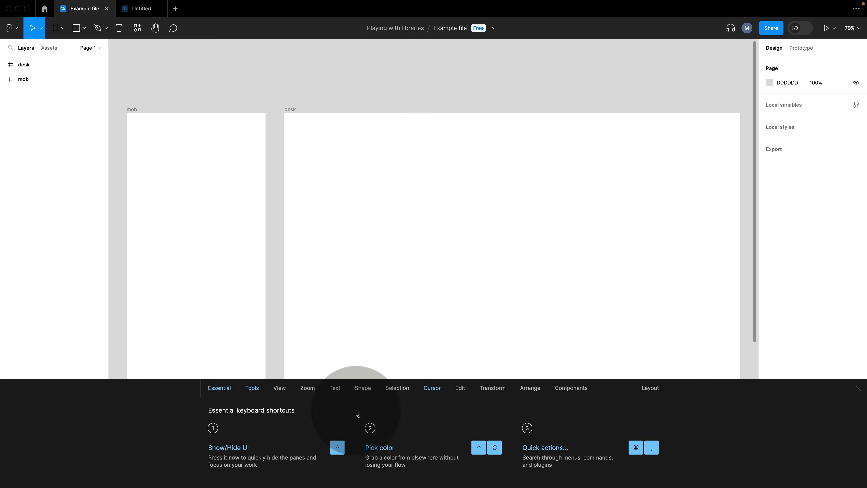
# Examine the View, Zoom and Shape keyboard shortcuts and close the overview
pyautogui.click(280, 388)
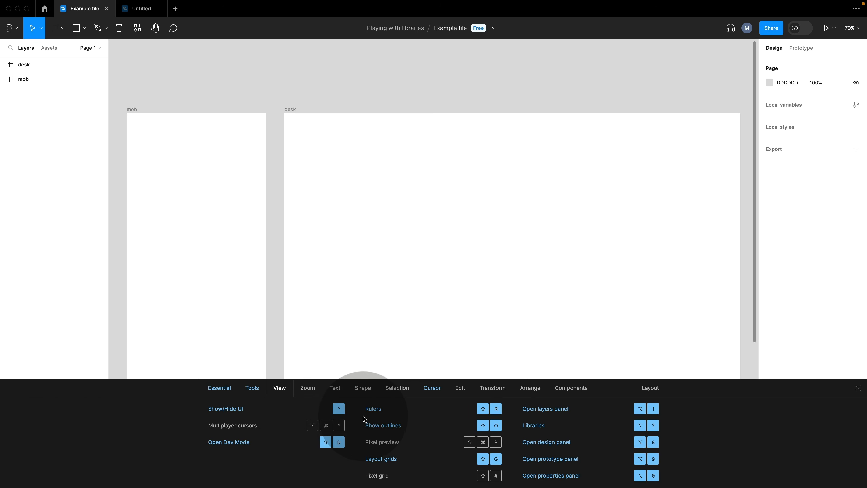
pyautogui.click(307, 389)
pyautogui.click(363, 388)
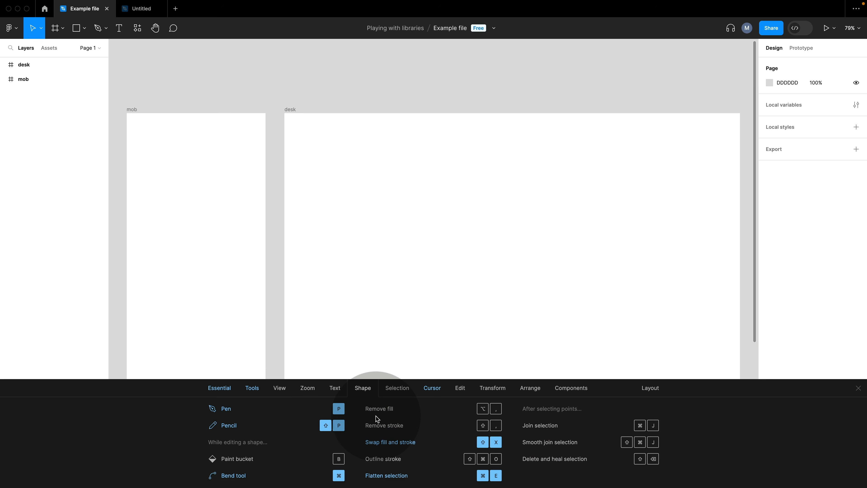
pyautogui.click(858, 388)
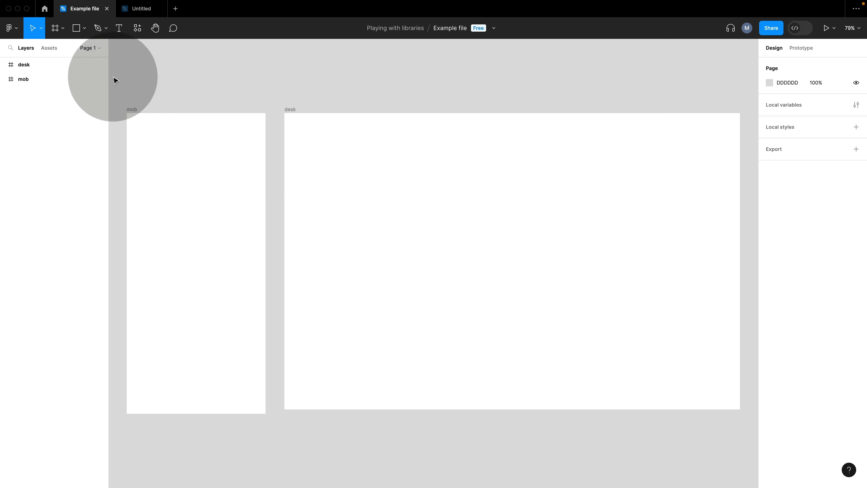
pyautogui.click(12, 28)
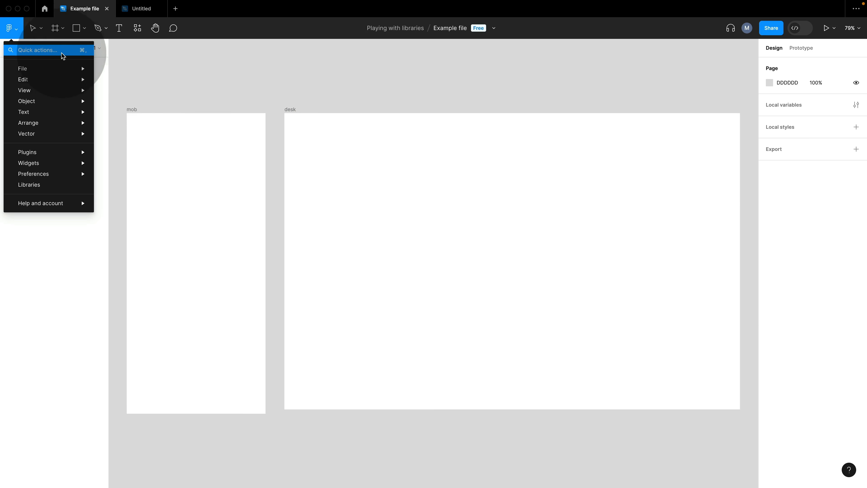
pyautogui.click(143, 79)
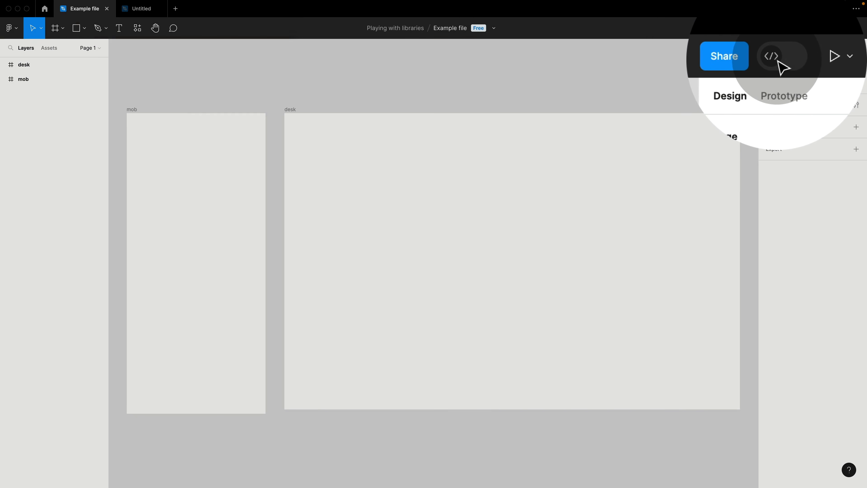
# Switch the file to Dev Mode and back to design mode
pyautogui.click(774, 61)
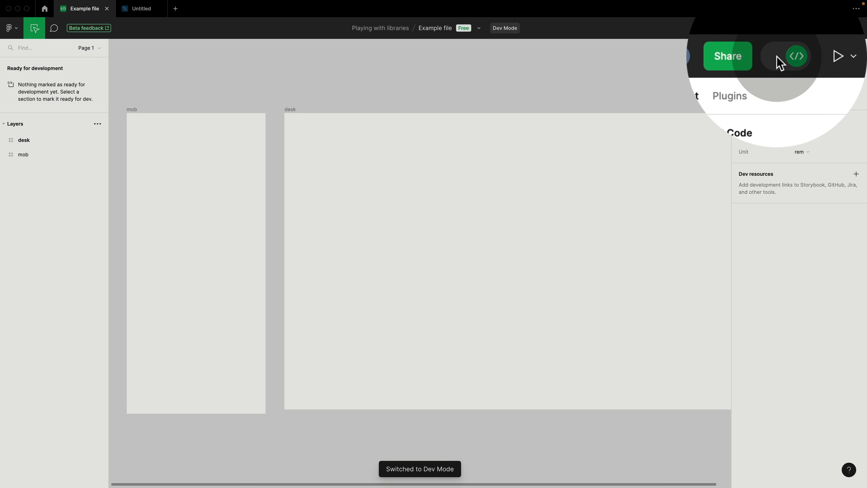
pyautogui.click(779, 63)
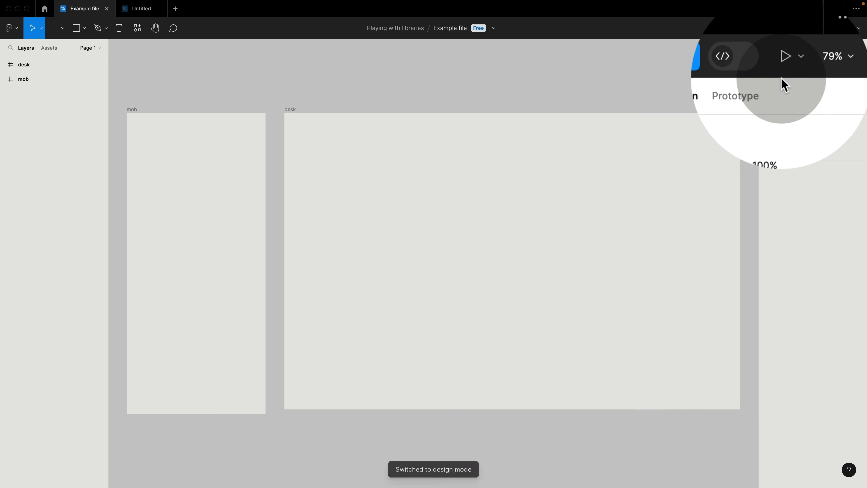
pyautogui.click(801, 58)
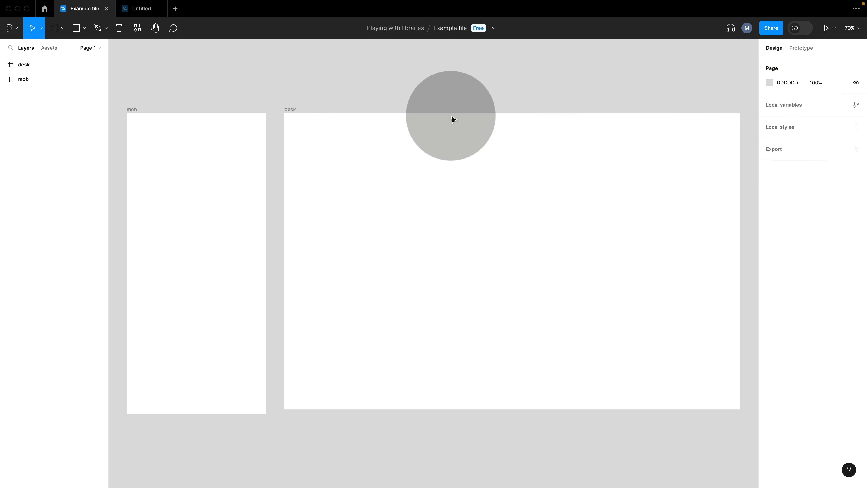
# Select the desk frame and the nested frame inside its upper part
pyautogui.click(291, 109)
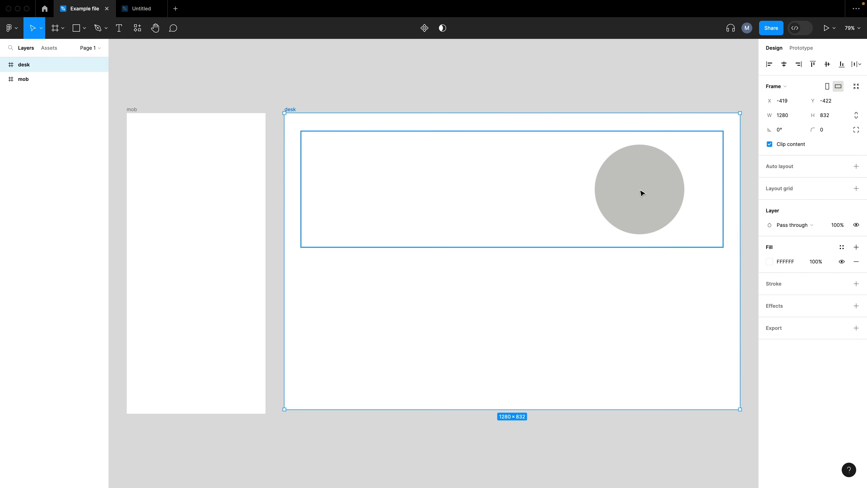
pyautogui.click(641, 193)
pyautogui.click(647, 273)
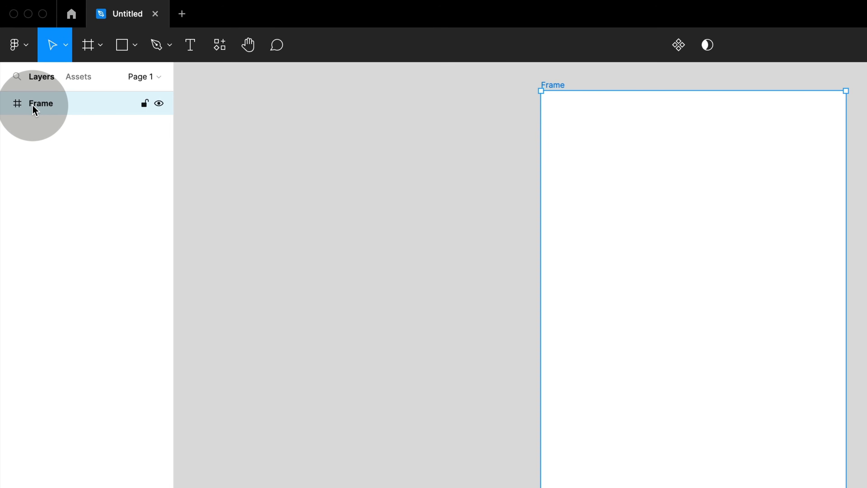
# Draw a square about 162 × 162 horizontally centred in the lower part of the phone-sized frame
pyautogui.click(136, 46)
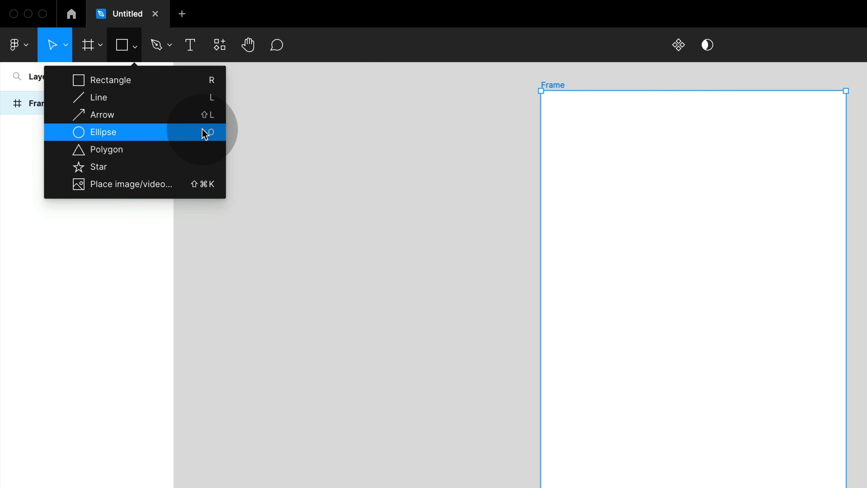
pyautogui.click(203, 82)
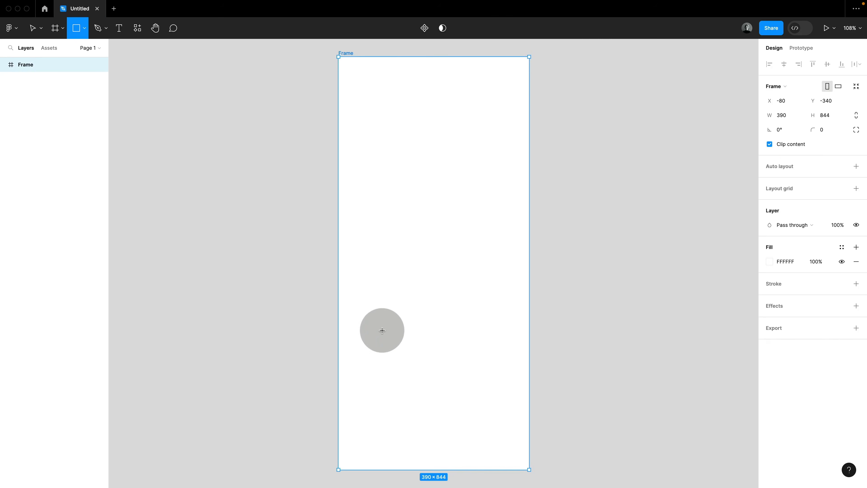
pyautogui.moveTo(381, 330)
pyautogui.mouseDown()
pyautogui.moveTo(403, 375)
pyautogui.moveTo(458, 356)
pyautogui.moveTo(422, 394)
pyautogui.moveTo(474, 362)
pyautogui.moveTo(429, 395)
pyautogui.moveTo(428, 358)
pyautogui.moveTo(386, 337)
pyautogui.moveTo(494, 407)
pyautogui.moveTo(435, 360)
pyautogui.moveTo(446, 374)
pyautogui.mouseUp()
pyautogui.press('shift')
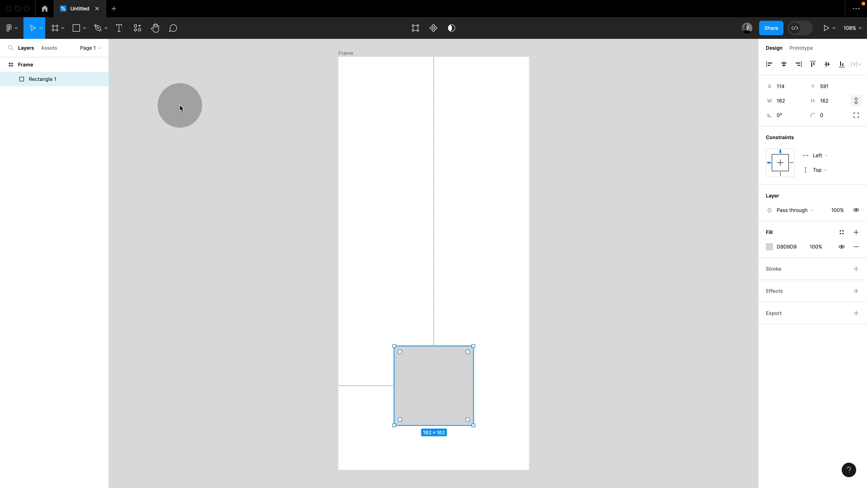
# Draw a circle about 151 × 151 and centre it horizontally in the upper part of the frame
pyautogui.click(84, 29)
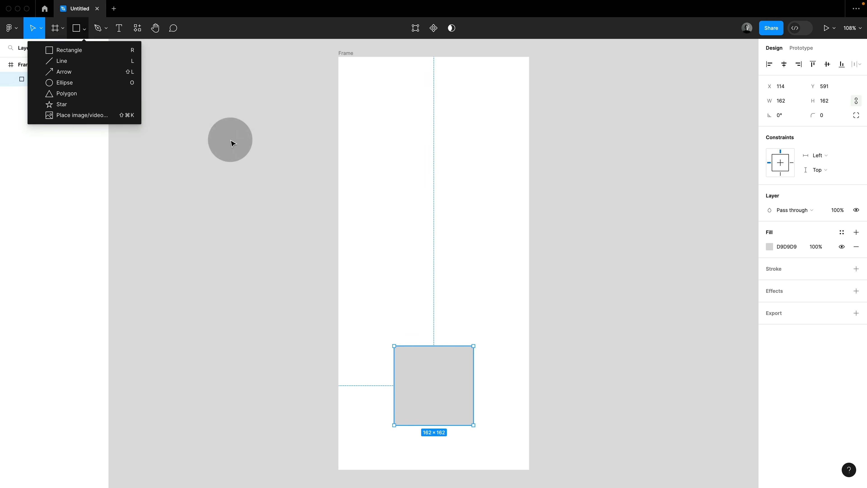
pyautogui.click(393, 202)
pyautogui.press('o')
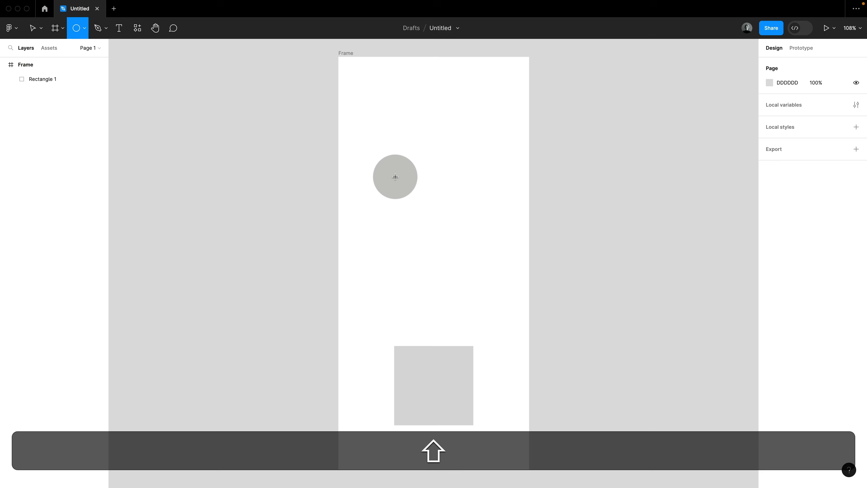
pyautogui.moveTo(395, 177); pyautogui.dragTo(470, 252)
pyautogui.moveTo(443, 219); pyautogui.dragTo(443, 195)
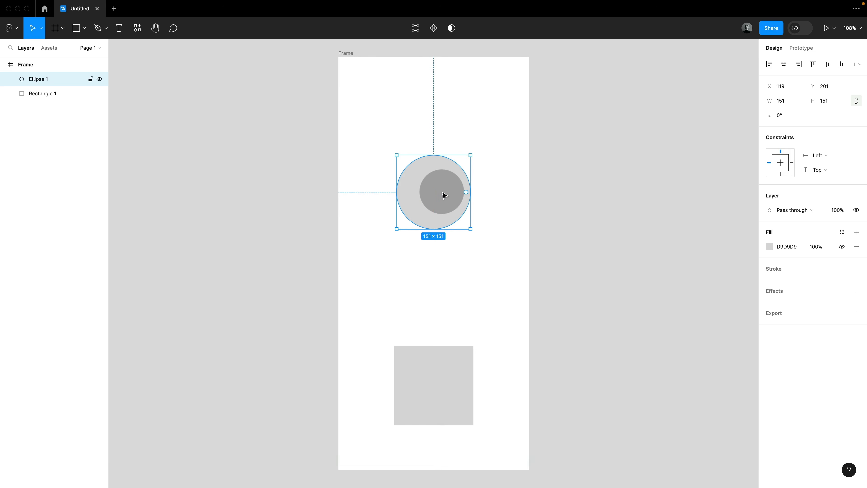
pyautogui.click(555, 197)
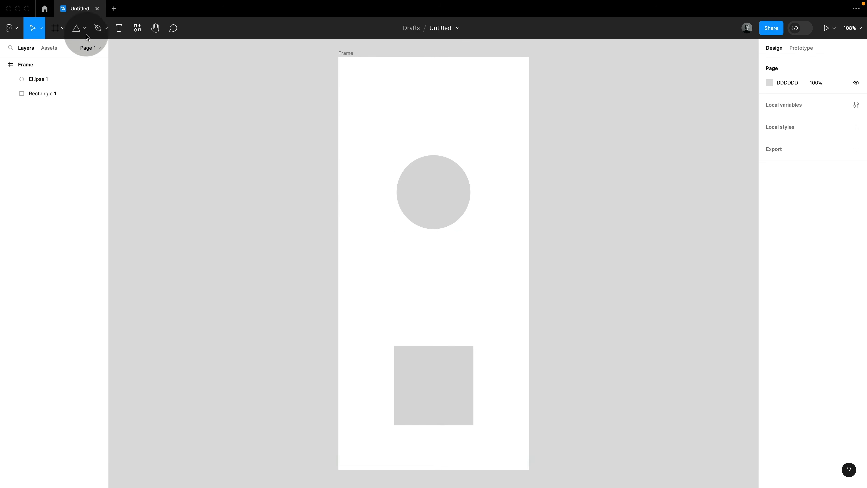
# Draw a polygon about 154 × 163 and place it centred between the circle and the square
pyautogui.click(83, 28)
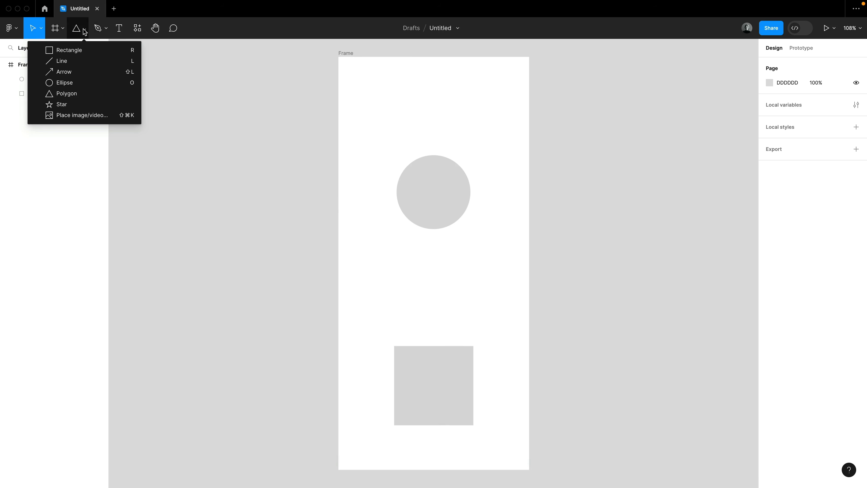
pyautogui.click(74, 93)
pyautogui.moveTo(404, 248); pyautogui.dragTo(480, 330)
pyautogui.moveTo(459, 300); pyautogui.dragTo(453, 303)
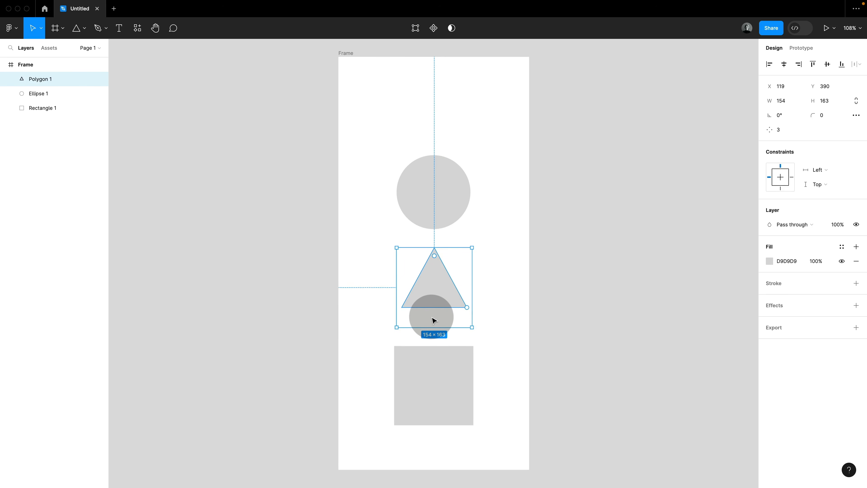
# Raise the polygon's side count to 6 and bring it back down to 3
pyautogui.click(784, 133)
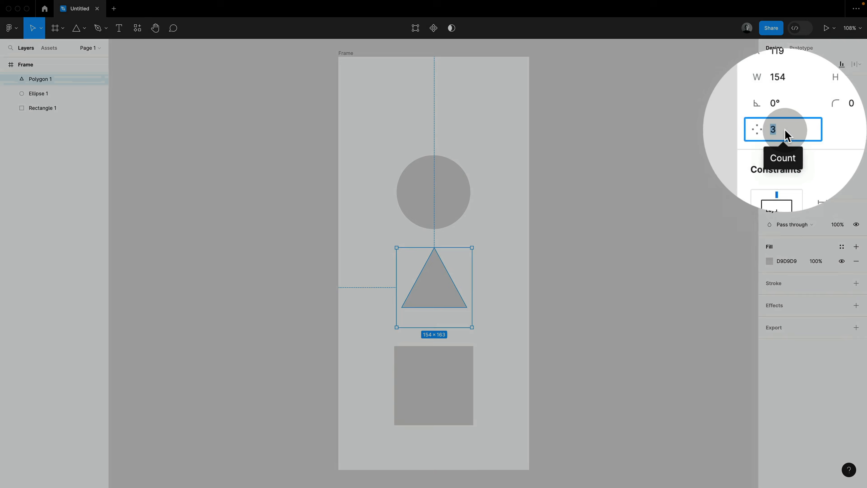
pyautogui.press('Up')
pyautogui.press('Up')
pyautogui.press('Up')
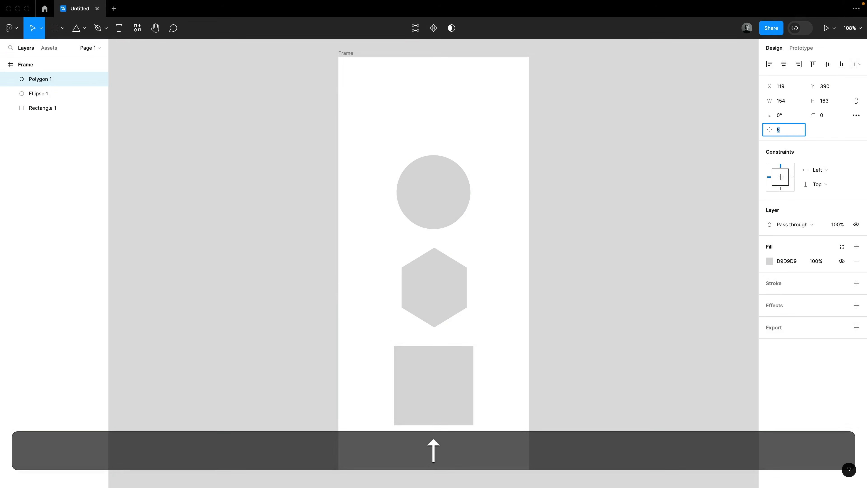
pyautogui.press('Down')
pyautogui.press('Down')
pyautogui.press('Down')
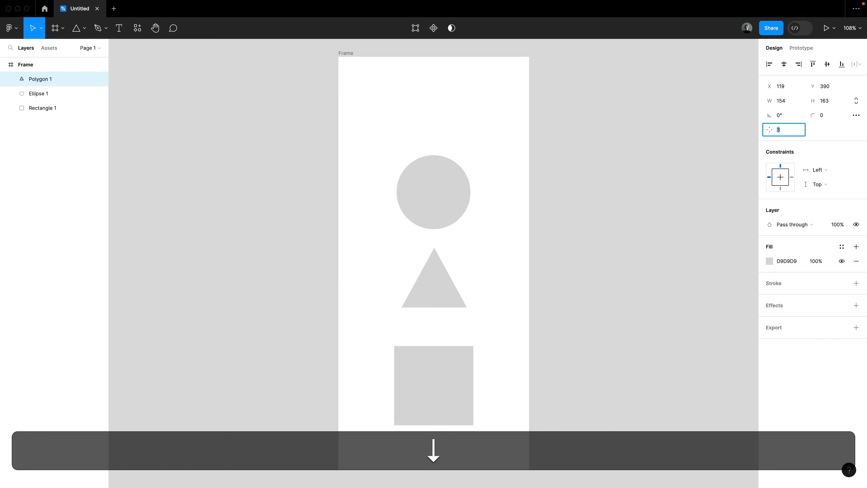
# Widen the triangle to about the circle's width and position it centred between the circle and the square
pyautogui.moveTo(478, 287); pyautogui.dragTo(446, 302)
pyautogui.click(582, 236)
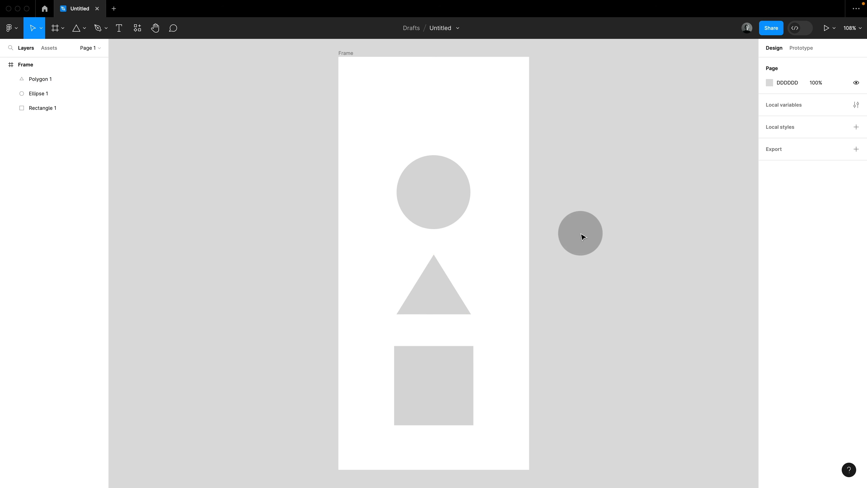
# Fill the circle with the orange colour F89344
pyautogui.click(446, 202)
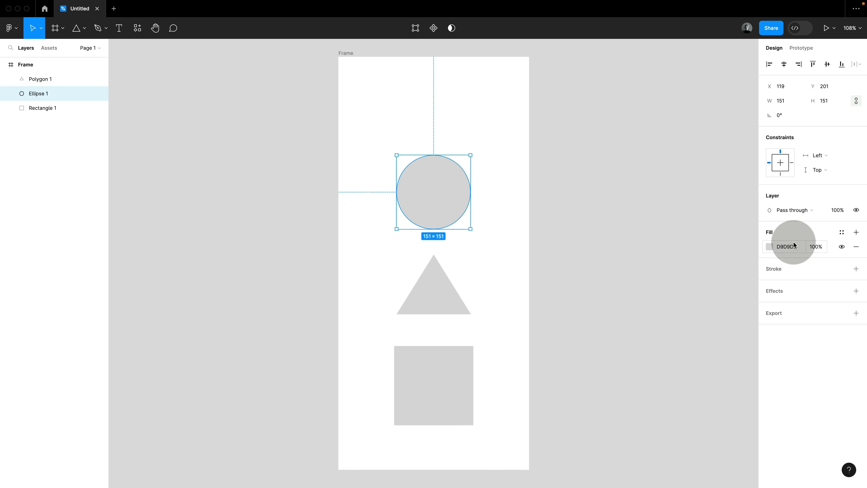
pyautogui.click(770, 247)
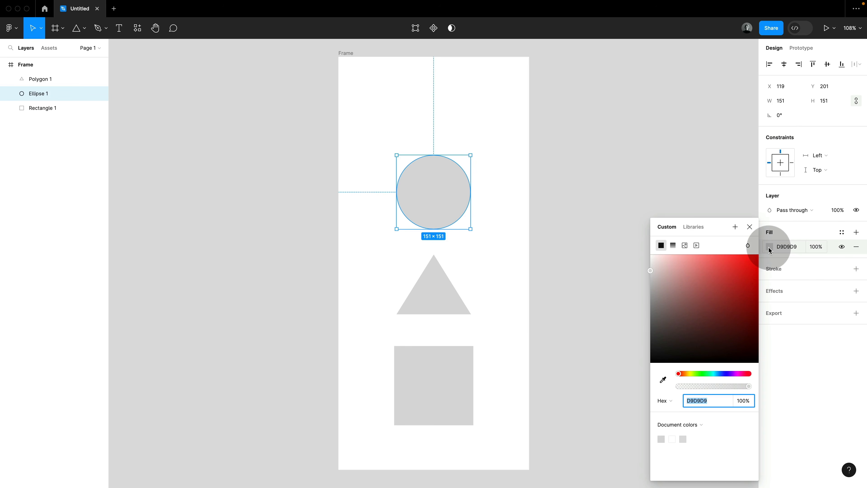
pyautogui.click(663, 380)
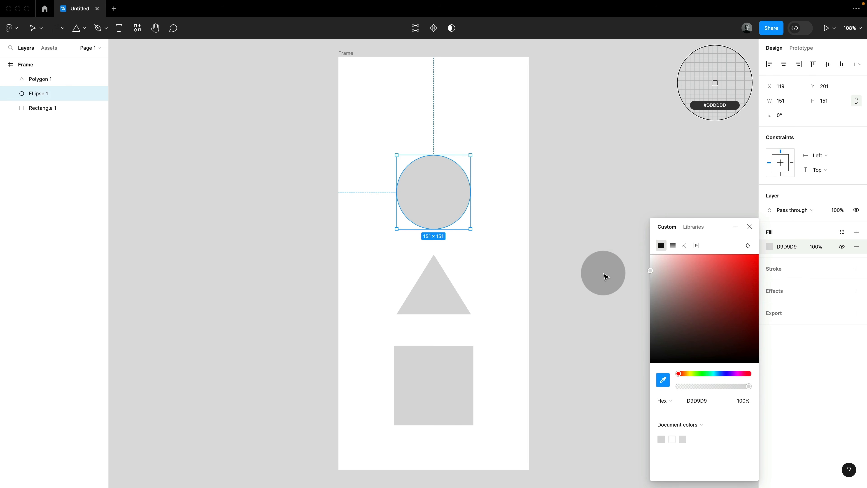
pyautogui.click(792, 247)
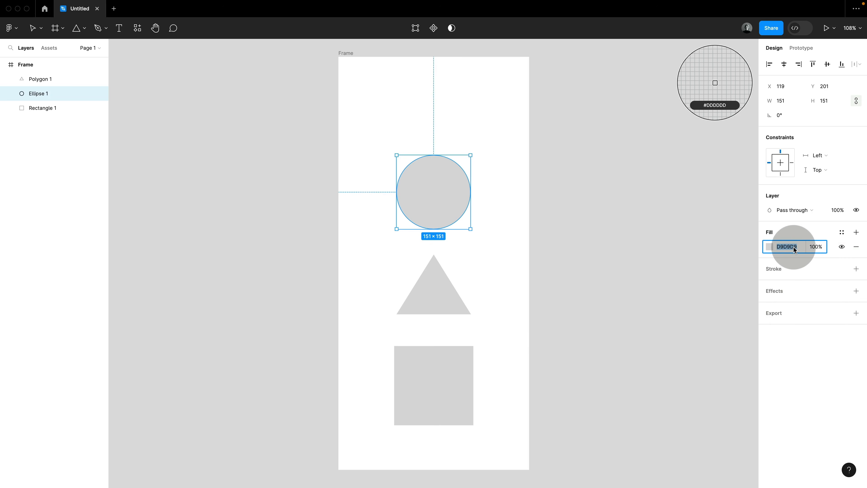
pyautogui.write('F8934C')
pyautogui.press('Return')
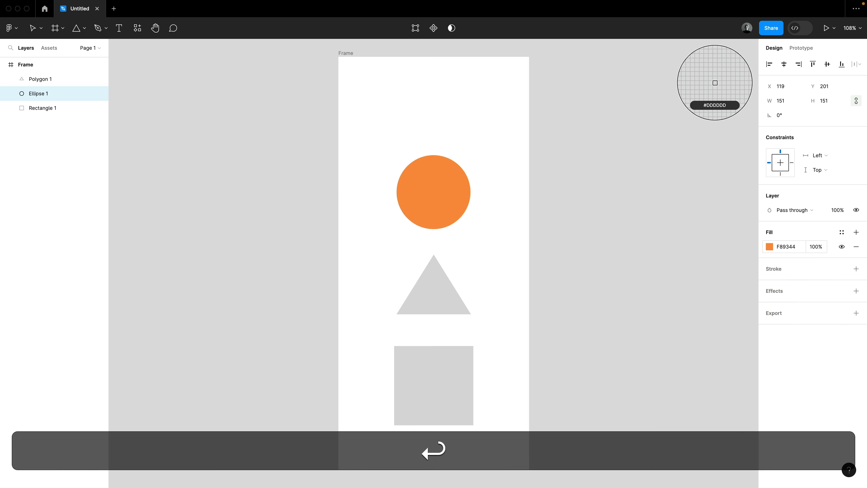
pyautogui.click(567, 272)
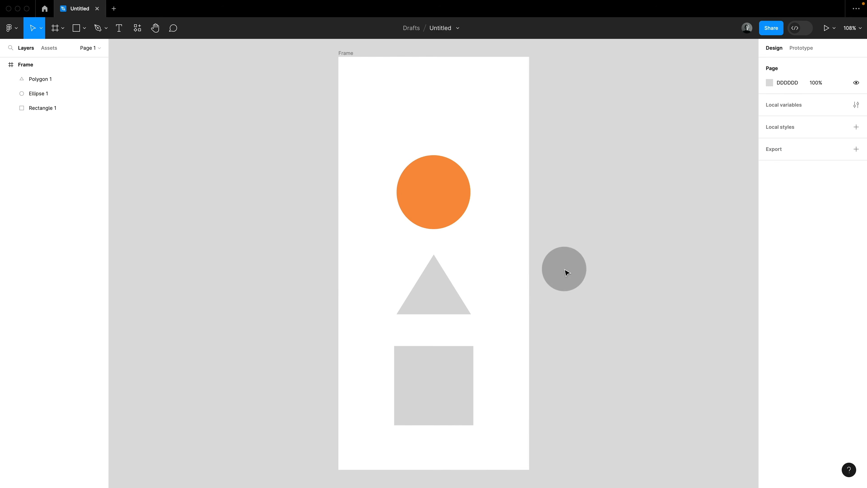
# Fill the triangle with the red-orange colour EB6237
pyautogui.click(445, 294)
pyautogui.click(770, 262)
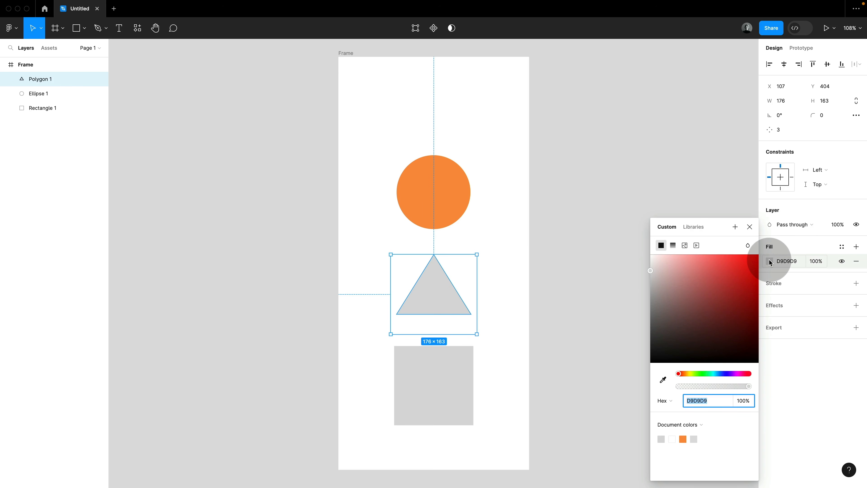
pyautogui.click(678, 375)
pyautogui.moveTo(680, 376); pyautogui.dragTo(683, 376)
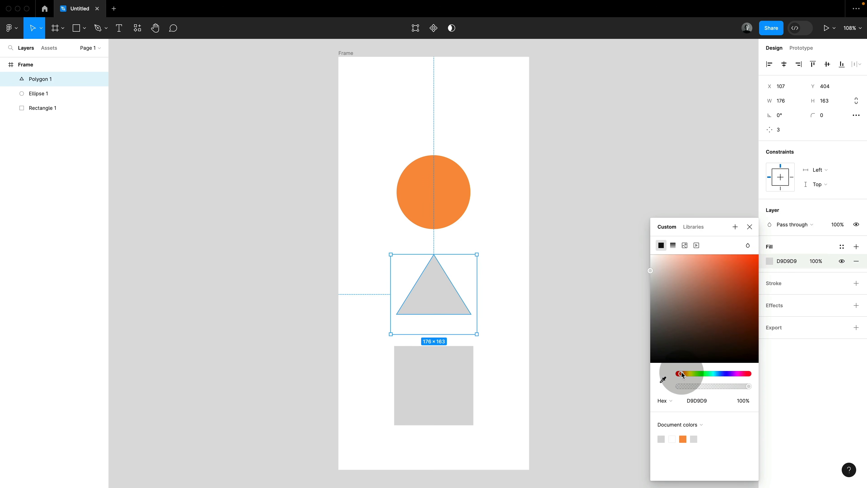
pyautogui.click(734, 265)
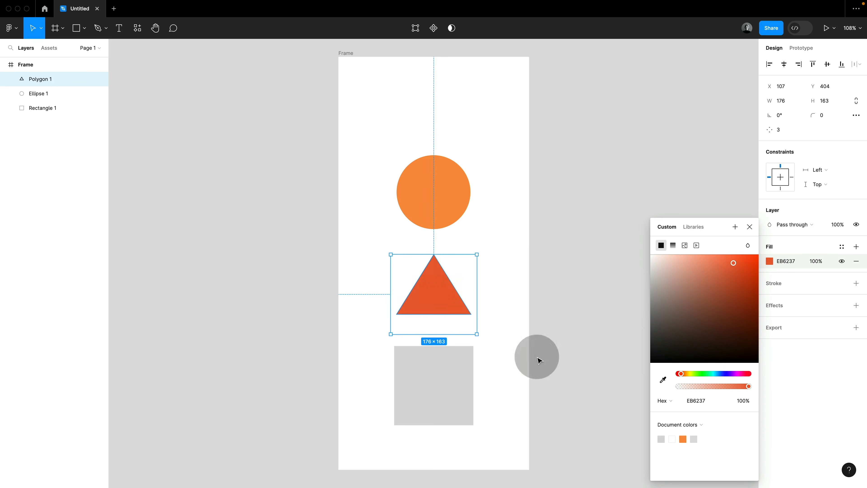
# Fill the square with the blue colour 3B8DD9
pyautogui.click(459, 403)
pyautogui.click(770, 247)
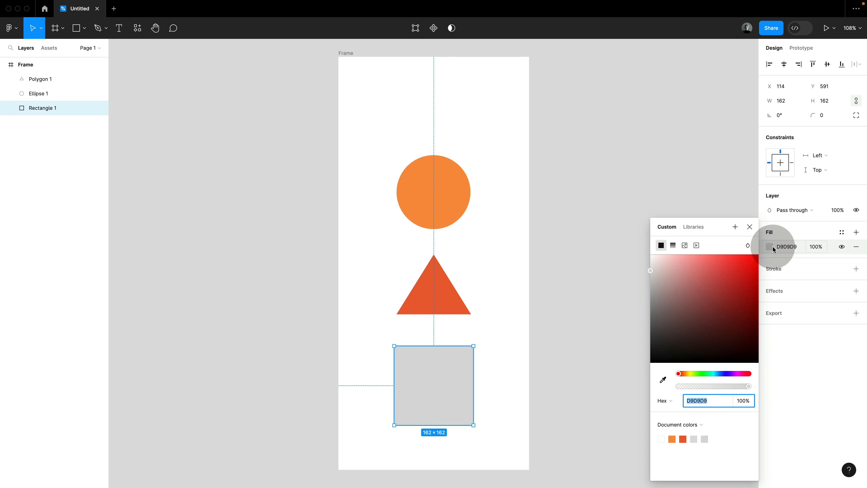
pyautogui.moveTo(679, 374); pyautogui.dragTo(719, 373)
pyautogui.moveTo(723, 267); pyautogui.dragTo(730, 270)
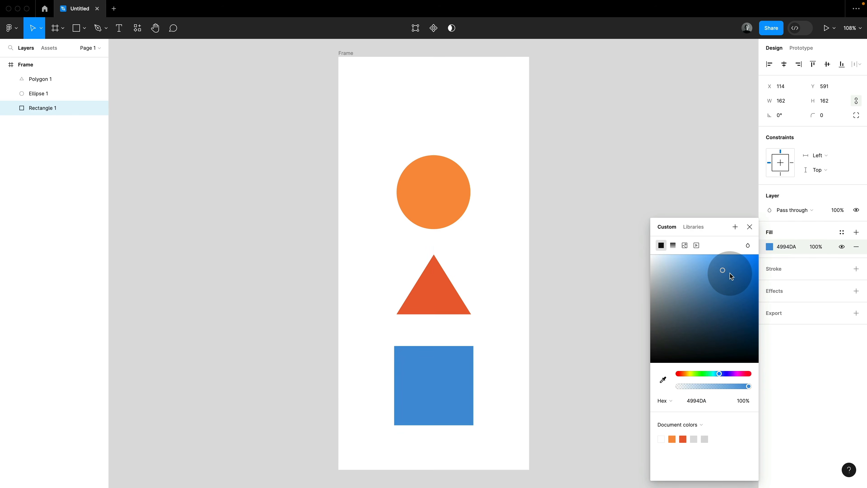
pyautogui.click(750, 227)
# Set the square's fill opacity to 50% and return it to 100%
pyautogui.doubleClick(476, 364)
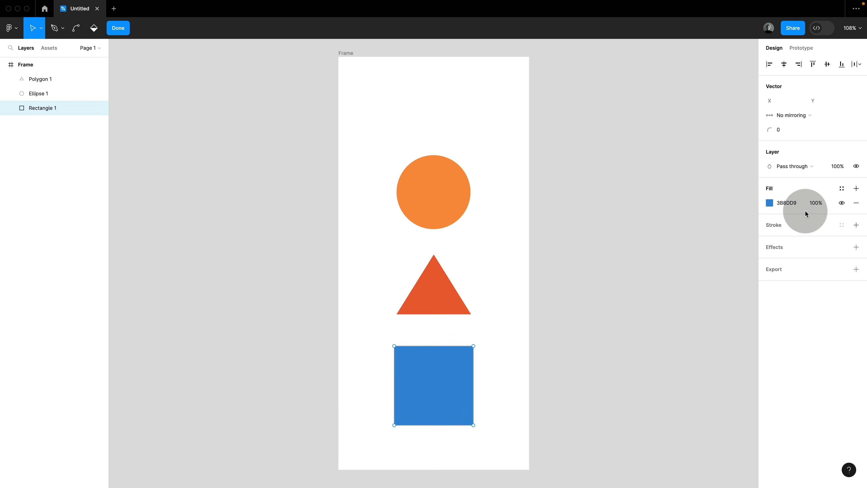
pyautogui.click(815, 204)
pyautogui.write('5')
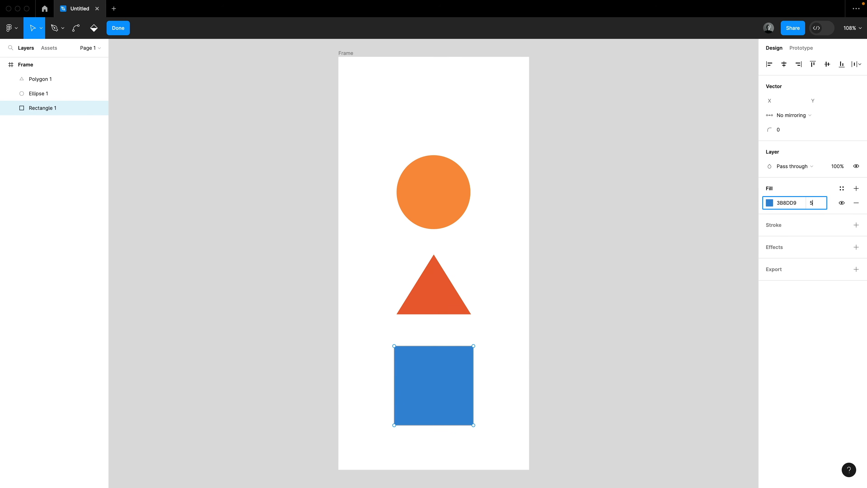
pyautogui.write('0')
pyautogui.press('Return')
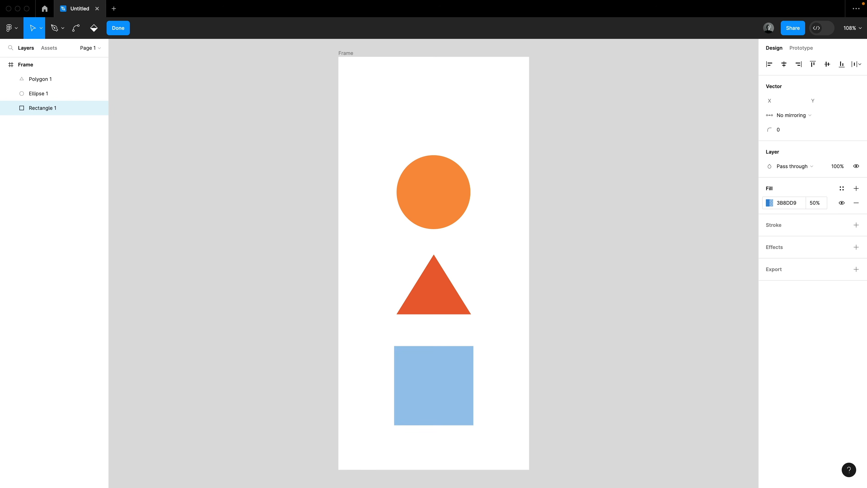
pyautogui.click(813, 203)
pyautogui.write('10')
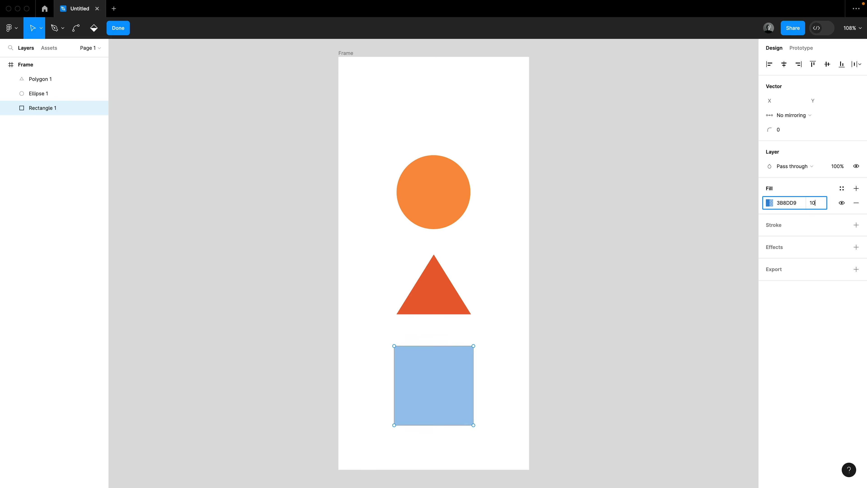
pyautogui.write('0')
pyautogui.press('Return')
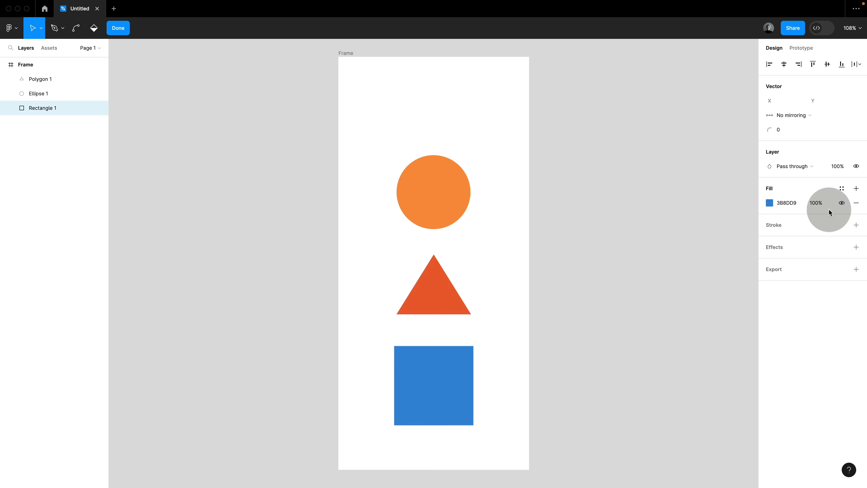
# Hide and show the square's fill, and add a second fill and remove it again
pyautogui.click(842, 203)
pyautogui.click(841, 203)
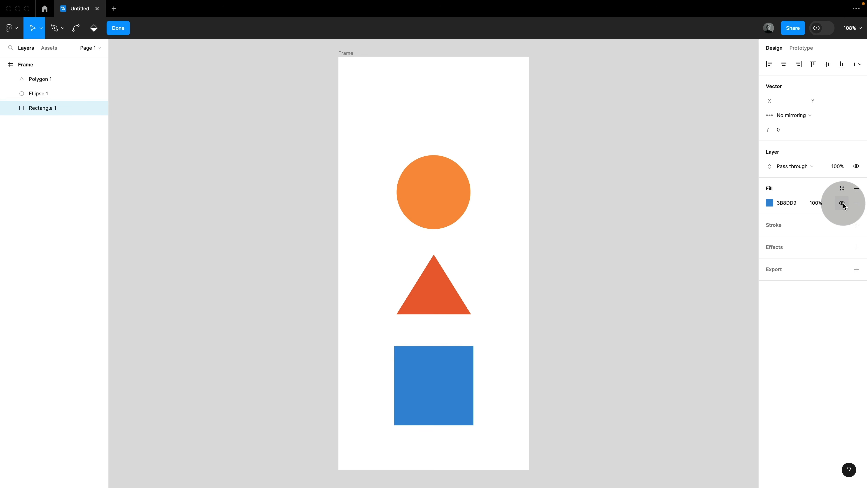
pyautogui.click(856, 189)
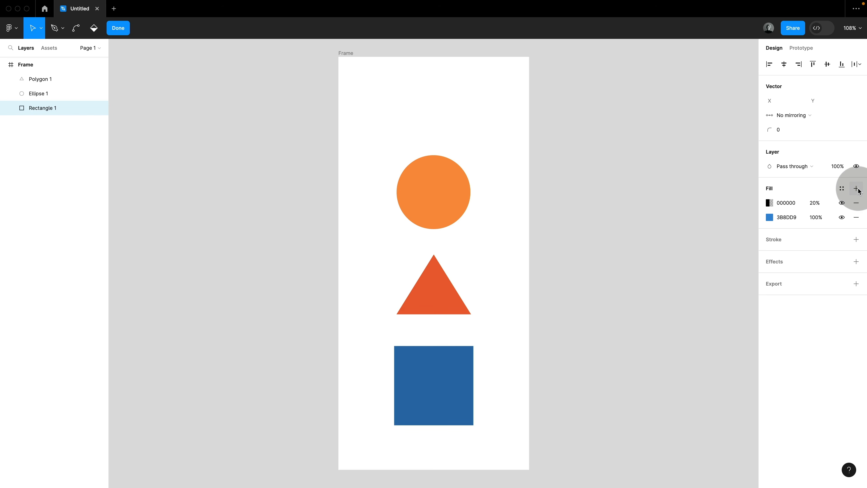
pyautogui.click(857, 204)
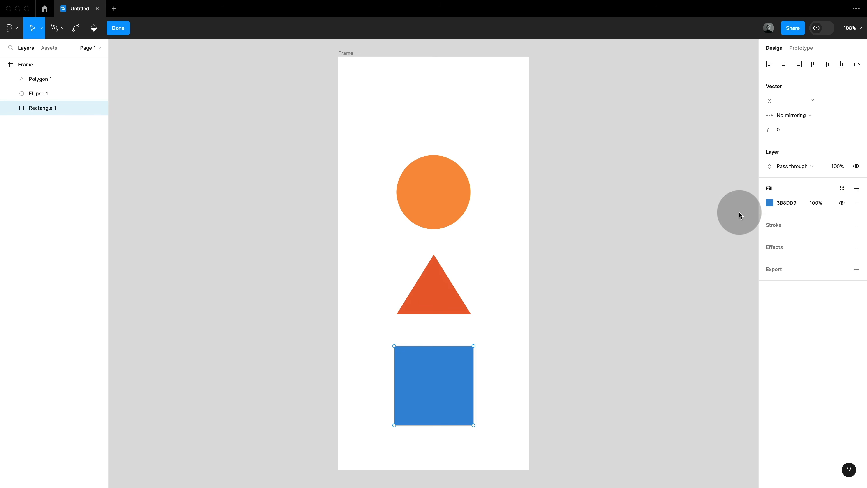
# Look over the fill types available for the square, and leave vector editing with nothing selected
pyautogui.click(769, 203)
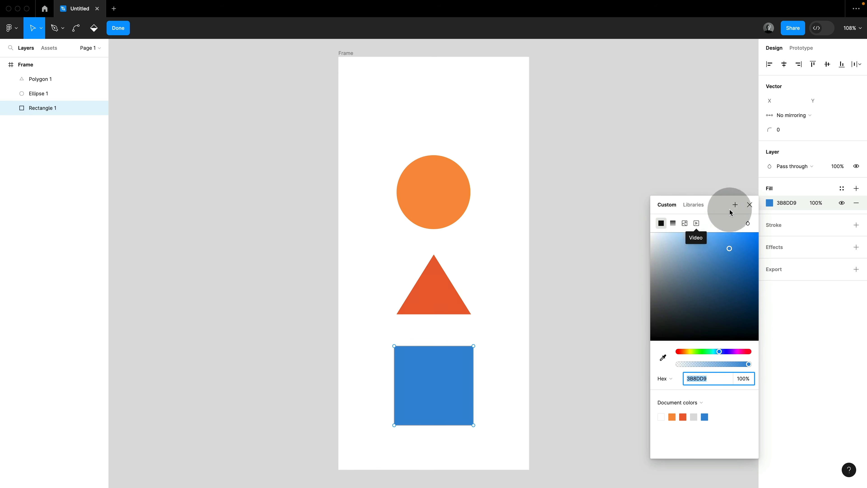
pyautogui.click(750, 205)
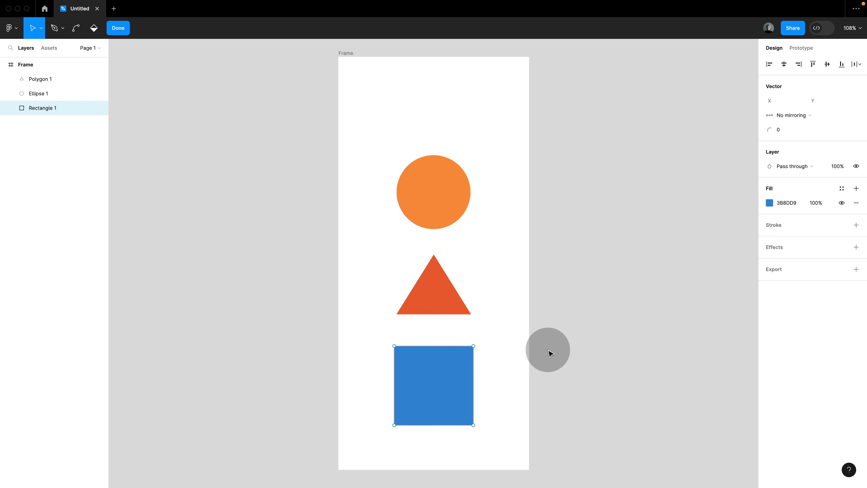
pyautogui.press('Escape')
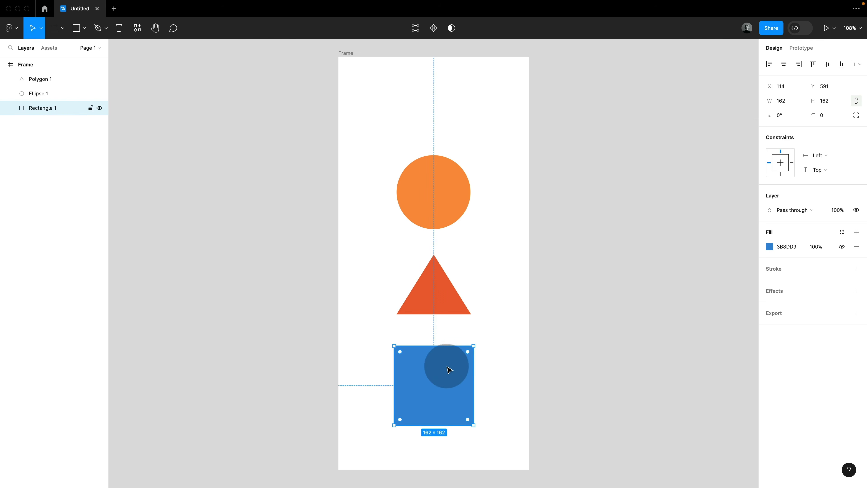
pyautogui.click(570, 410)
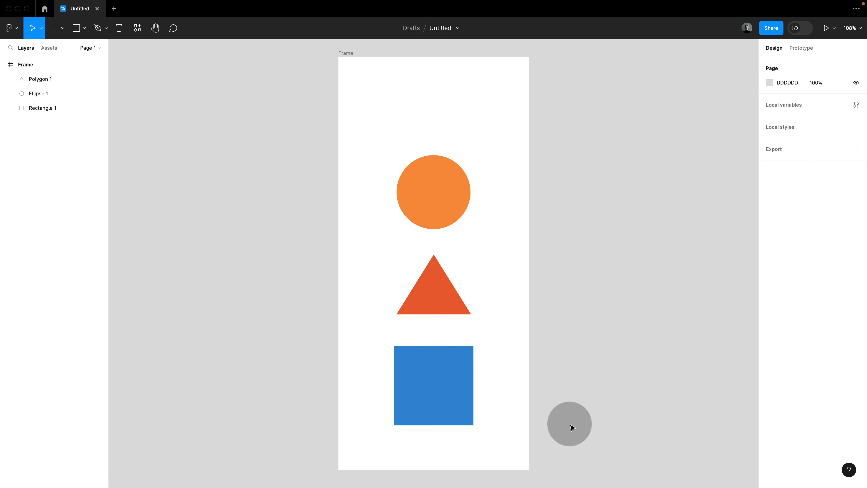
# Add a black inside stroke with a thickness of 4 to the circle, triangle and square together
pyautogui.moveTo(569, 429); pyautogui.dragTo(355, 157)
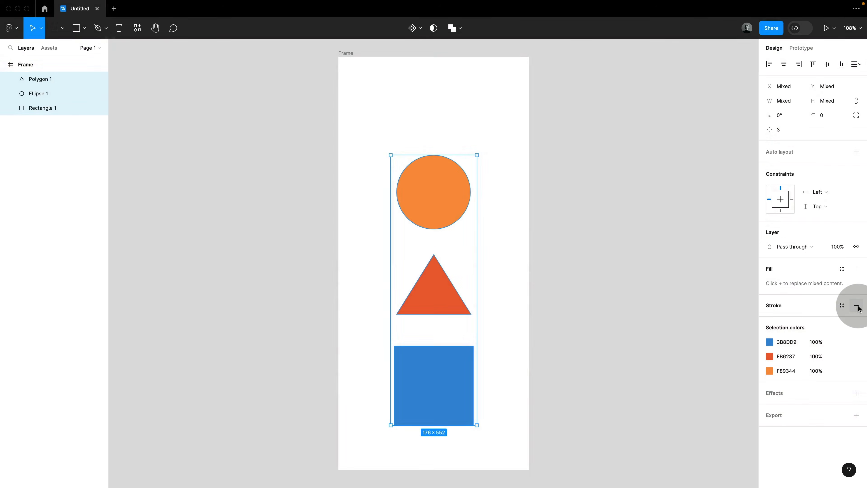
pyautogui.click(856, 306)
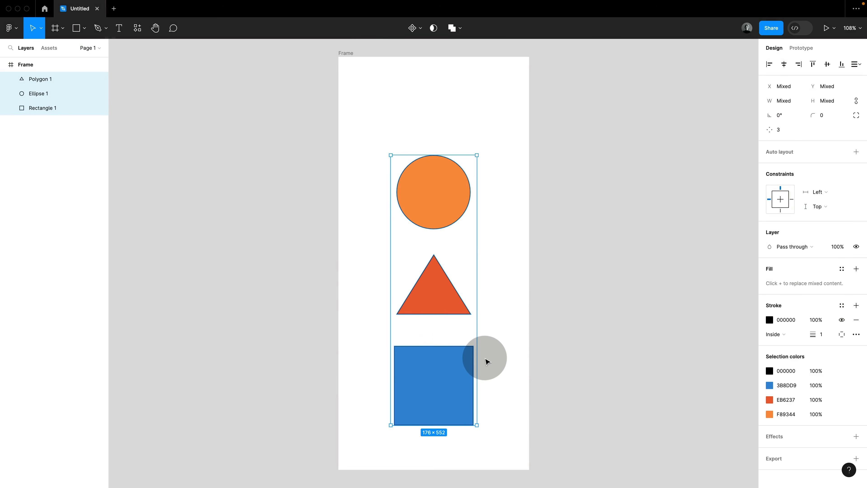
pyautogui.click(822, 336)
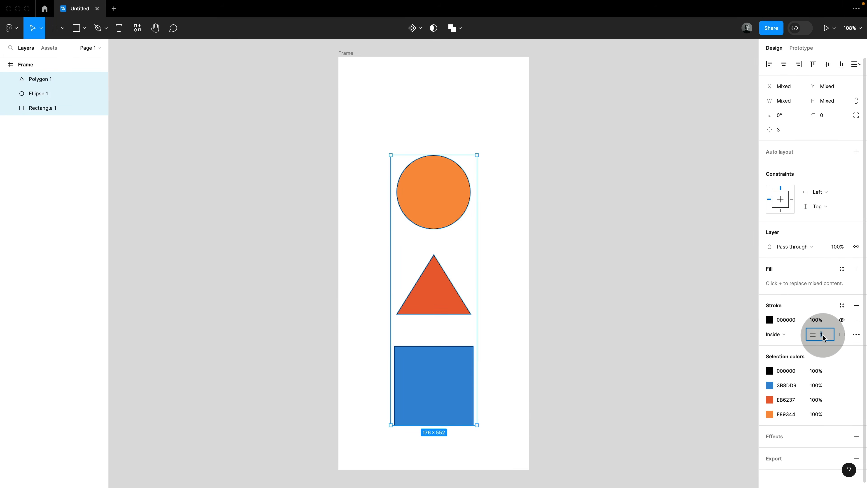
pyautogui.press('Up')
pyautogui.press('Up')
pyautogui.press('Up')
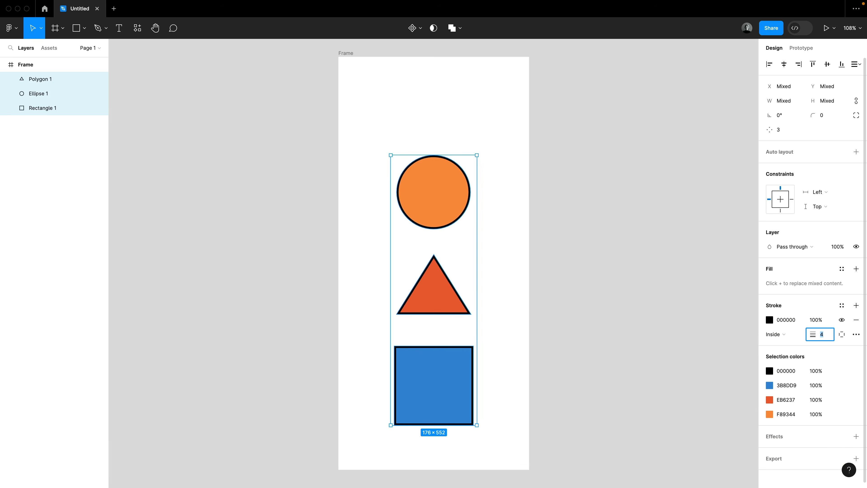
# Try the Dash stroke style on the three shapes, return it to Solid, and look at the stroke's colour options
pyautogui.click(856, 334)
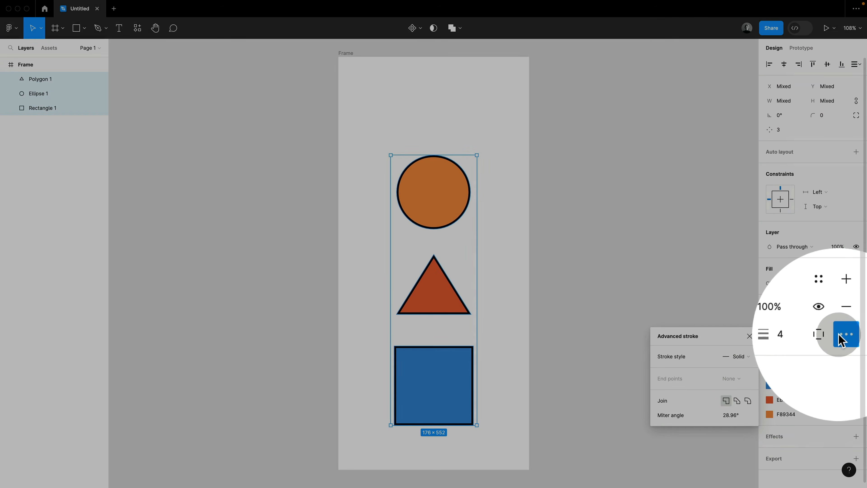
pyautogui.click(738, 356)
pyautogui.click(744, 367)
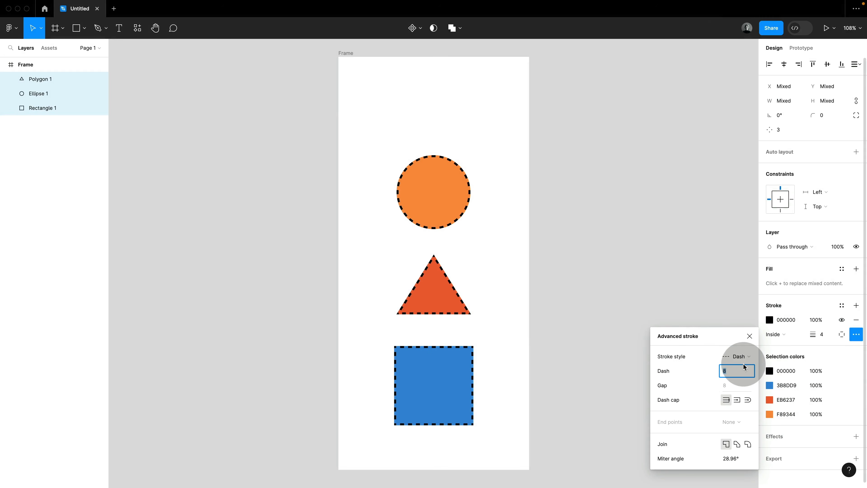
pyautogui.click(744, 356)
pyautogui.click(745, 346)
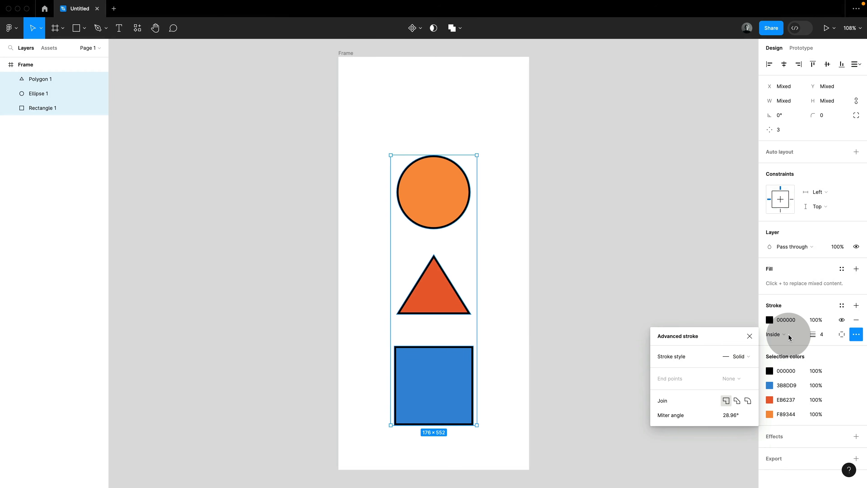
pyautogui.click(769, 319)
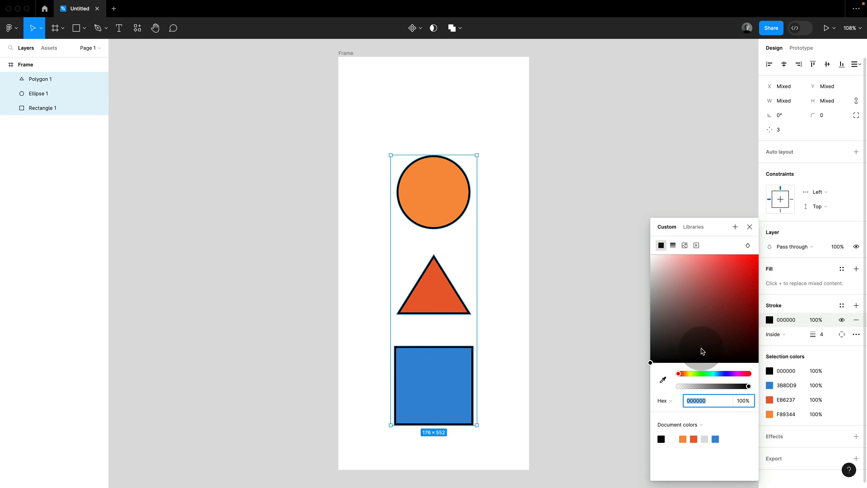
pyautogui.click(749, 227)
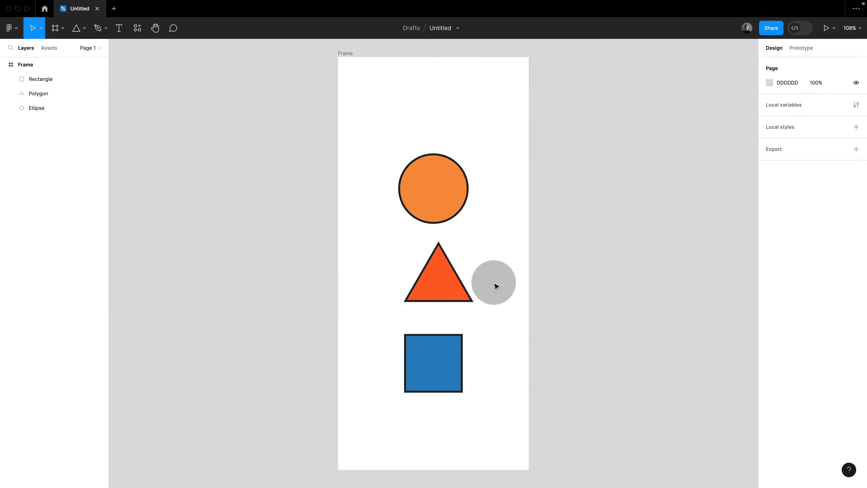
# Resize the orange circle to a width of 200 with its proportions locked
pyautogui.click(450, 204)
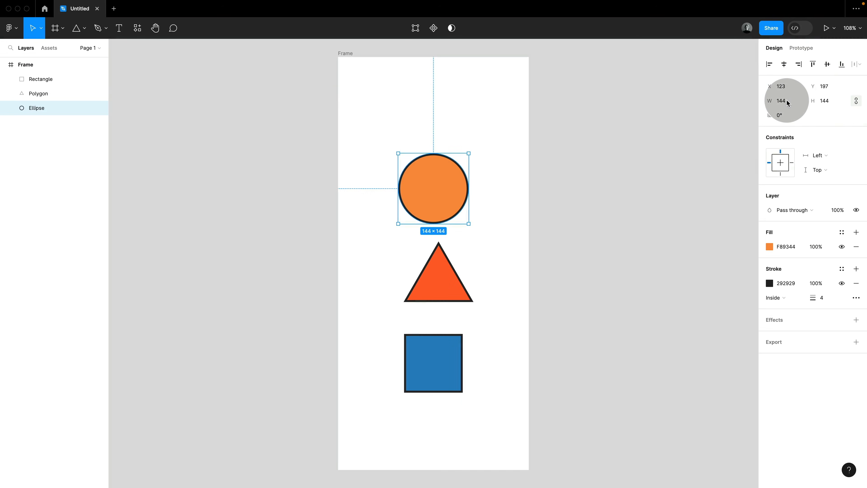
pyautogui.click(787, 102)
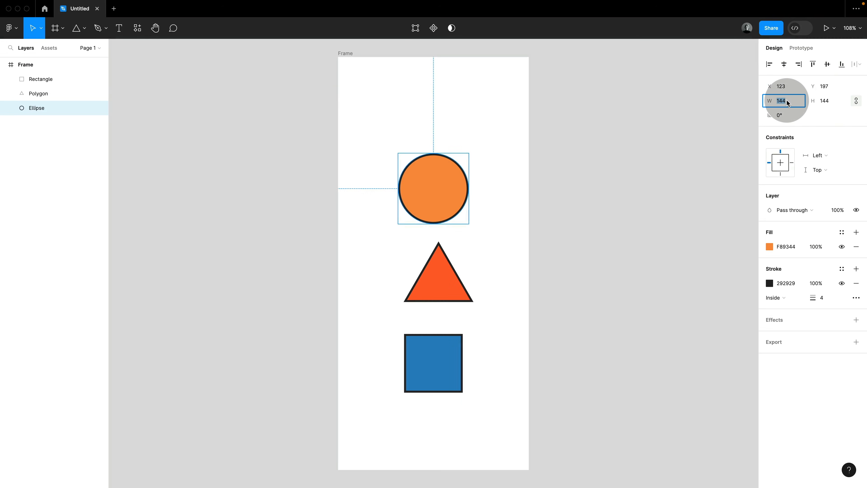
pyautogui.write('200')
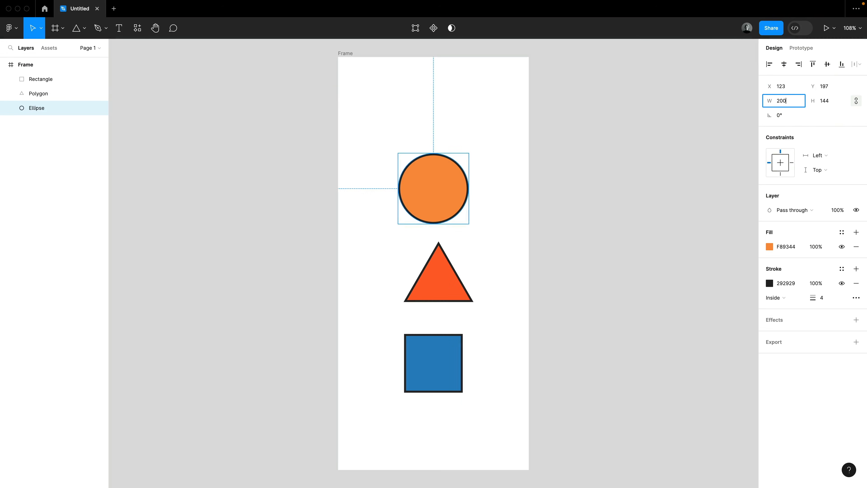
pyautogui.press('Return')
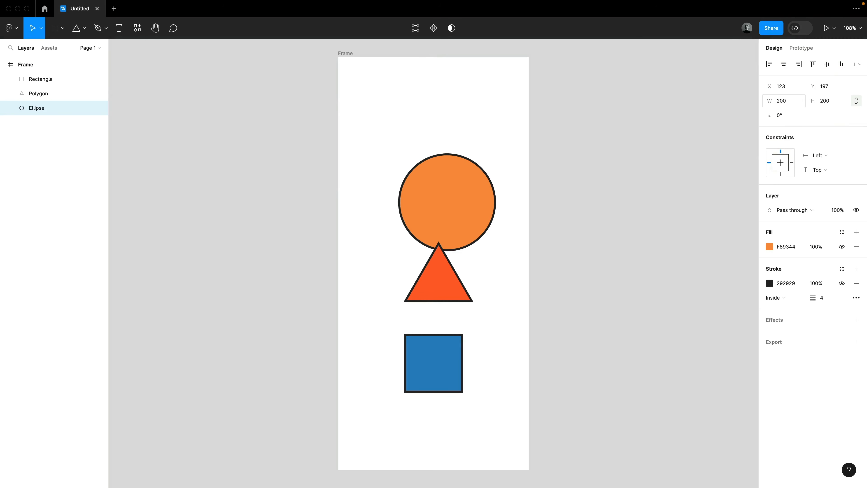
# Try a width of 100 on the circle with its proportions unlocked, and undo the changes
pyautogui.click(858, 103)
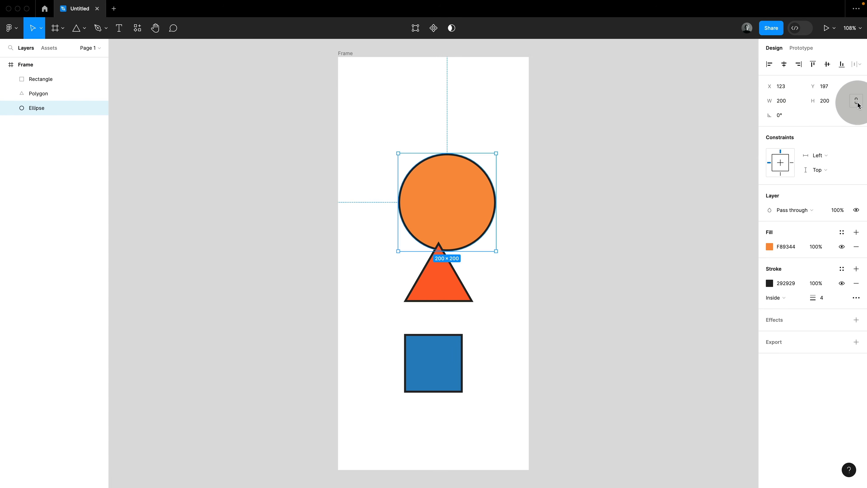
pyautogui.click(786, 100)
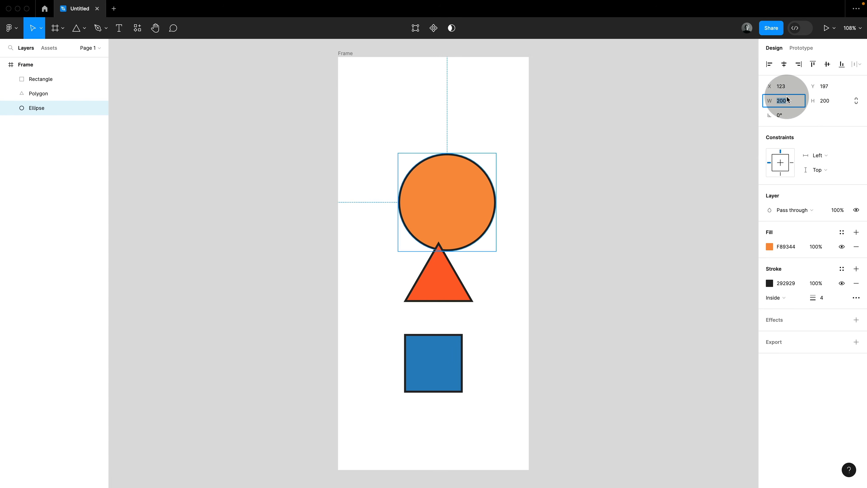
pyautogui.write('1')
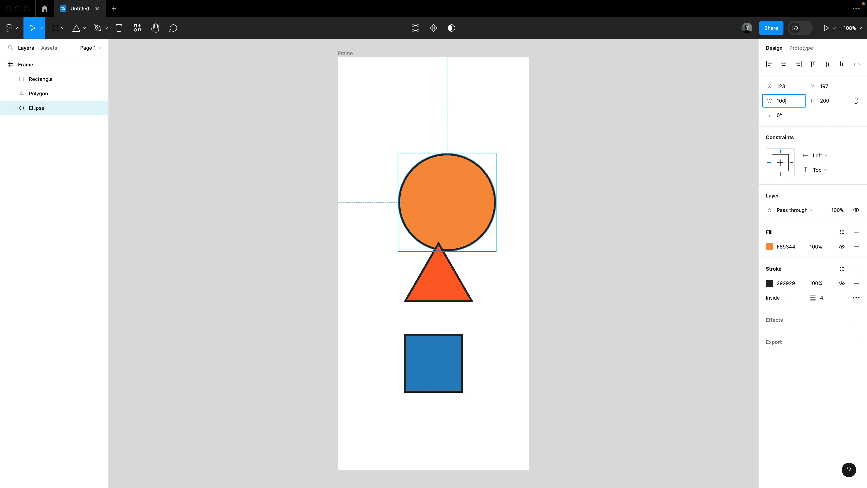
pyautogui.press('Return')
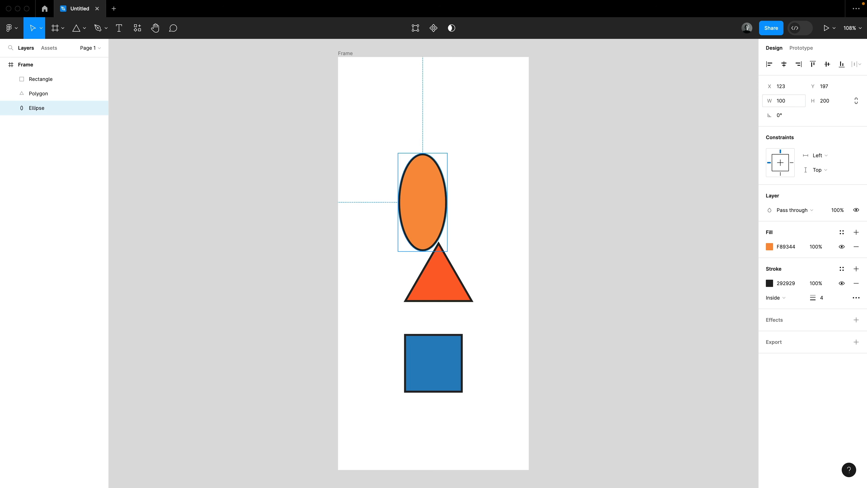
pyautogui.hotkey('ctrl', 'z')
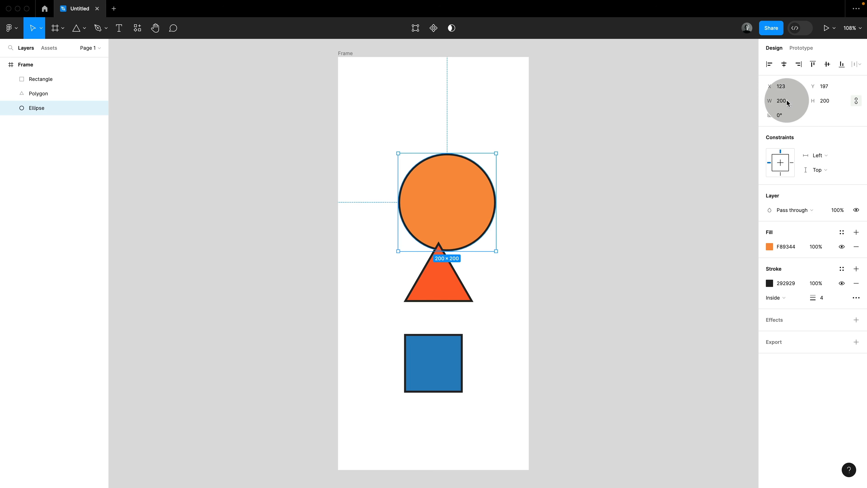
# Reduce the circle's width with the calculation 200-50, keeping its proportions locked
pyautogui.click(786, 102)
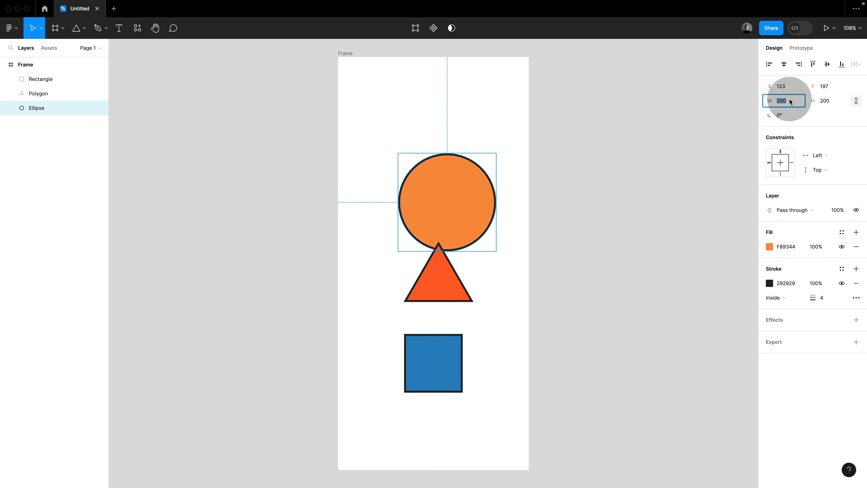
pyautogui.click(791, 101)
pyautogui.write('-50')
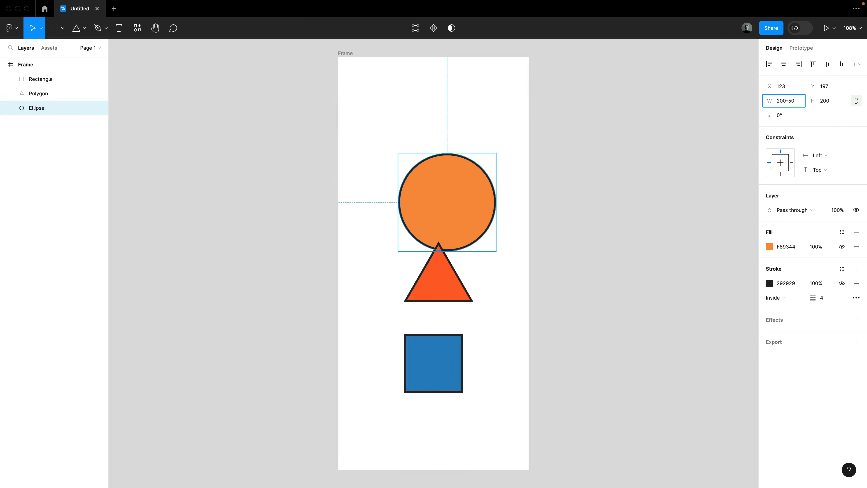
pyautogui.press('Return')
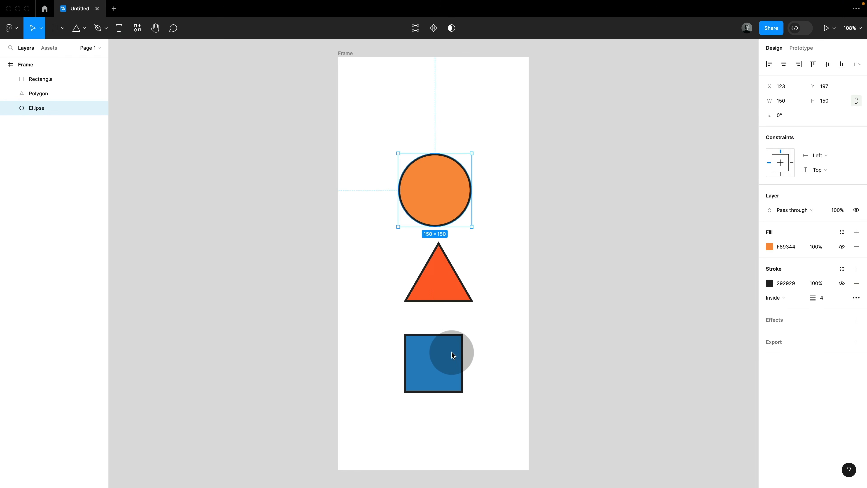
# Resize the blue square to a width of 150 with locked proportions, and leave nothing selected
pyautogui.click(461, 341)
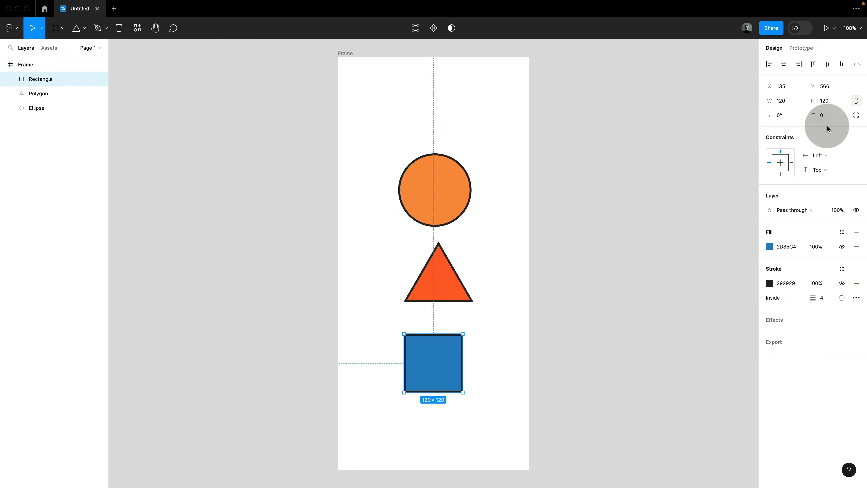
pyautogui.click(792, 102)
pyautogui.write('1')
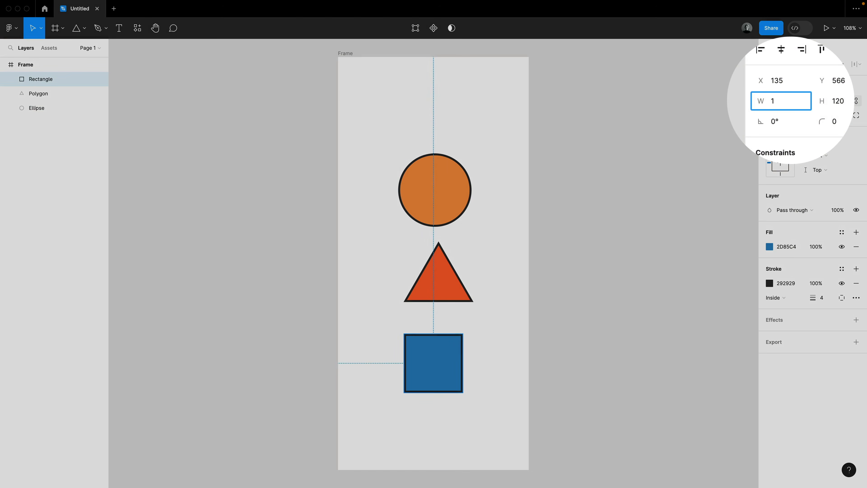
pyautogui.write('50')
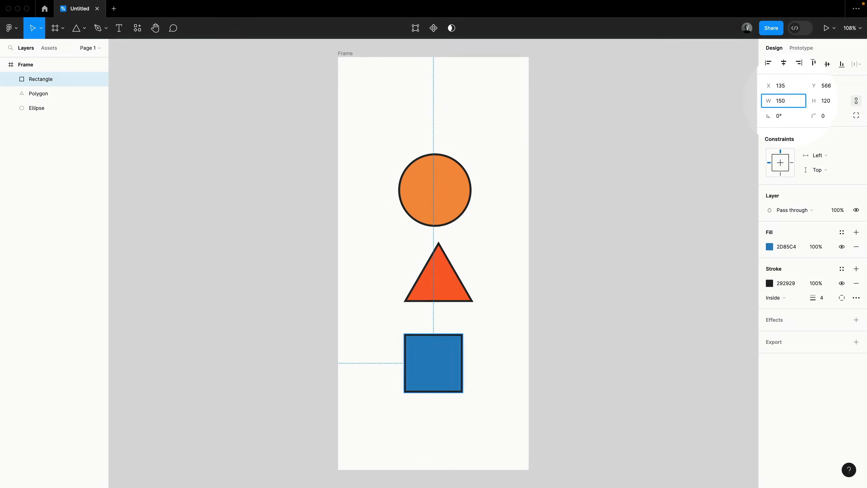
pyautogui.press('Return')
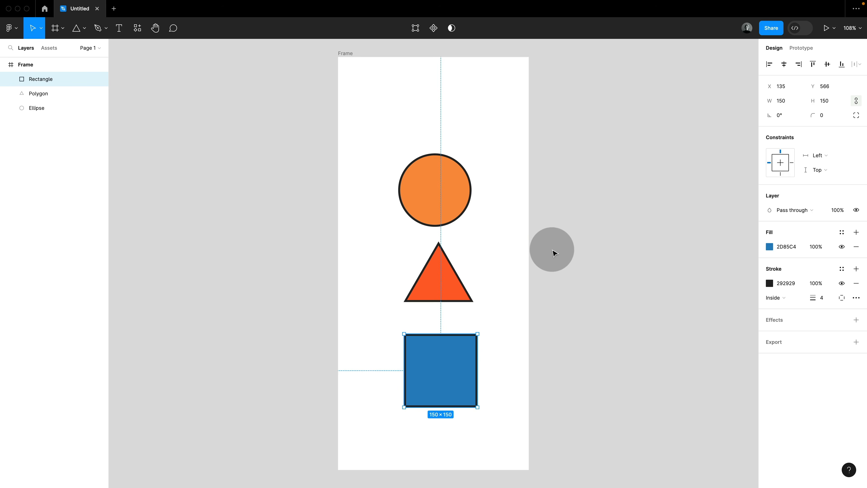
pyautogui.click(554, 253)
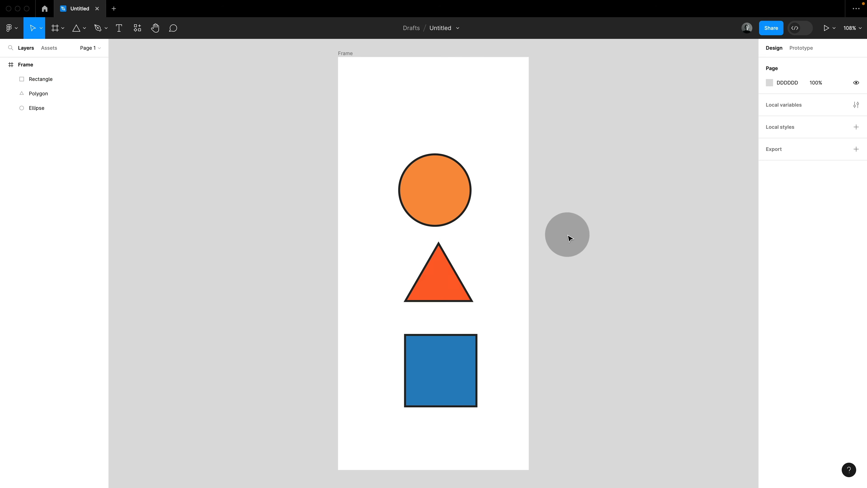
# Try higher corner counts on the triangle and bring the count back to 3
pyautogui.click(431, 268)
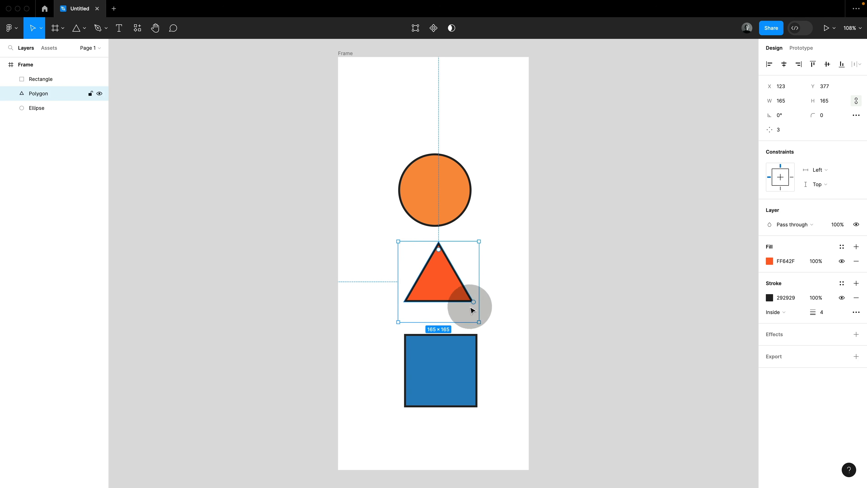
pyautogui.click(787, 130)
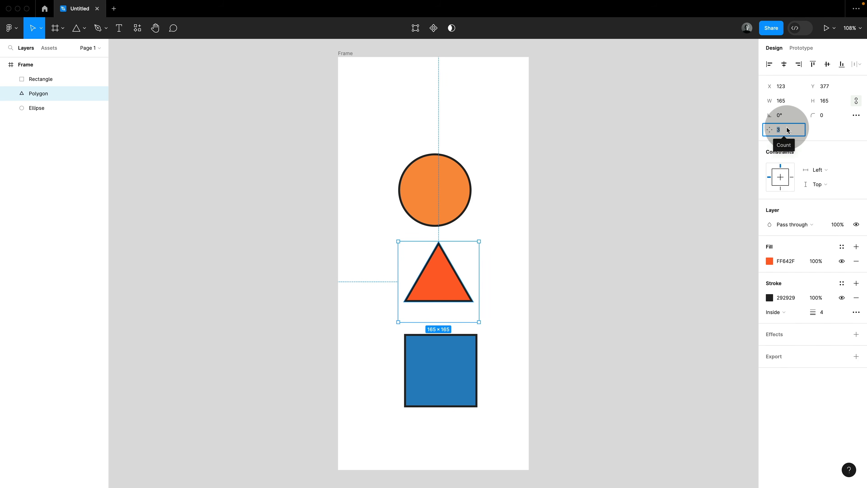
pyautogui.press('Up')
pyautogui.press('Up')
pyautogui.press('Up')
pyautogui.press('Down')
pyautogui.press('Down')
pyautogui.press('Down')
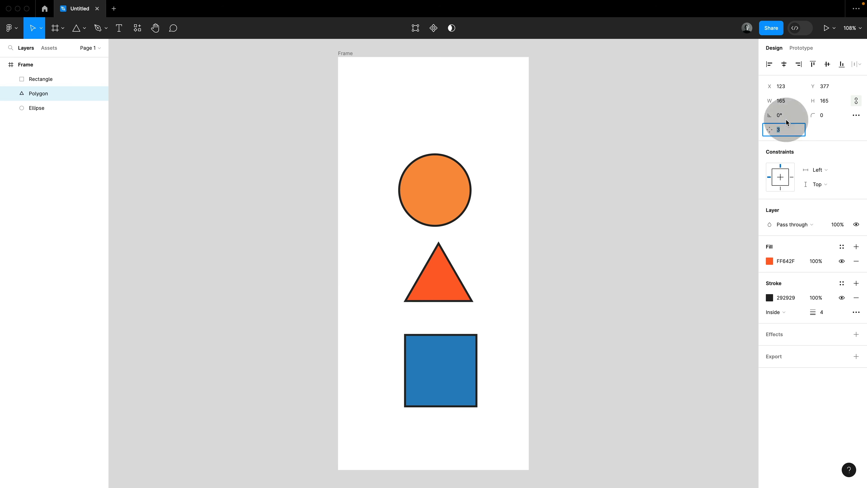
# Flatten the triangle so its bounding box fits the visible shape, and deselect it
pyautogui.moveTo(451, 286)
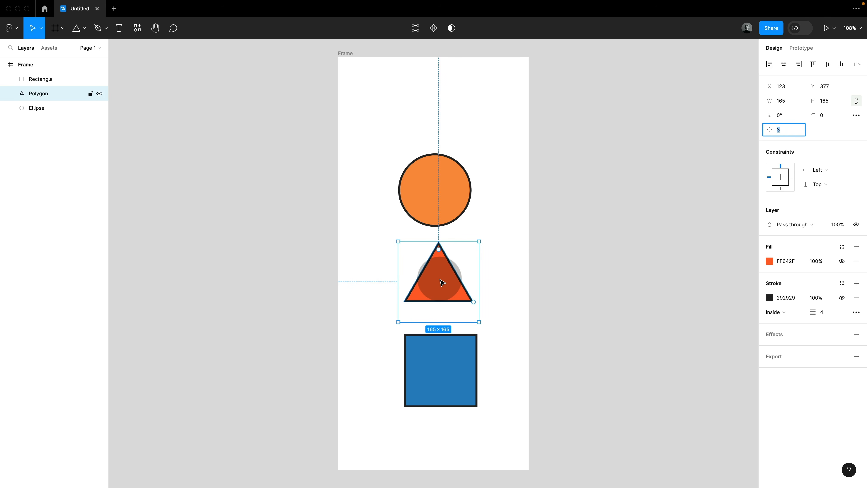
pyautogui.rightClick(441, 281)
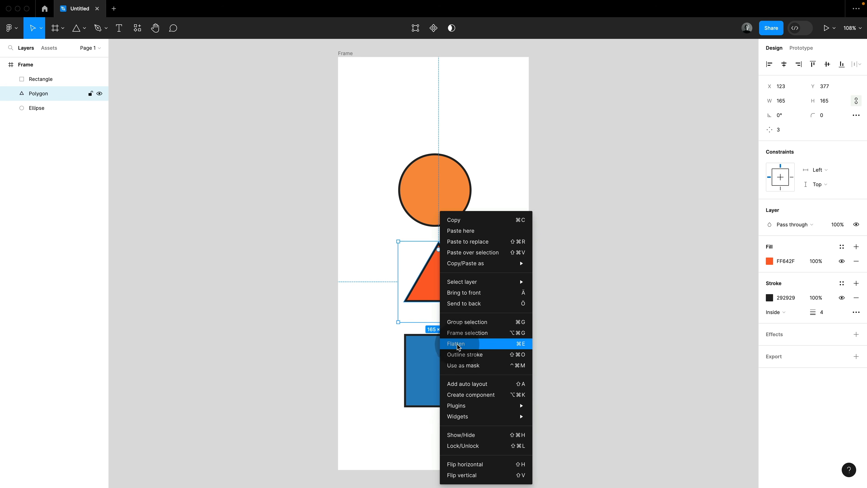
pyautogui.click(473, 347)
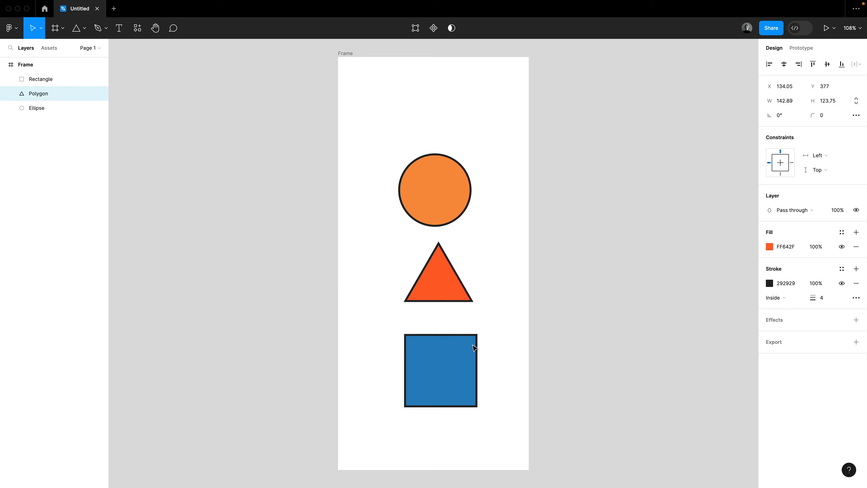
pyautogui.click(574, 261)
# Set the triangle's width to 150 and height to 120, and move it to X 135, Y 390 between the circle and square
pyautogui.click(452, 287)
pyautogui.click(793, 103)
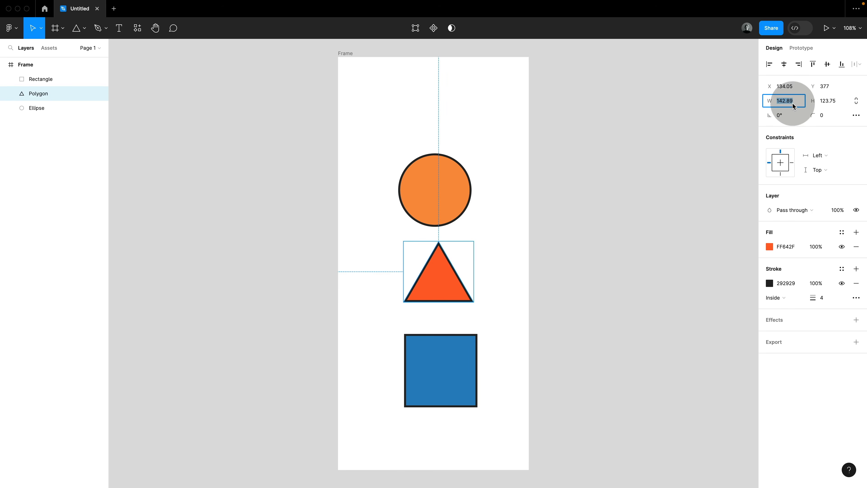
pyautogui.write('150')
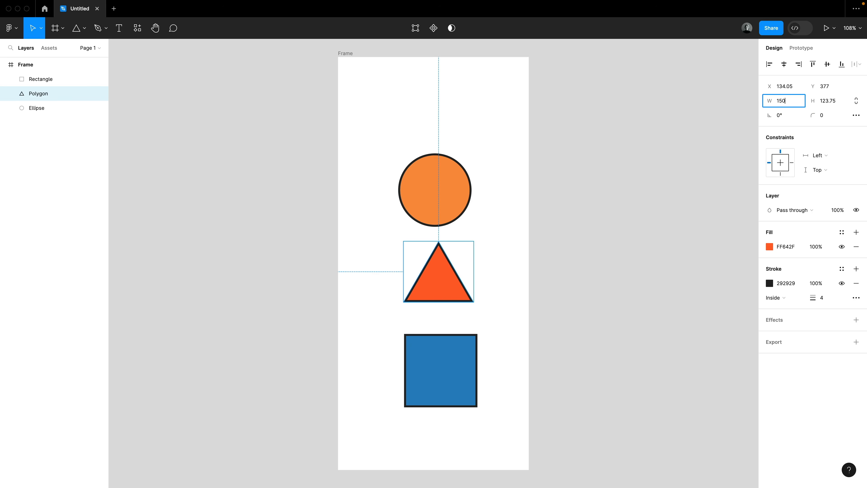
pyautogui.click(837, 101)
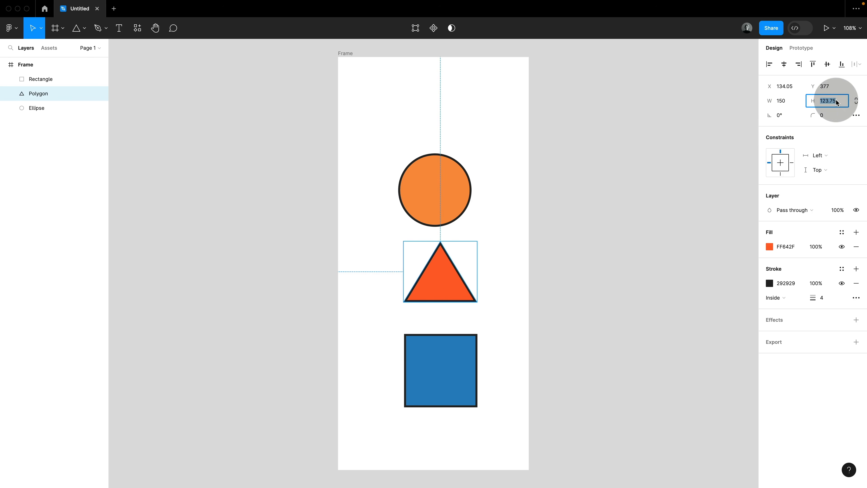
pyautogui.write('120')
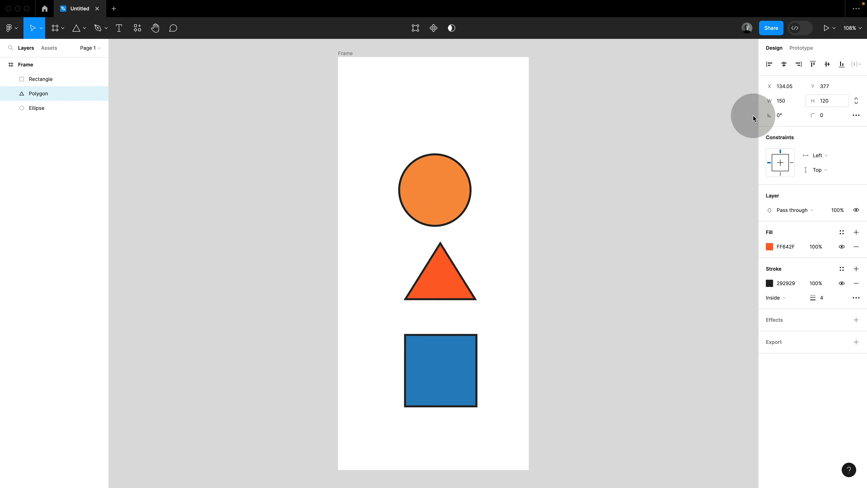
pyautogui.moveTo(451, 279); pyautogui.dragTo(451, 286)
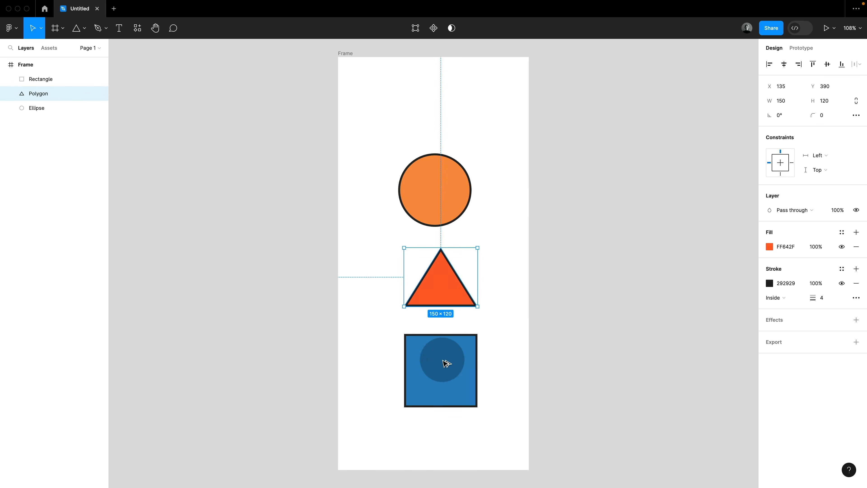
# Round the blue square's corners with a radius of 40
pyautogui.click(447, 363)
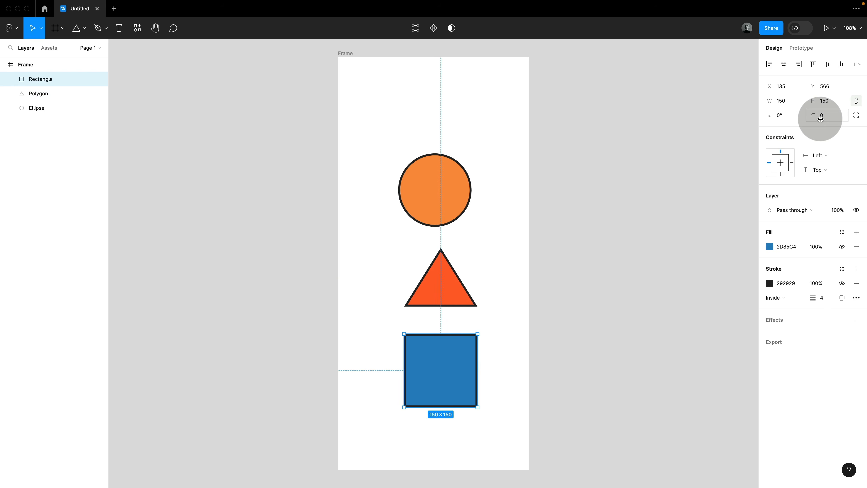
pyautogui.click(829, 120)
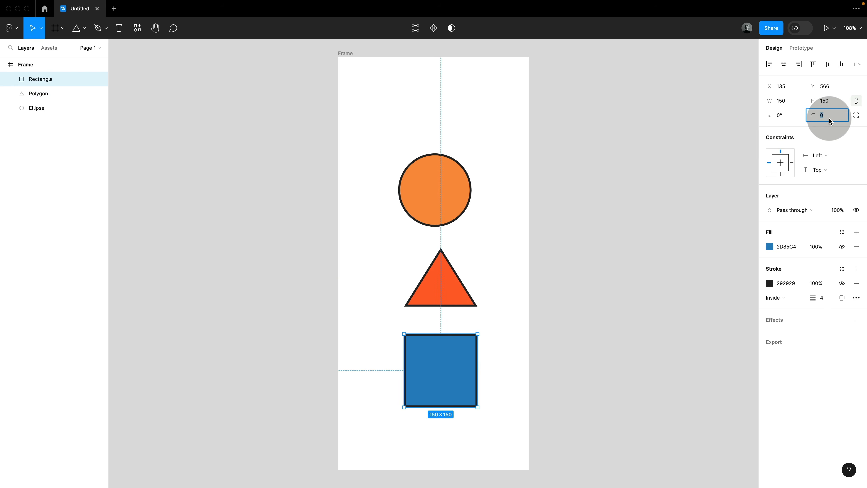
pyautogui.write('40')
pyautogui.press('Return')
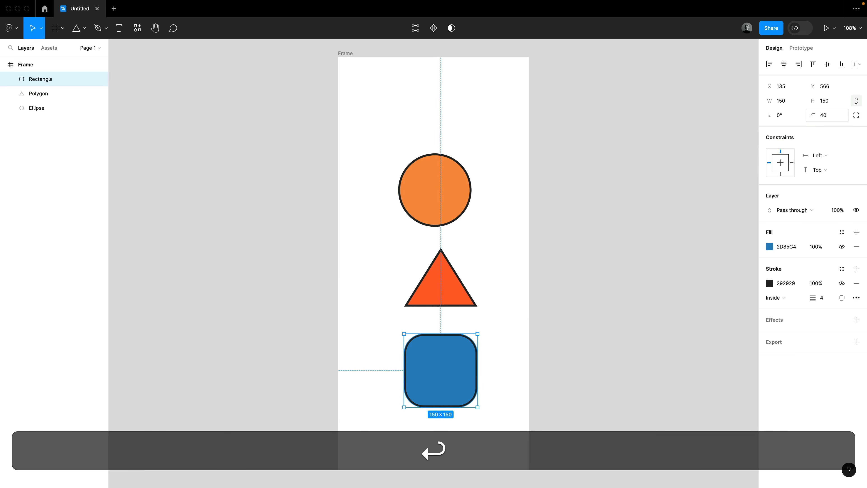
# Nudge the square's corner radius up and down in single units, ending at 39
pyautogui.click(835, 116)
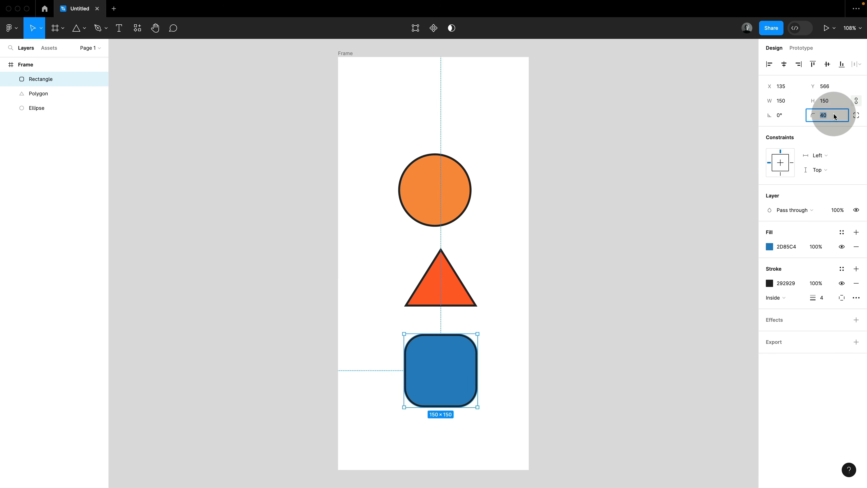
pyautogui.press('Up')
pyautogui.press('Down')
pyautogui.press('Down')
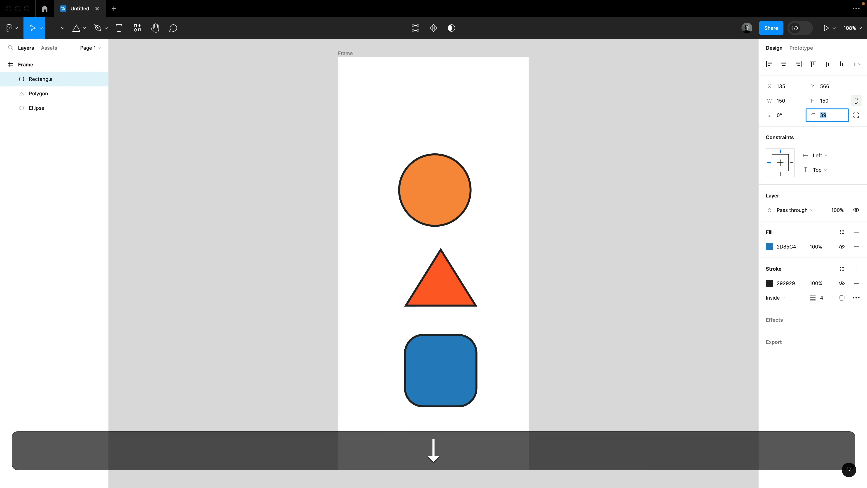
# Vary the square's corner radius up and down in large increments, ending at 0
pyautogui.press('shift')
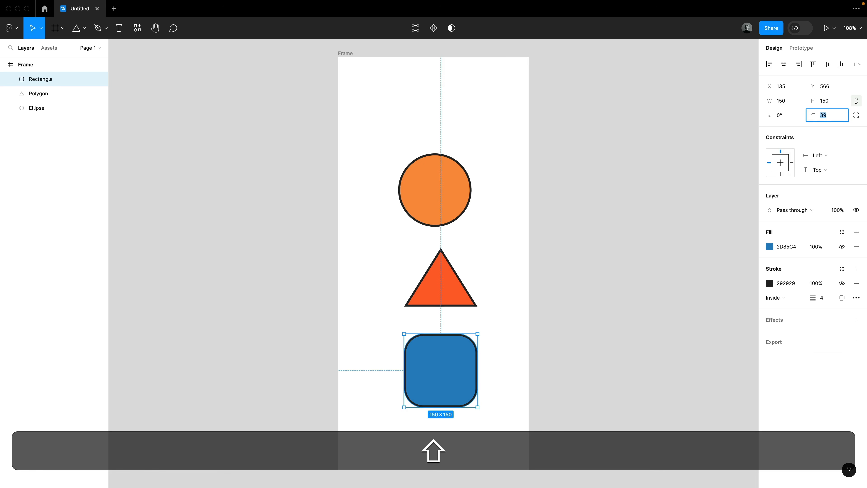
pyautogui.hotkey('shift', 'Up')
pyautogui.hotkey('shift', 'Up')
pyautogui.hotkey('shift', 'Up')
pyautogui.hotkey('shift', 'Down')
pyautogui.hotkey('shift', 'Down')
pyautogui.hotkey('shift', 'Down')
pyautogui.hotkey('shift', 'Down')
pyautogui.hotkey('shift', 'Up')
pyautogui.hotkey('shift', 'Down')
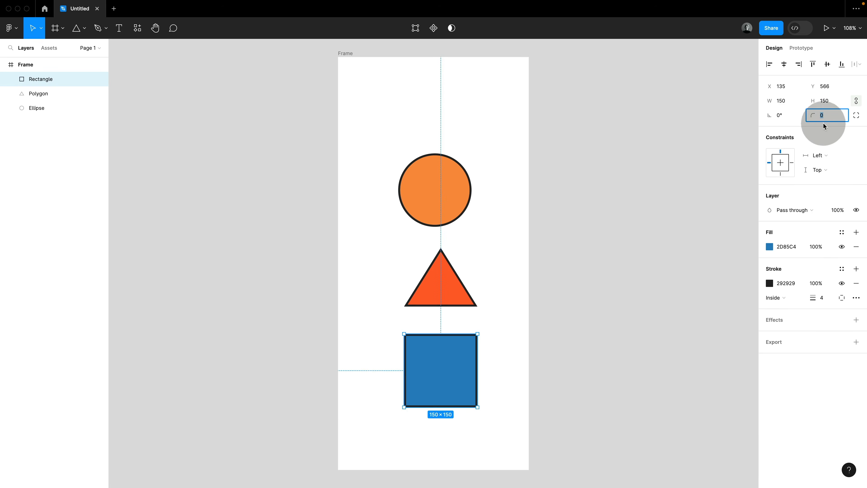
# Show the square's individual corner radii and vary the top-right radius in large increments, ending at 0
pyautogui.click(858, 117)
pyautogui.click(793, 129)
pyautogui.hotkey('shift', 'Up')
pyautogui.hotkey('shift', 'Up')
pyautogui.hotkey('shift', 'Down')
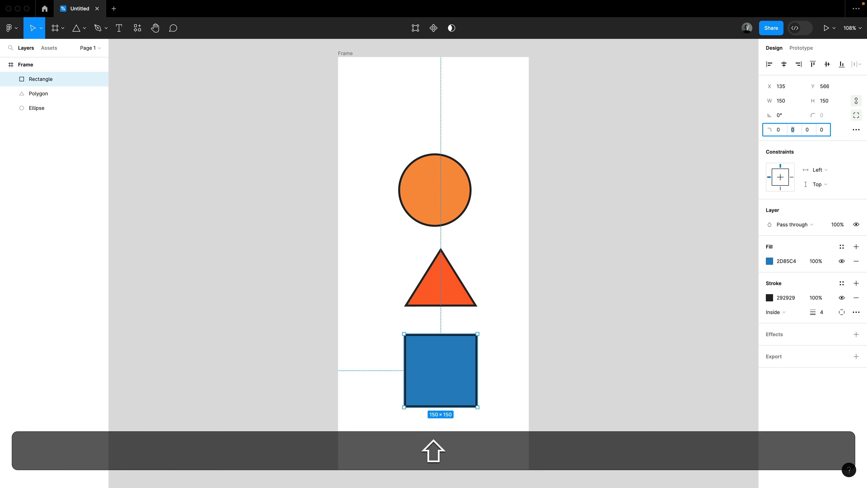
# Rotate the square back and forth in large increments in both directions, ending at 0°
pyautogui.click(781, 116)
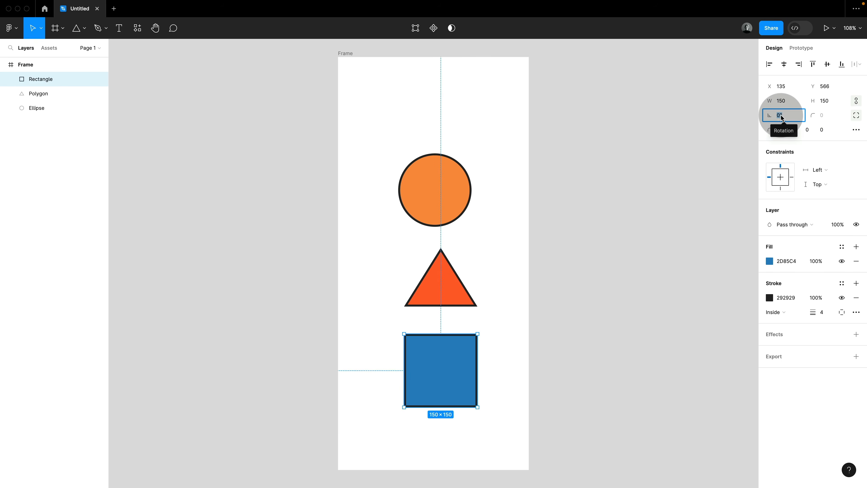
pyautogui.press('shift')
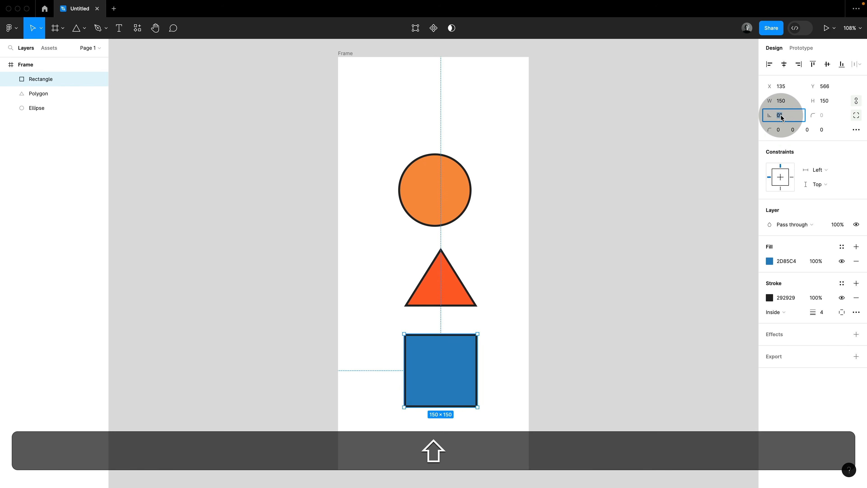
pyautogui.hotkey('shift', 'Up')
pyautogui.hotkey('shift', 'Up')
pyautogui.hotkey('shift', 'Up')
pyautogui.hotkey('shift', 'Up')
pyautogui.hotkey('shift', 'Up')
pyautogui.hotkey('shift', 'Down')
pyautogui.hotkey('shift', 'Down')
pyautogui.hotkey('shift', 'Down')
pyautogui.hotkey('shift', 'Down')
pyautogui.hotkey('shift', 'Down')
pyautogui.hotkey('shift', 'Down')
pyautogui.hotkey('shift', 'Down')
pyautogui.hotkey('shift', 'Down')
pyautogui.hotkey('shift', 'Down')
pyautogui.hotkey('shift', 'Up')
pyautogui.hotkey('shift', 'Up')
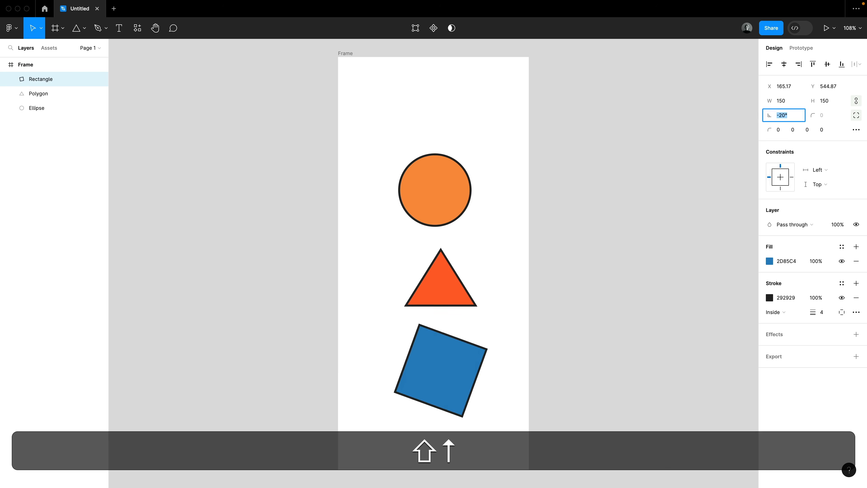
pyautogui.hotkey('shift', 'Up')
pyautogui.hotkey('shift', 'Up')
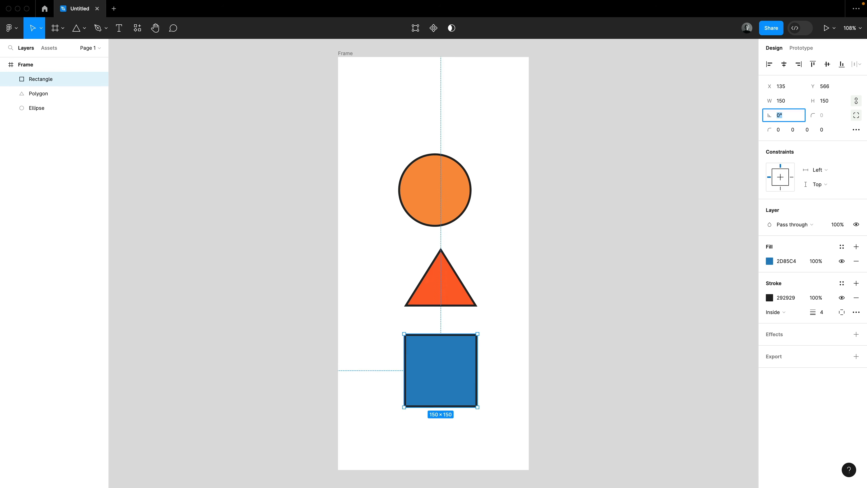
# Reselect the square and round only its top-right corner on the canvas to a radius of about 50
pyautogui.click(533, 329)
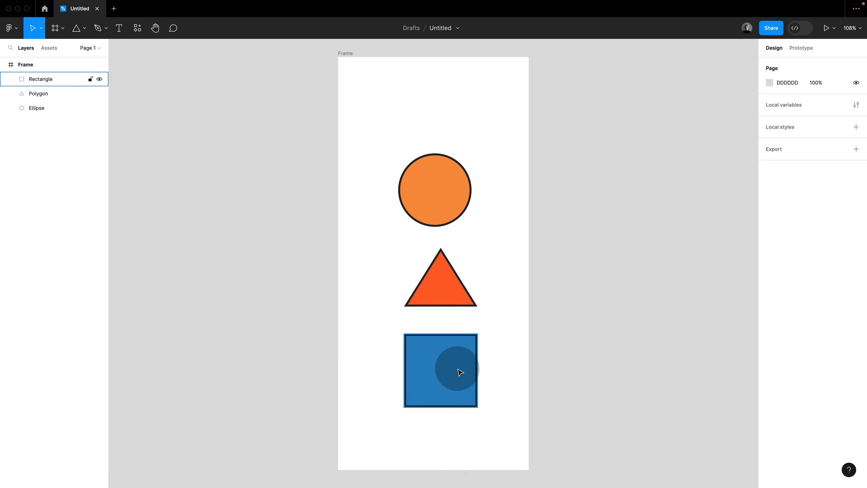
pyautogui.click(448, 366)
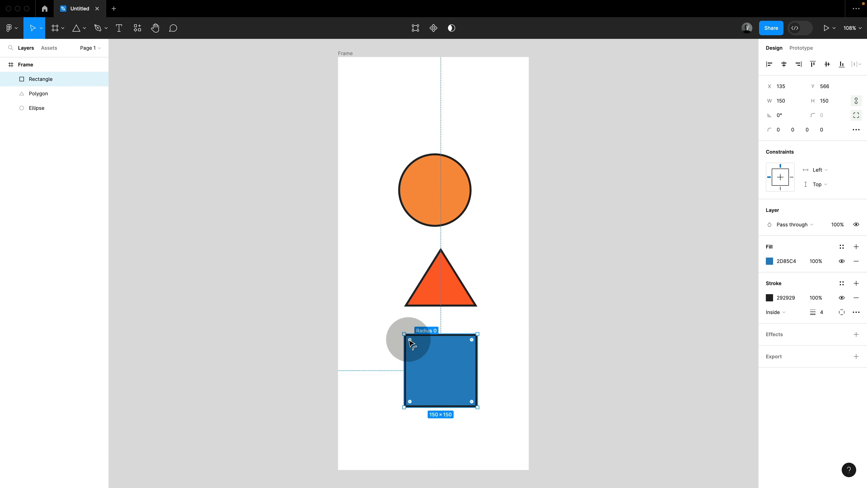
pyautogui.moveTo(473, 340); pyautogui.dragTo(456, 362)
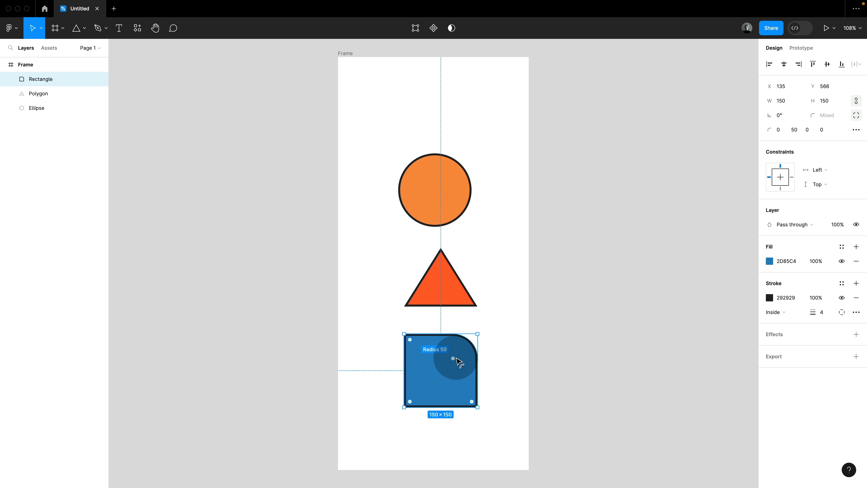
# Reset the square's top-right corner radius to 0
pyautogui.click(796, 132)
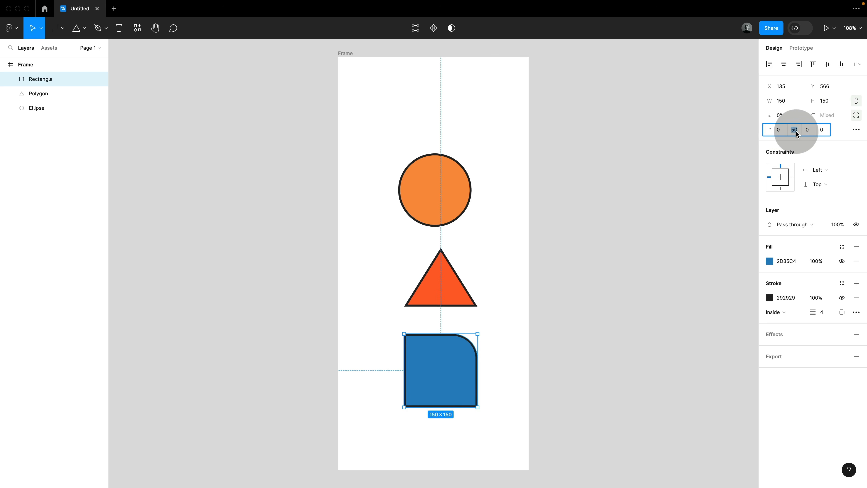
pyautogui.write('9')
pyautogui.press('Return')
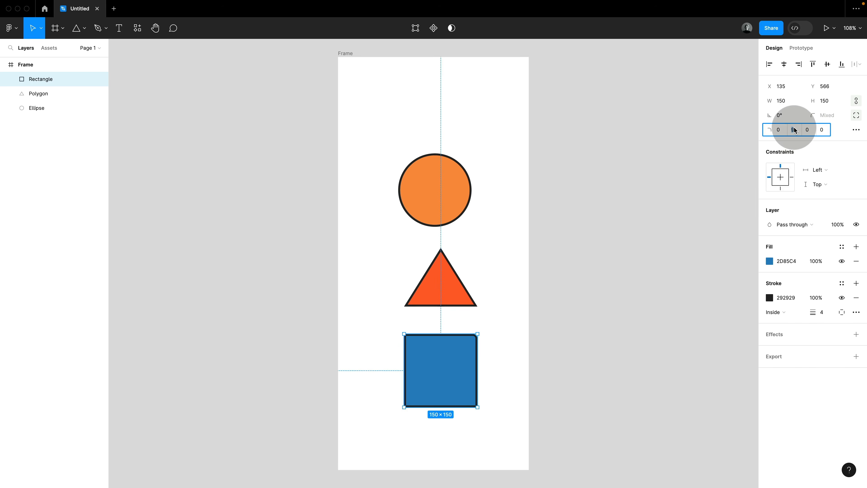
pyautogui.write('0')
pyautogui.press('Return')
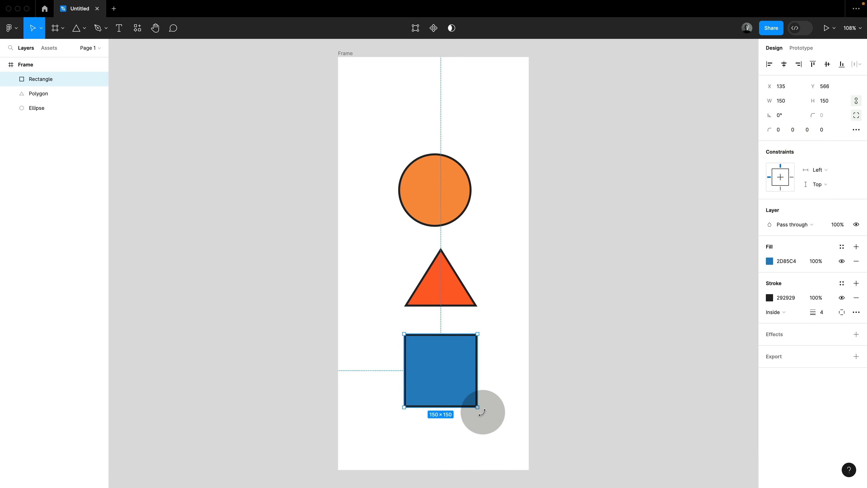
# Rotate the square freehand to about 0.3°, and set its rotation back to 0°
pyautogui.moveTo(482, 412)
pyautogui.mouseDown()
pyautogui.moveTo(461, 419)
pyautogui.moveTo(499, 393)
pyautogui.moveTo(457, 418)
pyautogui.moveTo(504, 391)
pyautogui.moveTo(465, 420)
pyautogui.moveTo(497, 408)
pyautogui.moveTo(487, 416)
pyautogui.mouseUp()
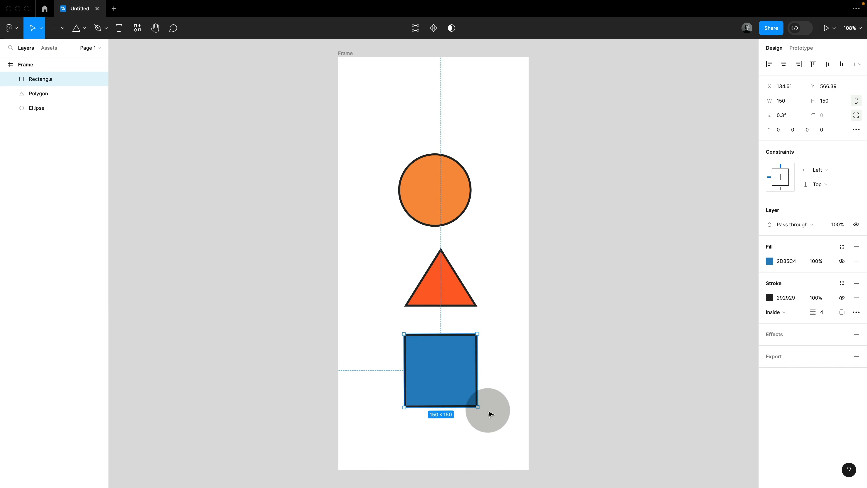
pyautogui.click(785, 119)
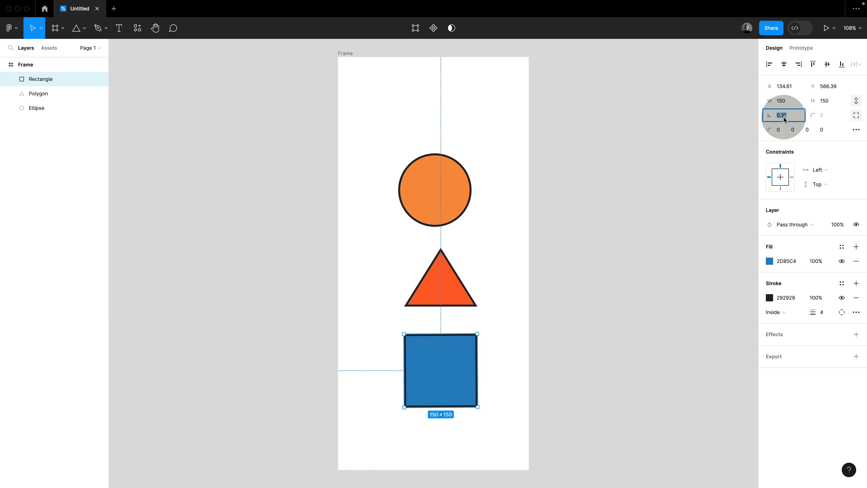
pyautogui.write('0')
pyautogui.press('Return')
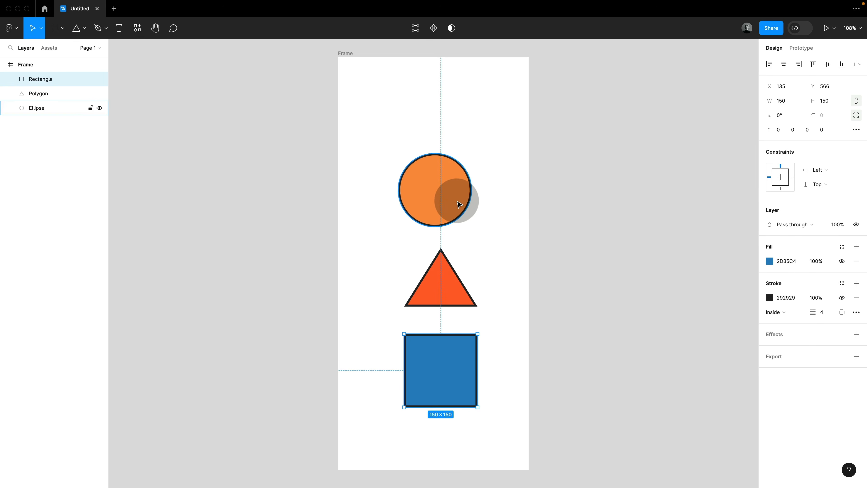
# Try reshaping the orange circle with its arc handle
pyautogui.click(441, 200)
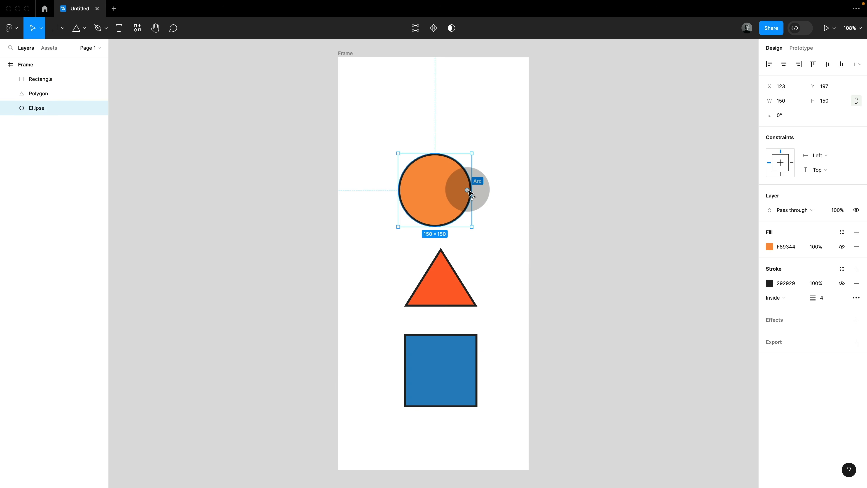
pyautogui.moveTo(467, 194); pyautogui.dragTo(454, 178)
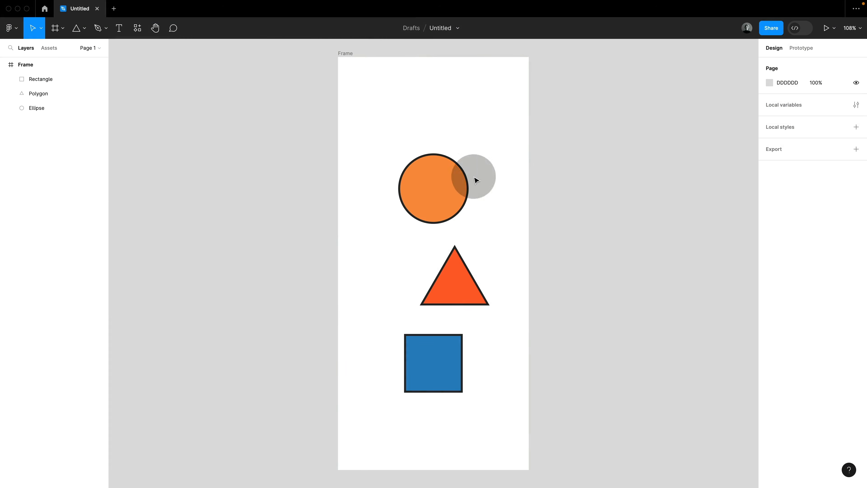
# Align the circle, triangle and square by their left edges, and move the triangle left out of line
pyautogui.moveTo(580, 395); pyautogui.dragTo(382, 173)
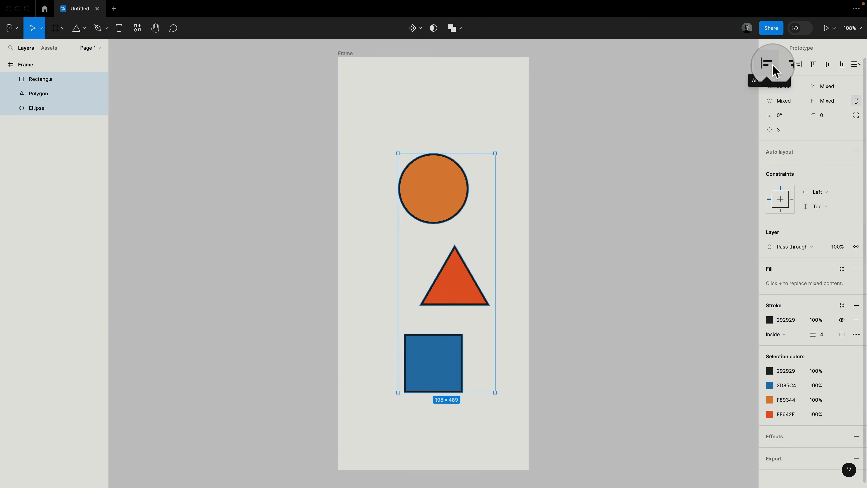
pyautogui.click(772, 68)
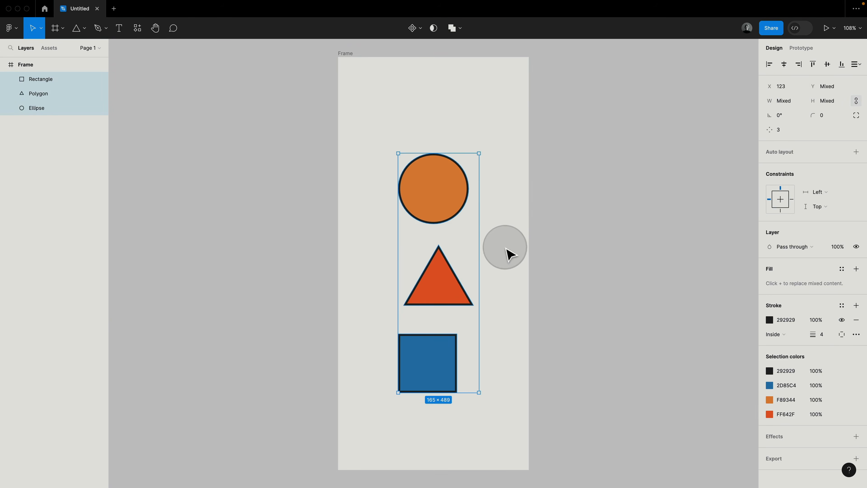
pyautogui.click(507, 246)
pyautogui.click(459, 285)
pyautogui.moveTo(459, 285); pyautogui.dragTo(412, 285)
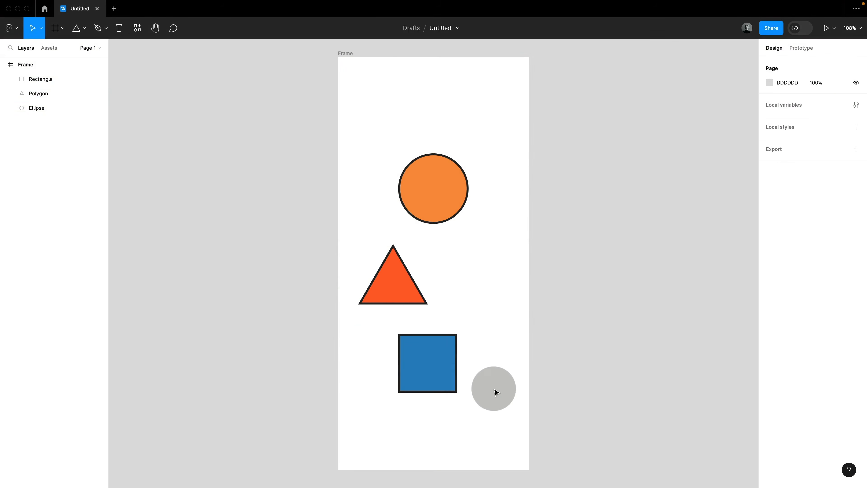
# Select all three shapes and align them by their right edges, and finally by their horizontal centers
pyautogui.moveTo(497, 393); pyautogui.dragTo(355, 160)
pyautogui.click(799, 64)
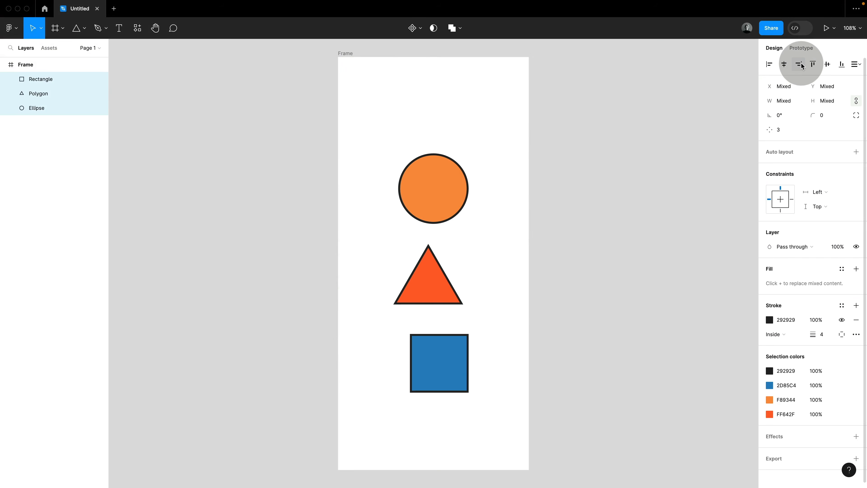
pyautogui.click(784, 64)
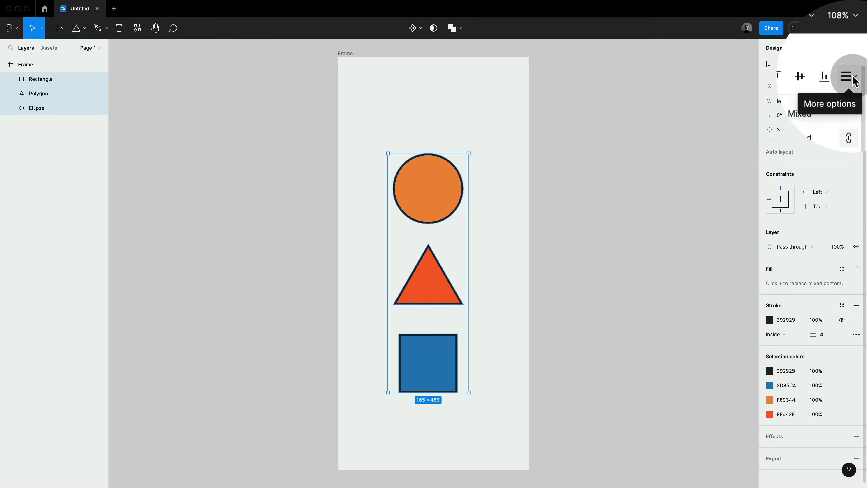
# Even out the vertical spacing between the three shapes with Tidy up
pyautogui.click(858, 65)
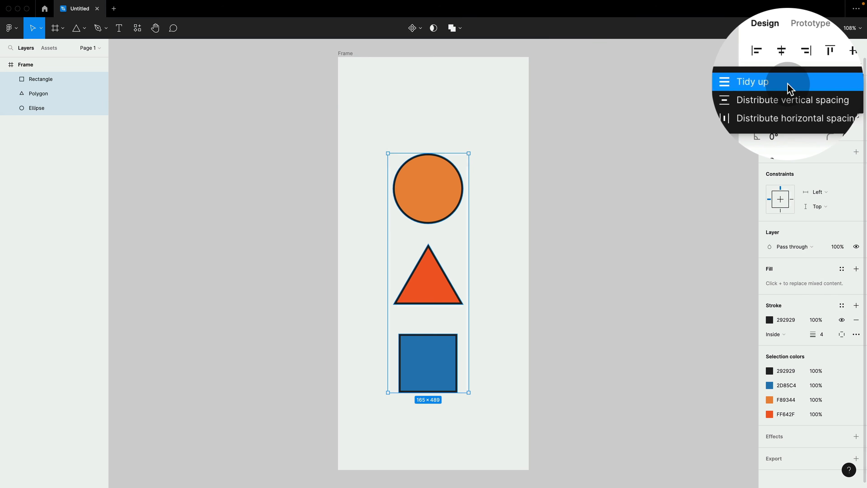
pyautogui.click(788, 87)
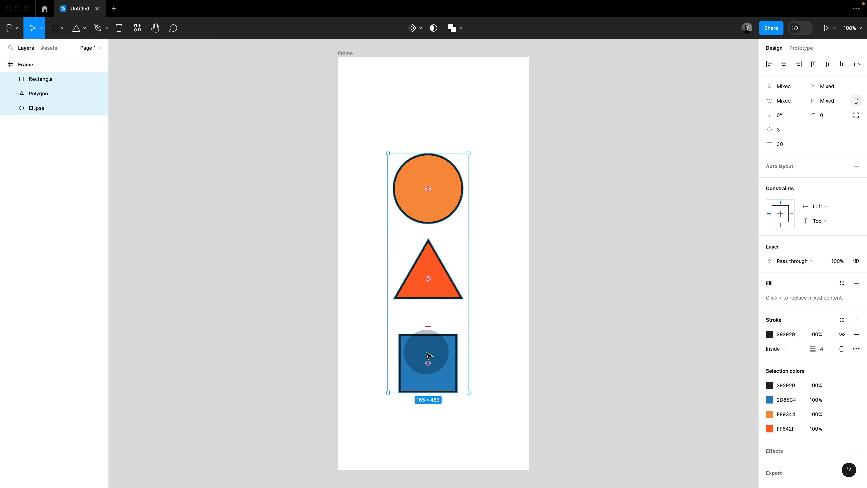
# Turn the red triangle into a pentagon by setting its vertex count to 5
pyautogui.click(449, 291)
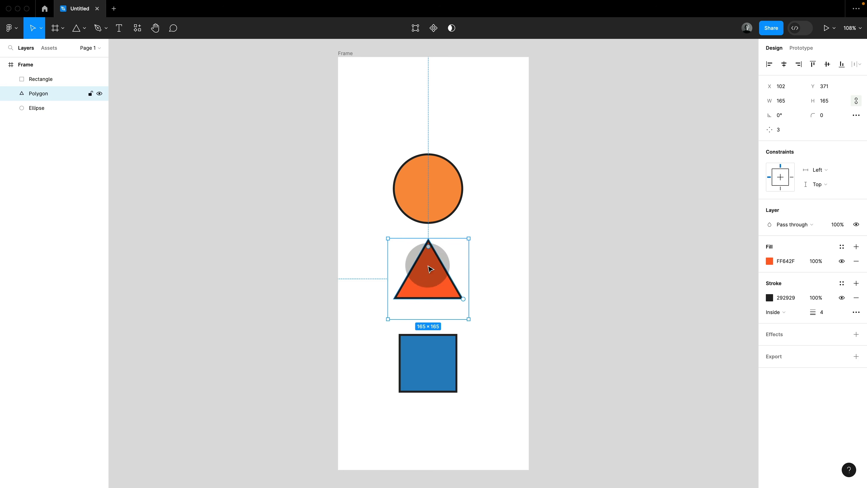
pyautogui.click(780, 131)
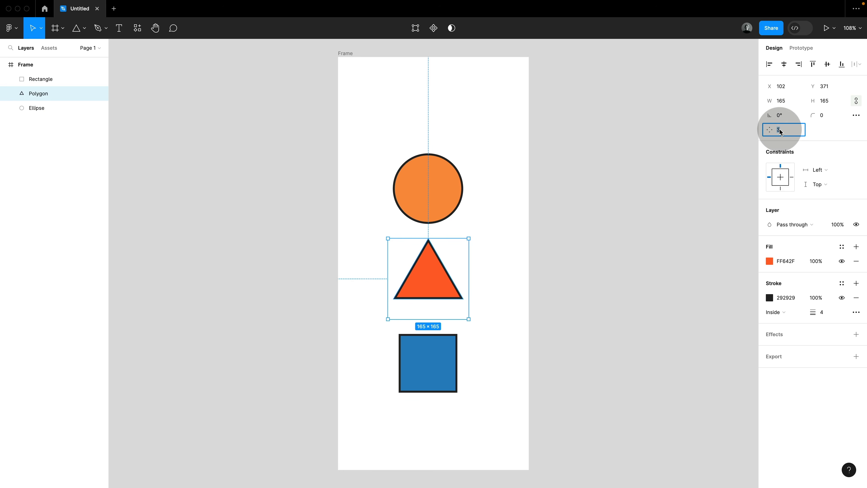
pyautogui.press('Up')
pyautogui.press('Up')
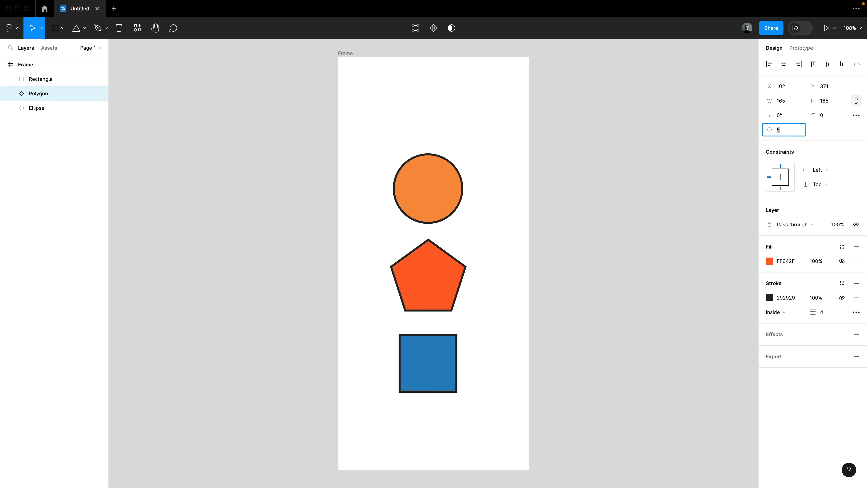
pyautogui.click(545, 306)
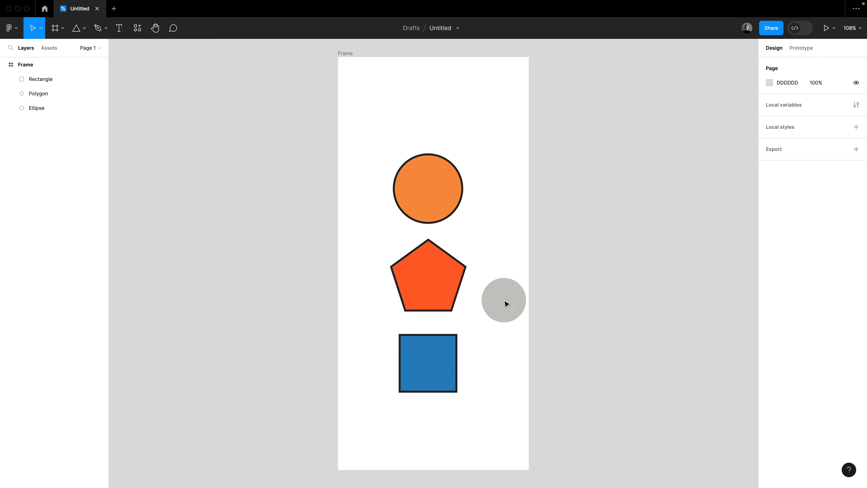
# Select the circle, pentagon and square, and widen their vertical spacing on the canvas to about 78
pyautogui.moveTo(483, 389); pyautogui.dragTo(422, 229)
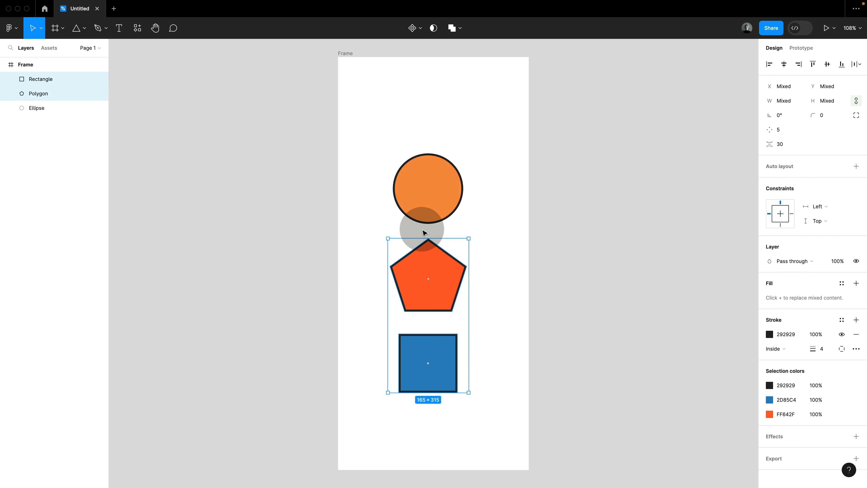
pyautogui.click(480, 352)
pyautogui.moveTo(483, 388); pyautogui.dragTo(409, 192)
pyautogui.moveTo(430, 232)
pyautogui.mouseDown()
pyautogui.moveTo(429, 217)
pyautogui.moveTo(429, 262)
pyautogui.moveTo(431, 243)
pyautogui.mouseUp()
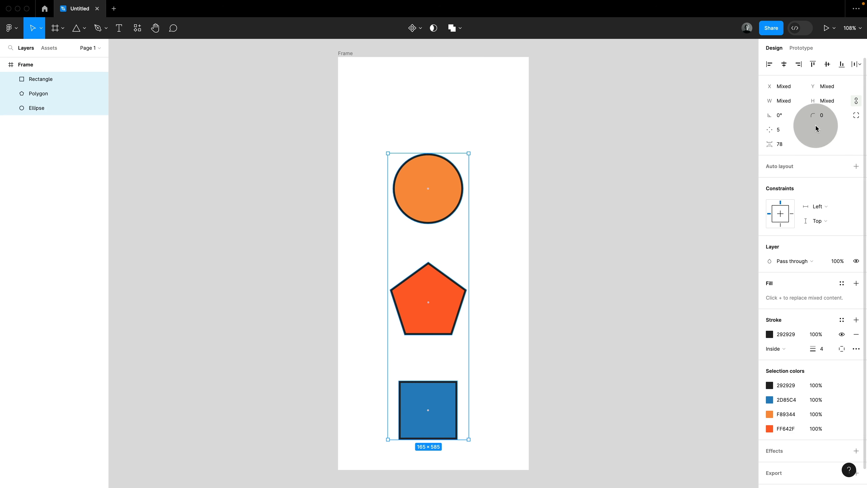
# Set the vertical spacing between the three shapes to 40
pyautogui.click(784, 148)
pyautogui.write('4')
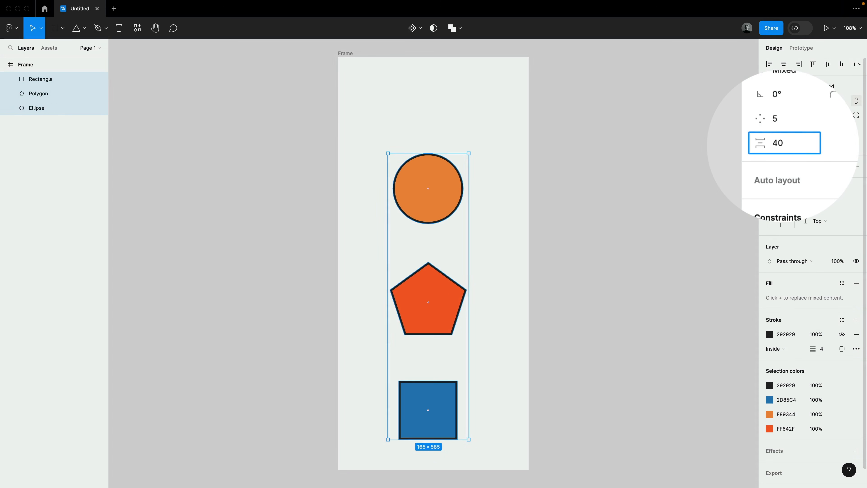
pyautogui.write('0')
pyautogui.press('Return')
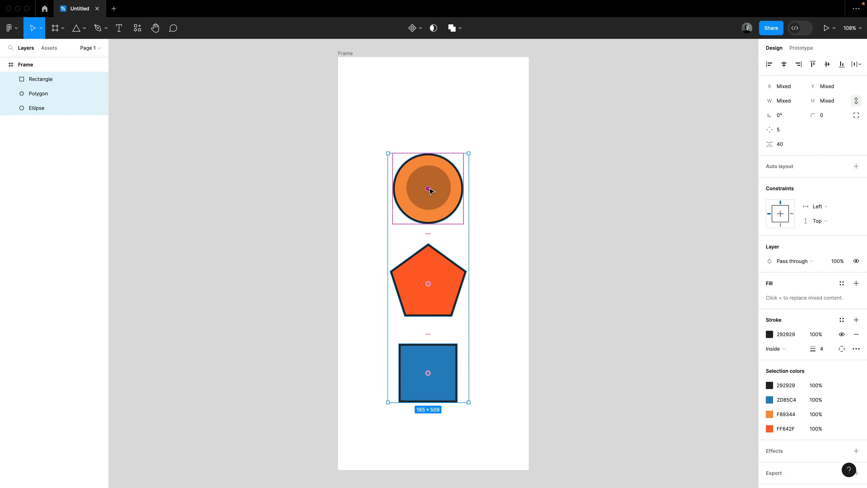
# Swap the circle with the pentagon in the stack, and center all three shapes within the frame
pyautogui.moveTo(432, 191); pyautogui.dragTo(430, 278)
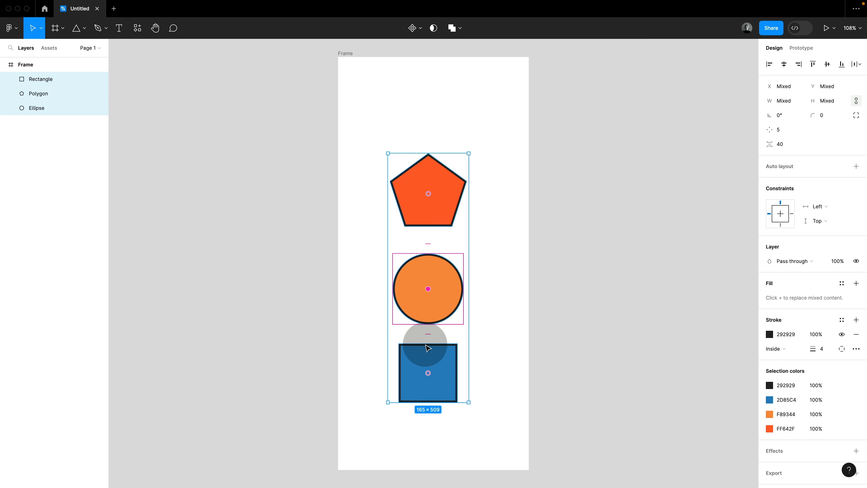
pyautogui.click(498, 310)
pyautogui.moveTo(493, 370); pyautogui.dragTo(441, 197)
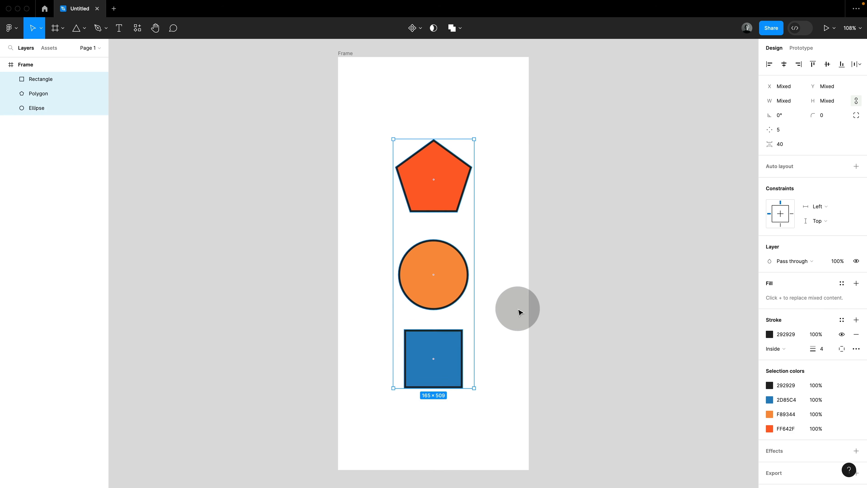
pyautogui.click(519, 312)
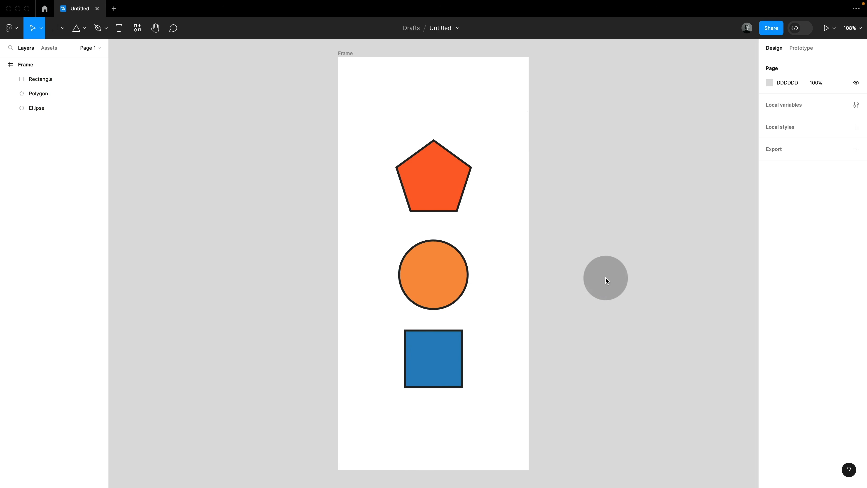
# Measure the gap between the circle and the pentagon while nudging the circle up and back down
pyautogui.click(453, 275)
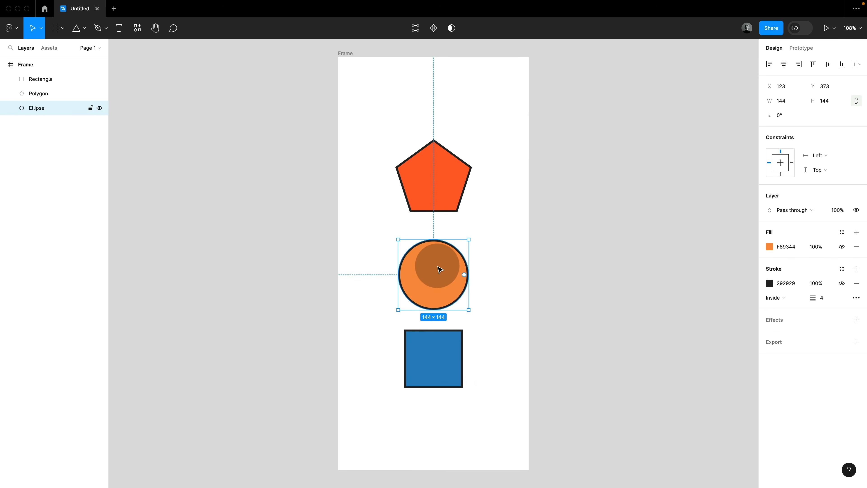
pyautogui.press('alt')
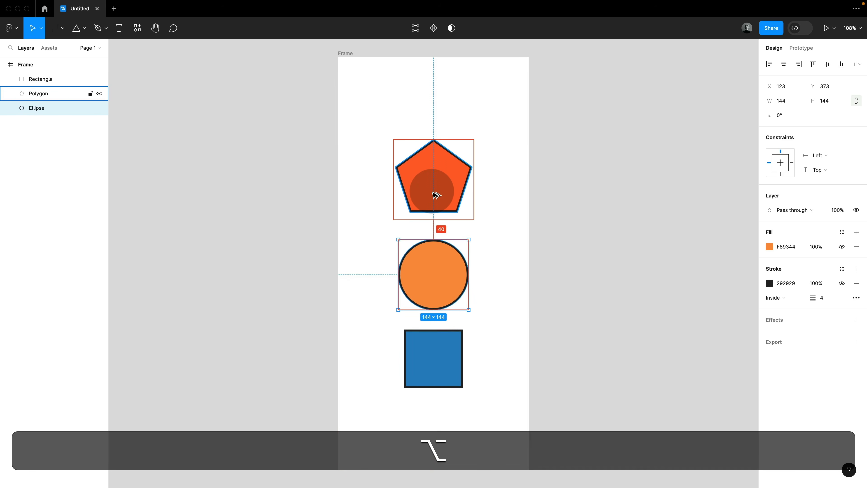
pyautogui.hotkey('alt', 'Up')
pyautogui.hotkey('alt', 'Up')
pyautogui.hotkey('alt', 'Up')
pyautogui.hotkey('alt', 'Up')
pyautogui.hotkey('alt', 'Up')
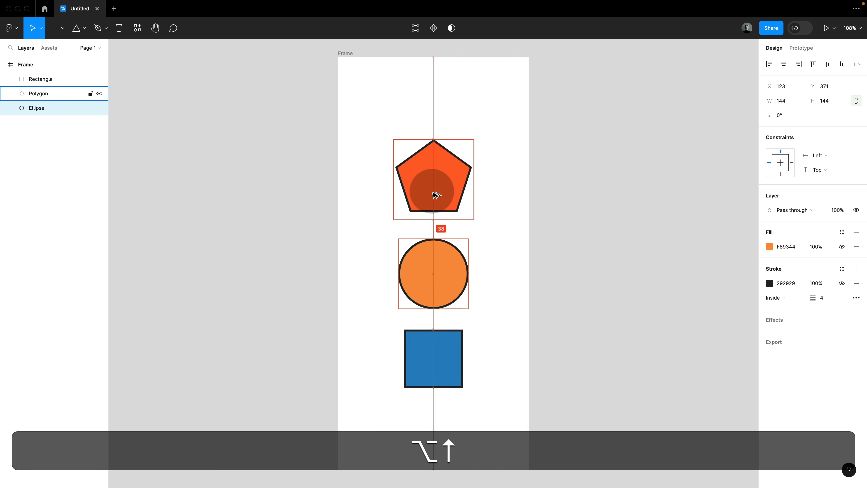
pyautogui.hotkey('alt', 'Down')
pyautogui.hotkey('alt', 'Down')
pyautogui.hotkey('alt', 'Down')
pyautogui.hotkey('alt', 'Down')
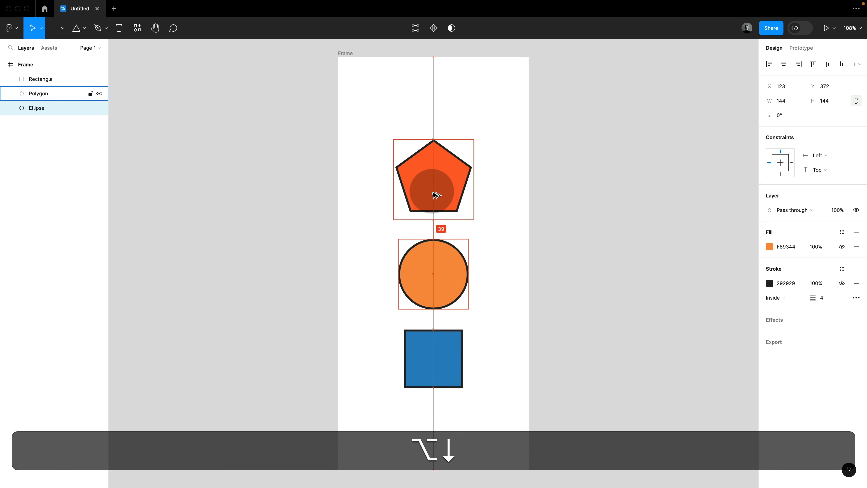
pyautogui.hotkey('alt', 'Down')
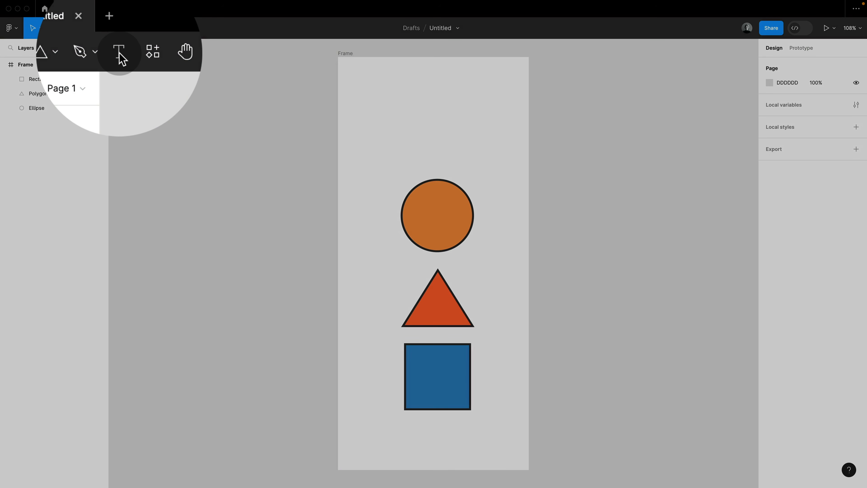
# Add an auto-width text layer reading "Hello" above the circle in the frame
pyautogui.click(120, 54)
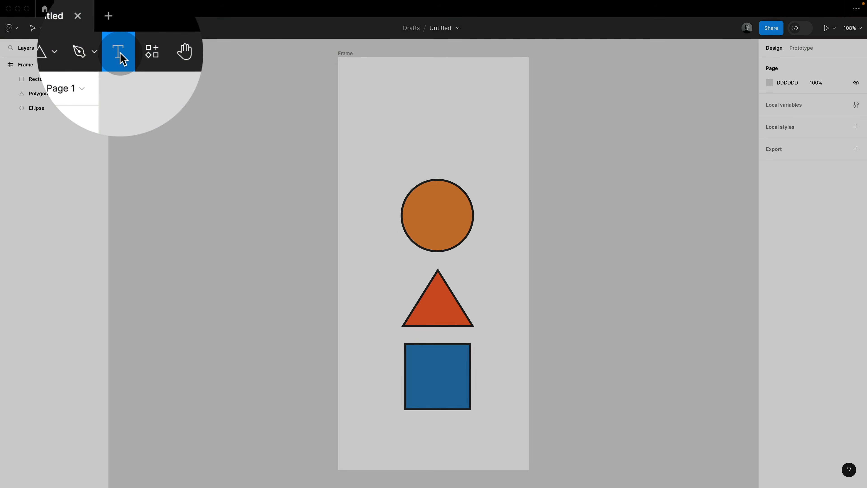
pyautogui.press('t')
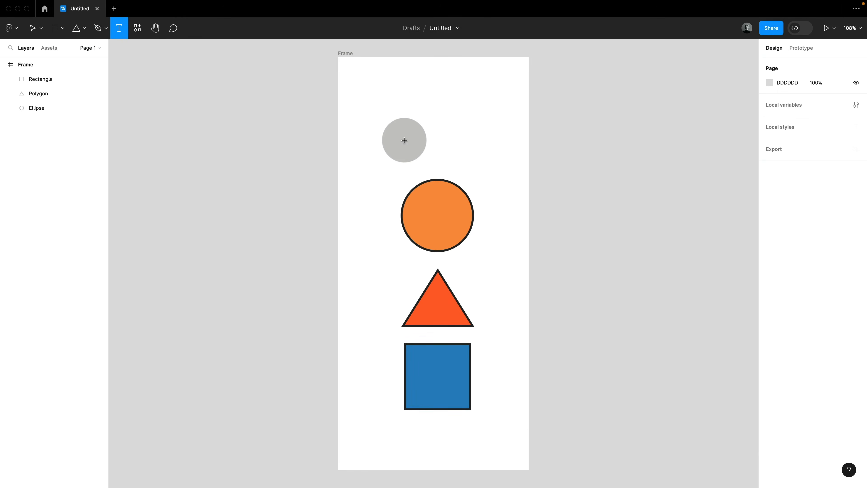
pyautogui.click(402, 141)
pyautogui.write('Hello')
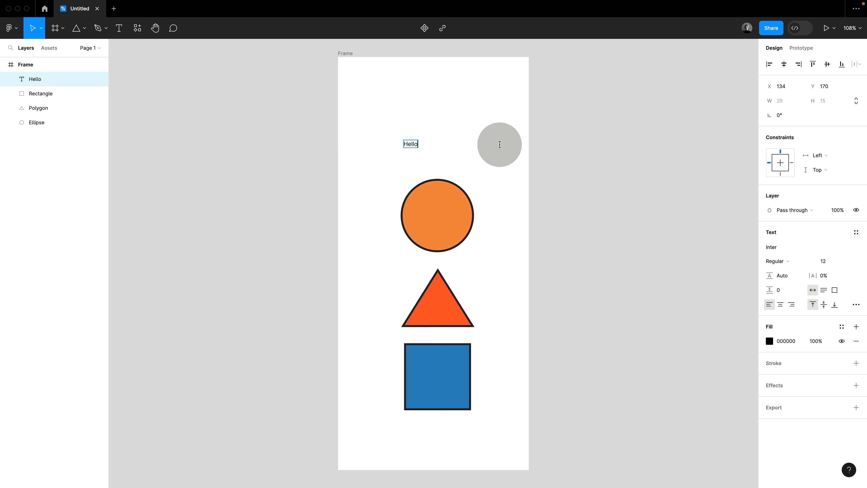
pyautogui.press('Escape')
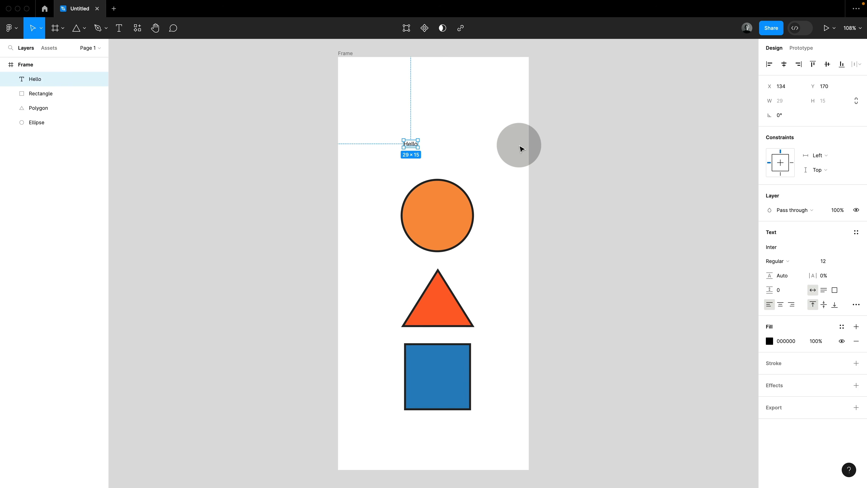
# Draw a fixed-size text box about 128 × 60 beside the first text and enter "Hello" in it
pyautogui.press('t')
pyautogui.moveTo(443, 126); pyautogui.dragTo(507, 155)
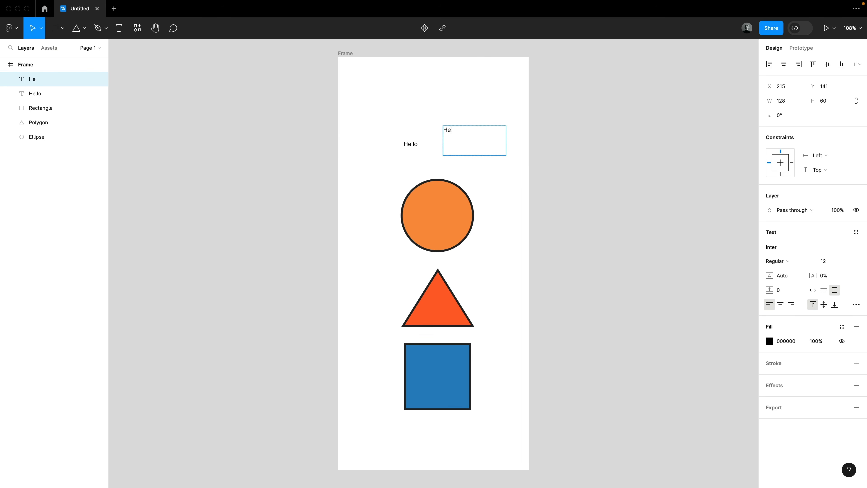
pyautogui.write('Hell')
pyautogui.write('o')
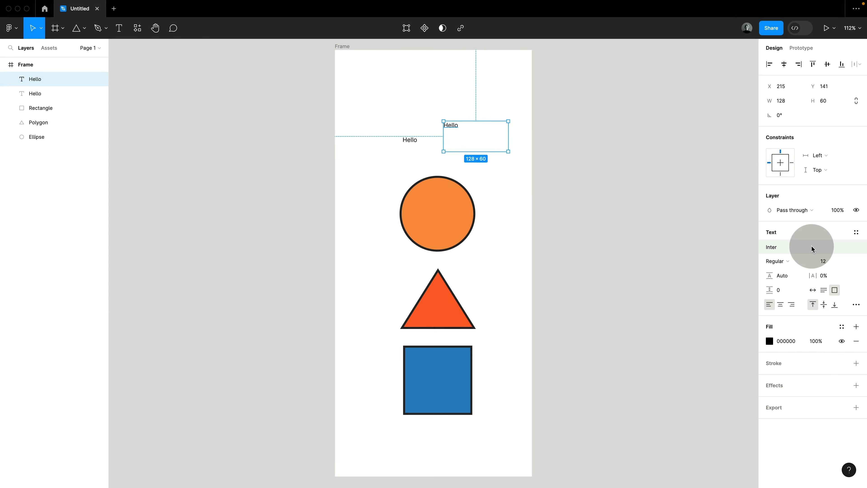
# Stack the two texts above the circle with left edges aligned at X 106, the text box below the single-line Hello
pyautogui.moveTo(409, 140); pyautogui.dragTo(402, 103)
pyautogui.moveTo(449, 127); pyautogui.dragTo(400, 124)
# Replace the text box's content with the copied Lorem ipsum paragraph and widen the box to 197
pyautogui.doubleClick(399, 123)
pyautogui.press('super')
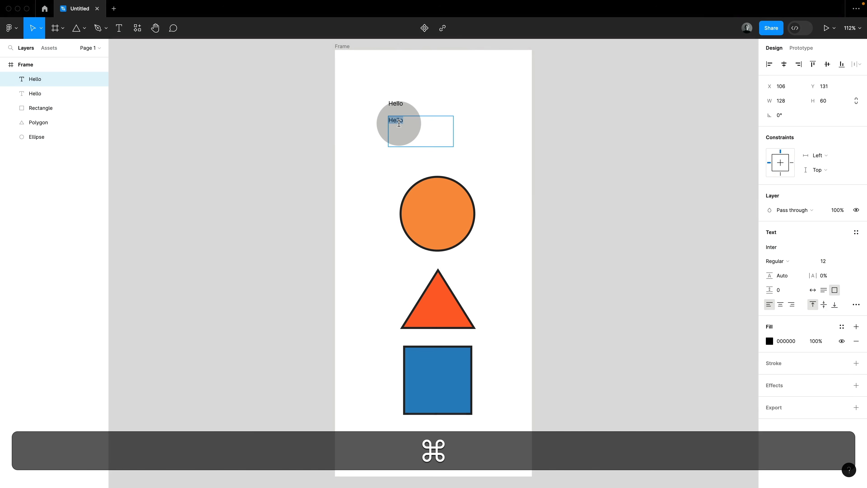
pyautogui.press('super+v')
pyautogui.press('Escape')
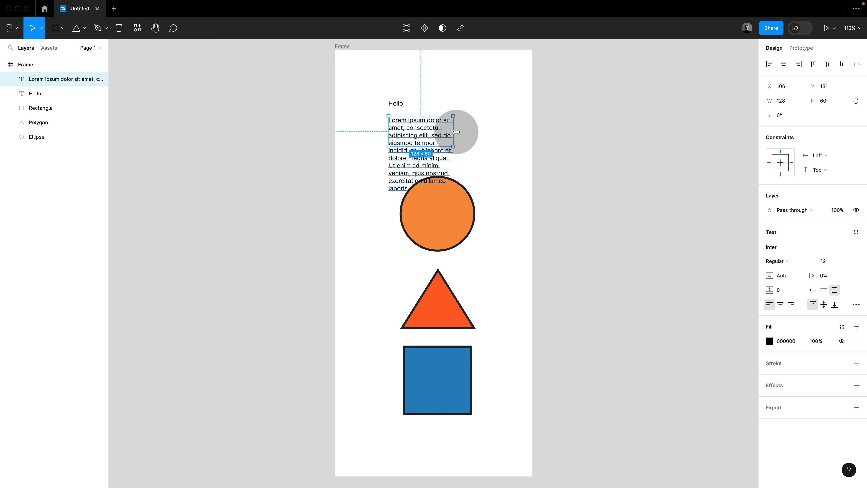
pyautogui.moveTo(456, 132); pyautogui.dragTo(489, 136)
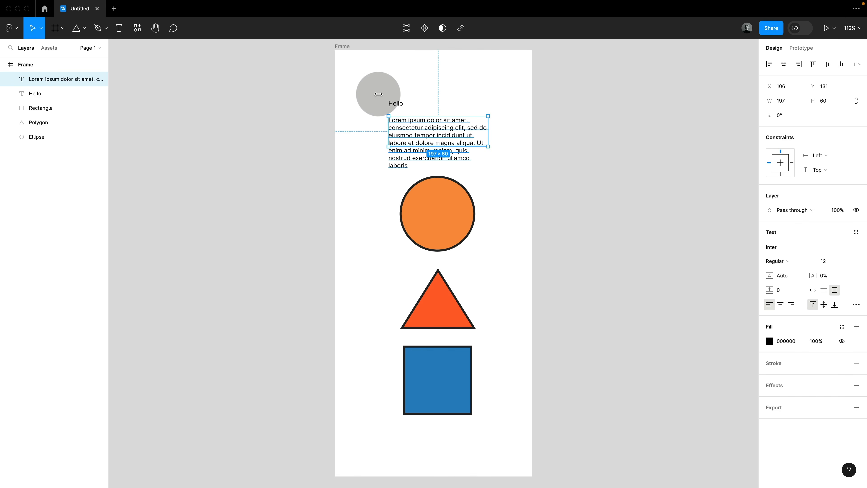
# Select both text layers and change their font to Poppins
pyautogui.moveTo(378, 94); pyautogui.dragTo(490, 169)
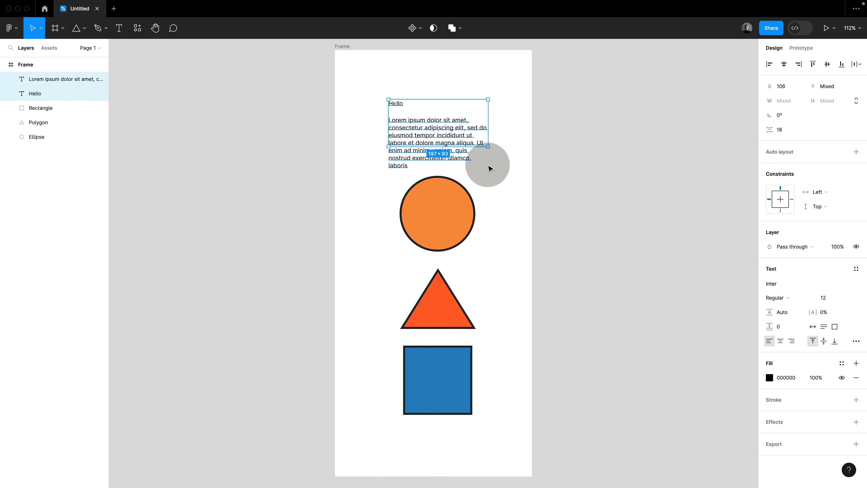
pyautogui.click(776, 288)
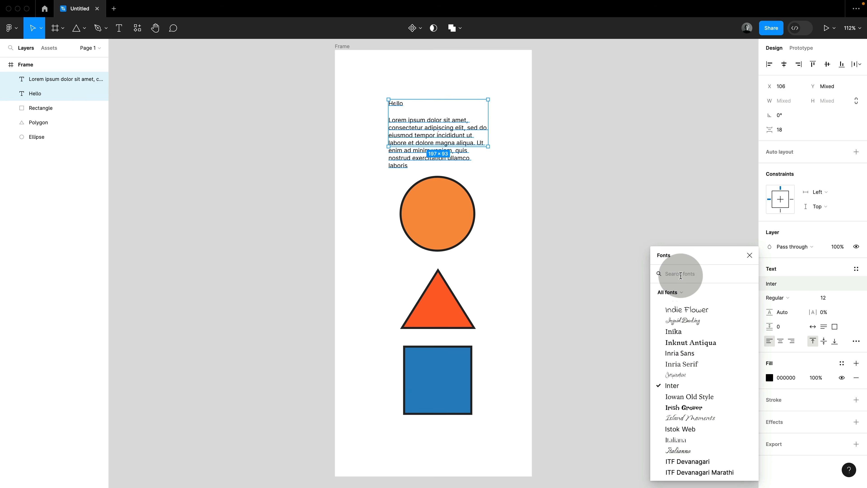
pyautogui.write('popp')
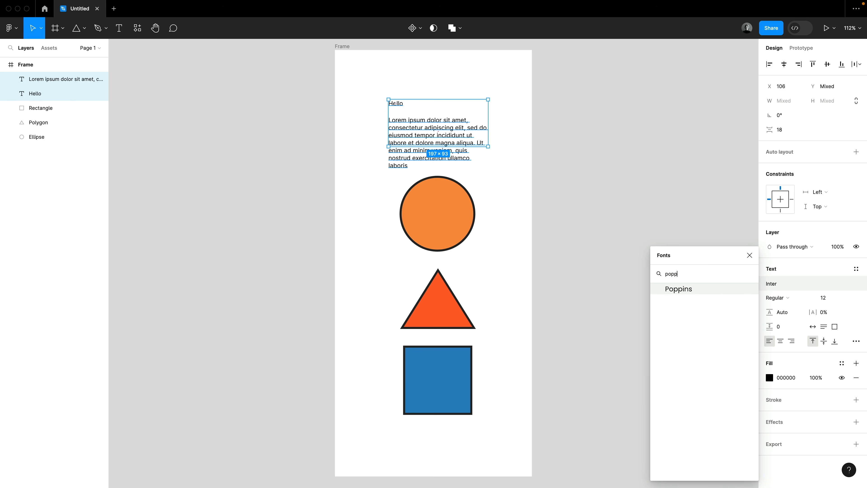
pyautogui.click(690, 290)
pyautogui.click(694, 290)
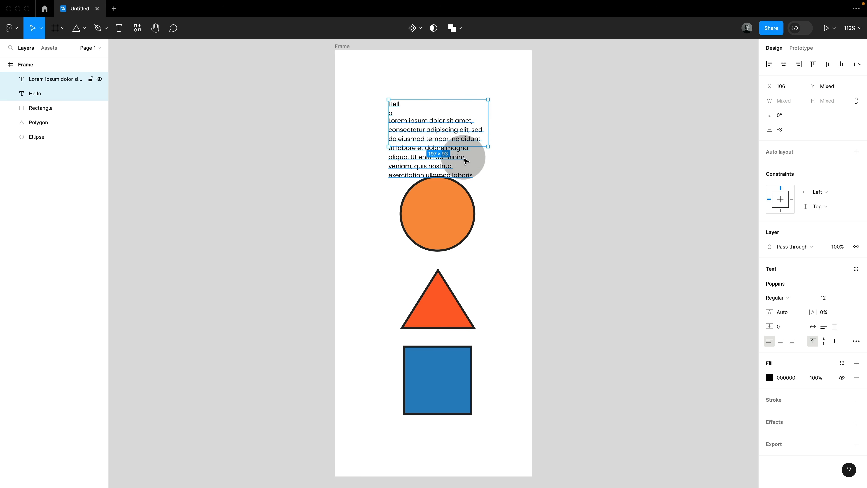
# Set the Hello text's resizing to auto width so it fits on one line
pyautogui.click(464, 156)
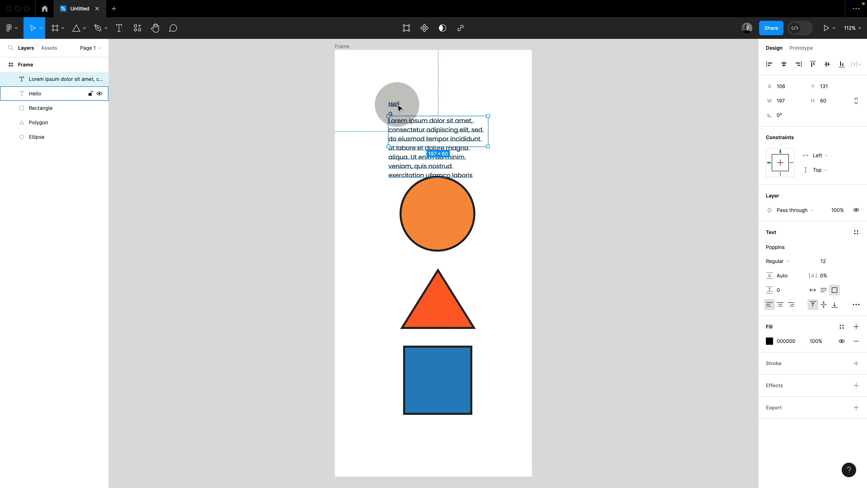
pyautogui.click(399, 108)
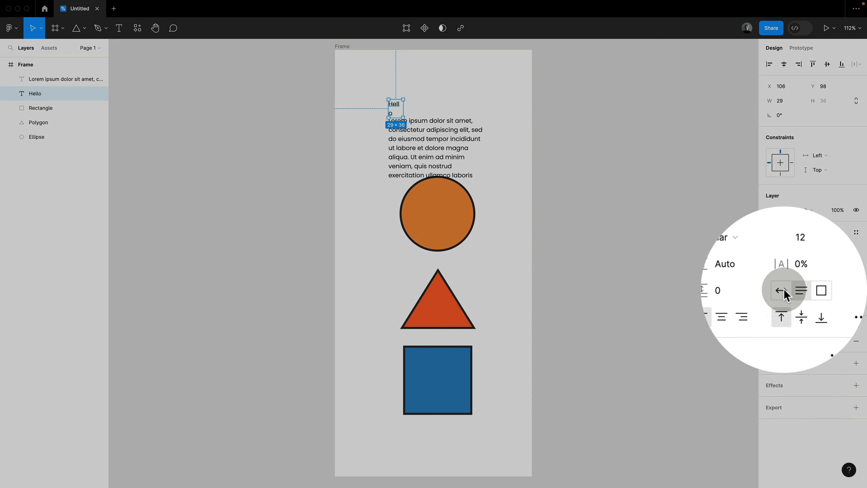
pyautogui.click(782, 290)
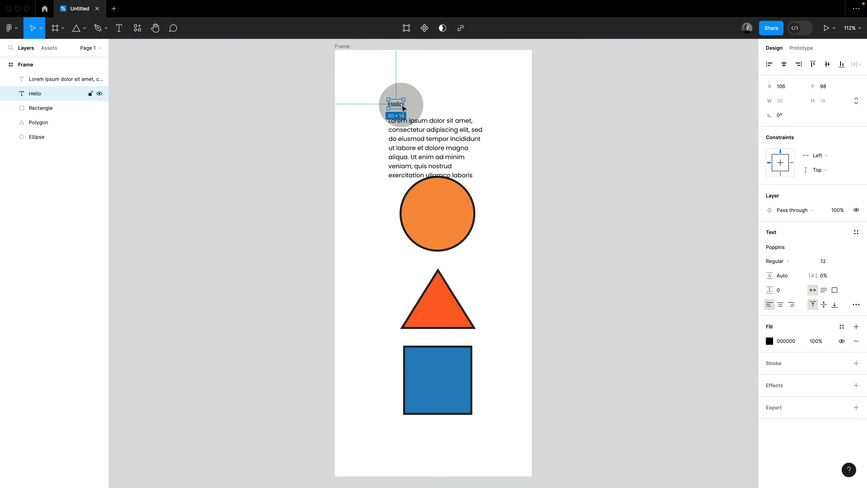
pyautogui.doubleClick(402, 107)
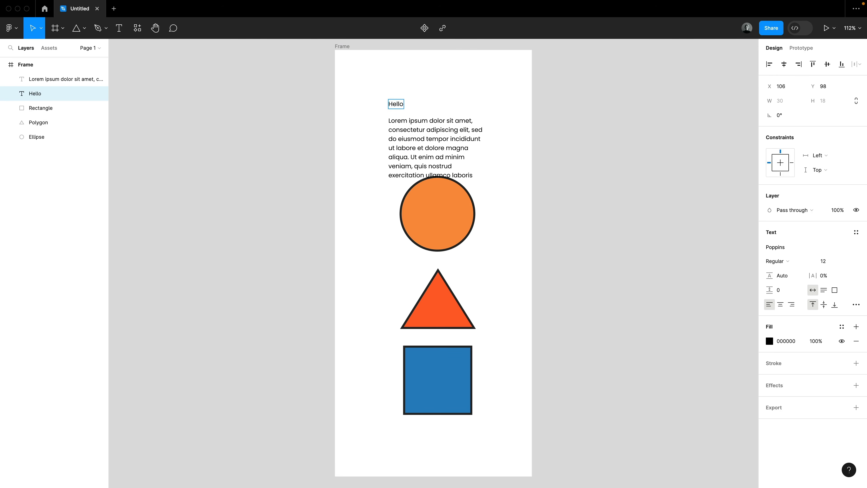
pyautogui.press('Escape')
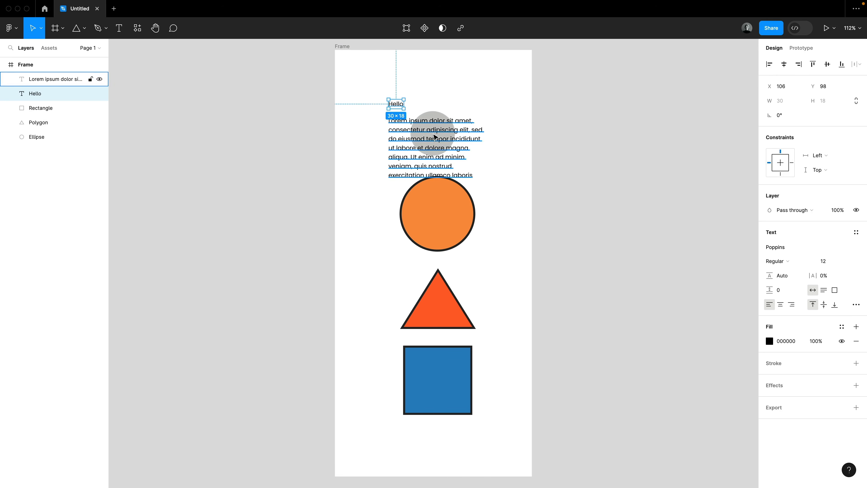
# Set the Lorem ipsum paragraph's resizing to auto height
pyautogui.click(433, 122)
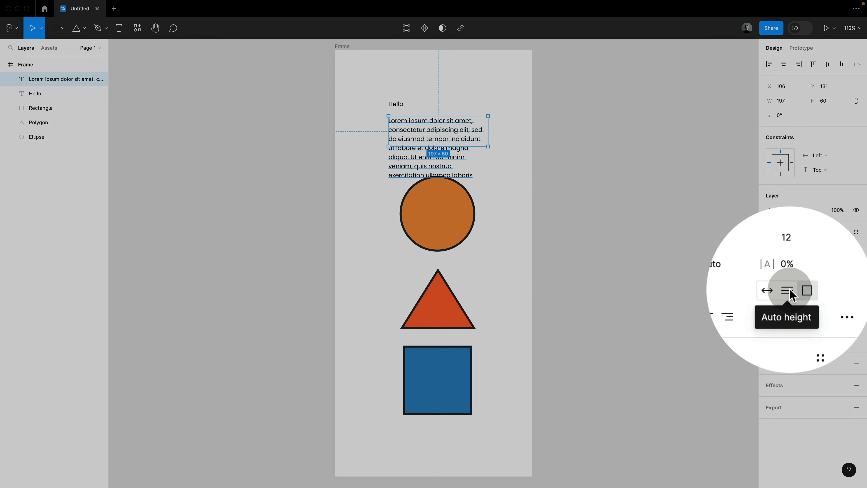
pyautogui.click(790, 290)
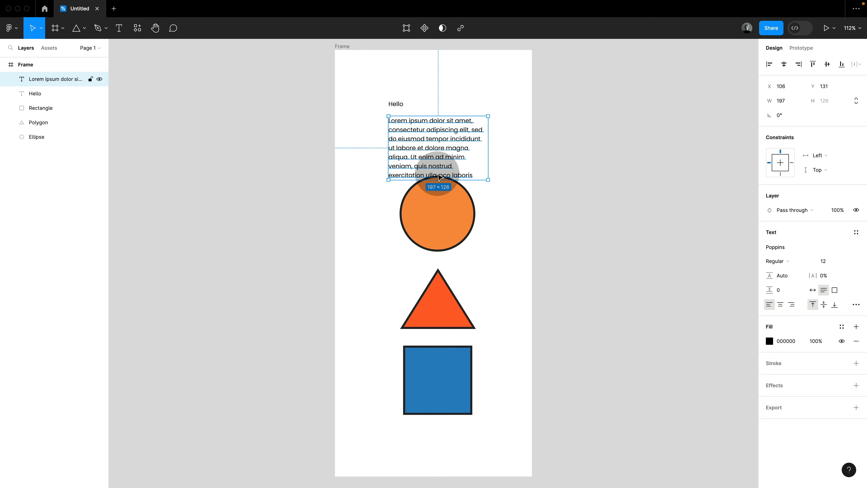
# Paste a second copy of the Lorem ipsum text at the paragraph's end, and undo the paste
pyautogui.doubleClick(440, 176)
pyautogui.press('super+c')
pyautogui.click(473, 172)
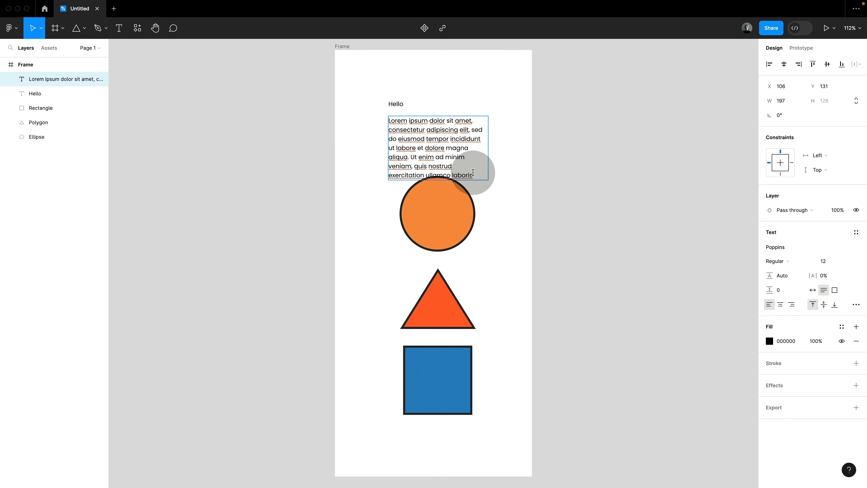
pyautogui.press('super+v')
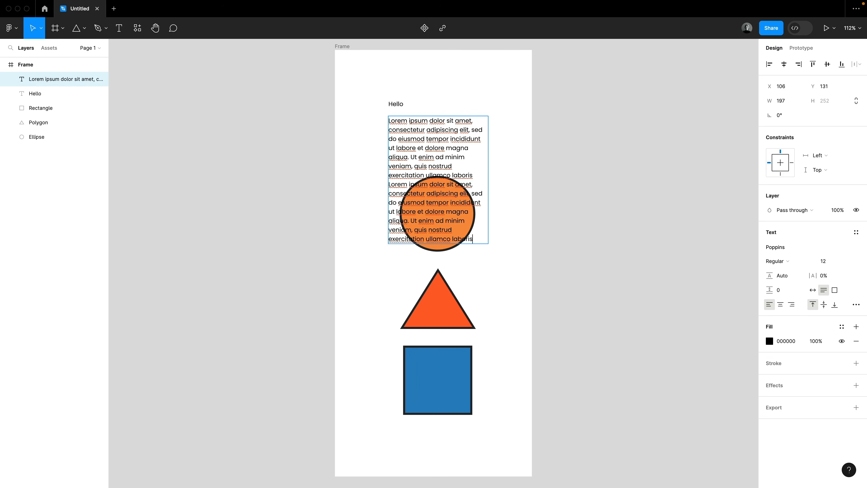
pyautogui.press('super+z')
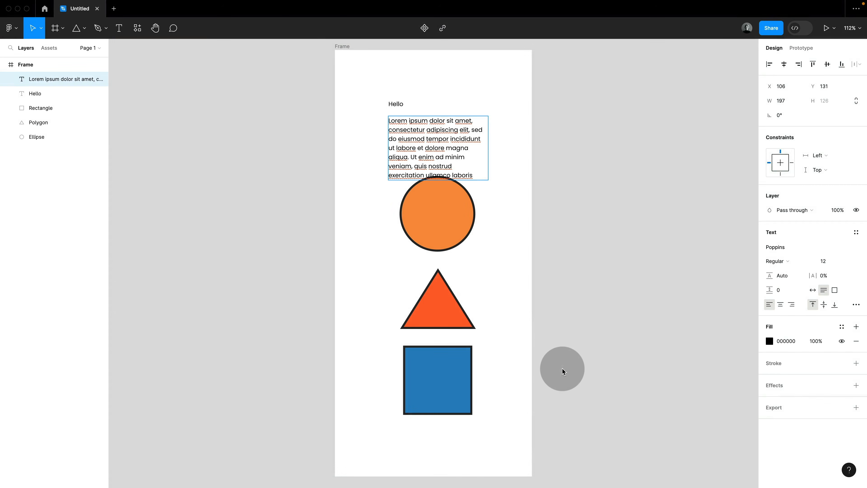
# Move the circle, triangle and square together down the frame, clear of the Lorem ipsum paragraph
pyautogui.click(562, 368)
pyautogui.moveTo(548, 392); pyautogui.dragTo(453, 246)
pyautogui.click(448, 170)
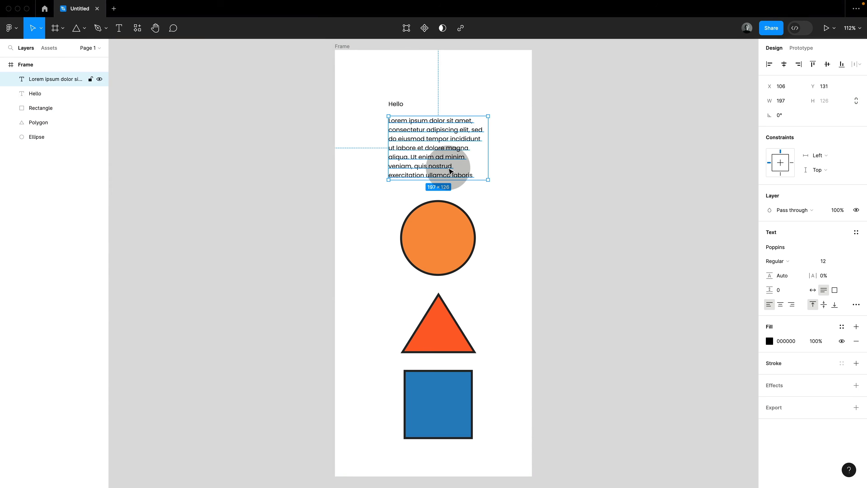
# Set the Hello text's font weight to Bold
pyautogui.click(399, 103)
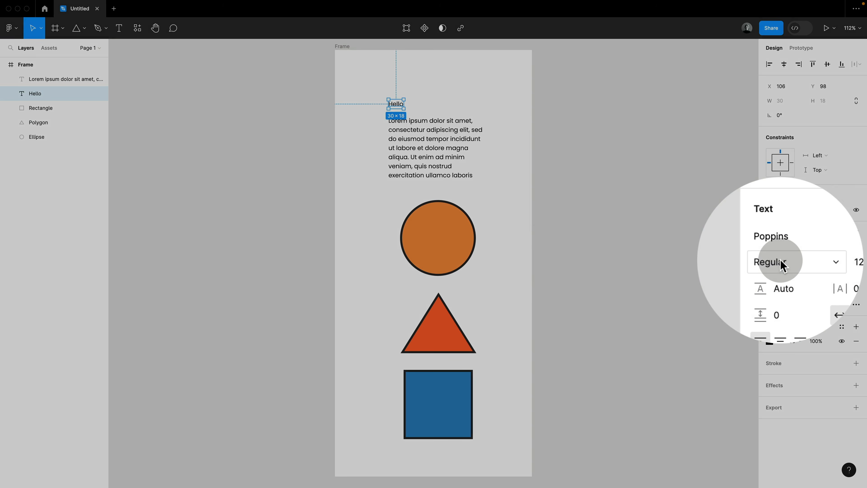
pyautogui.click(782, 262)
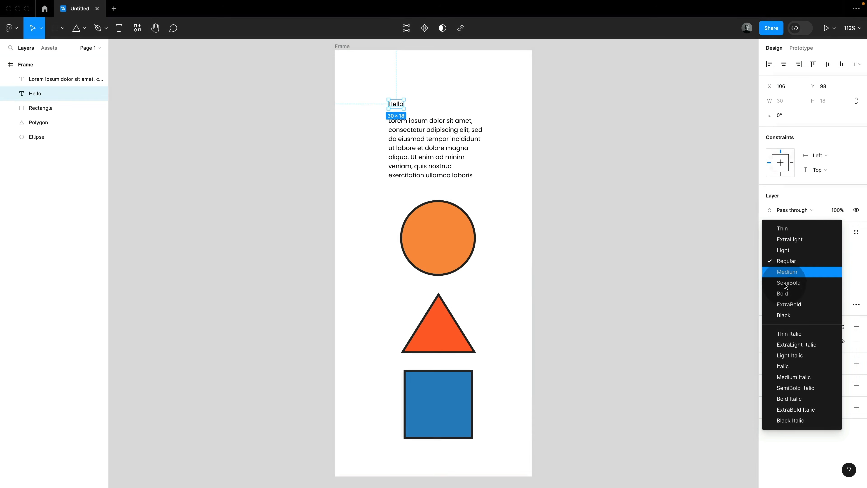
pyautogui.click(789, 295)
# Set the bold Hello text's font size to 32
pyautogui.click(434, 157)
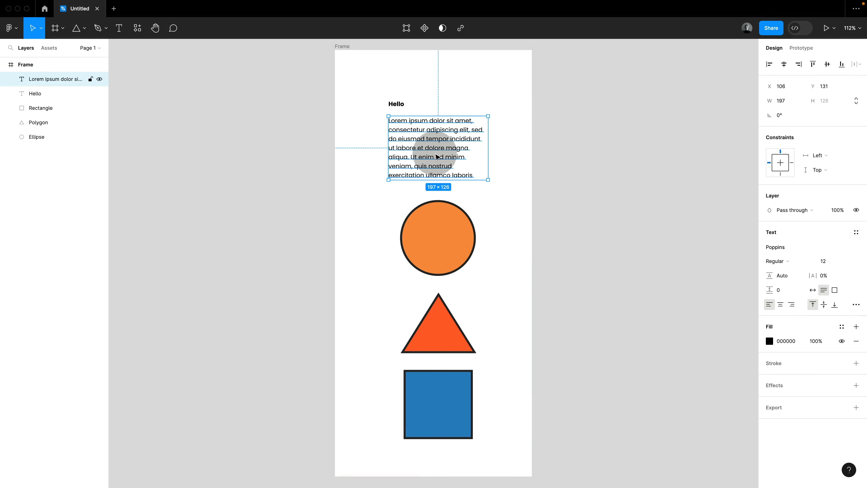
pyautogui.click(424, 108)
pyautogui.click(401, 104)
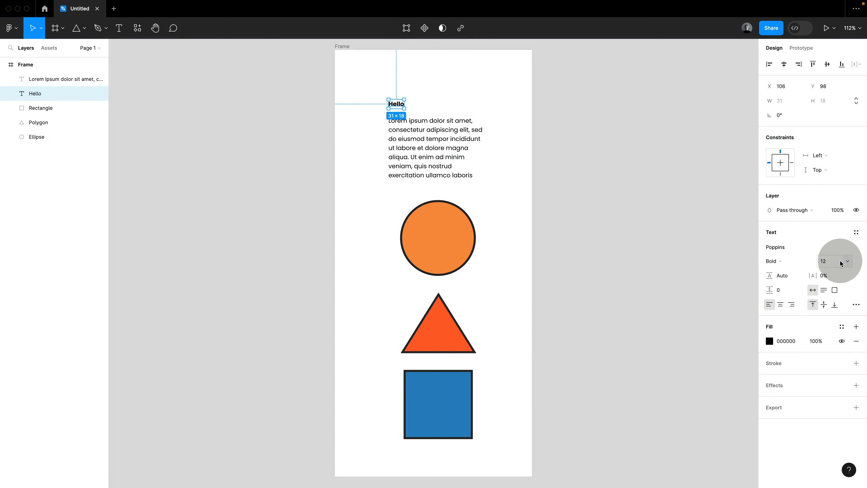
pyautogui.click(838, 263)
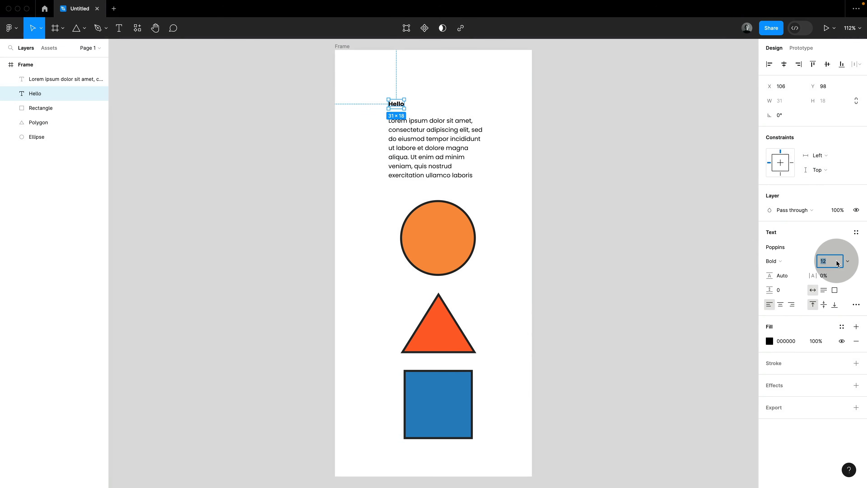
pyautogui.write('32')
pyautogui.press('Return')
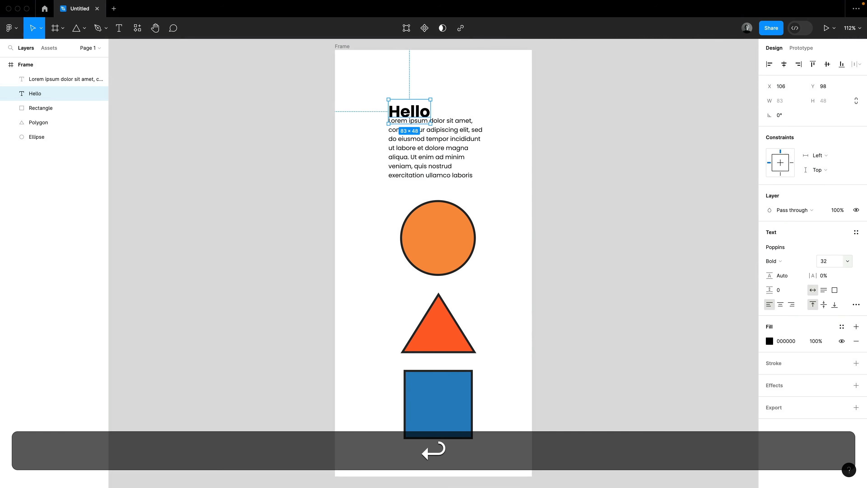
# Adjust the Hello text's font size in small and large increments, ending at 68
pyautogui.click(834, 262)
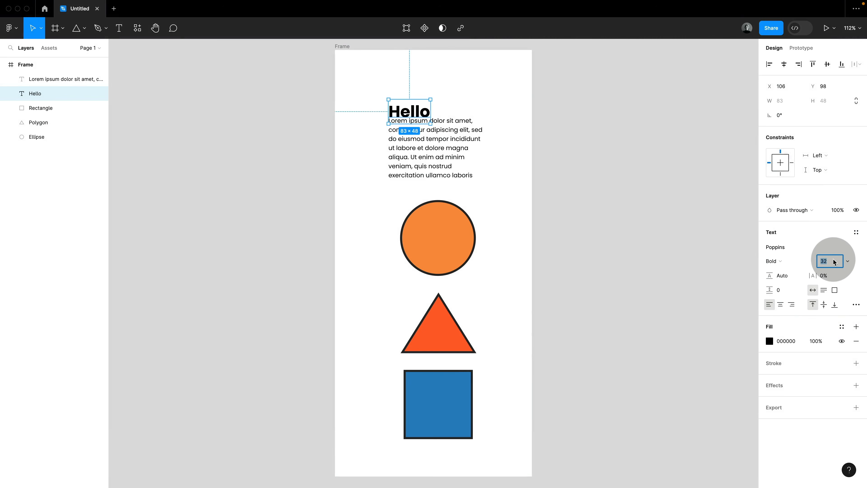
pyautogui.press('Down')
pyautogui.press('Down')
pyautogui.press('Down')
pyautogui.press('Down')
pyautogui.press('Down')
pyautogui.press('Down')
pyautogui.press('Down')
pyautogui.press('Up')
pyautogui.press('Up')
pyautogui.hotkey('shift', 'Up')
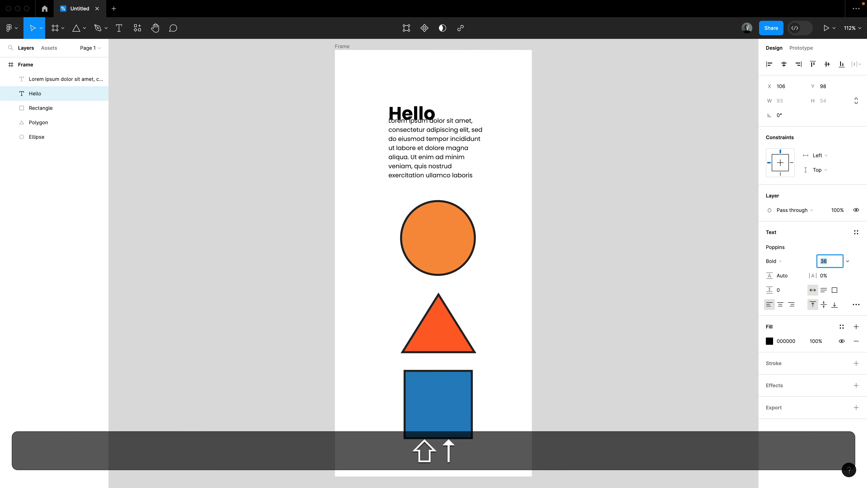
pyautogui.hotkey('shift', 'Up')
pyautogui.hotkey('shift', 'Up')
pyautogui.hotkey('shift', 'Up')
pyautogui.hotkey('shift', 'Up')
pyautogui.click(515, 215)
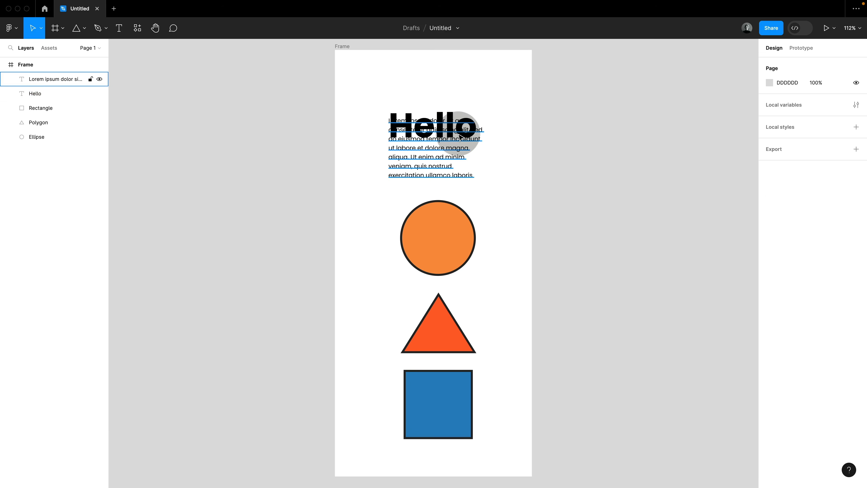
# Move the enlarged Hello text up to about X 105, Y 29, clear of the Lorem ipsum paragraph
pyautogui.click(456, 132)
pyautogui.click(447, 96)
pyautogui.moveTo(443, 116); pyautogui.dragTo(442, 83)
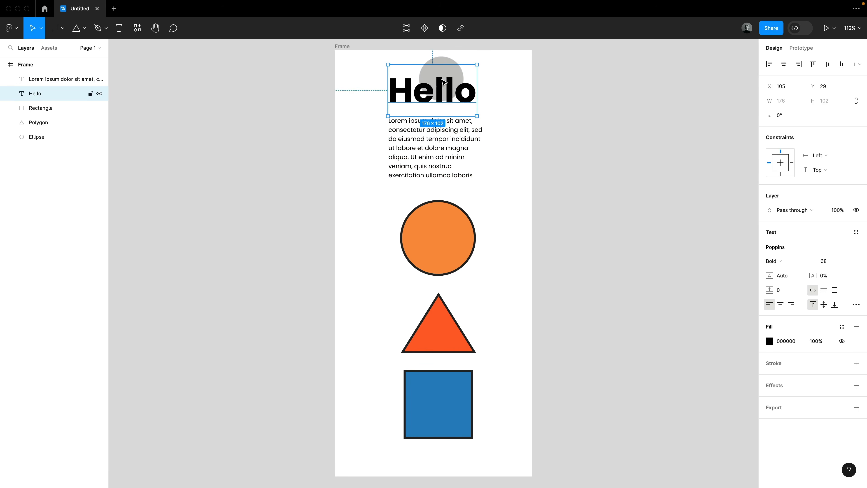
# Widen the Lorem ipsum paragraph to about 248 and move it and the Hello text down, both at about X 94
pyautogui.click(442, 139)
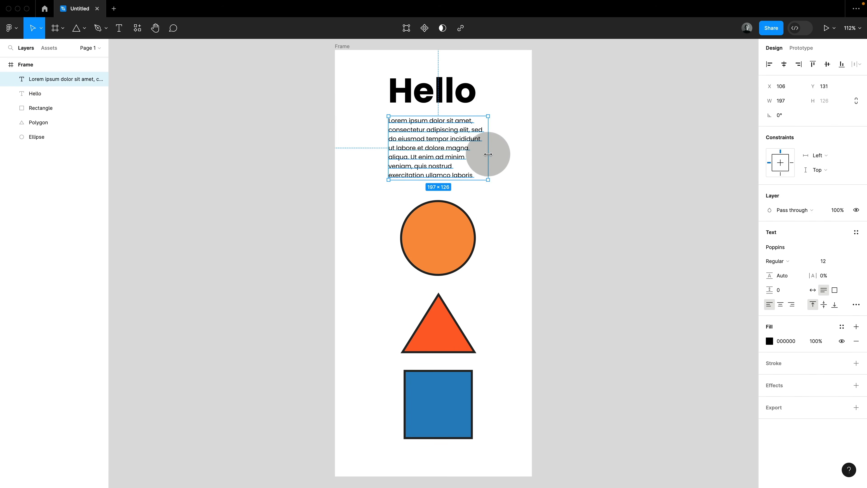
pyautogui.moveTo(487, 154); pyautogui.dragTo(512, 153)
pyautogui.moveTo(470, 132); pyautogui.dragTo(461, 150)
pyautogui.moveTo(459, 100); pyautogui.dragTo(445, 142)
# Set the Lorem ipsum paragraph's font size to 16
pyautogui.click(445, 142)
pyautogui.click(823, 262)
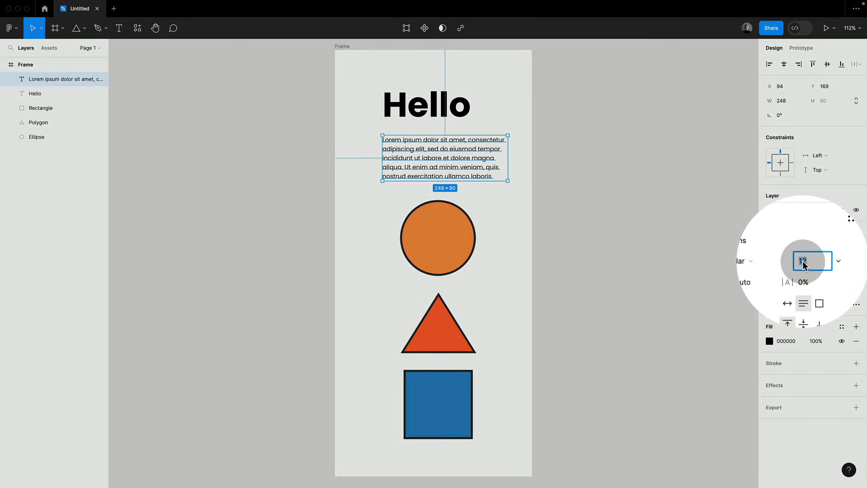
pyautogui.write('16')
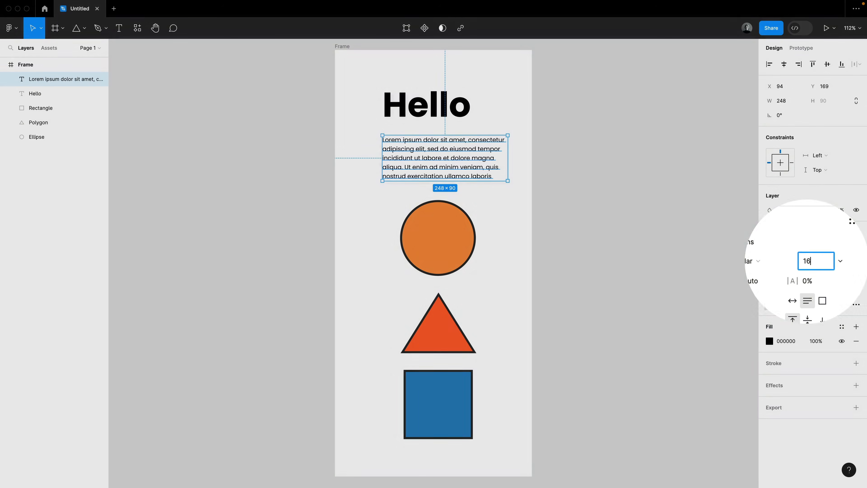
pyautogui.press('Return')
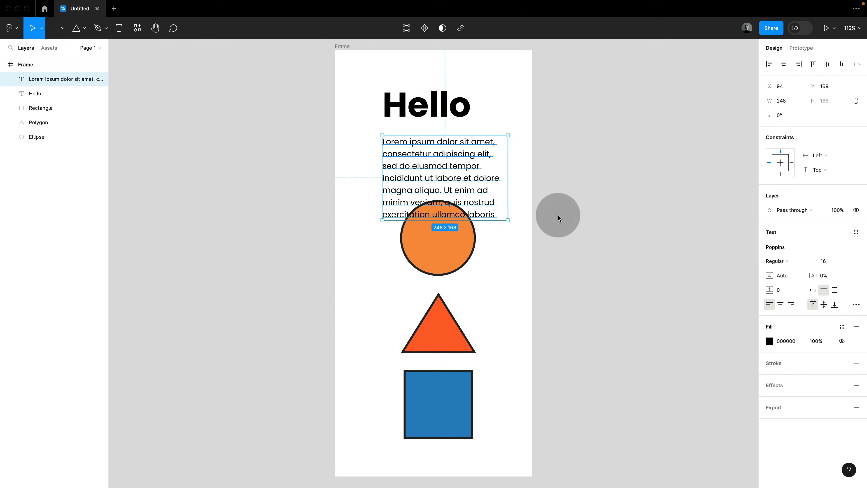
# Set the Lorem ipsum paragraph's line height using the calculation 16*1.75
pyautogui.click(449, 113)
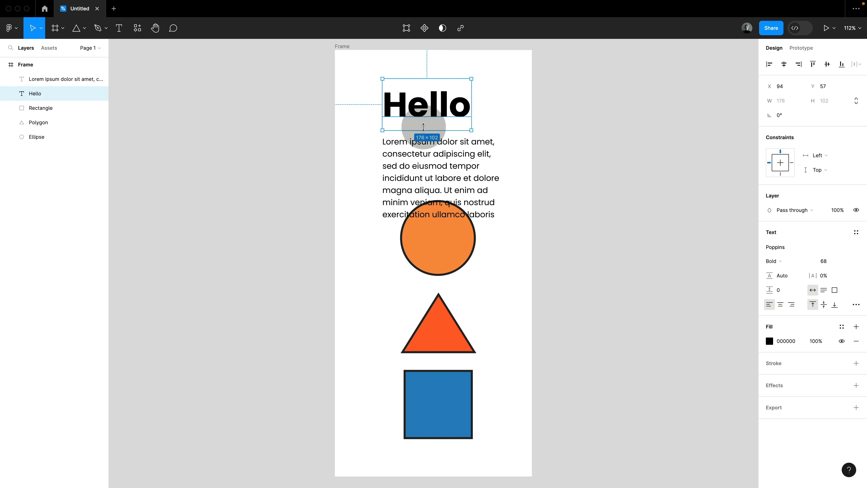
pyautogui.click(439, 166)
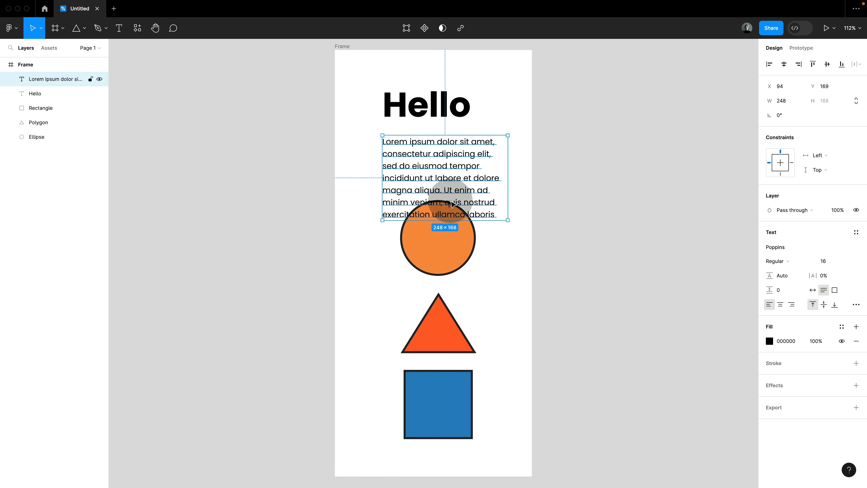
pyautogui.click(787, 280)
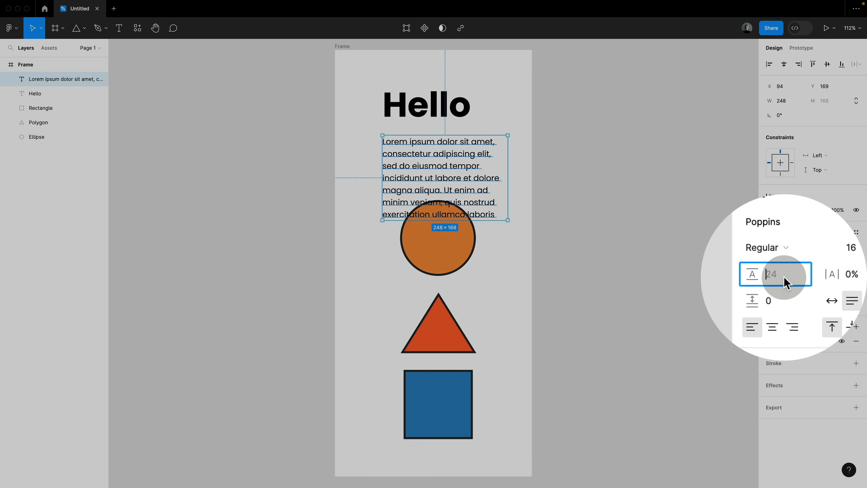
pyautogui.write('16*1.75')
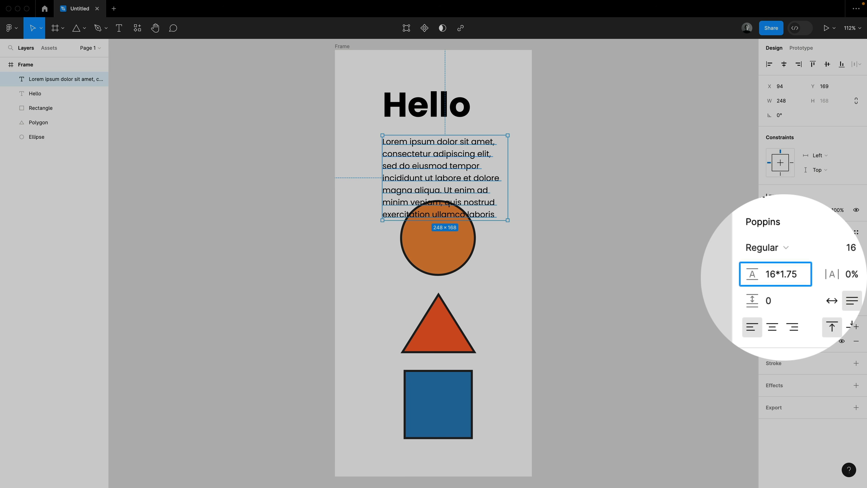
pyautogui.press('Return')
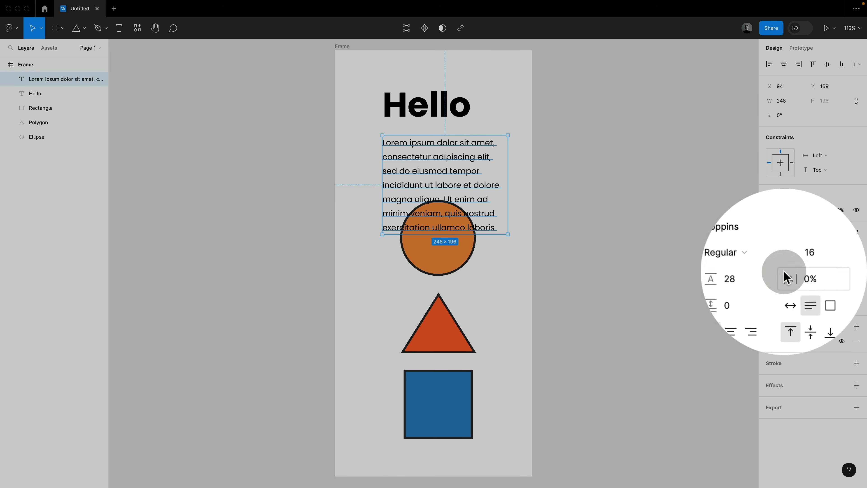
# Set the Lorem ipsum paragraph's line height to 175%
pyautogui.click(782, 277)
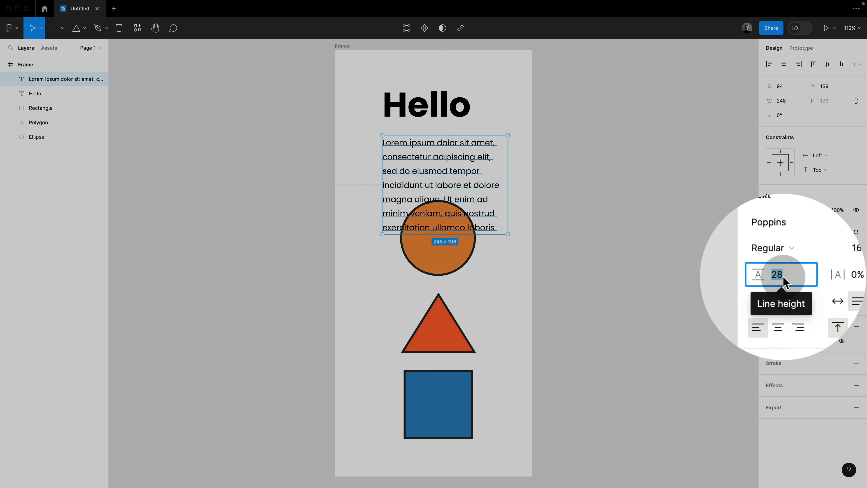
pyautogui.write('175')
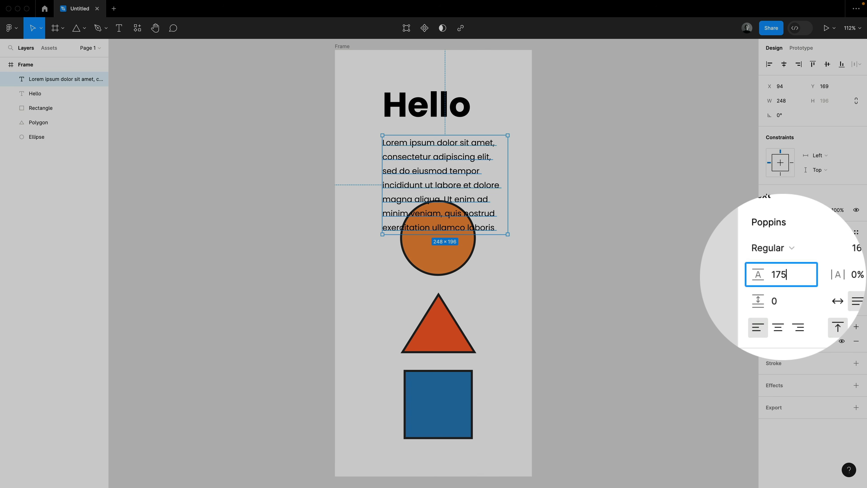
pyautogui.press('Return')
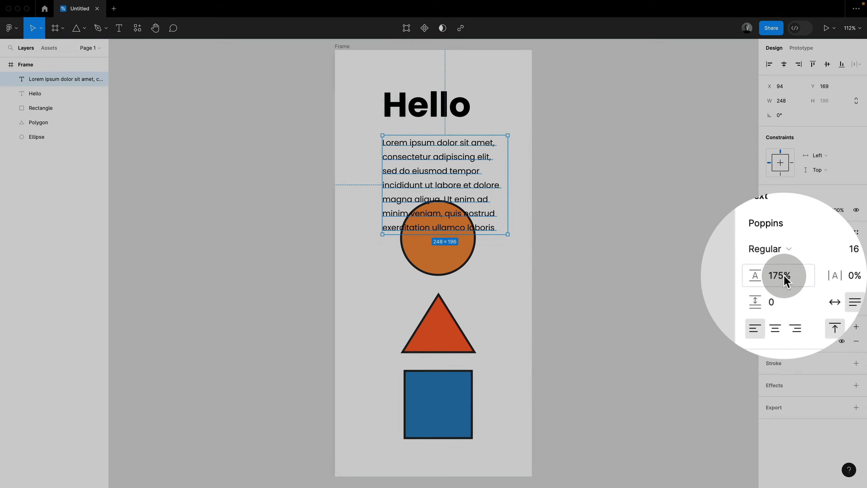
# Reset the Lorem ipsum paragraph's line height to Auto
pyautogui.click(784, 276)
pyautogui.write('auto')
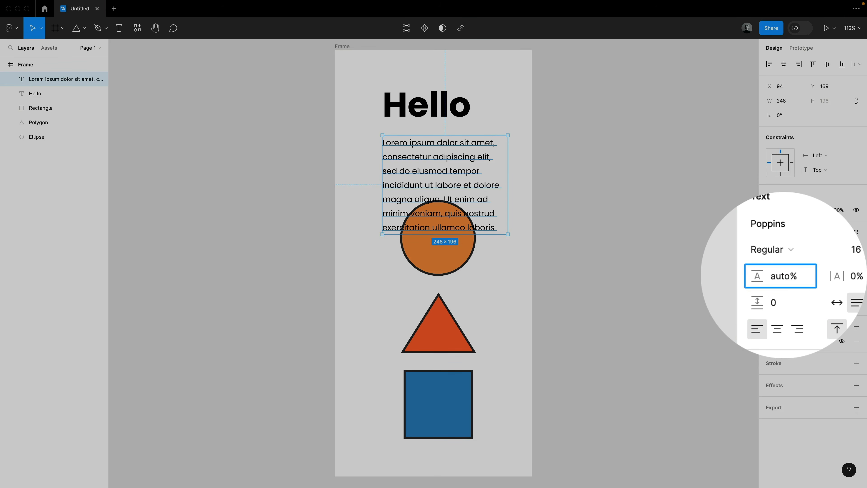
pyautogui.press('Return')
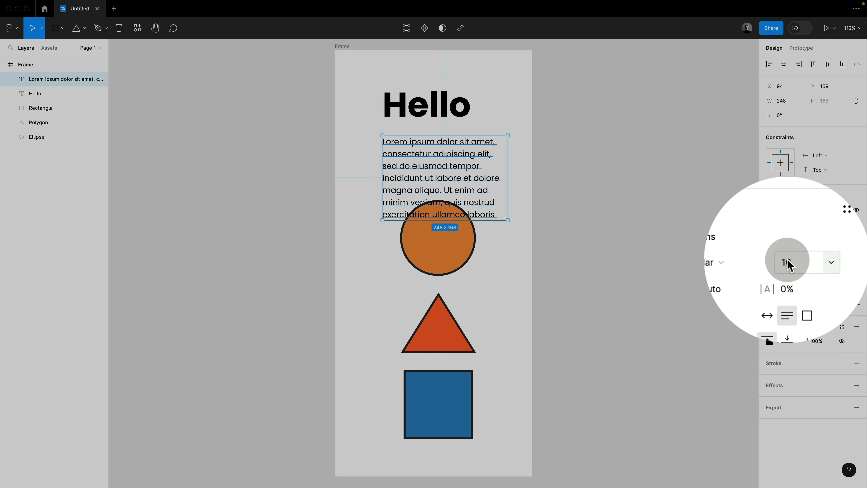
# Set the Lorem ipsum paragraph's line height to 16
pyautogui.click(783, 280)
pyautogui.write('16')
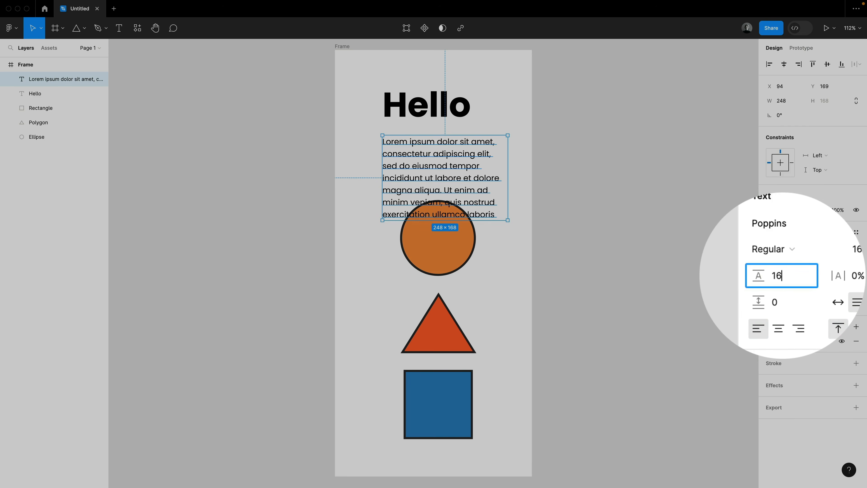
pyautogui.press('Return')
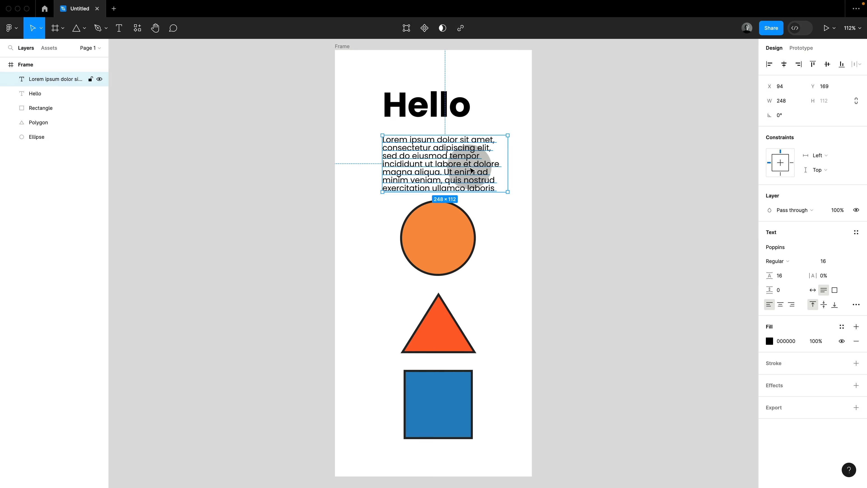
# Return the Lorem ipsum paragraph's line height to Auto
pyautogui.click(782, 277)
pyautogui.write('auto')
pyautogui.press('Return')
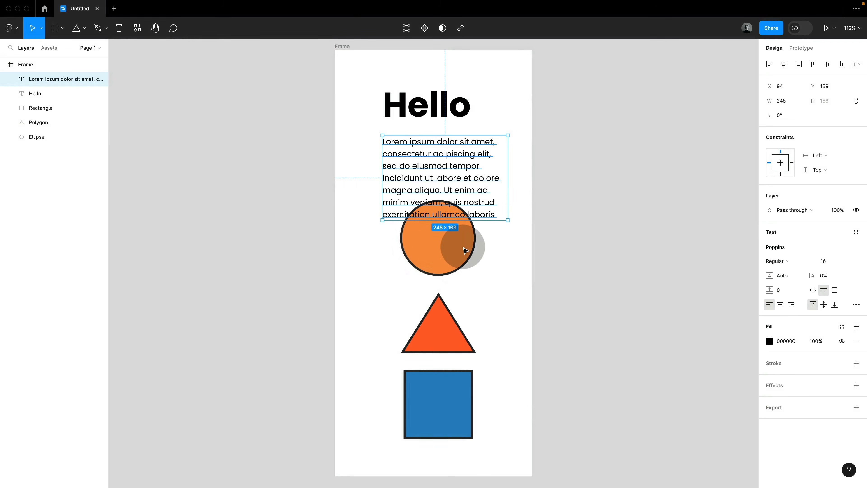
# Move the circle, triangle and square further down the frame, and reposition the Lorem ipsum paragraph at about X 57, Y 164, widened to about 296
pyautogui.click(489, 408)
pyautogui.moveTo(495, 418); pyautogui.dragTo(453, 277)
pyautogui.click(461, 192)
pyautogui.moveTo(461, 192); pyautogui.dragTo(514, 182)
# Split the Lorem ipsum text into two paragraphs by starting a new line before "Ut enim"
pyautogui.doubleClick(465, 175)
pyautogui.click(465, 175)
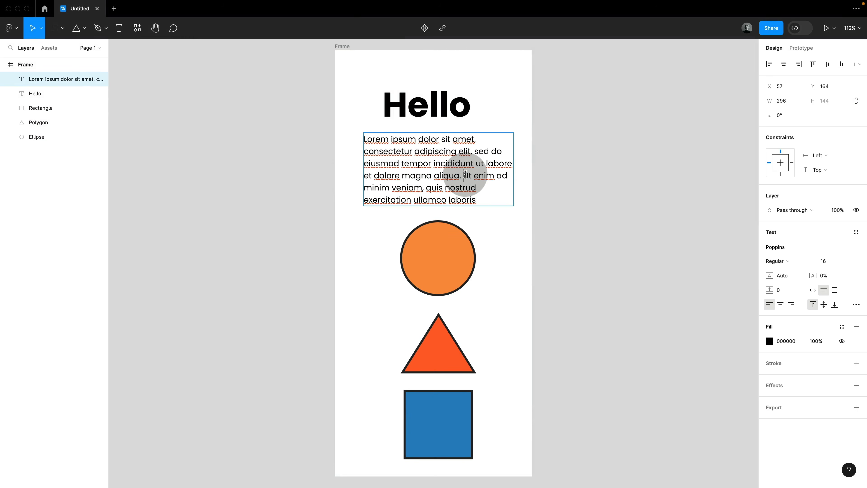
pyautogui.press('Return')
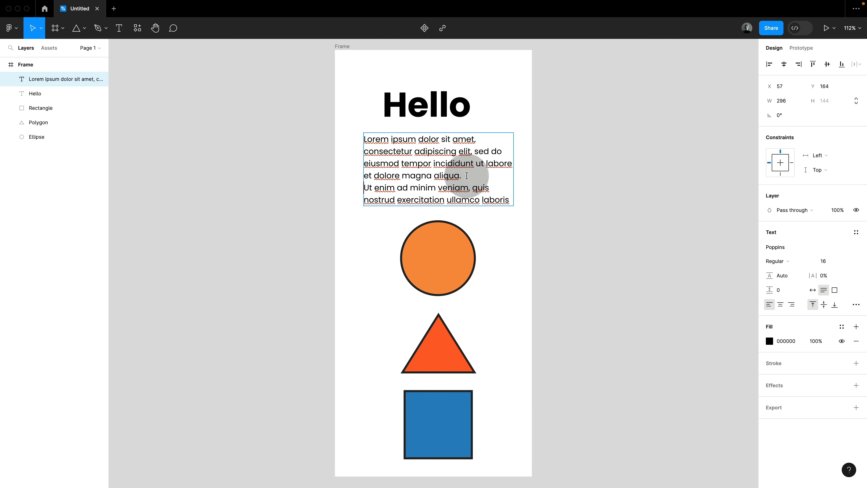
# Try different paragraph spacings, such as 16, on the whole Lorem ipsum text and return the spacing to 0
pyautogui.press('super+a')
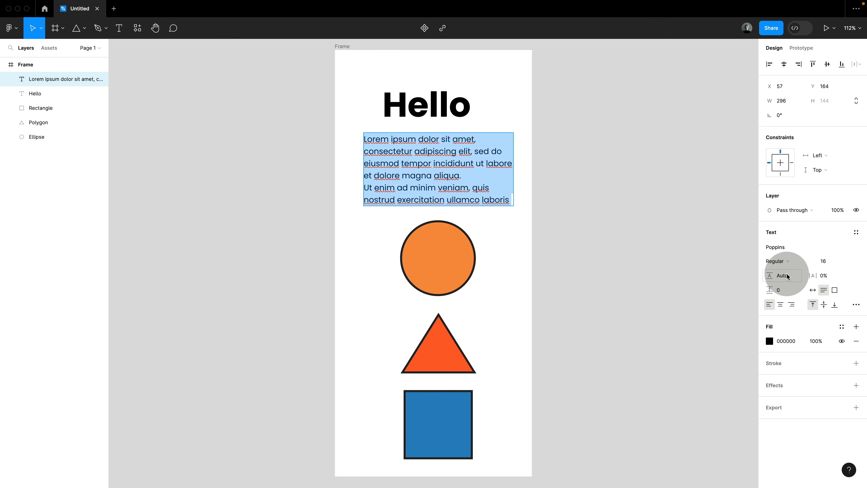
pyautogui.click(782, 290)
pyautogui.write('8')
pyautogui.press('Return')
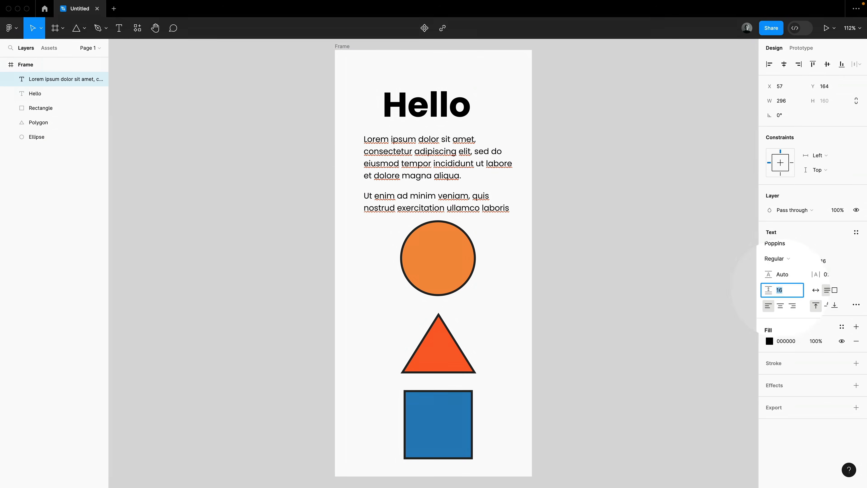
pyautogui.hotkey('shift', 'Up')
pyautogui.hotkey('shift', 'Up')
pyautogui.hotkey('shift', 'Down')
pyautogui.hotkey('shift', 'Down')
pyautogui.hotkey('shift', 'Down')
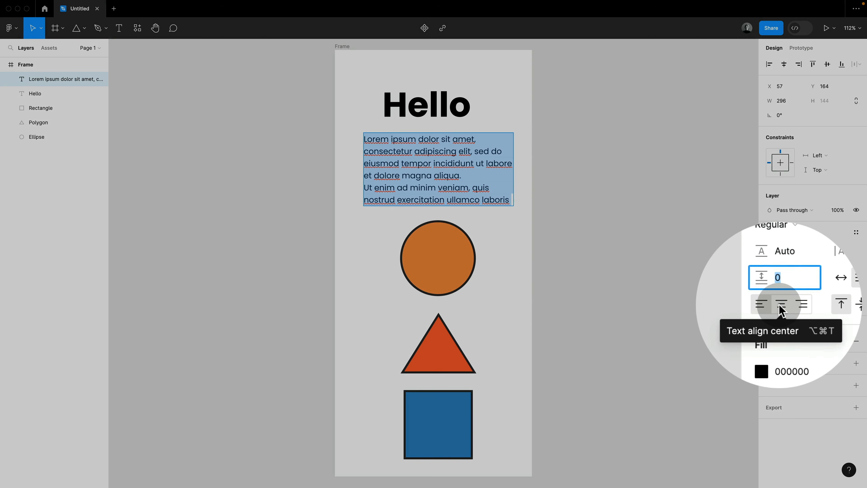
# Try other horizontal alignments, including right, on the Lorem ipsum text and restore left alignment
pyautogui.click(780, 307)
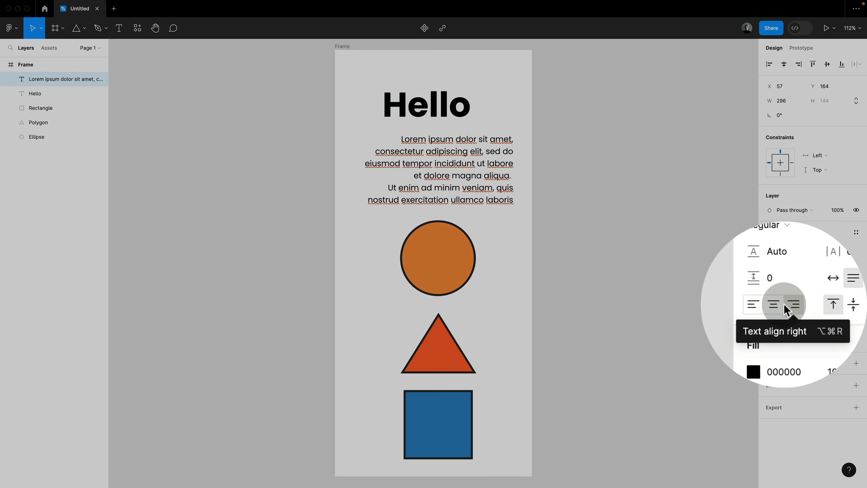
pyautogui.click(769, 305)
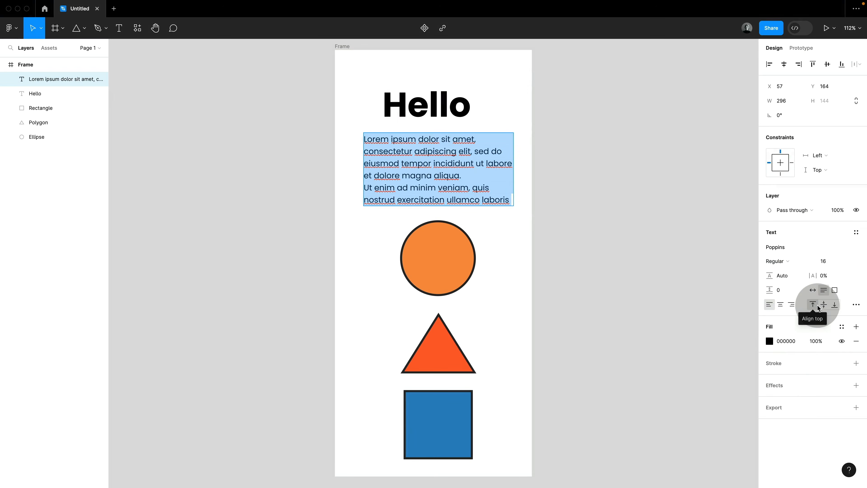
# Copy the whole Lorem ipsum text, paste it on a new line added at its end, and undo the paste
pyautogui.click(509, 198)
pyautogui.moveTo(509, 198); pyautogui.dragTo(363, 143)
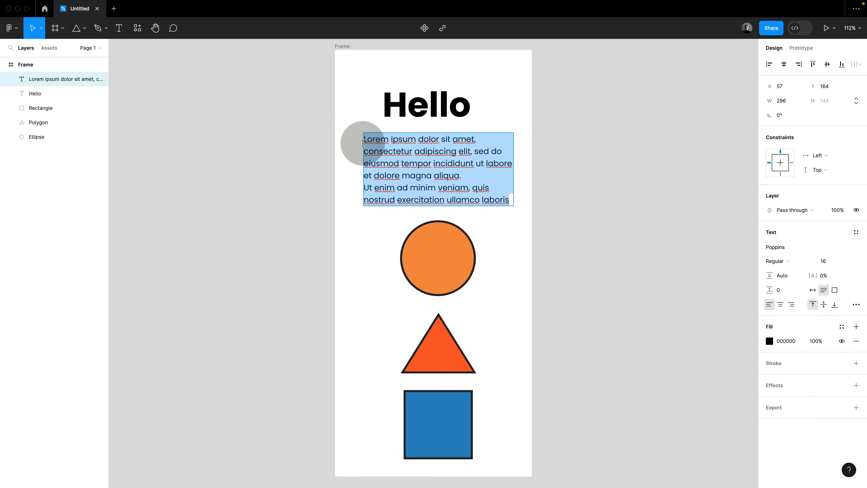
pyautogui.press('super+c')
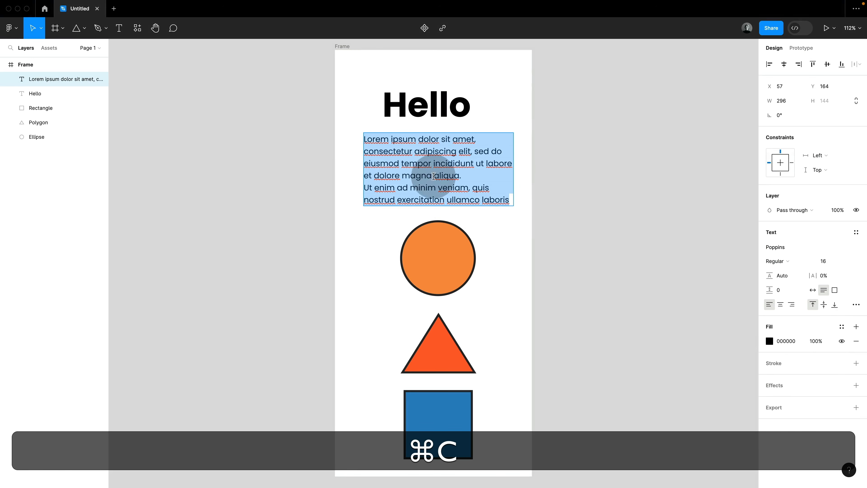
pyautogui.click(513, 199)
pyautogui.press('Return')
pyautogui.press('super+v')
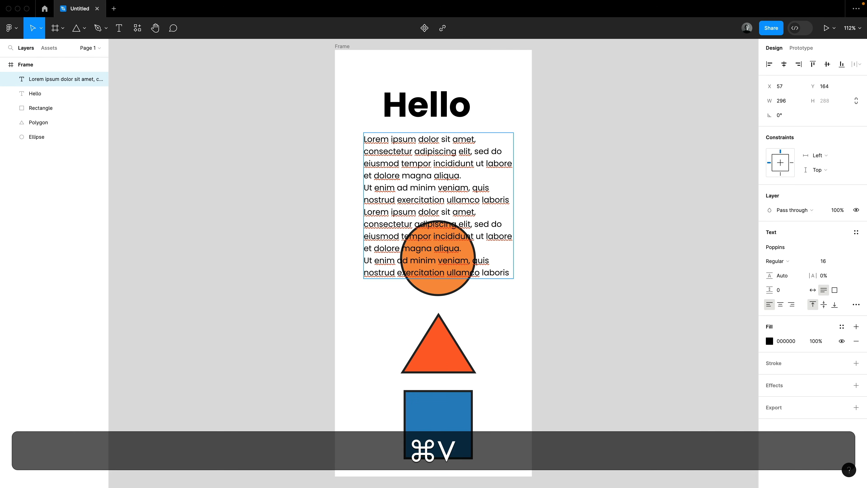
pyautogui.press('super+z')
# Set the Lorem ipsum text's vertical alignment to middle, paste the copied text at its end, and undo the paste
pyautogui.click(824, 304)
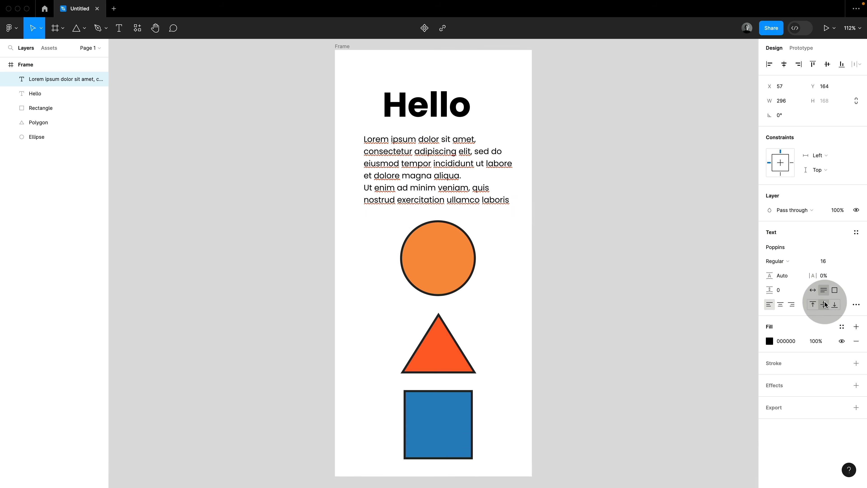
pyautogui.moveTo(481, 200); pyautogui.dragTo(514, 200)
pyautogui.click(512, 199)
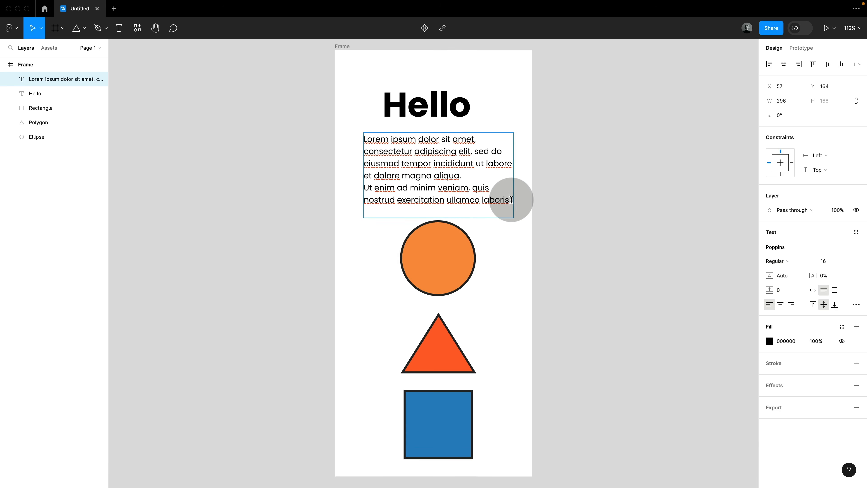
pyautogui.press('super+v')
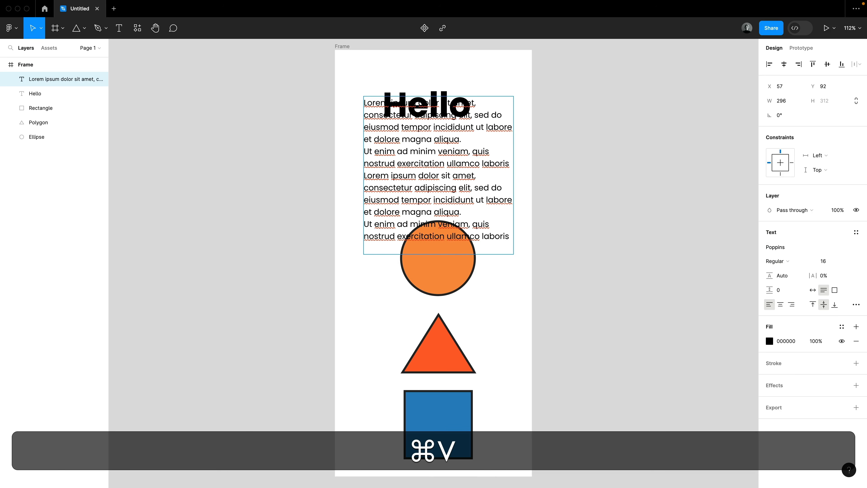
pyautogui.press('super+z')
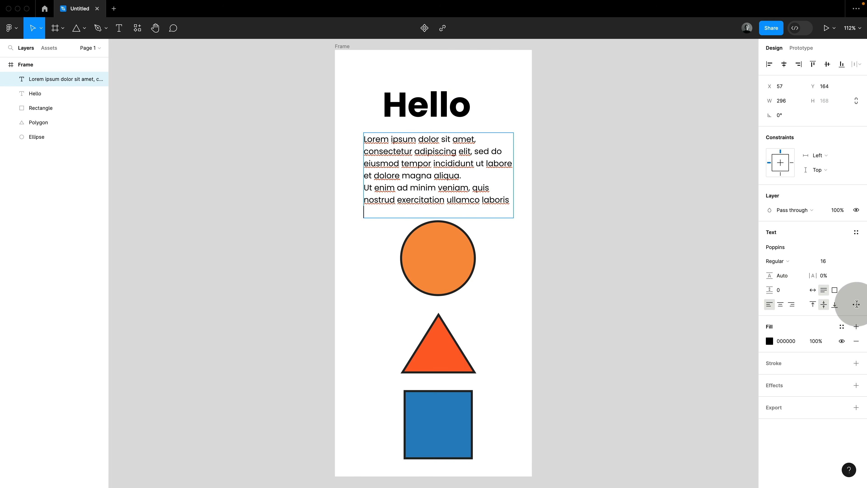
# Examine the additional type settings available for the Lorem ipsum text and leave them unchanged
pyautogui.click(856, 305)
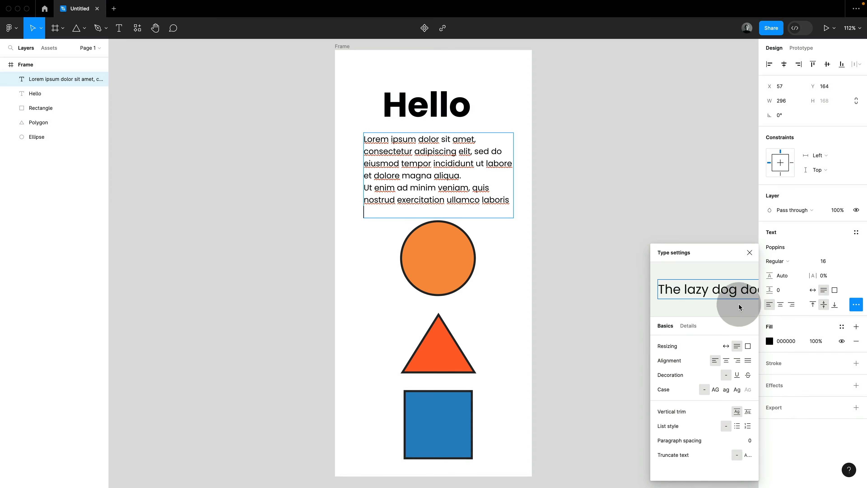
pyautogui.click(750, 252)
pyautogui.click(563, 135)
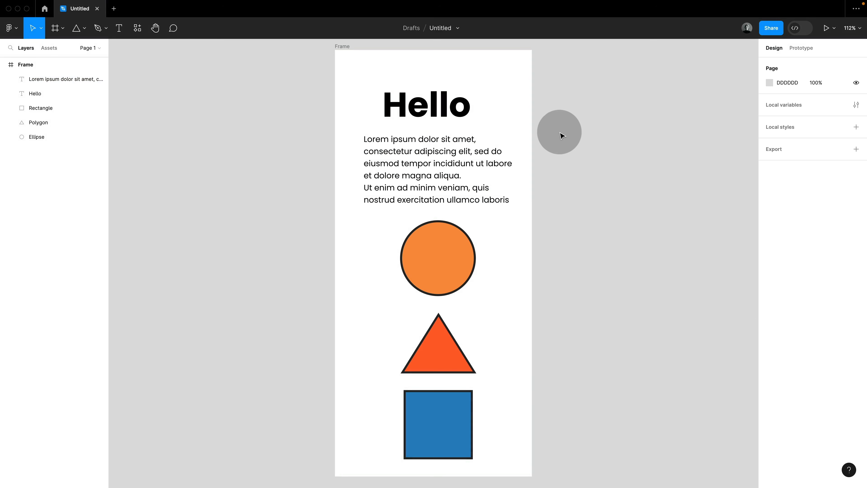
# Align the left edges of the Hello heading and the Lorem ipsum text
pyautogui.moveTo(542, 188); pyautogui.dragTo(455, 107)
pyautogui.click(769, 64)
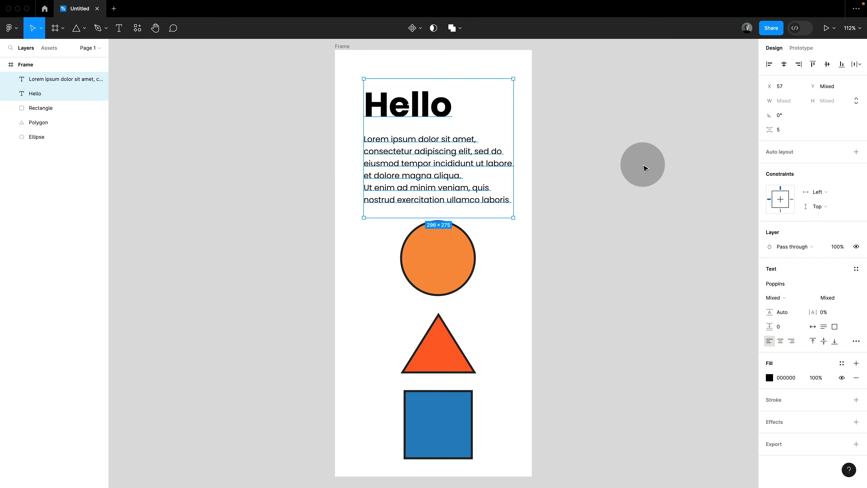
pyautogui.click(604, 188)
pyautogui.hotkey('ctrl', 'z')
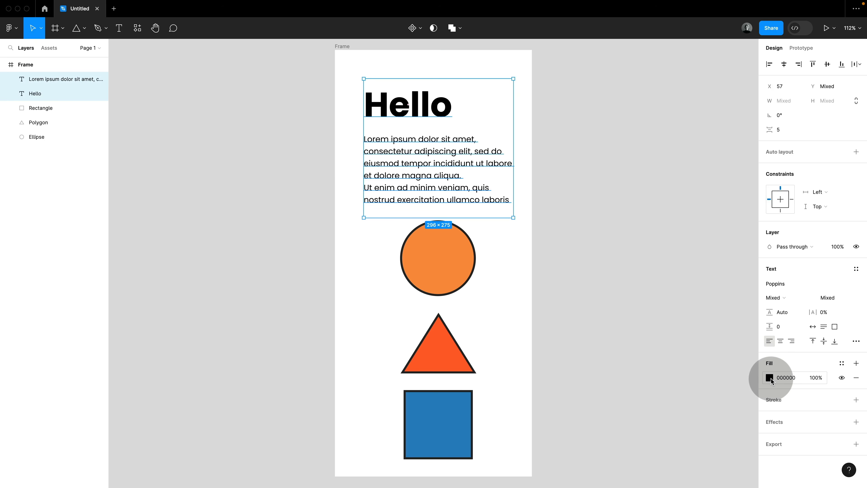
# Examine the fill colour of the Hello and Lorem ipsum texts together, and each text layer's properties separately
pyautogui.click(770, 378)
pyautogui.click(750, 227)
pyautogui.click(597, 243)
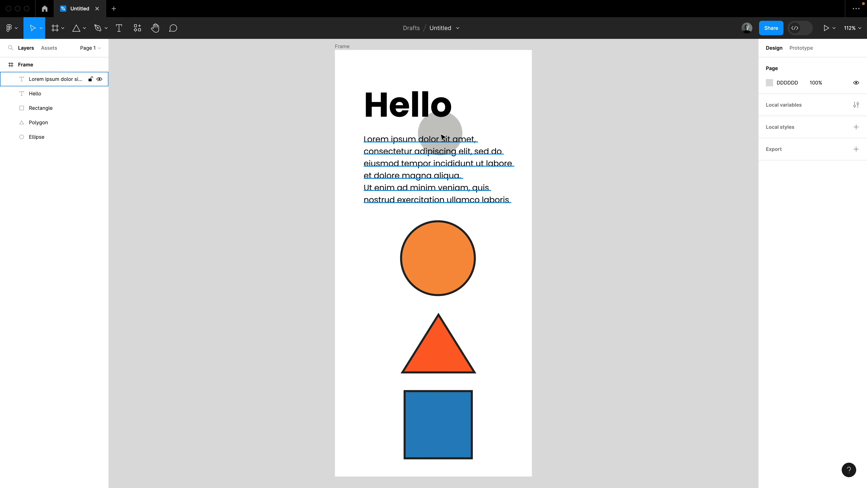
pyautogui.click(440, 119)
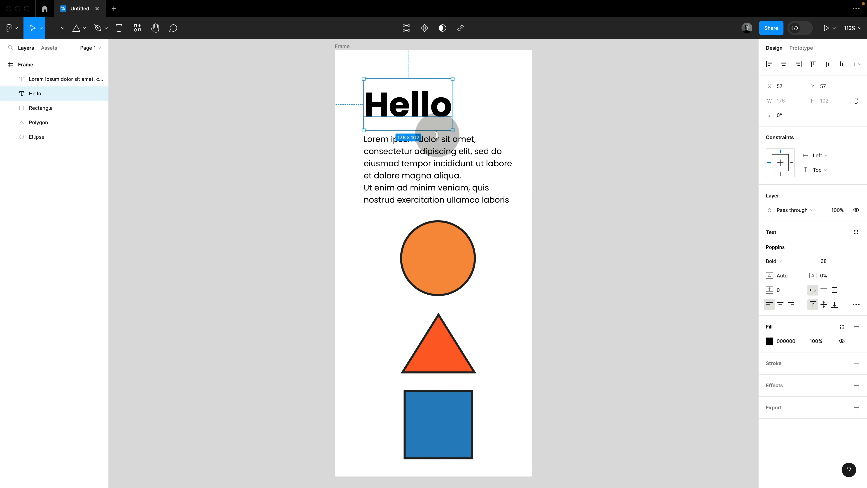
pyautogui.click(441, 136)
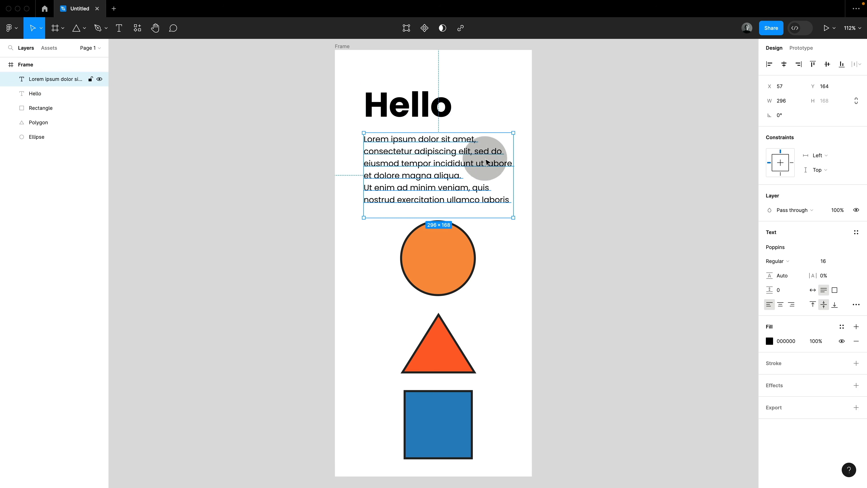
pyautogui.click(489, 127)
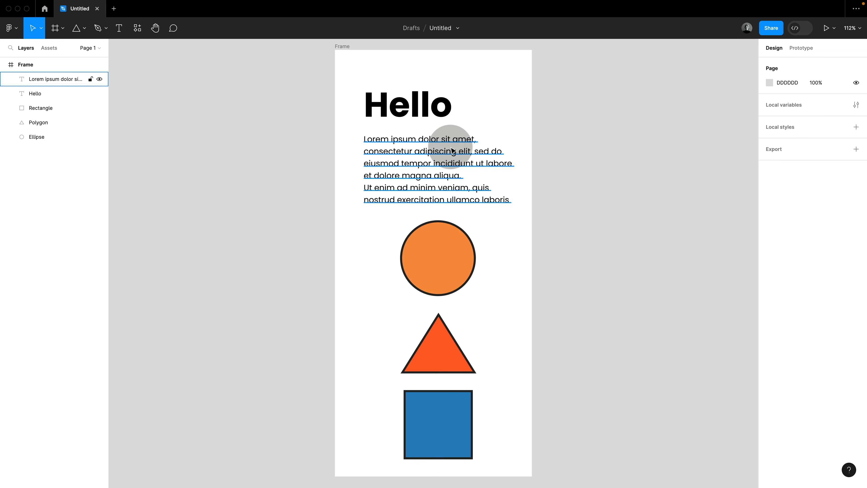
# Add a bold "Hello" line at the start of the Lorem ipsum text and set its font size to 40
pyautogui.doubleClick(440, 115)
pyautogui.doubleClick(368, 140)
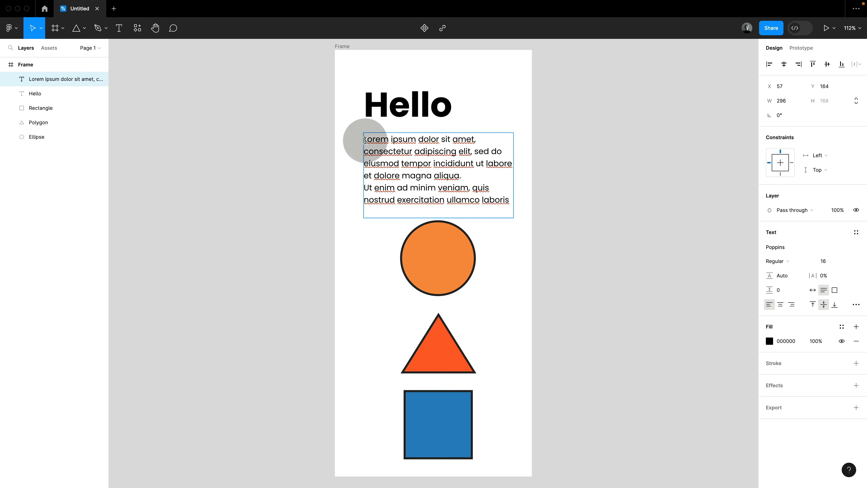
pyautogui.write('Hello')
pyautogui.doubleClick(373, 133)
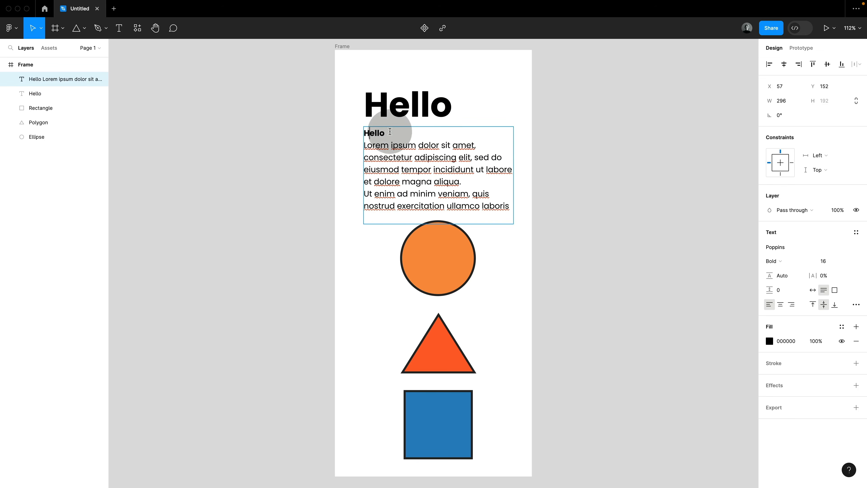
pyautogui.click(830, 261)
pyautogui.write('40')
pyautogui.press('Return')
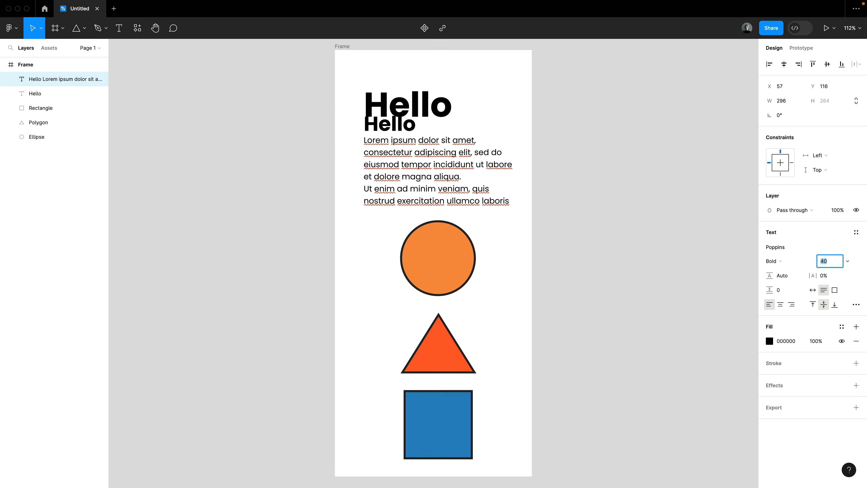
# Delete the added Hello line from the Lorem ipsum text and move the text block to about X 63, Y 166
pyautogui.moveTo(425, 130); pyautogui.dragTo(348, 130)
pyautogui.press('BackSpace')
pyautogui.press('Down')
pyautogui.press('BackSpace')
pyautogui.press('Escape')
pyautogui.moveTo(430, 166); pyautogui.dragTo(434, 167)
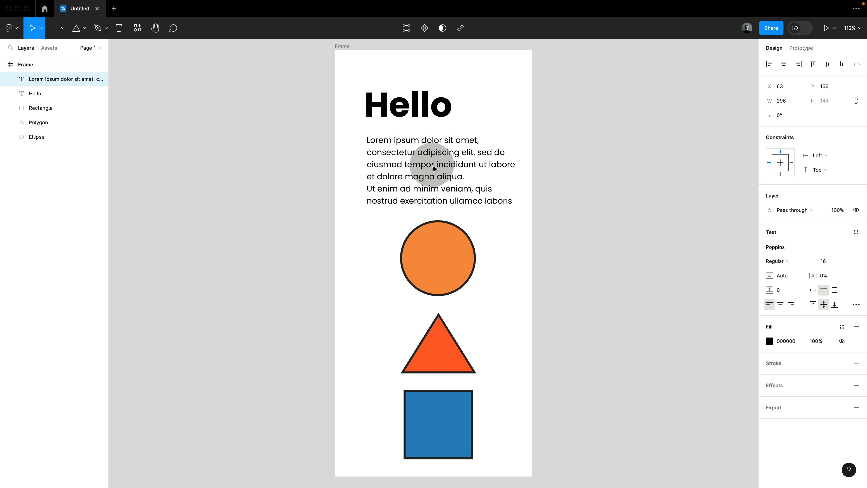
pyautogui.click(597, 143)
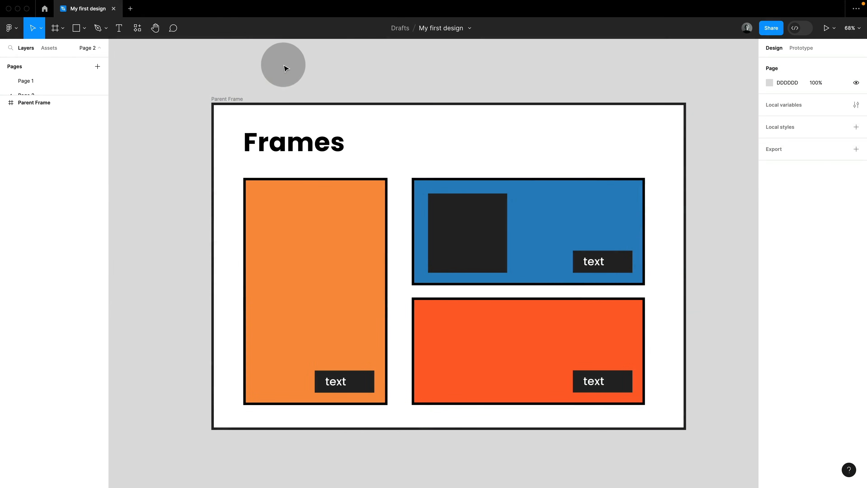
# Inspect Parent Frame and its orange and blue child frames, and move Orange Frame above Blue Frame in the layer order
pyautogui.click(228, 99)
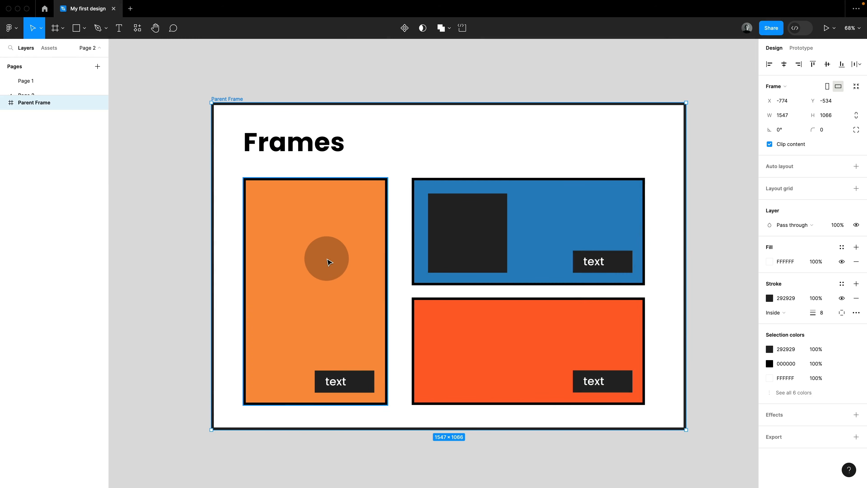
pyautogui.click(328, 261)
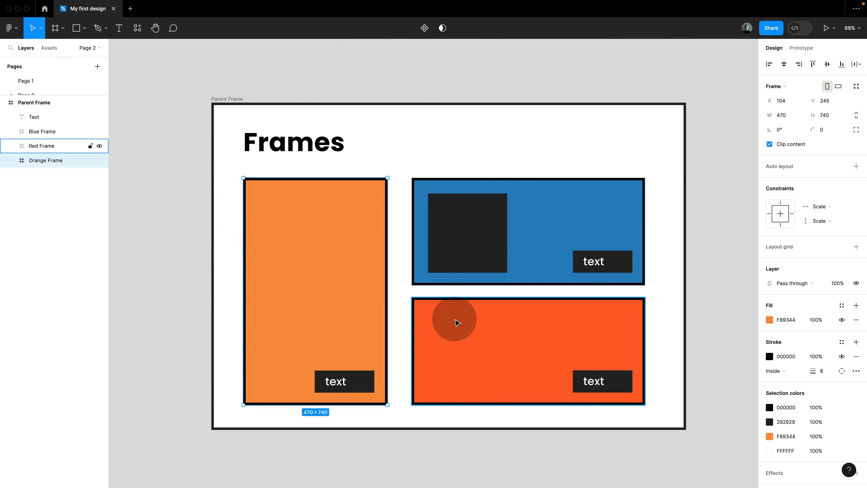
pyautogui.click(538, 249)
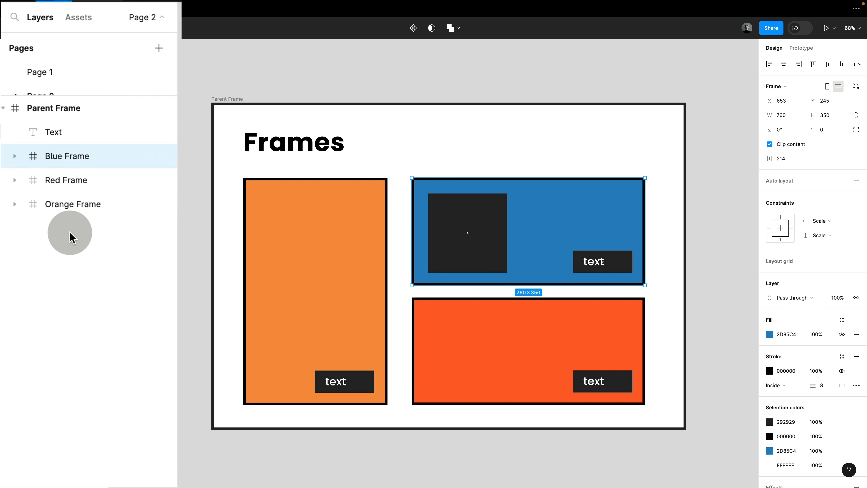
pyautogui.click(68, 203)
pyautogui.moveTo(67, 156); pyautogui.dragTo(62, 149)
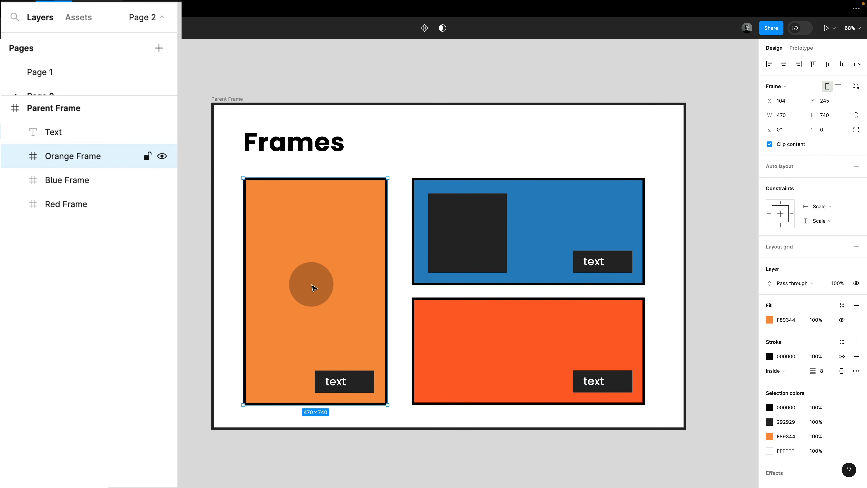
# Examine the layers nested in Blue Frame, including "a shape" and "oh another frame!" with its text, and collapse the inner frame
pyautogui.click(526, 236)
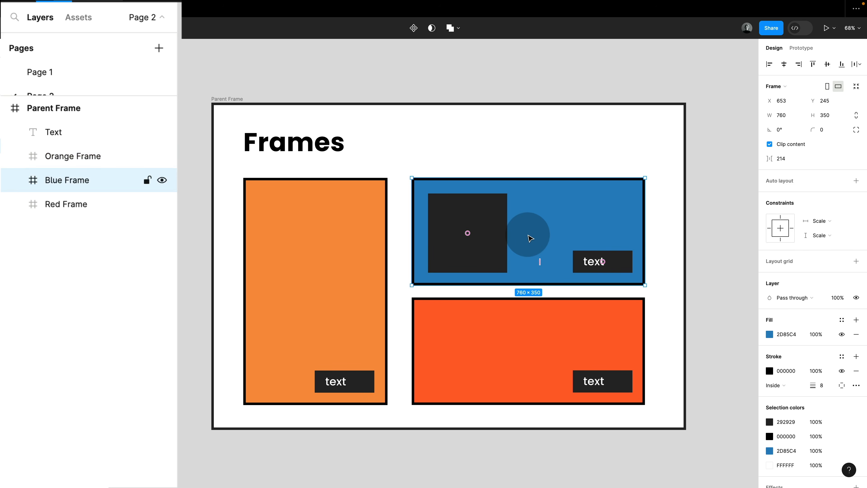
pyautogui.click(15, 180)
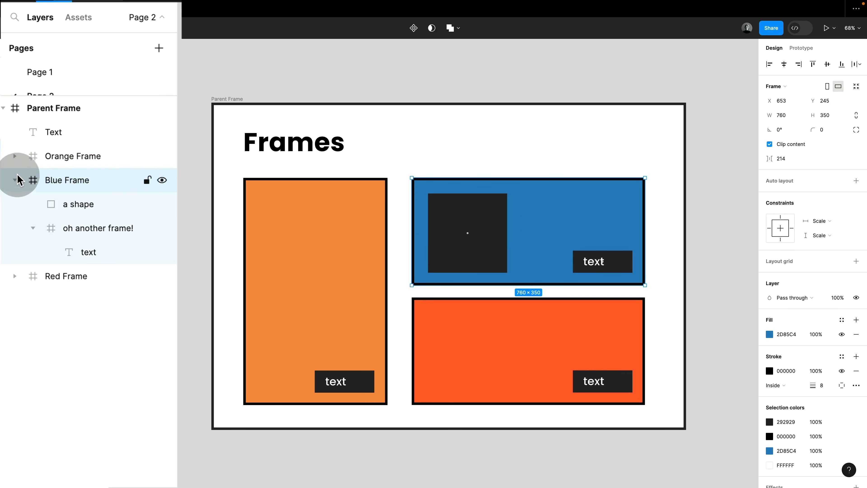
pyautogui.click(81, 205)
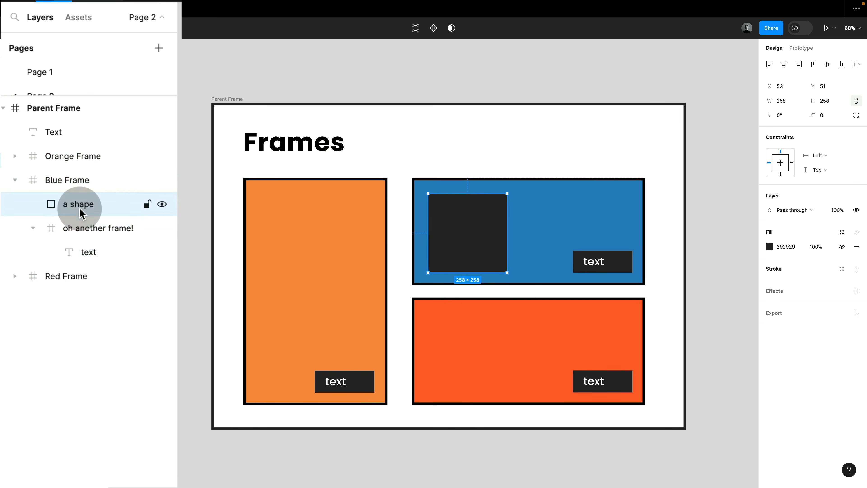
pyautogui.click(85, 229)
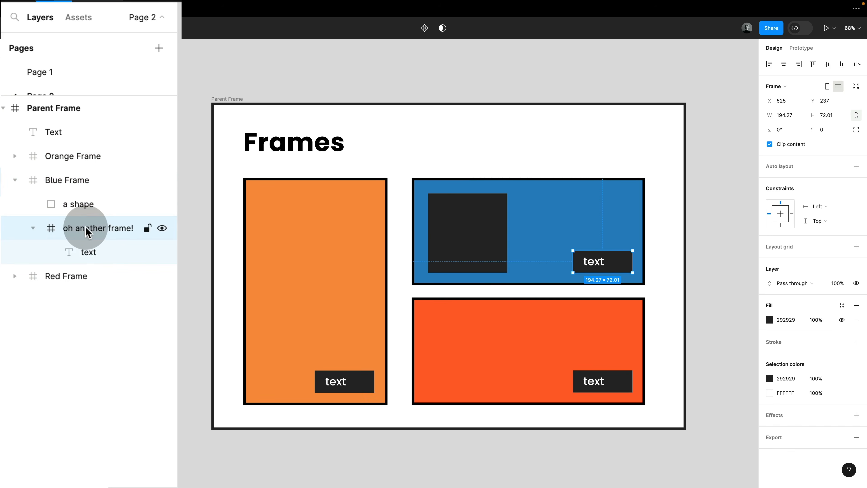
pyautogui.click(89, 252)
pyautogui.click(86, 235)
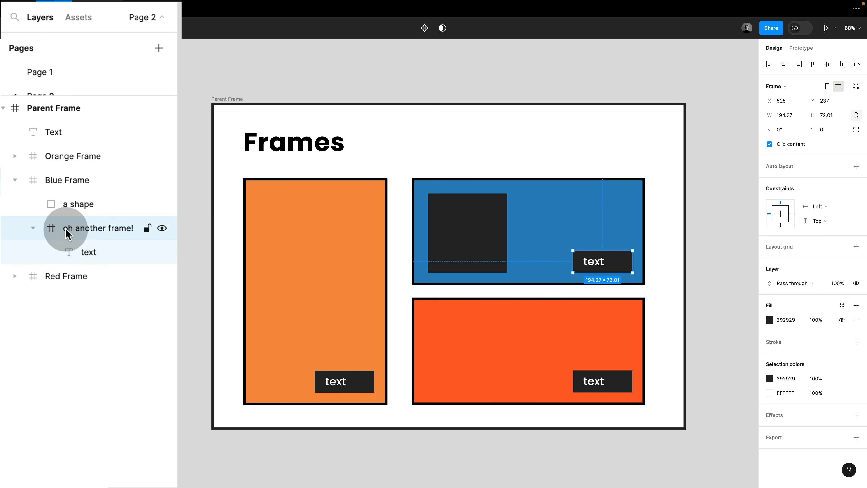
pyautogui.click(32, 229)
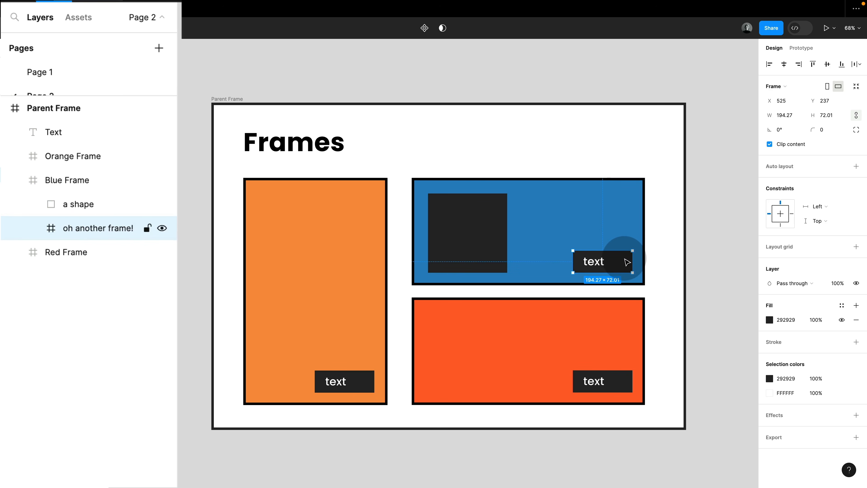
# Shift the small dark text frame slightly within Blue Frame
pyautogui.moveTo(623, 264)
pyautogui.mouseDown()
pyautogui.moveTo(619, 252)
pyautogui.moveTo(600, 258)
pyautogui.moveTo(623, 248)
pyautogui.moveTo(610, 262)
pyautogui.moveTo(622, 262)
pyautogui.mouseUp()
pyautogui.moveTo(612, 223)
pyautogui.mouseDown()
pyautogui.moveTo(595, 177)
pyautogui.moveTo(641, 231)
pyautogui.moveTo(614, 207)
pyautogui.moveTo(618, 224)
pyautogui.mouseUp()
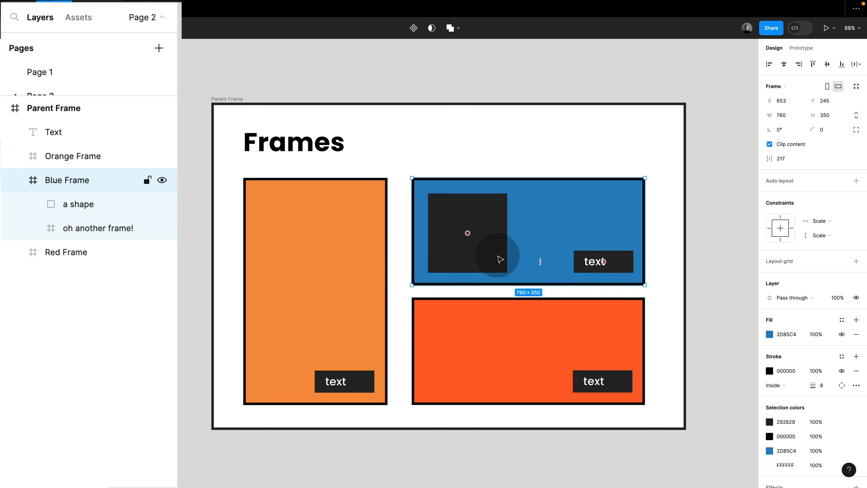
# Move the dark square from Blue Frame into Red Frame and back into Blue Frame
pyautogui.click(500, 260)
pyautogui.moveTo(484, 238); pyautogui.dragTo(485, 360)
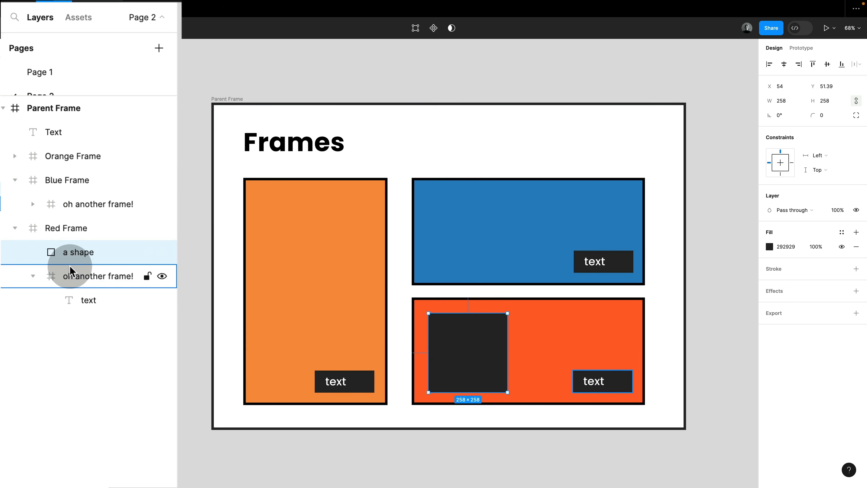
pyautogui.moveTo(472, 360); pyautogui.dragTo(472, 241)
pyautogui.click(420, 124)
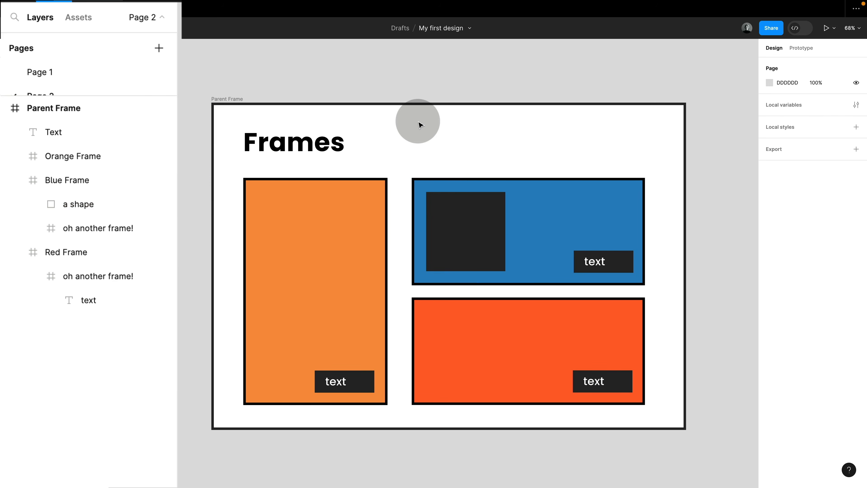
# Move Blue Frame out of Parent Frame onto the empty canvas beside it, and collapse both frames' layers
pyautogui.scroll(-3, 420, 124)
pyautogui.click(408, 194)
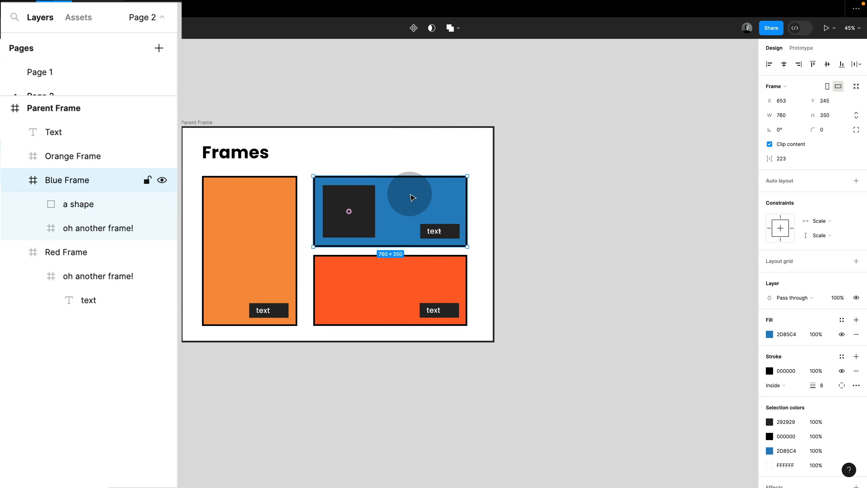
pyautogui.moveTo(412, 200); pyautogui.dragTo(628, 198)
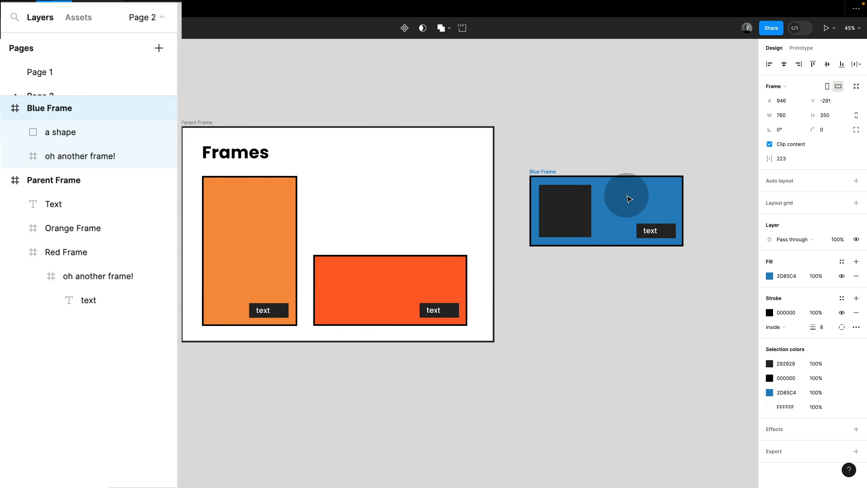
pyautogui.click(3, 180)
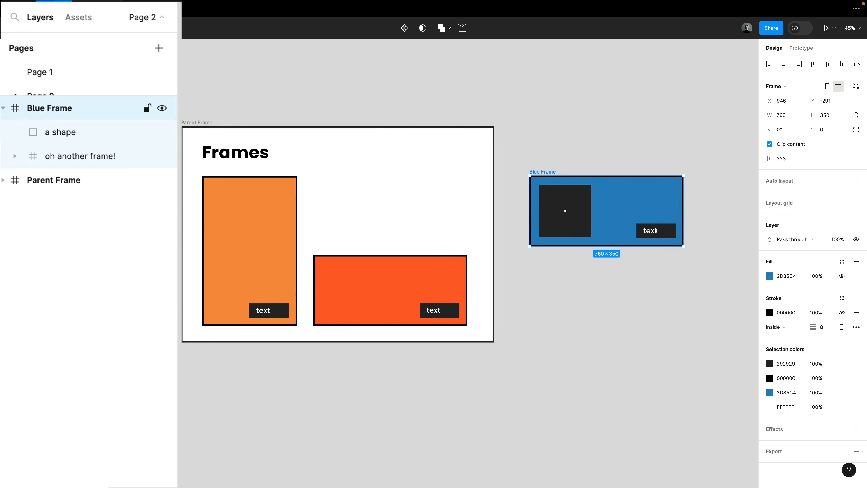
pyautogui.click(3, 108)
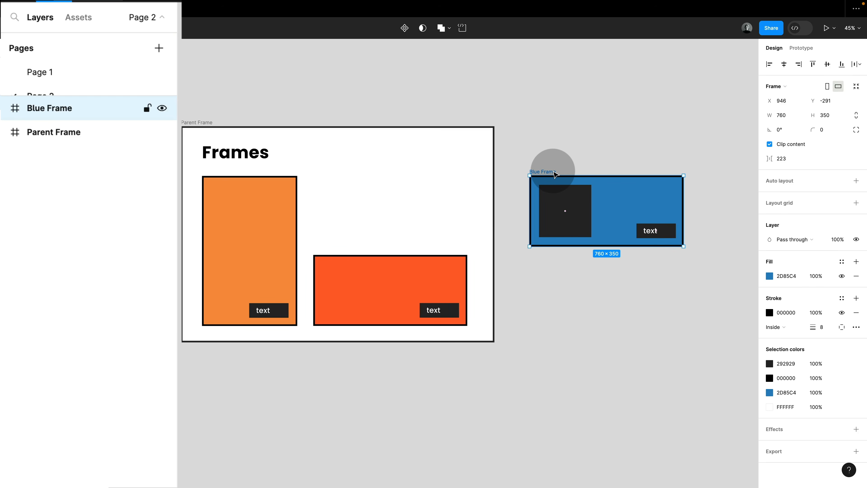
# Draw a frame about 820 × 777 around Red Frame inside Parent Frame, and undo it together with Blue Frame's move
pyautogui.press('f')
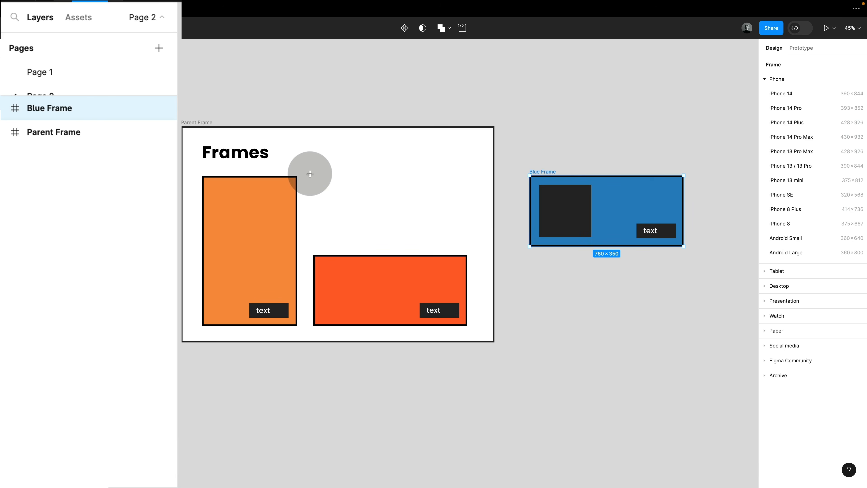
pyautogui.moveTo(310, 175); pyautogui.dragTo(476, 333)
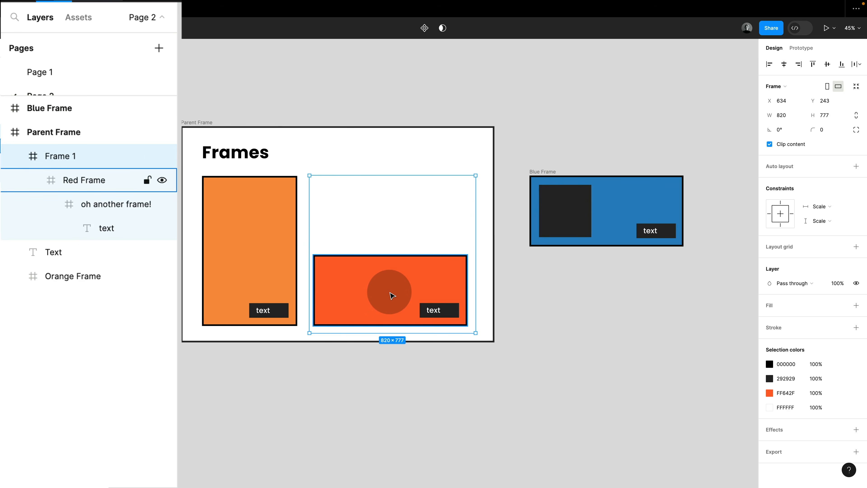
pyautogui.hotkey('ctrl', 'z')
pyautogui.hotkey('ctrl', 'z')
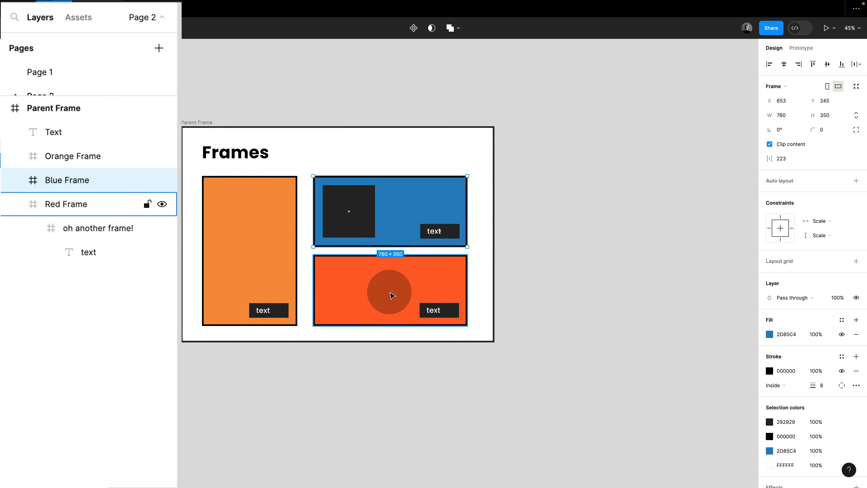
pyautogui.click(519, 265)
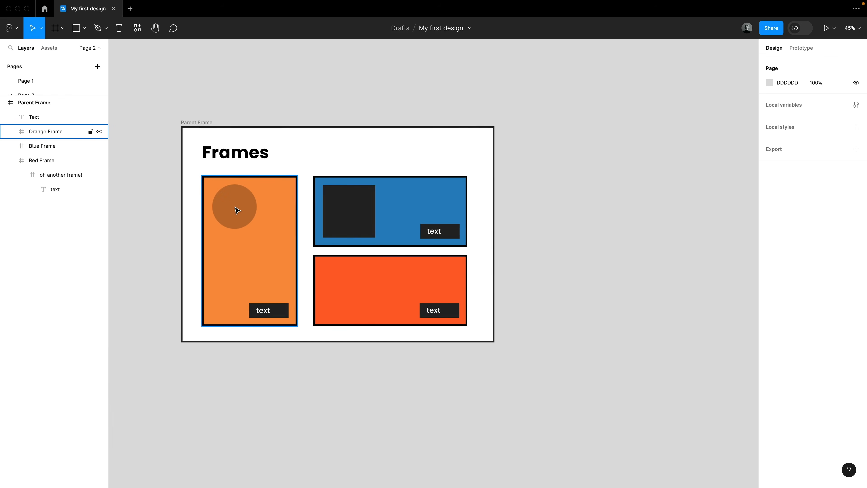
# Select Orange Frame and expand Blue Frame in the layer list to show its nested layers
pyautogui.click(238, 210)
pyautogui.scroll(5, 238, 210)
pyautogui.scroll(-2, 238, 210)
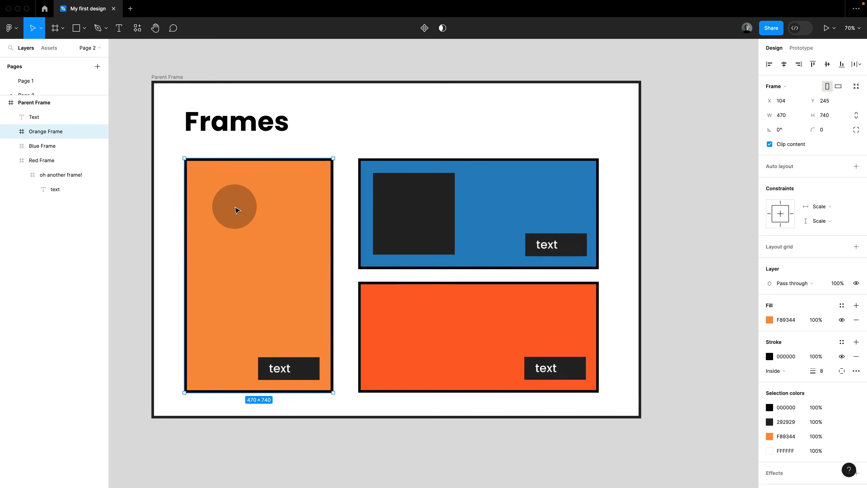
pyautogui.hscroll(-1, 235, 207)
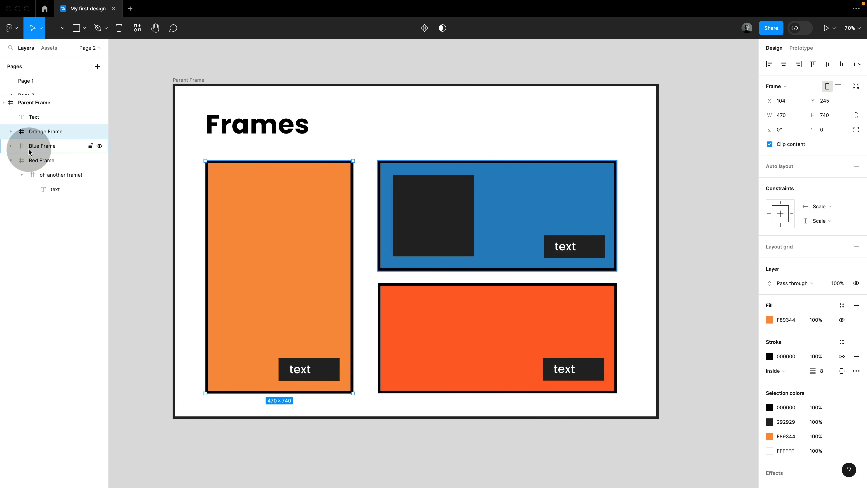
pyautogui.click(11, 146)
pyautogui.click(11, 189)
pyautogui.click(11, 189)
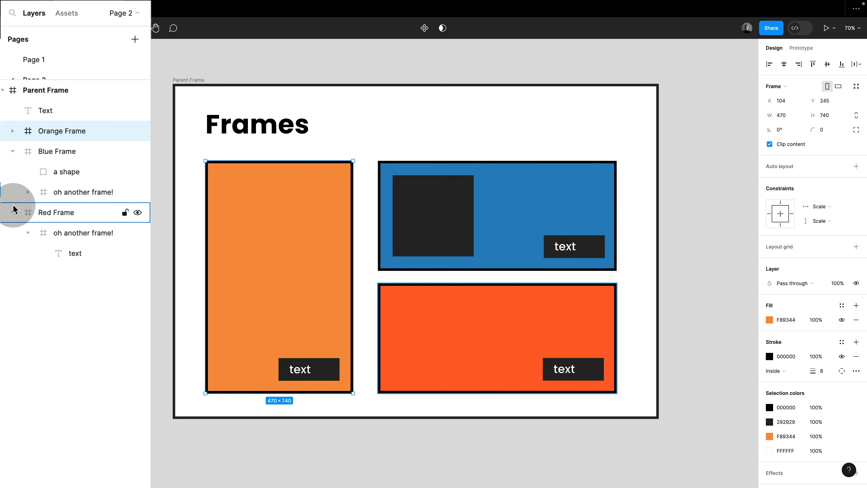
# Select Parent Frame and collapse all layers in the layer list
pyautogui.click(32, 92)
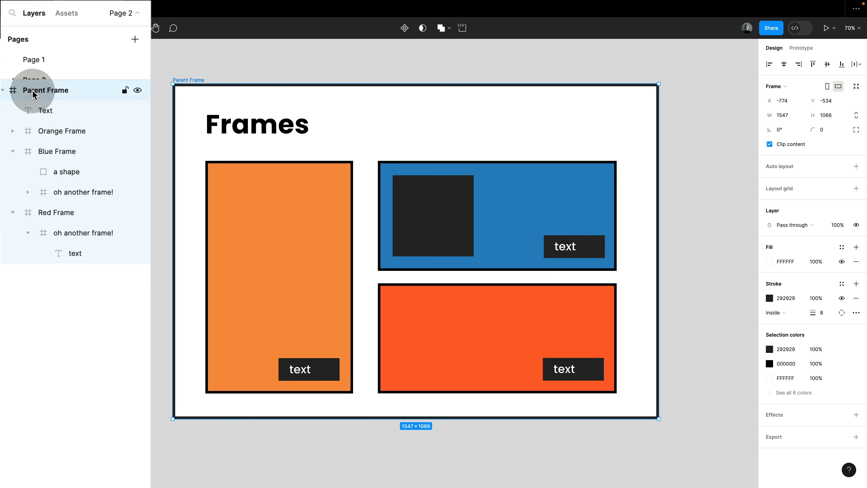
pyautogui.press('alt')
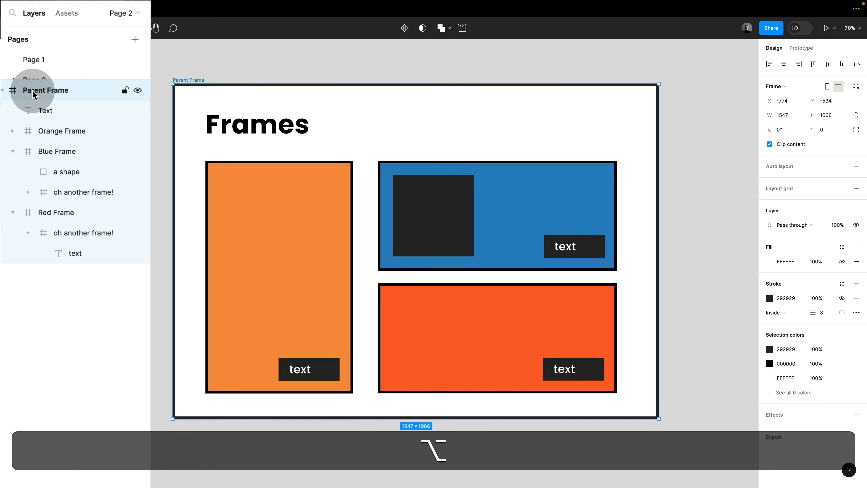
pyautogui.hotkey('alt', 'l')
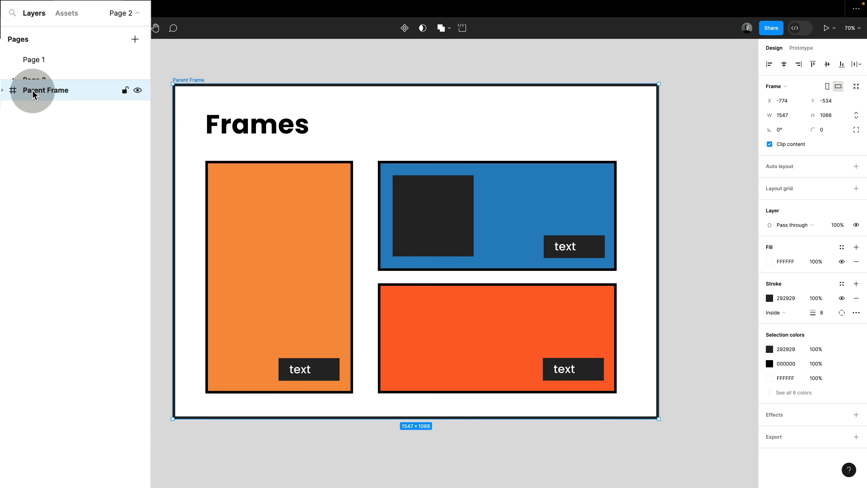
# Select Parent Frame's child layers level by level down to the innermost text layers
pyautogui.press('Return')
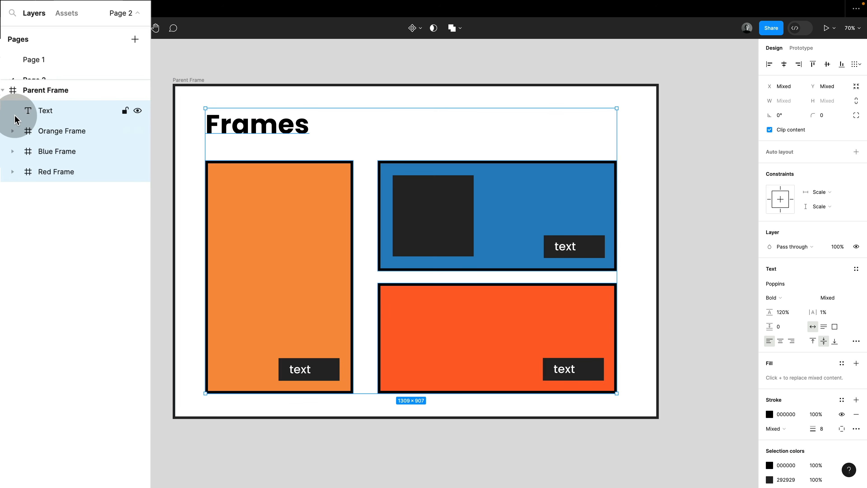
pyautogui.press('Return')
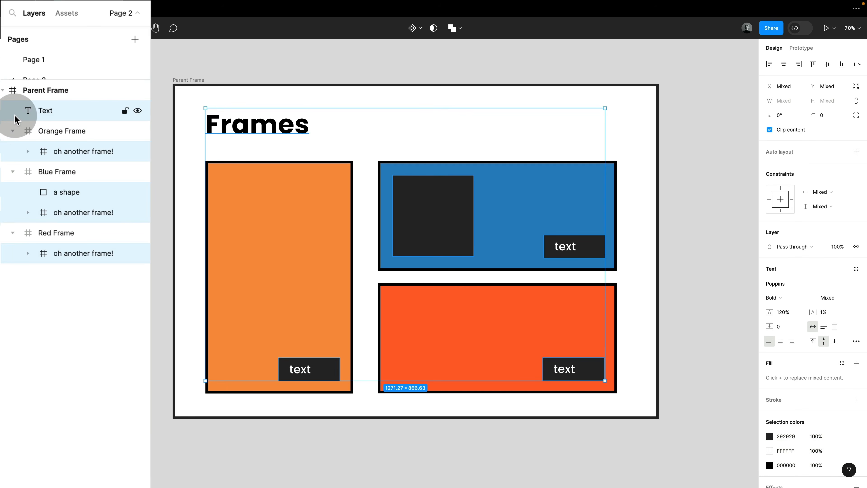
pyautogui.press('Return')
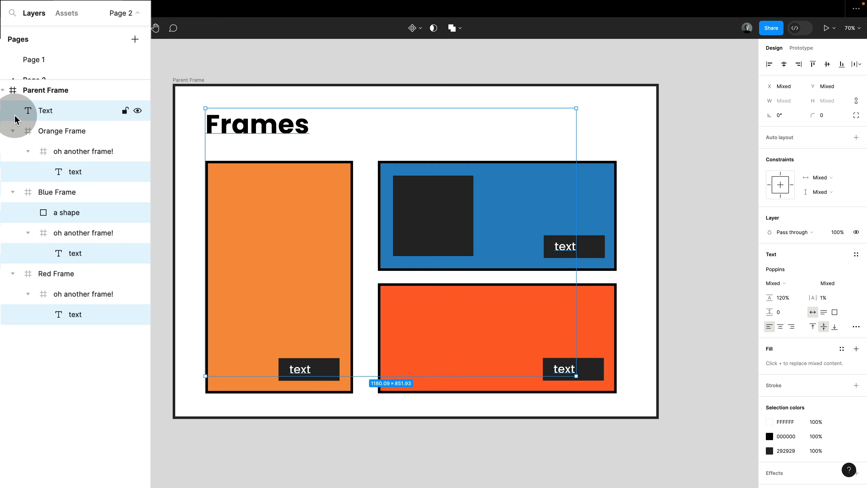
# Step the selection back up to Parent Frame and collapse all its nested layers again
pyautogui.scroll(-1, 687, 154)
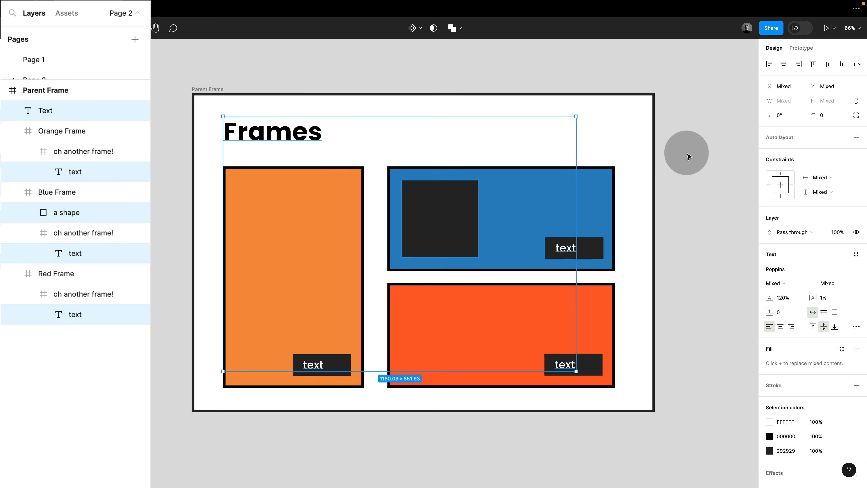
pyautogui.press('\\')
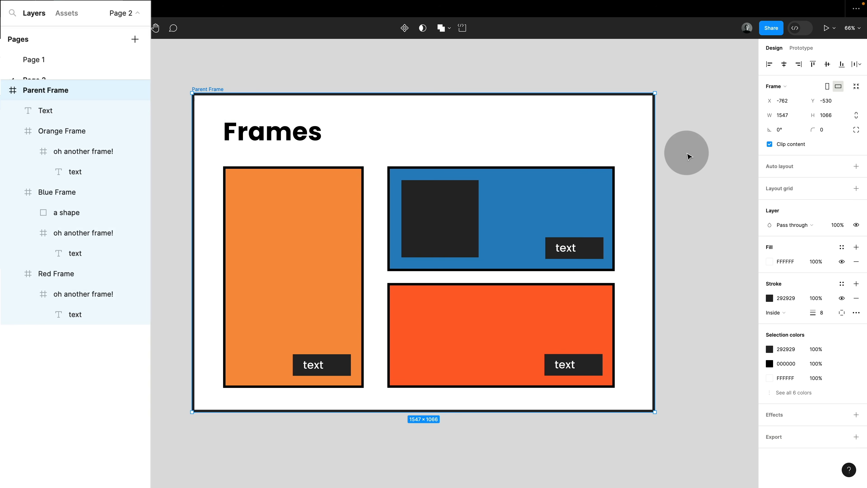
pyautogui.press('alt')
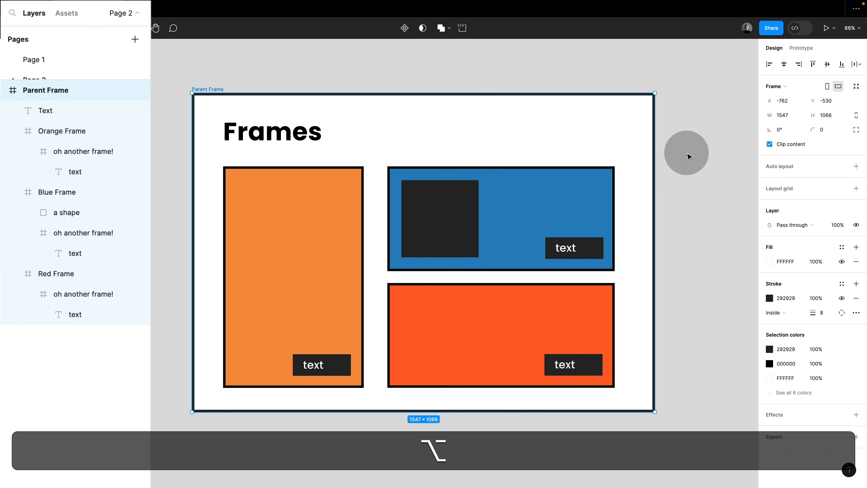
pyautogui.hotkey('alt', 'l')
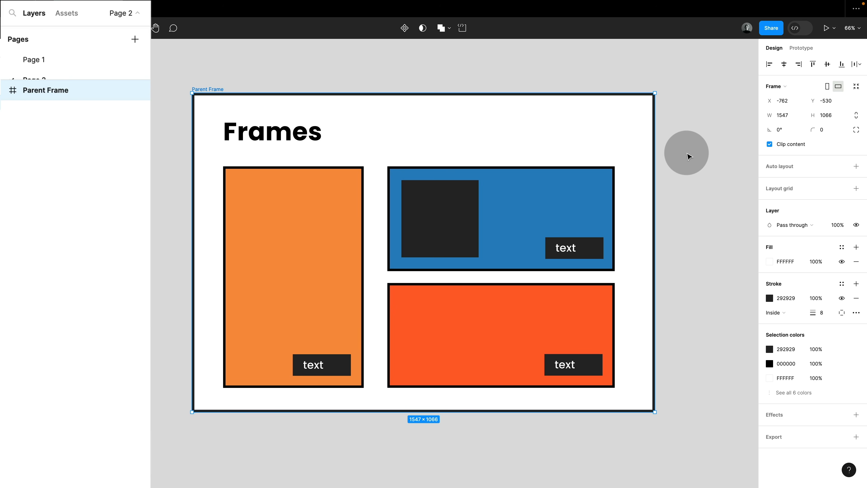
# Select the small dark text frame inside Blue Frame by drilling down, and clear the selection
pyautogui.click(592, 253)
pyautogui.click(591, 253)
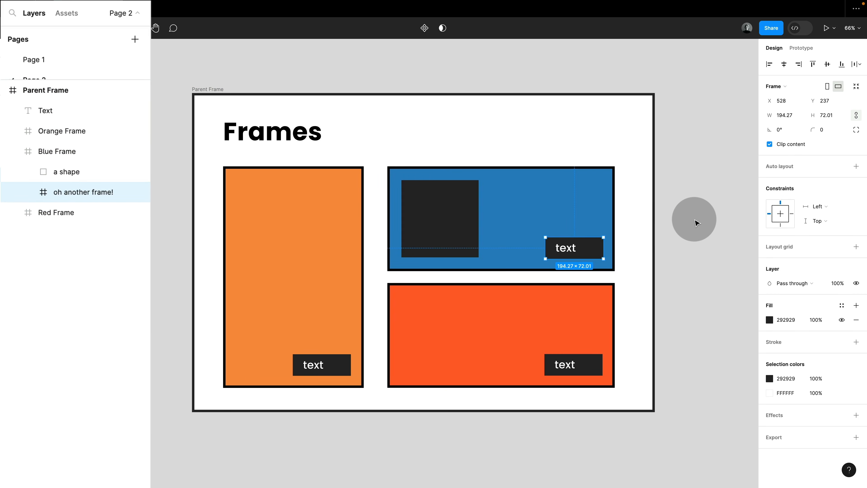
pyautogui.click(696, 222)
# Deep-select Blue Frame's text frame and dark square, Orange Frame's text frame, and the text layers in Red Frame and Blue Frame
pyautogui.keyDown('super'); pyautogui.click(595, 251); pyautogui.keyUp('super')
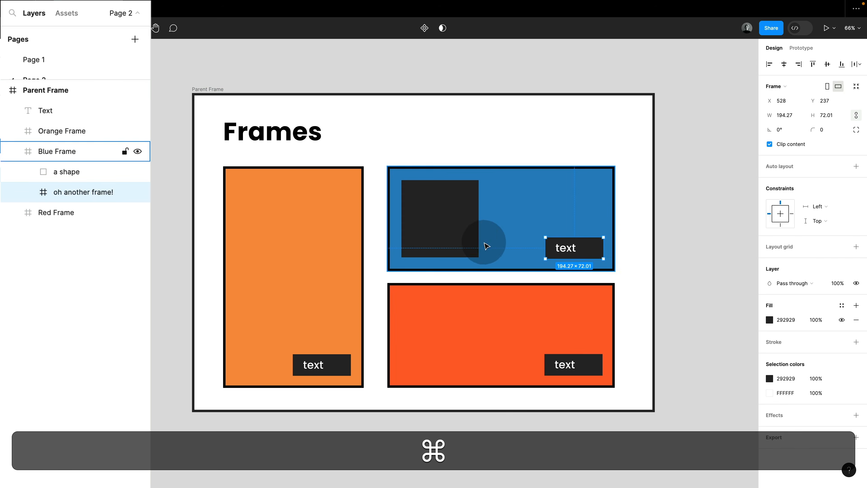
pyautogui.keyDown('super'); pyautogui.click(466, 241); pyautogui.keyUp('super')
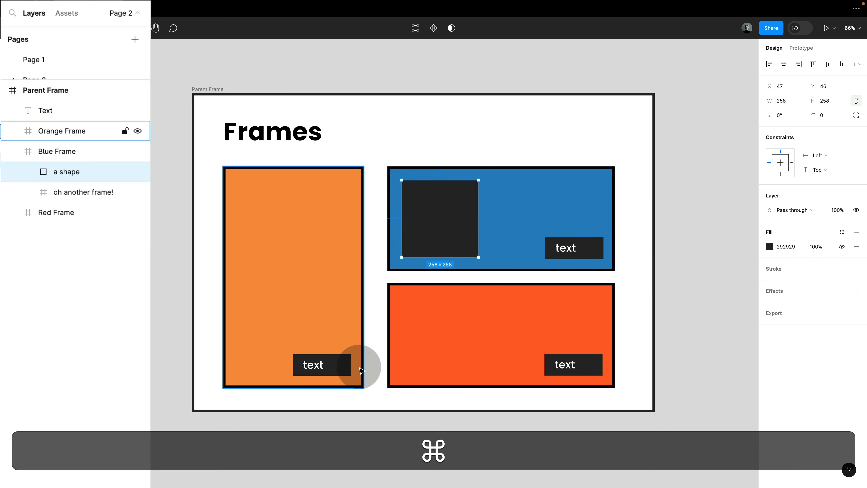
pyautogui.keyDown('super'); pyautogui.click(346, 362); pyautogui.keyUp('super')
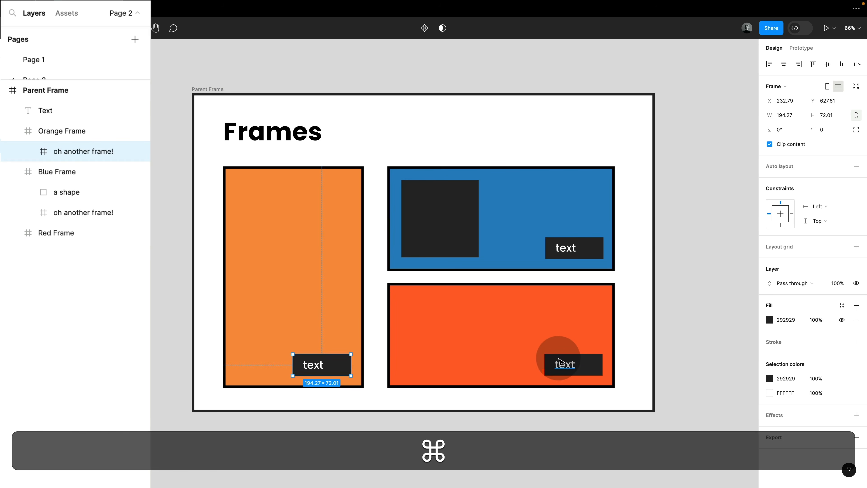
pyautogui.keyDown('super'); pyautogui.click(564, 364); pyautogui.keyUp('super')
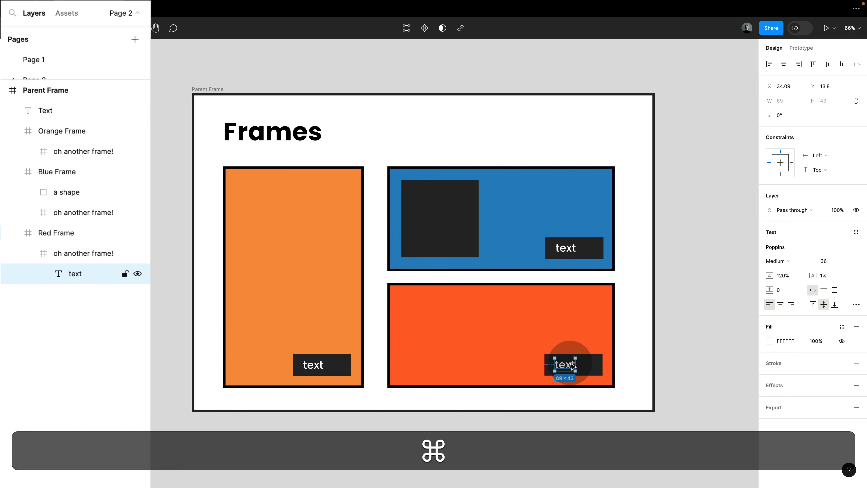
pyautogui.keyDown('super'); pyautogui.click(566, 248); pyautogui.keyUp('super')
pyautogui.press('Escape')
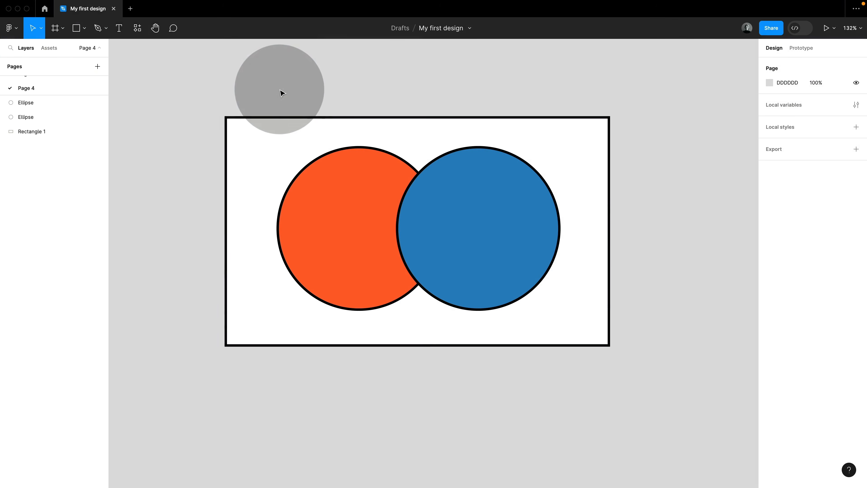
# Select both circles and the white rectangle on Page 4 and group them
pyautogui.moveTo(180, 79); pyautogui.dragTo(214, 99)
pyautogui.moveTo(302, 155)
pyautogui.mouseDown()
pyautogui.moveTo(649, 351)
pyautogui.moveTo(668, 375)
pyautogui.mouseUp()
pyautogui.press('super')
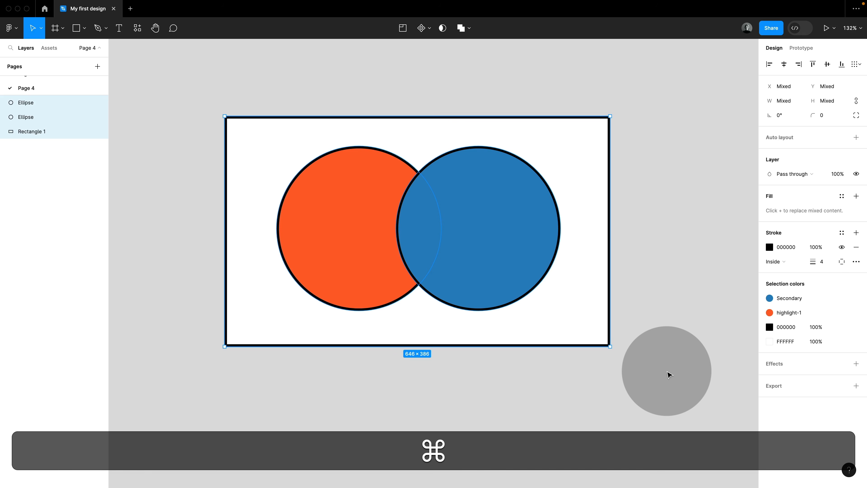
pyautogui.press('super+g')
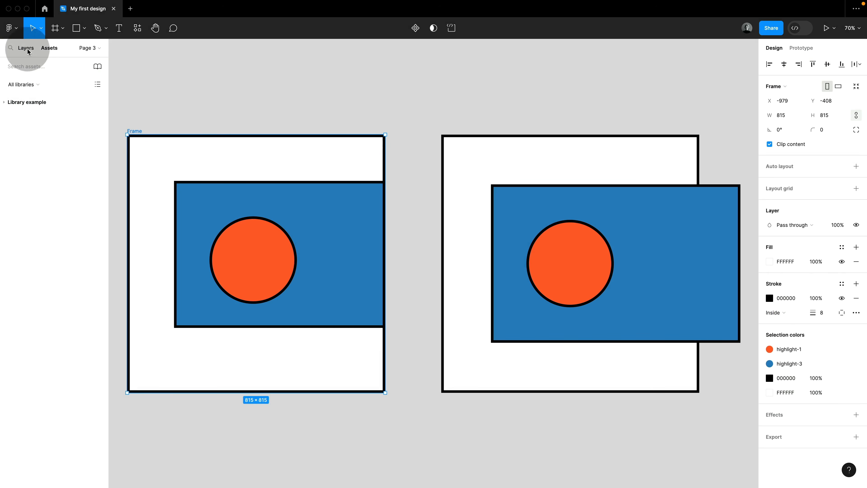
# Show Page 3's layers, expand Frame to inspect its BlueFrame layer, and select the Group beside it
pyautogui.click(98, 49)
pyautogui.click(219, 115)
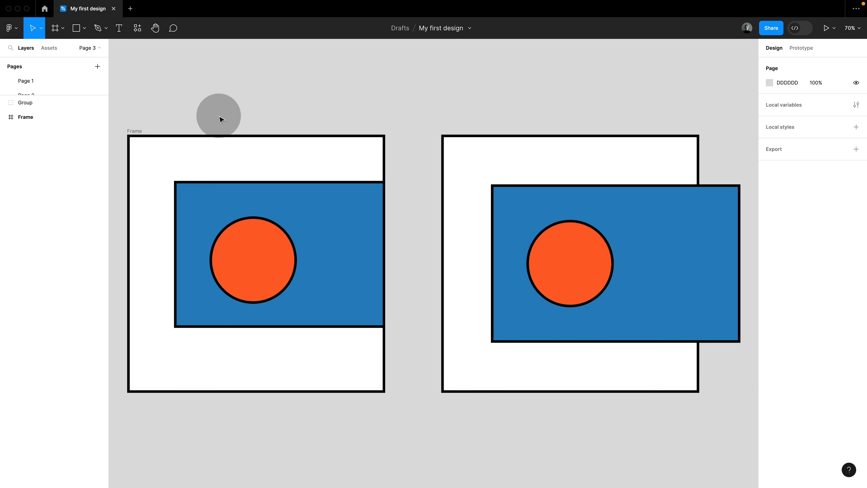
pyautogui.click(133, 133)
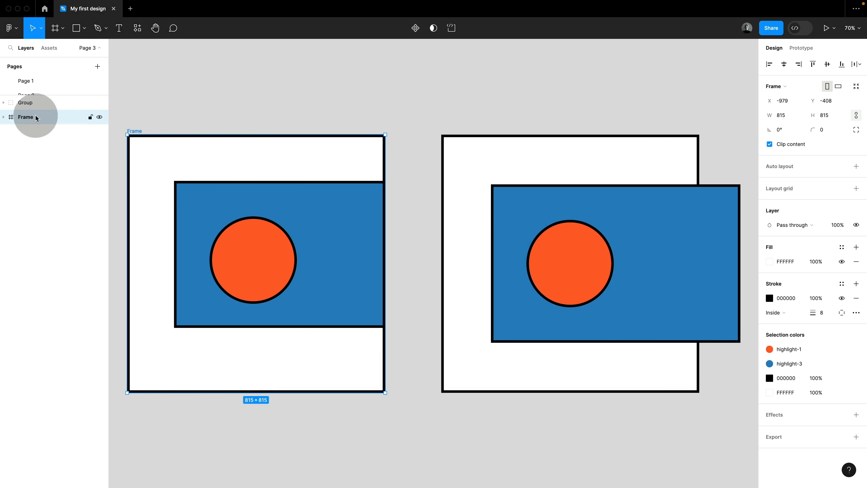
pyautogui.click(3, 117)
pyautogui.click(45, 133)
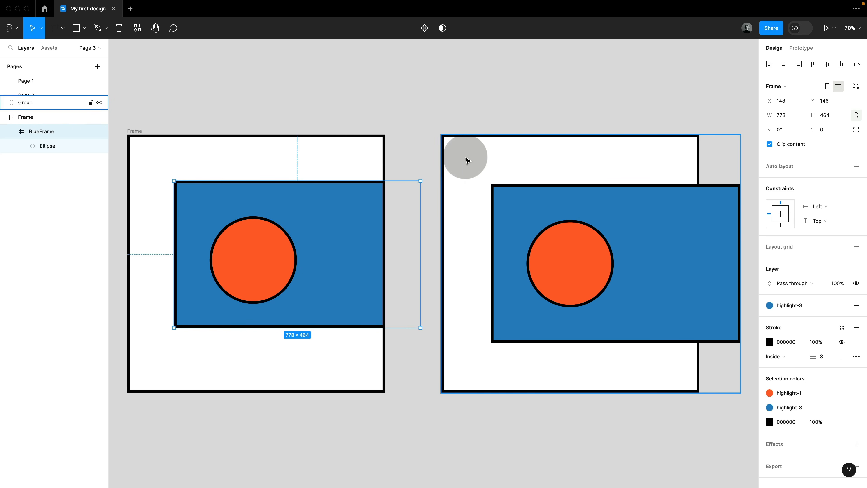
pyautogui.click(467, 159)
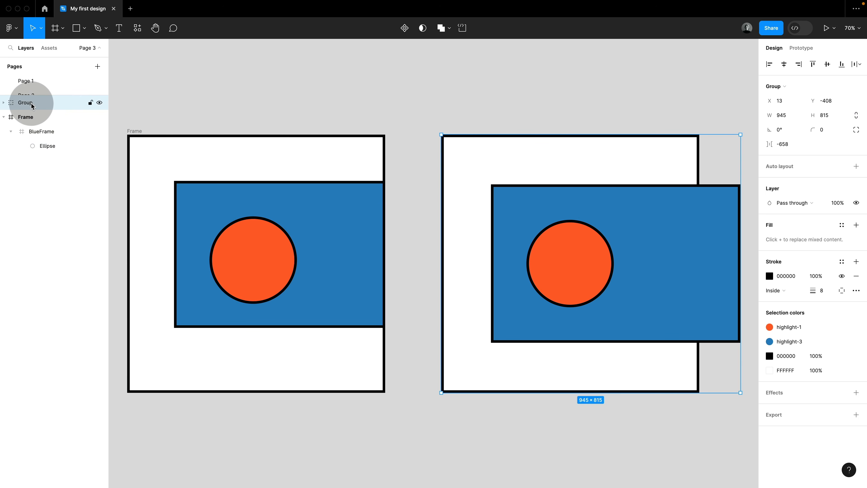
# Move Frame to about X -936 and Group to about X 24, Y -399
pyautogui.click(139, 116)
pyautogui.click(136, 132)
pyautogui.moveTo(185, 154)
pyautogui.mouseDown()
pyautogui.moveTo(168, 169)
pyautogui.moveTo(202, 167)
pyautogui.moveTo(197, 151)
pyautogui.mouseUp()
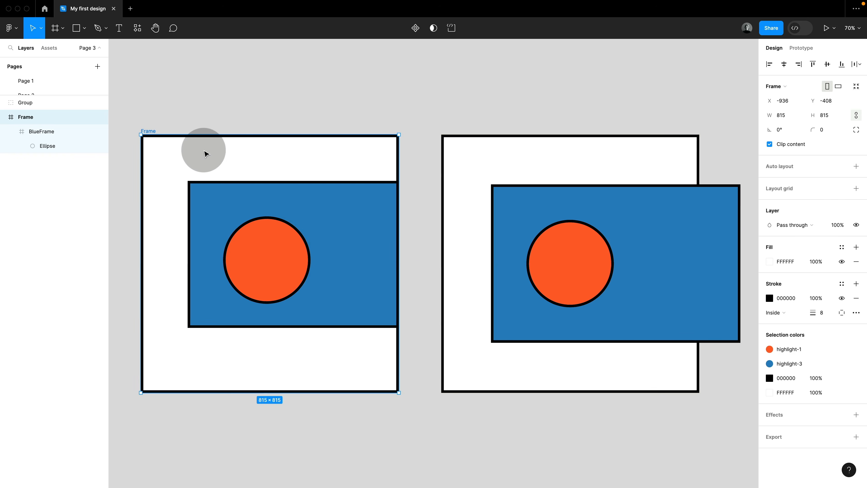
pyautogui.click(471, 147)
pyautogui.moveTo(492, 157)
pyautogui.mouseDown()
pyautogui.moveTo(482, 152)
pyautogui.moveTo(492, 161)
pyautogui.mouseUp()
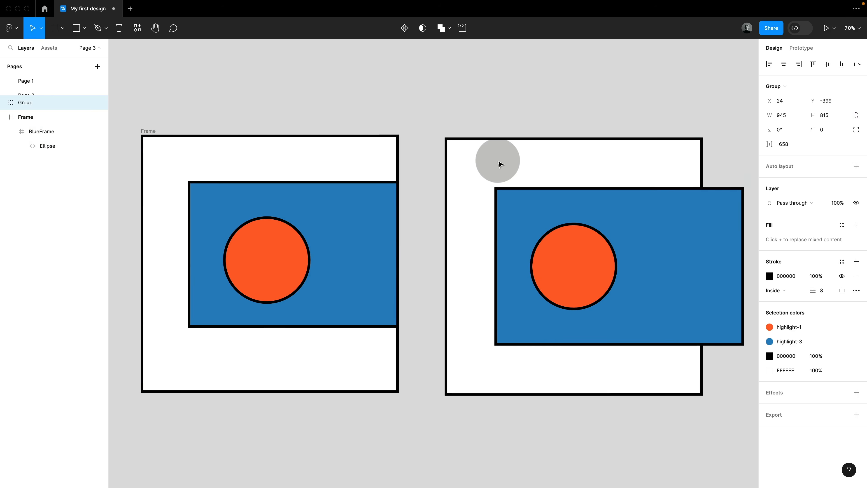
# Draw a frame about 2294 × 1647 around Frame and Group, and select each of them inside it
pyautogui.click(503, 123)
pyautogui.keyDown('ctrl'); pyautogui.scroll(-5, 504, 124); pyautogui.keyUp('ctrl')
pyautogui.scroll(1, 504, 124)
pyautogui.press('f')
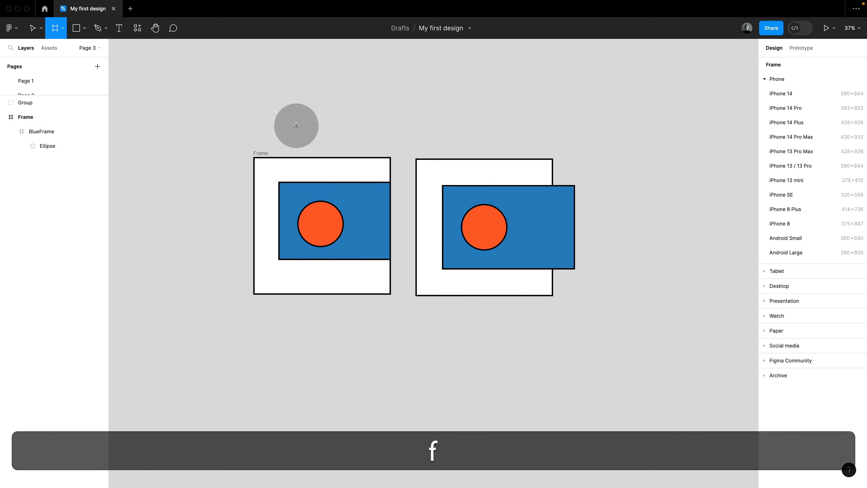
pyautogui.moveTo(222, 74); pyautogui.dragTo(610, 352)
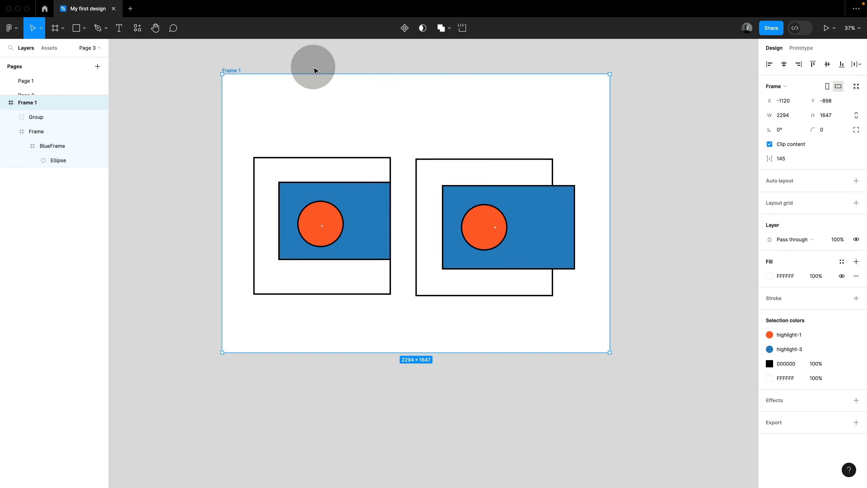
pyautogui.click(370, 251)
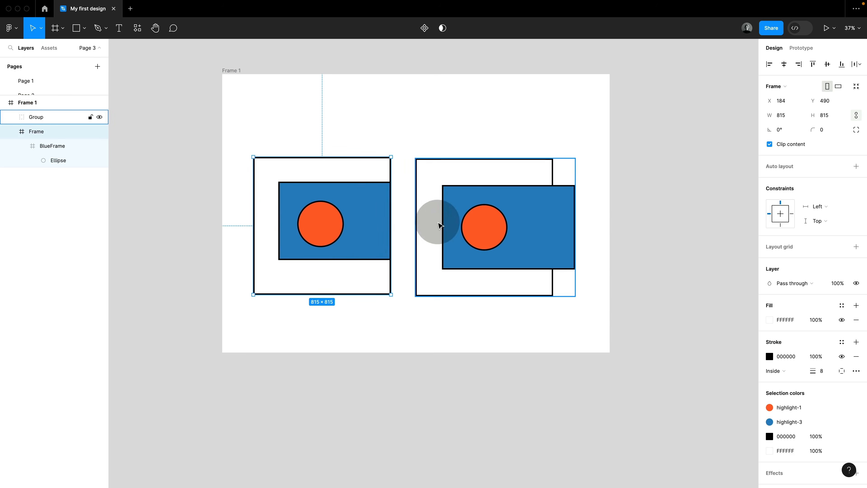
pyautogui.click(439, 220)
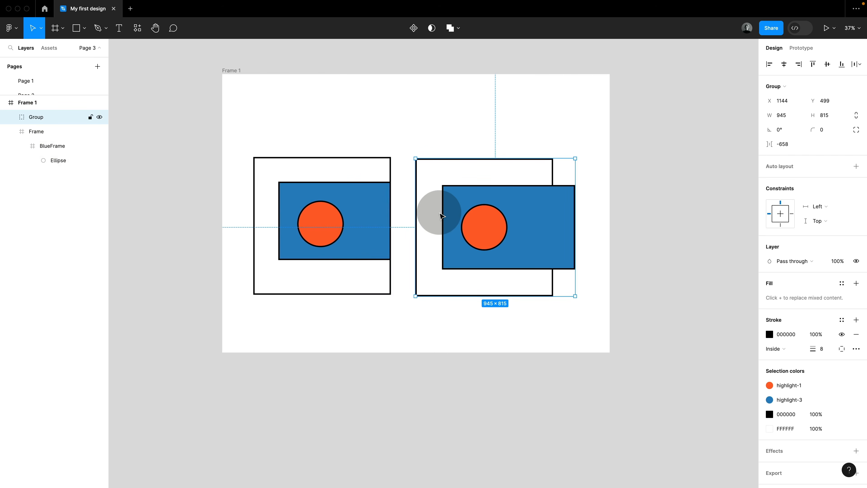
pyautogui.click(225, 99)
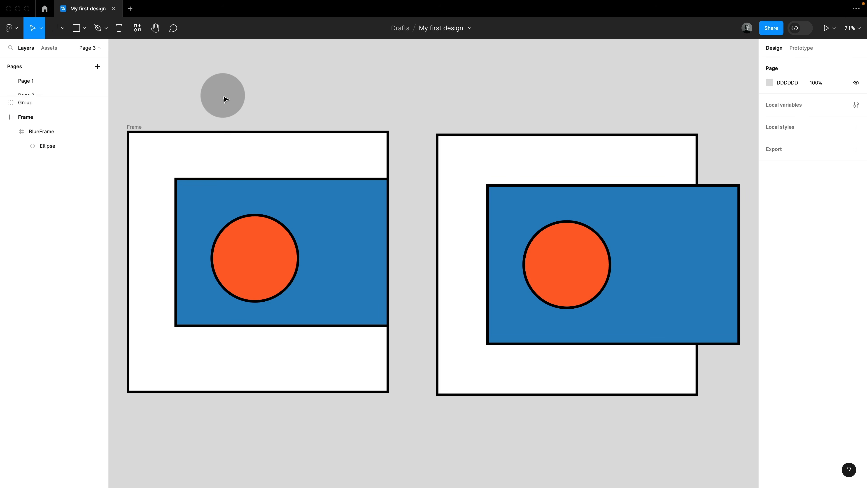
# Select the Group on Page 3 and view the container types it can be converted to, keeping it a group
pyautogui.click(513, 162)
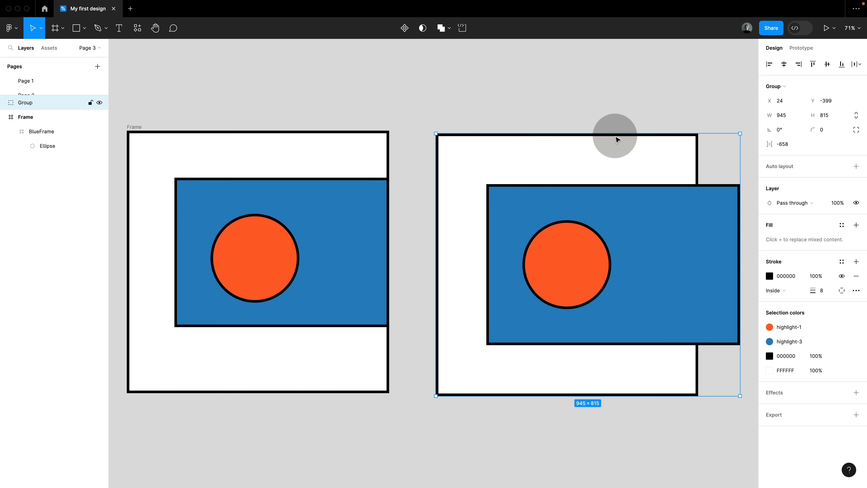
pyautogui.click(615, 123)
pyautogui.click(610, 147)
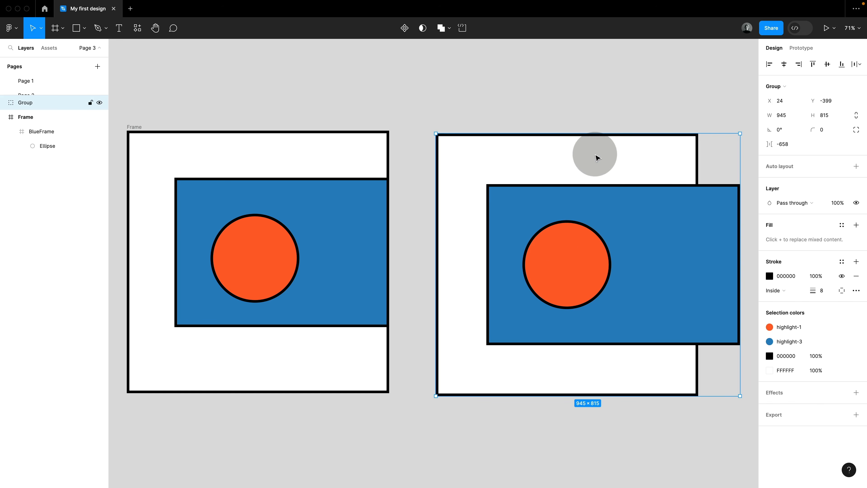
pyautogui.click(773, 86)
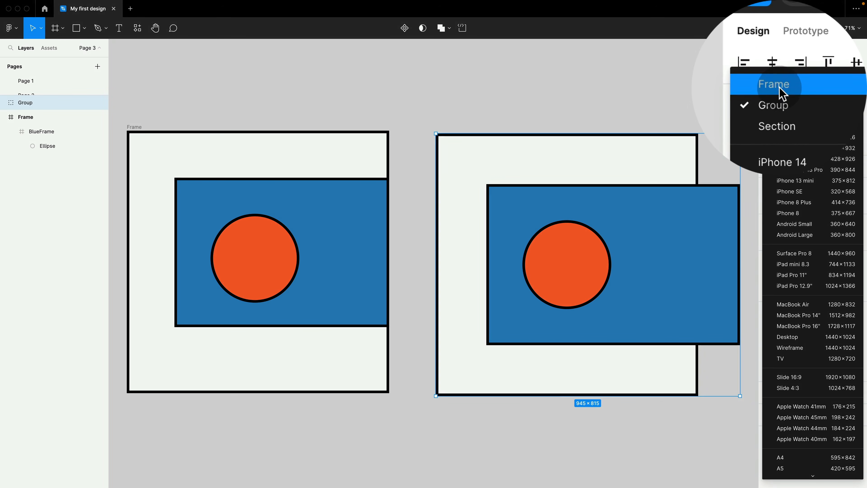
pyautogui.click(781, 93)
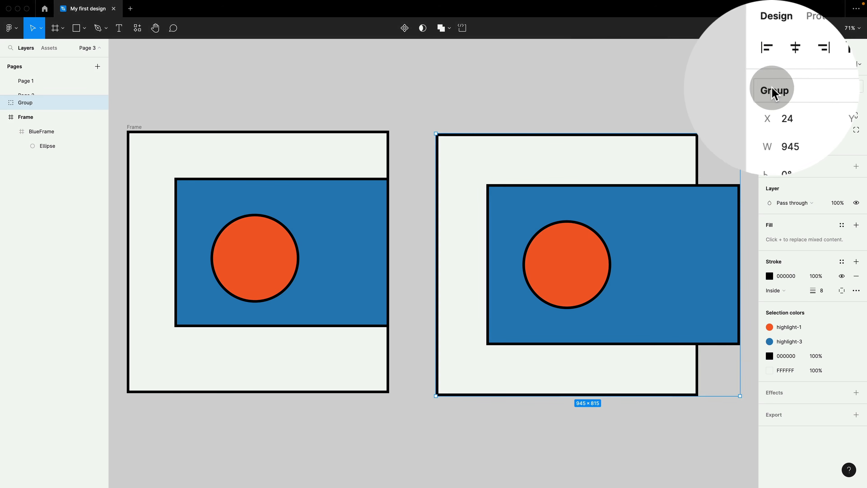
pyautogui.click(778, 91)
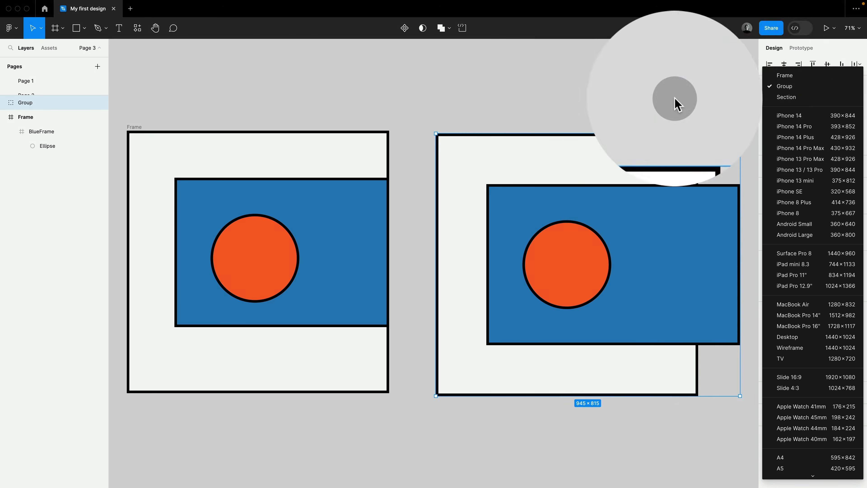
pyautogui.click(427, 123)
pyautogui.press('Escape')
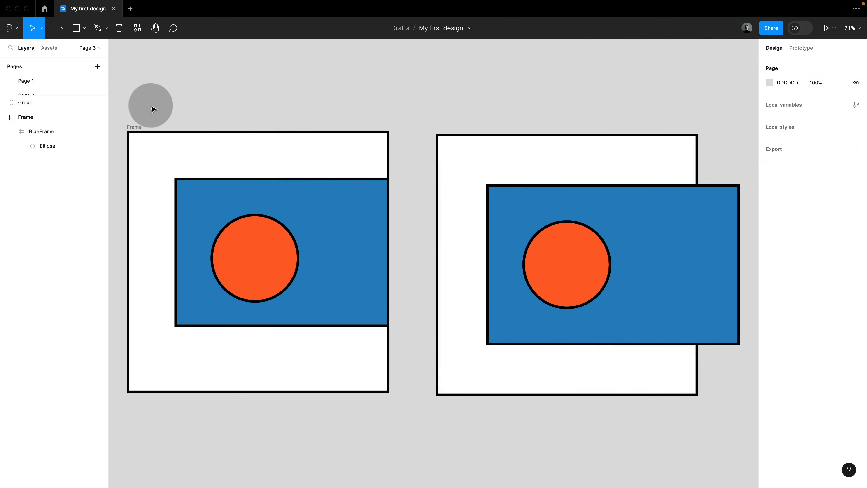
# Select Frame and view its container type options without converting it, and clear the selection
pyautogui.click(132, 125)
pyautogui.click(779, 88)
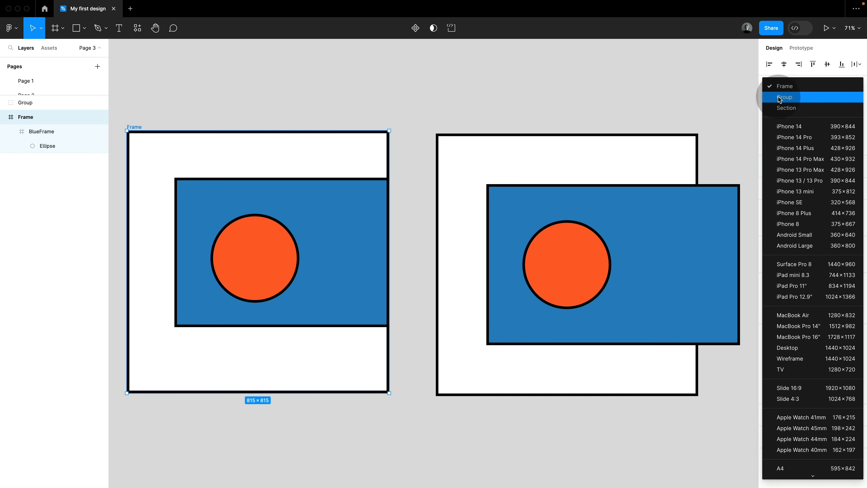
pyautogui.click(694, 93)
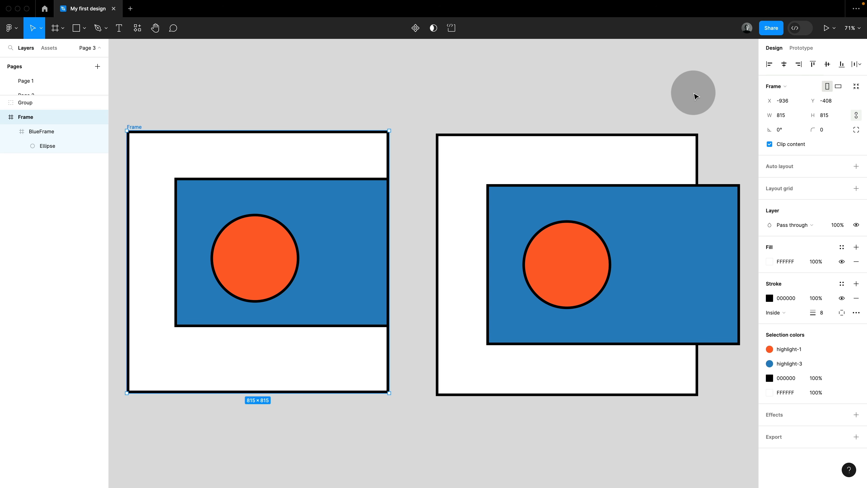
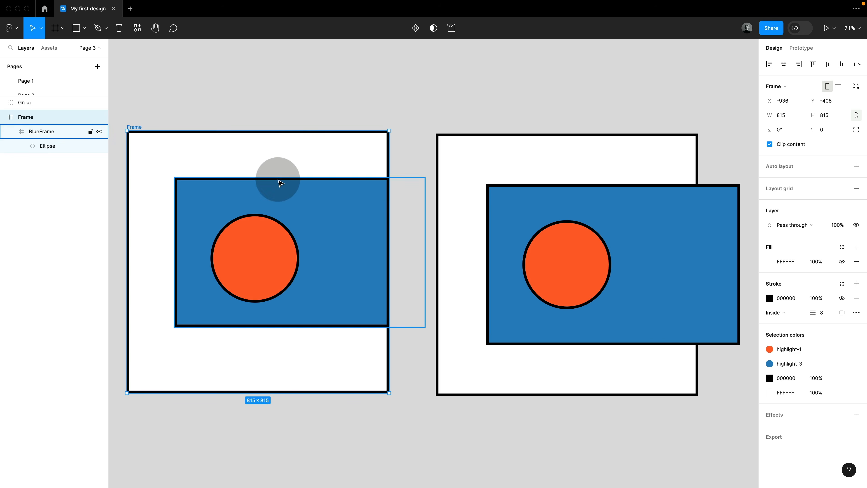
pyautogui.click(272, 175)
pyautogui.click(190, 107)
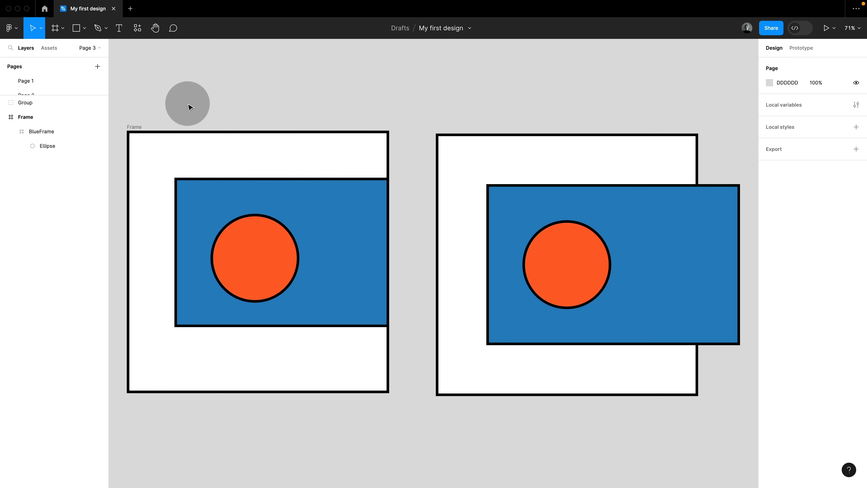
# Switch Clip content off and back on for Frame to compare how BlueFrame is cropped
pyautogui.click(133, 128)
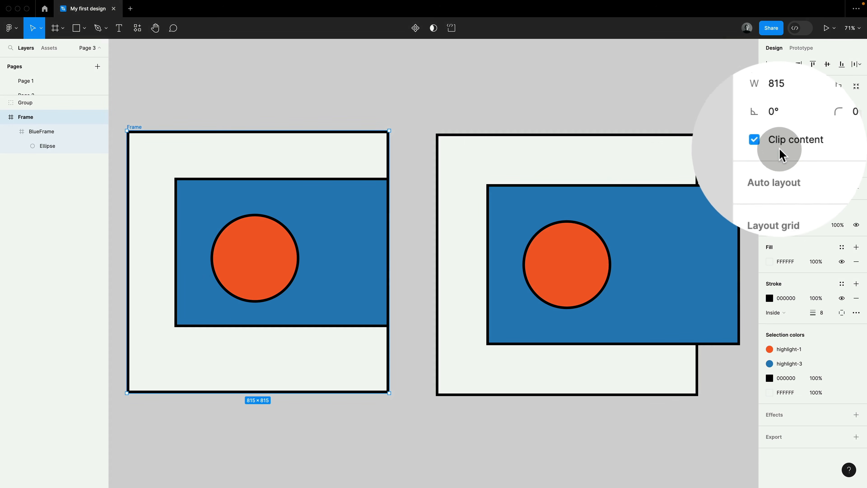
pyautogui.click(770, 147)
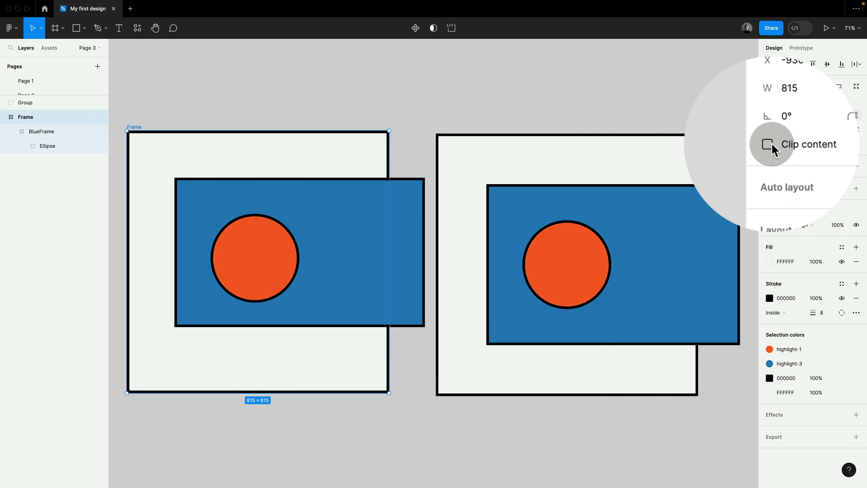
pyautogui.click(770, 147)
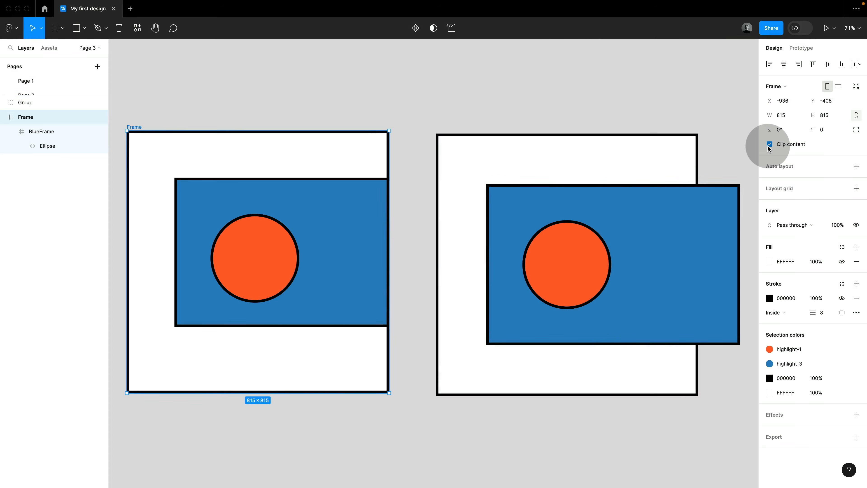
pyautogui.click(770, 145)
pyautogui.click(769, 145)
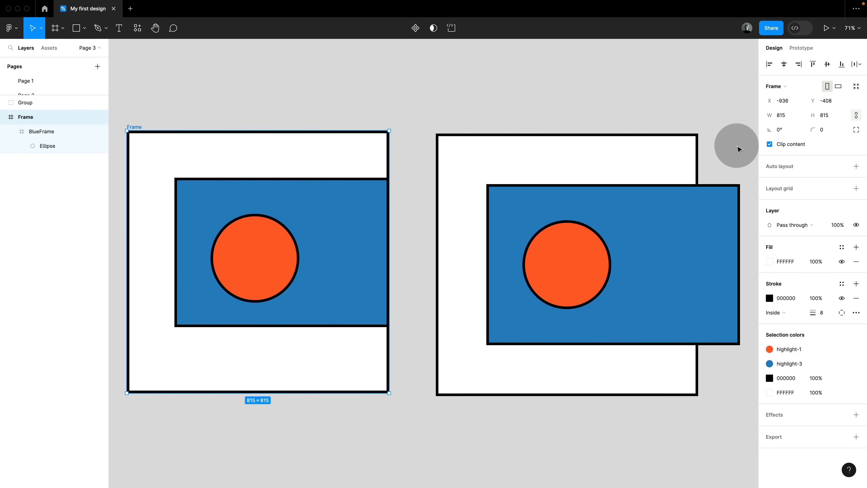
pyautogui.click(779, 146)
pyautogui.click(779, 145)
# Narrow the BlueFrame inside Group to 658 × 500 so its edge meets the white rectangle's edge
pyautogui.click(687, 169)
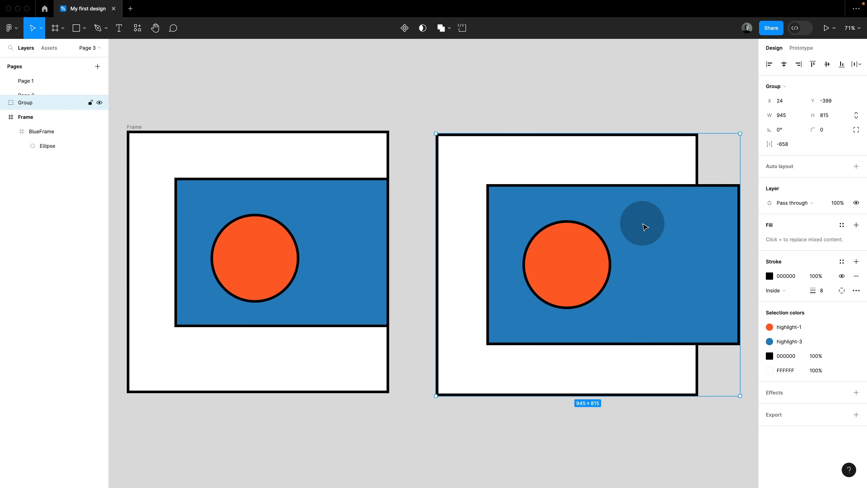
pyautogui.doubleClick(622, 164)
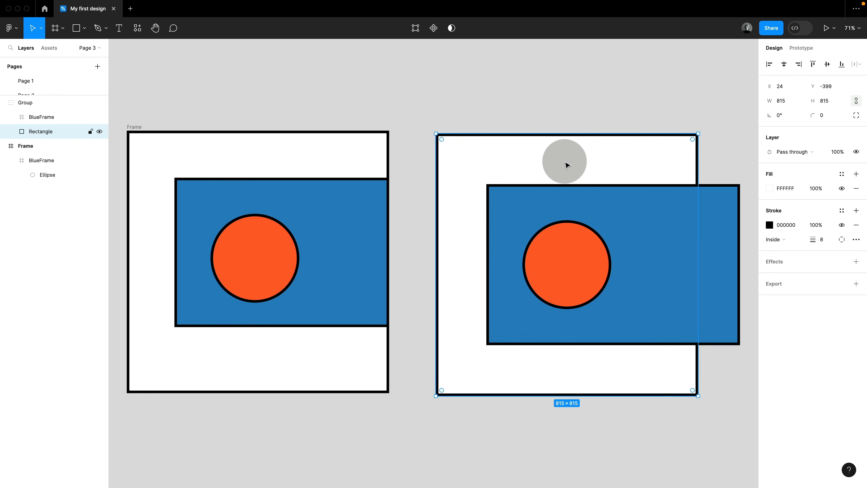
pyautogui.click(699, 232)
pyautogui.moveTo(739, 245); pyautogui.dragTo(698, 243)
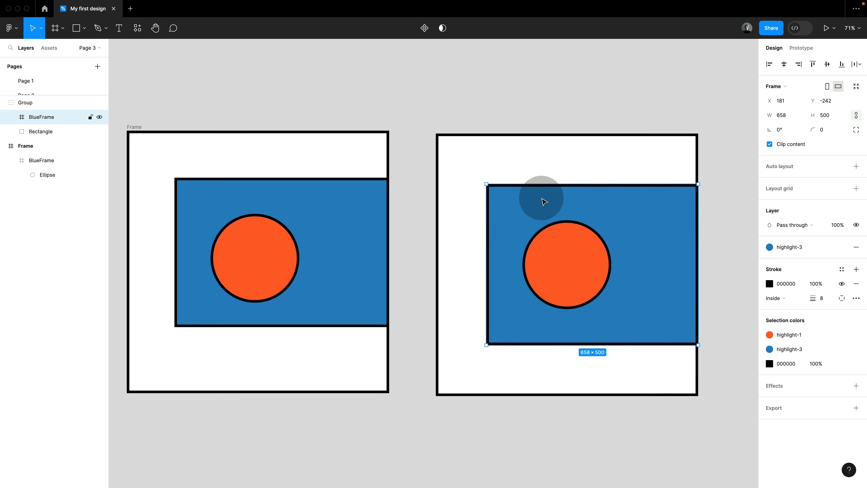
# Select the white Rectangle inside Group, Frame, and the whole Group in turn to compare their properties
pyautogui.click(559, 180)
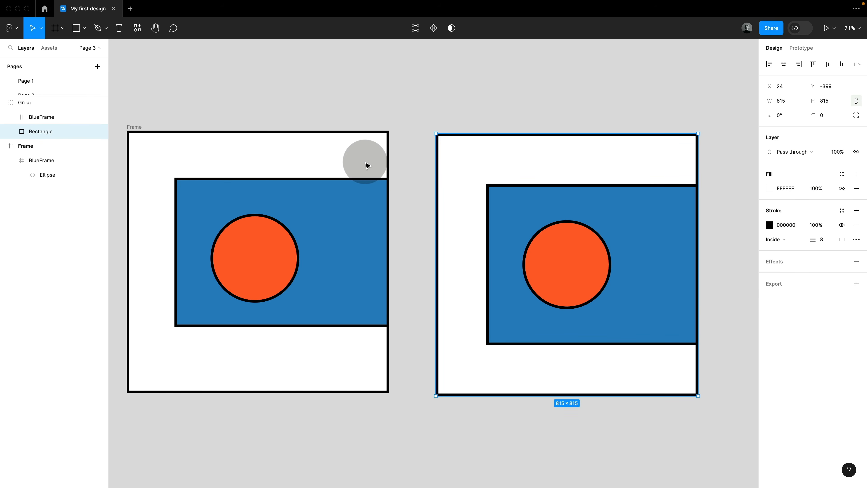
pyautogui.click(366, 165)
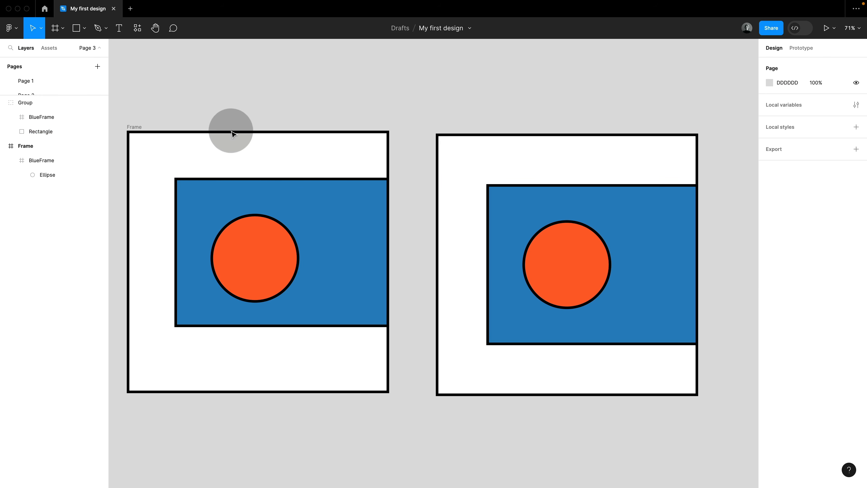
pyautogui.click(136, 127)
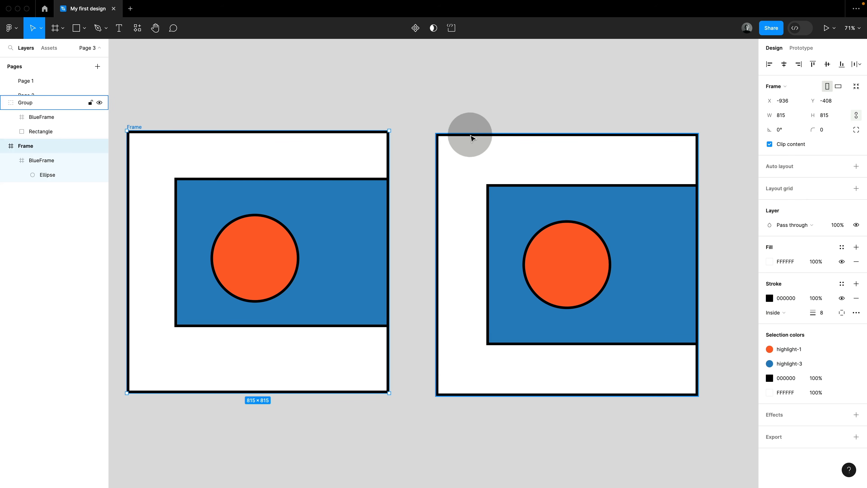
pyautogui.click(476, 144)
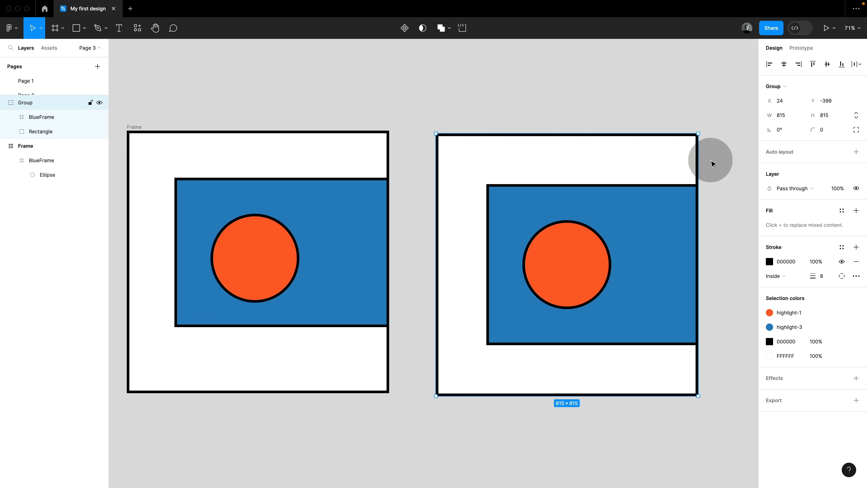
# Try auto layout on the group containing the BlueFrame and Rectangle, and remove it again
pyautogui.click(856, 152)
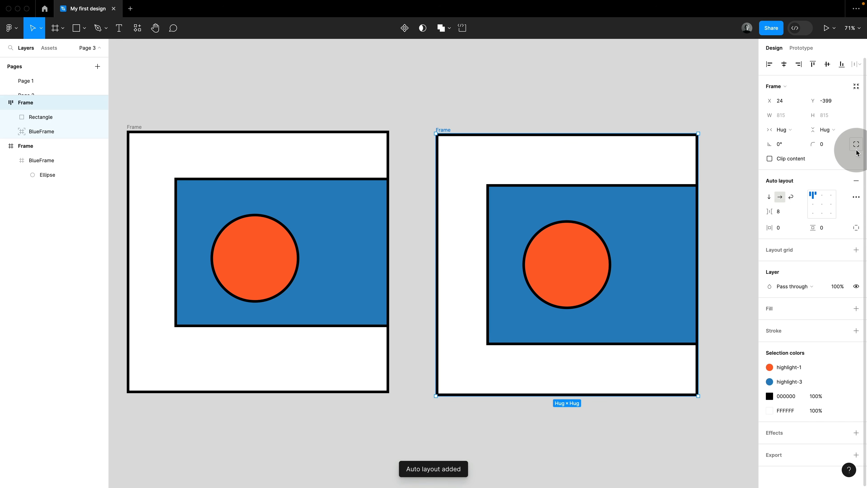
pyautogui.click(856, 180)
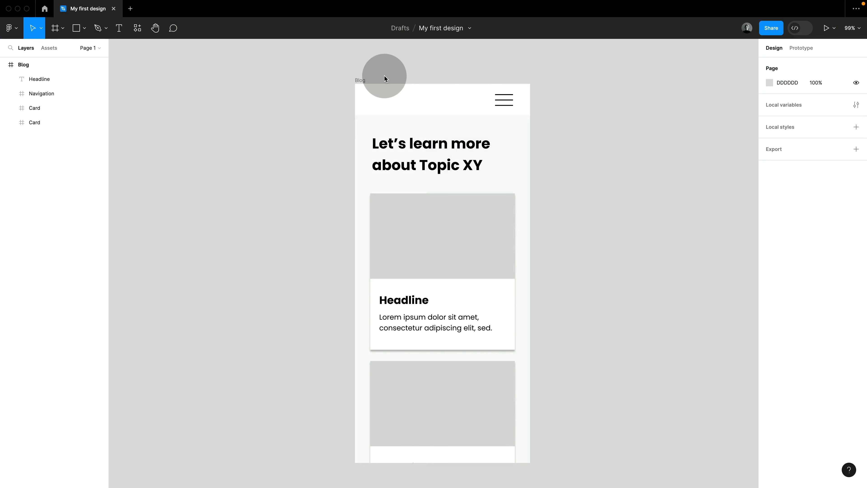
# Check the contents of the Blog frame's Navigation layer and move Navigation above Headline in the layer order
pyautogui.click(361, 80)
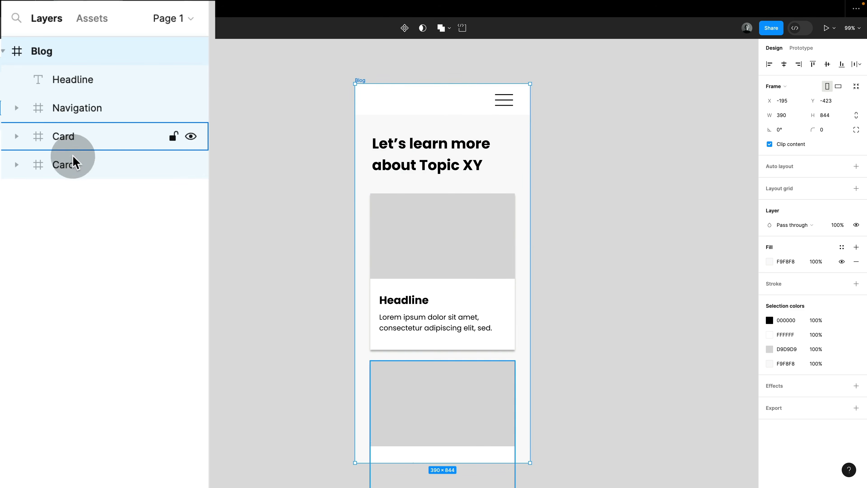
pyautogui.click(389, 101)
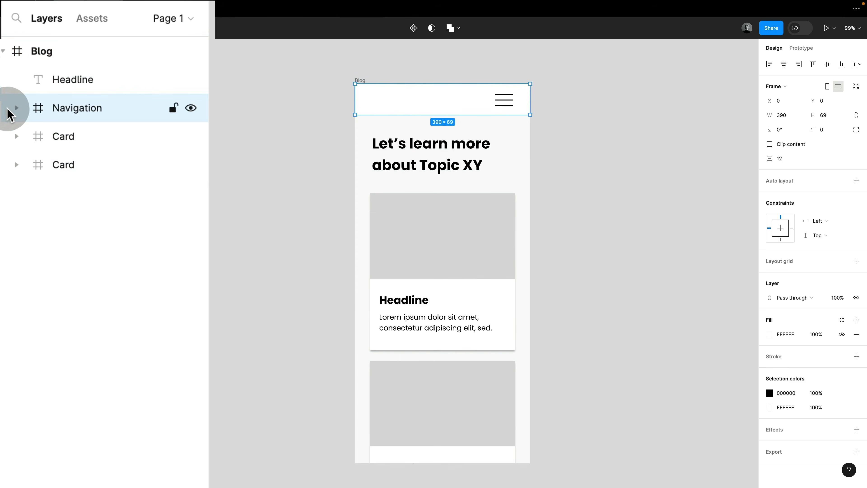
pyautogui.click(17, 108)
pyautogui.click(39, 138)
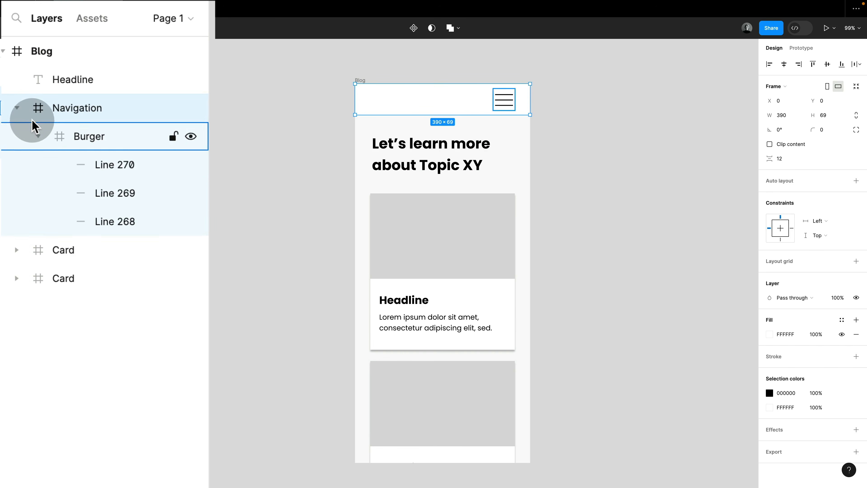
pyautogui.click(17, 108)
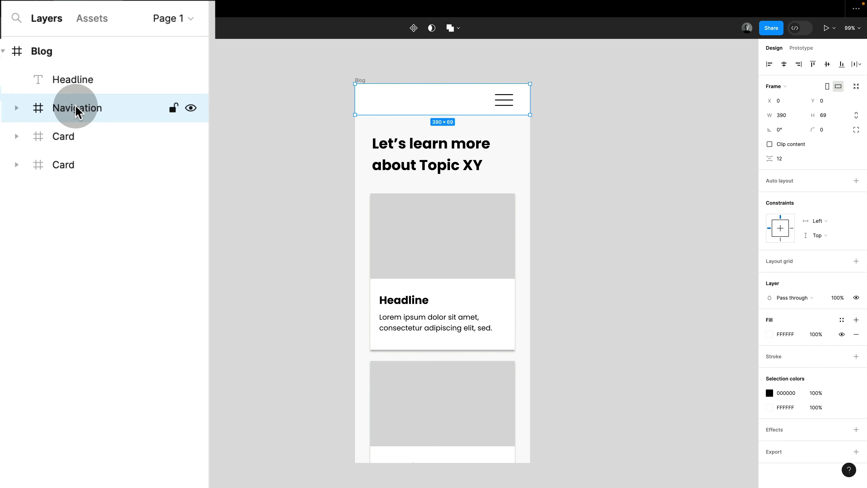
pyautogui.moveTo(78, 111); pyautogui.dragTo(78, 74)
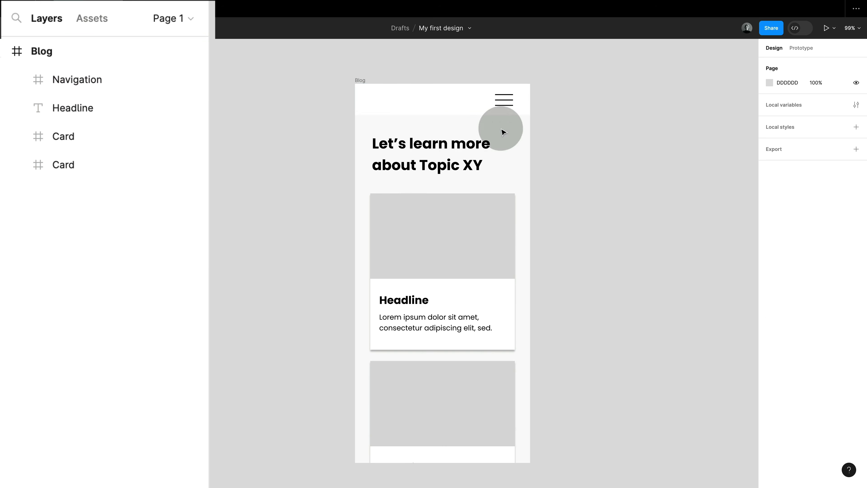
# Move the upper Card directly below Headline in the layer order, ahead of the other Card
pyautogui.click(465, 151)
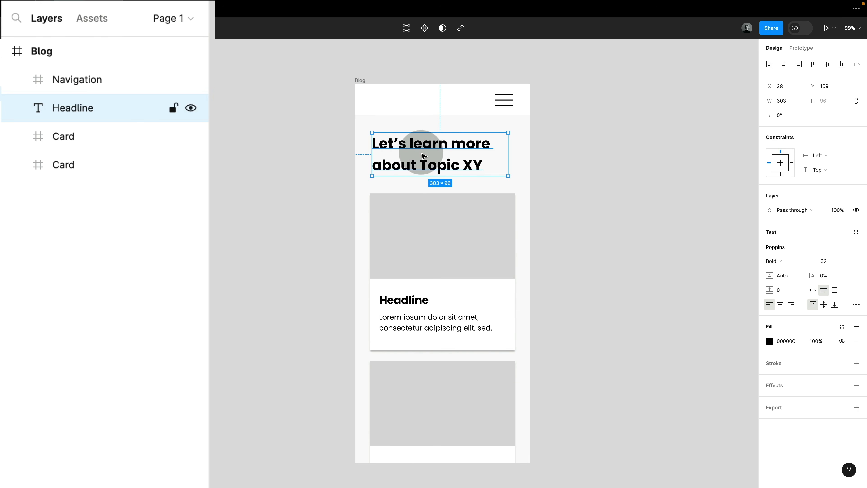
pyautogui.click(421, 205)
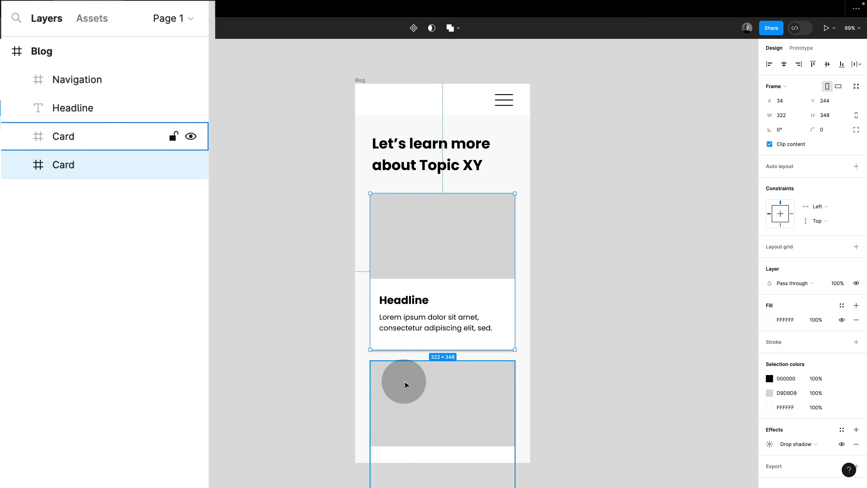
pyautogui.moveTo(87, 165); pyautogui.dragTo(91, 136)
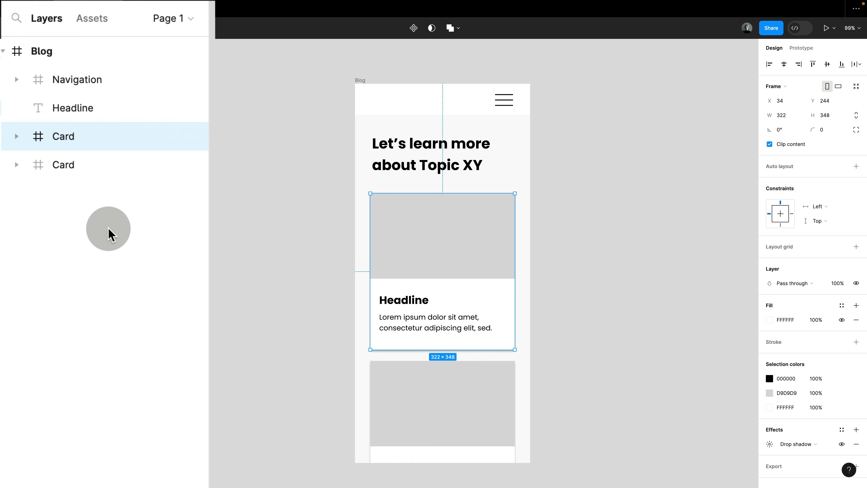
# Expand the upper Card's layers and examine its Headline and Lorem ipsum text layers
pyautogui.click(16, 136)
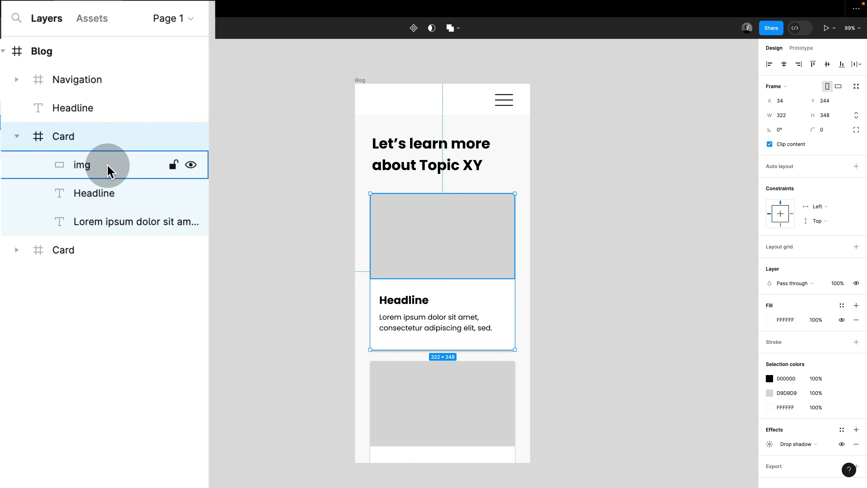
pyautogui.click(102, 197)
pyautogui.click(104, 235)
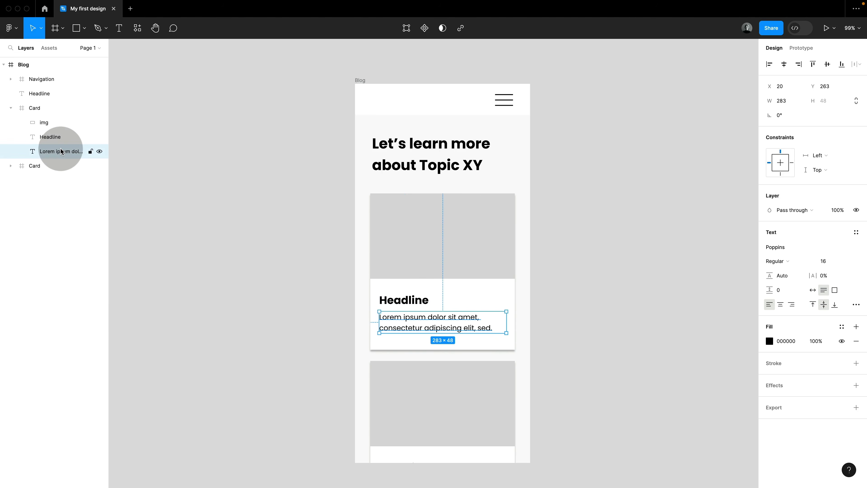
pyautogui.press('Escape')
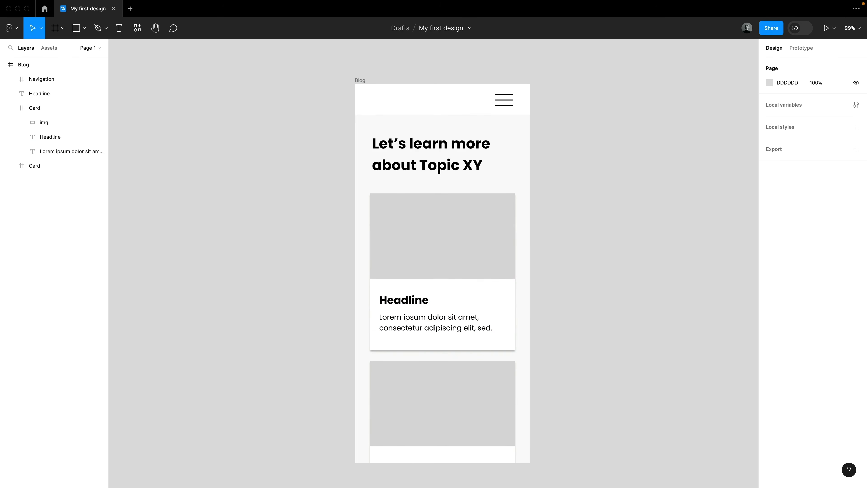
# Shift the Blog frame to the left on the canvas and place a new iPhone 14 frame on its right
pyautogui.moveTo(360, 80); pyautogui.dragTo(249, 78)
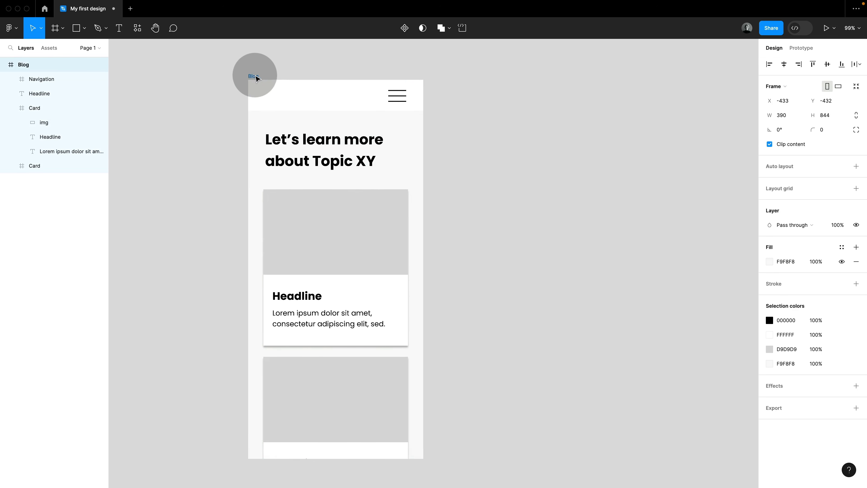
pyautogui.click(528, 154)
pyautogui.press('f')
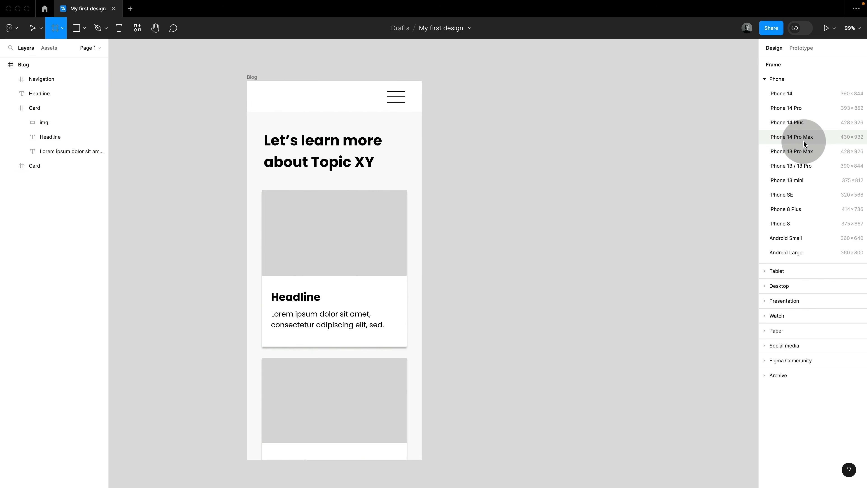
pyautogui.click(796, 97)
pyautogui.moveTo(467, 73); pyautogui.dragTo(505, 76)
pyautogui.click(507, 63)
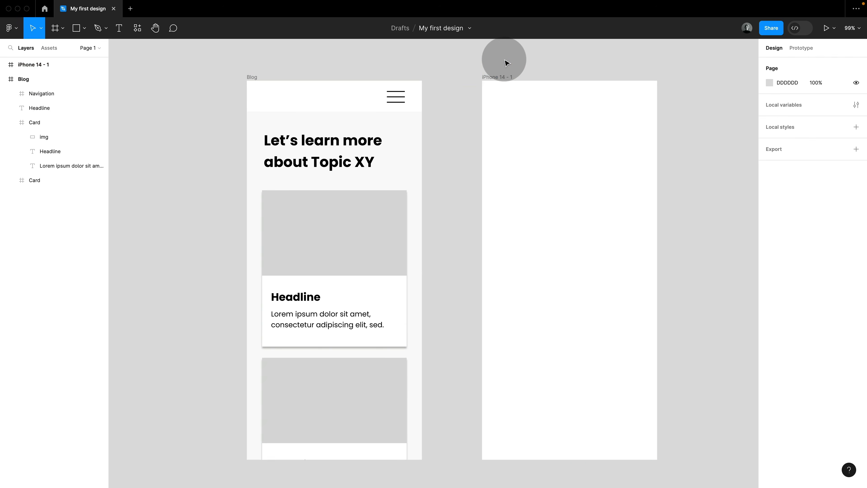
# Draw a horizontal line near the upper-right corner of the iPhone 14 frame and set its width to 40
pyautogui.hotkey('shift', '2')
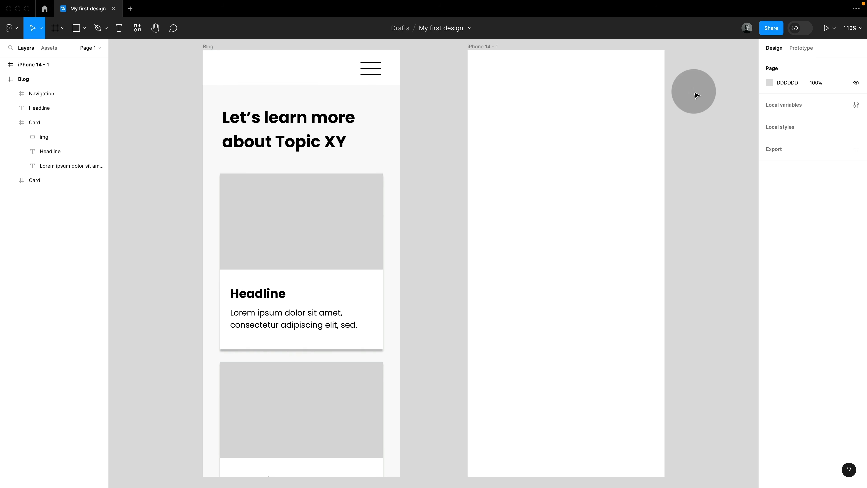
pyautogui.press('l')
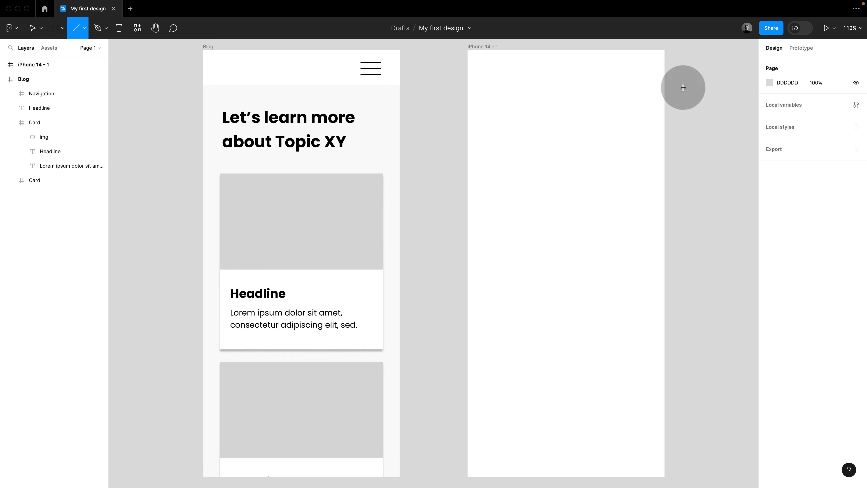
pyautogui.click(84, 31)
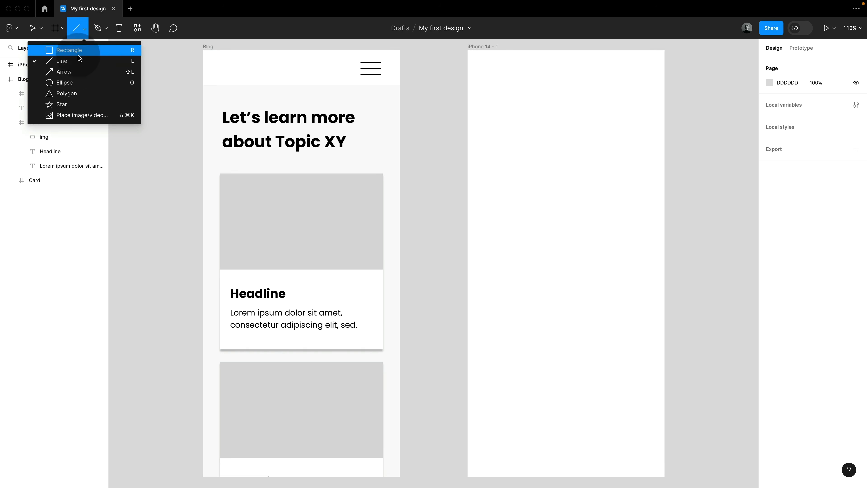
pyautogui.click(572, 66)
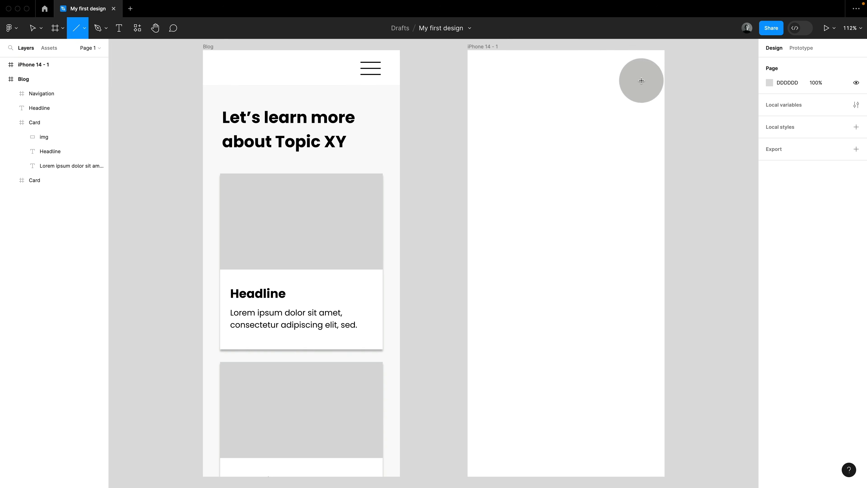
pyautogui.moveTo(631, 69); pyautogui.dragTo(650, 70)
pyautogui.click(778, 103)
pyautogui.write('40')
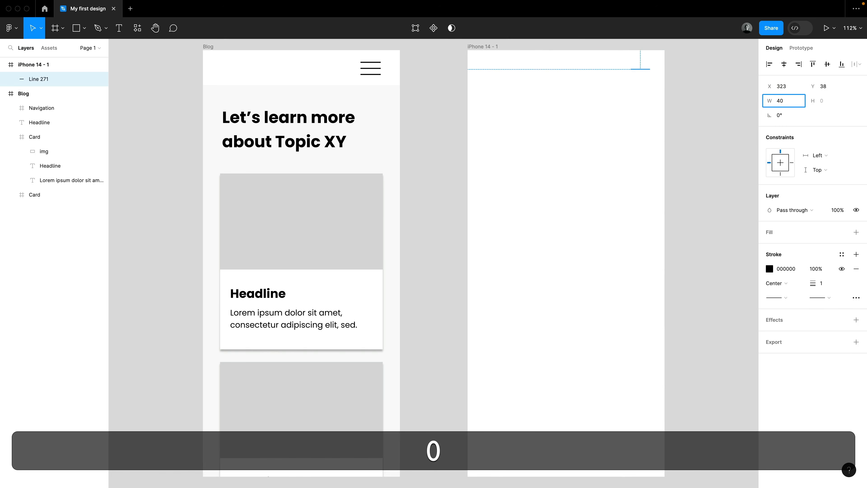
pyautogui.press('Return')
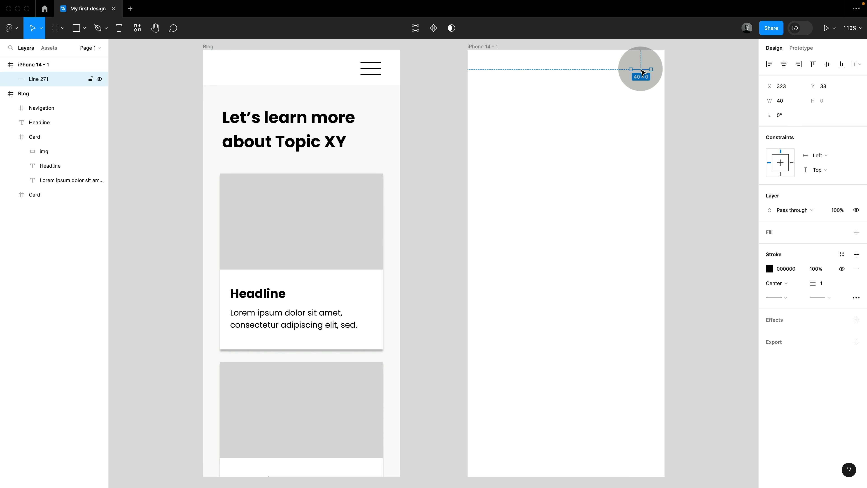
# Duplicate the line twice straight down at 12 spacing, and view the distribution options for all three lines
pyautogui.press('shift')
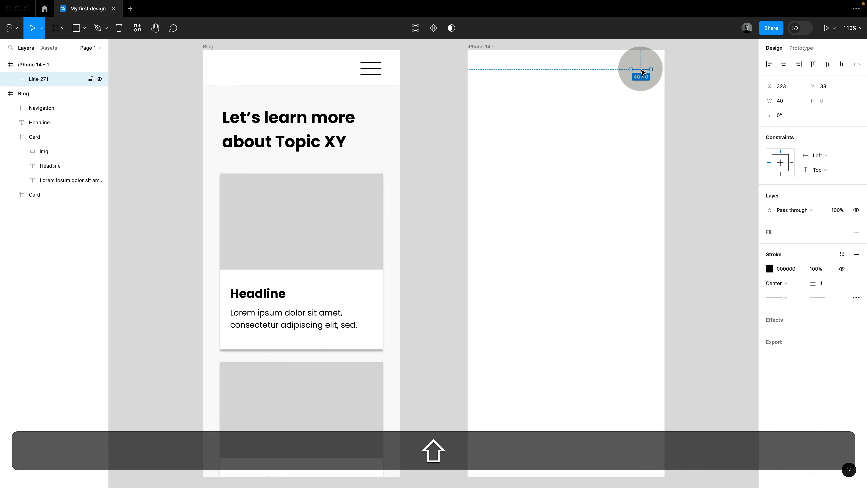
pyautogui.press('alt')
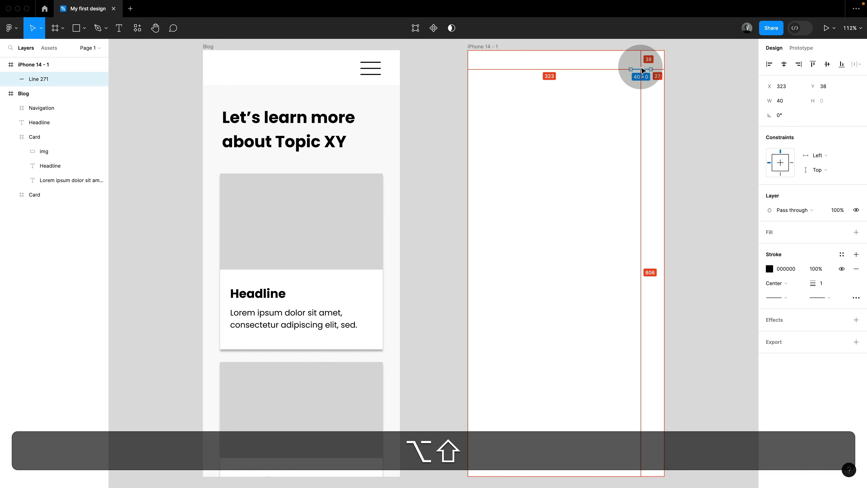
pyautogui.keyDown('alt'); pyautogui.keyDown('shift'); pyautogui.click(641, 70); pyautogui.keyUp('shift'); pyautogui.keyUp('alt')
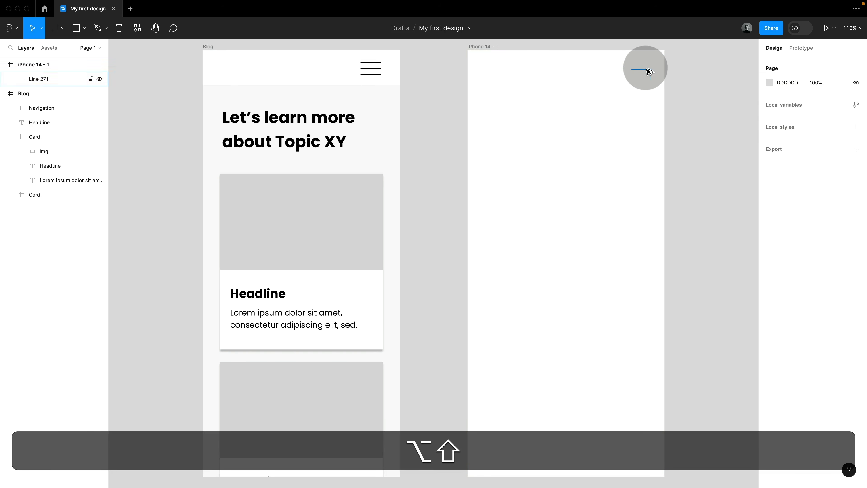
pyautogui.keyDown('alt'); pyautogui.keyDown('shift'); pyautogui.click(646, 69); pyautogui.keyUp('shift'); pyautogui.keyUp('alt')
pyautogui.keyDown('alt'); pyautogui.keyDown('shift'); pyautogui.moveTo(648, 70); pyautogui.dragTo(624, 64); pyautogui.keyUp('shift'); pyautogui.keyUp('alt')
pyautogui.click(676, 89)
pyautogui.click(860, 64)
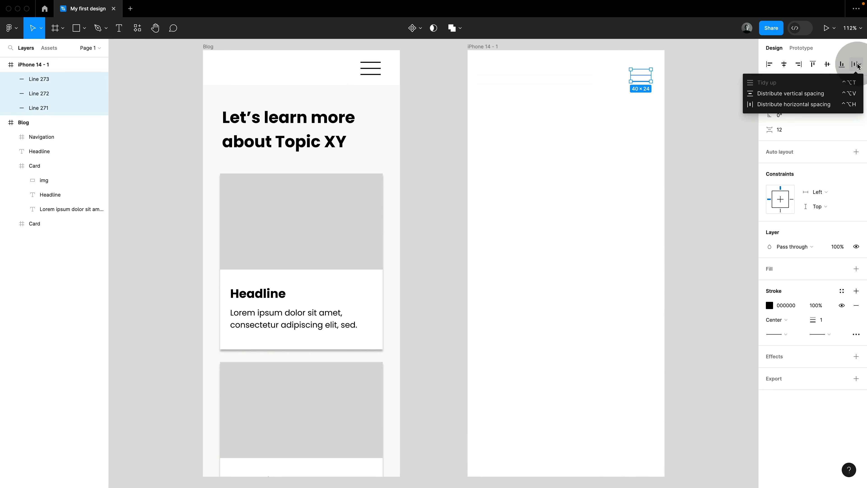
pyautogui.click(722, 94)
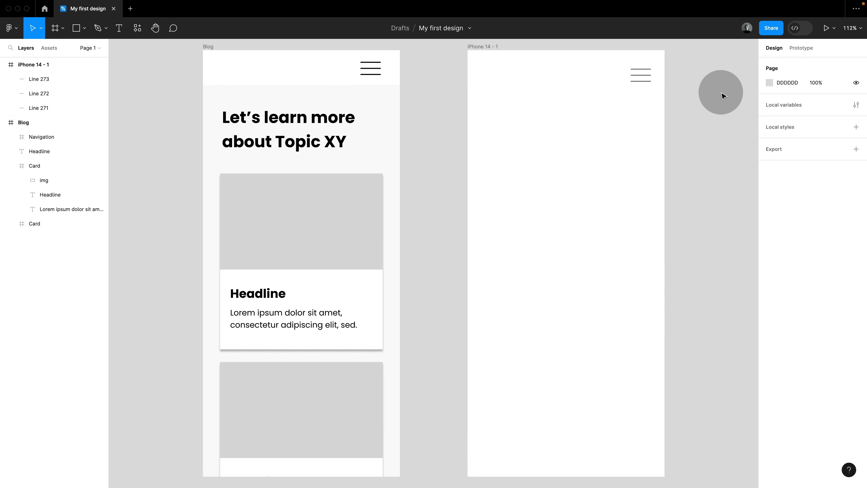
# Set the stroke weight of all three lines in the iPhone 14 frame to 2
pyautogui.moveTo(674, 91); pyautogui.dragTo(619, 52)
pyautogui.click(824, 320)
pyautogui.write('2')
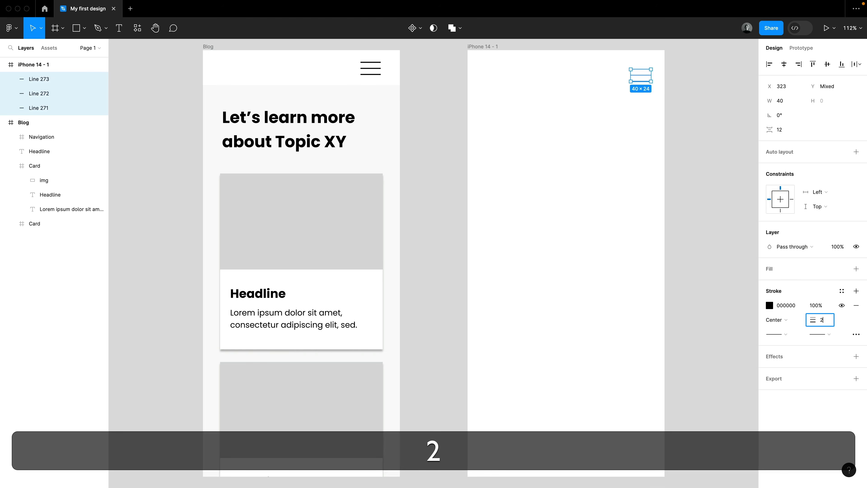
pyautogui.press('Return')
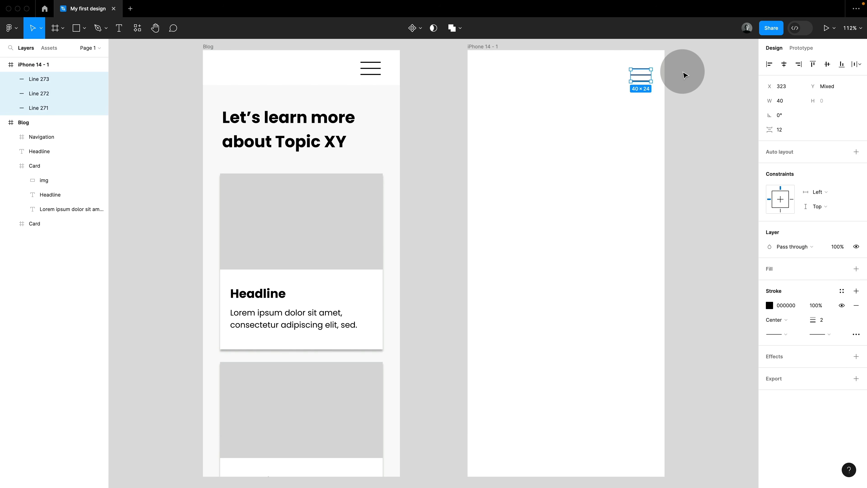
# Group the three lines and rename the group as Burger
pyautogui.press('super')
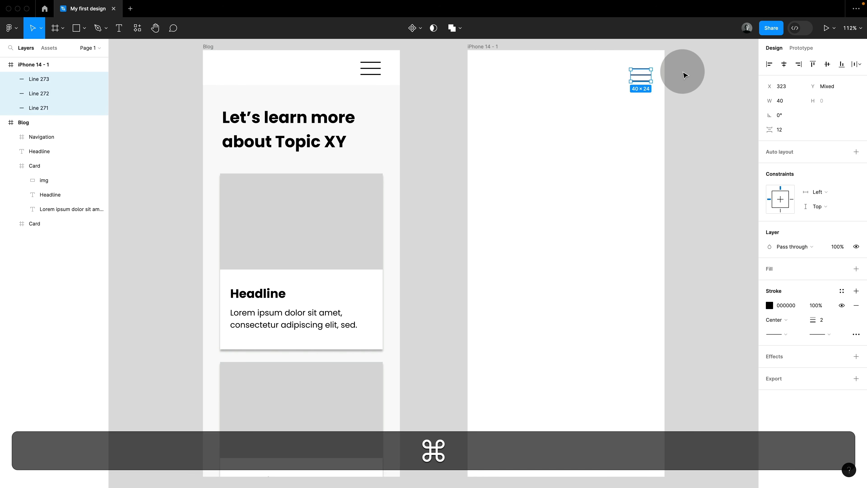
pyautogui.press('super+g')
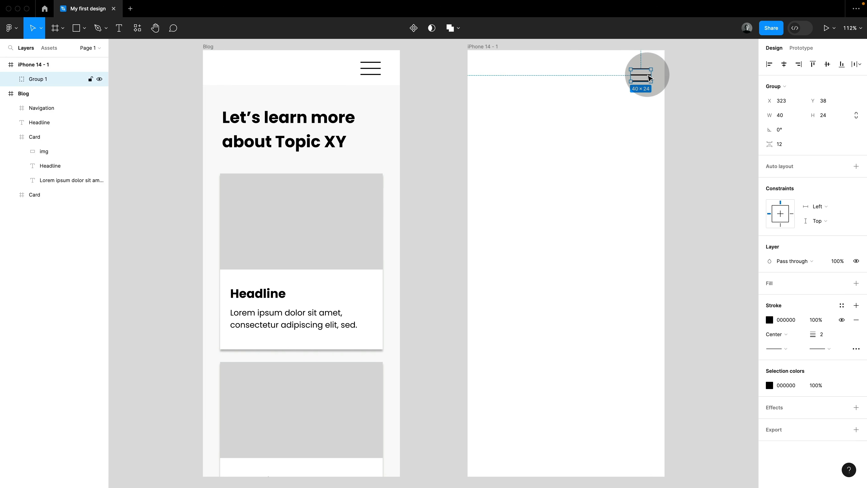
pyautogui.doubleClick(39, 80)
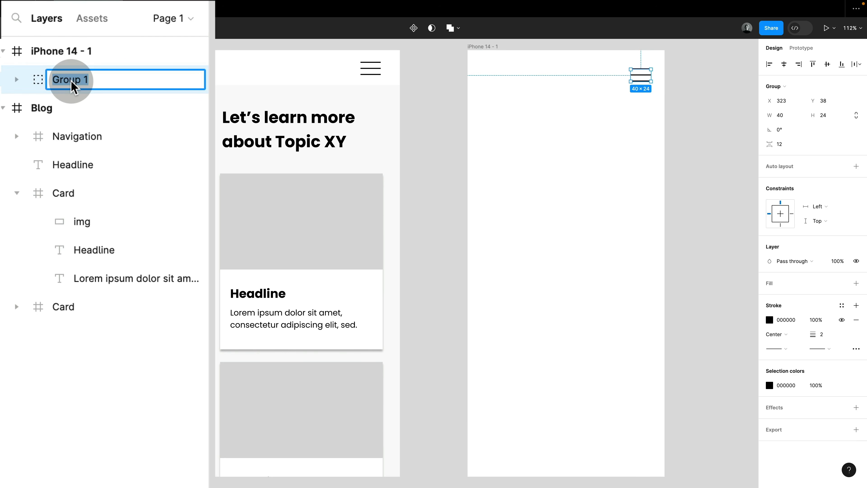
pyautogui.write('Burger')
pyautogui.click(700, 129)
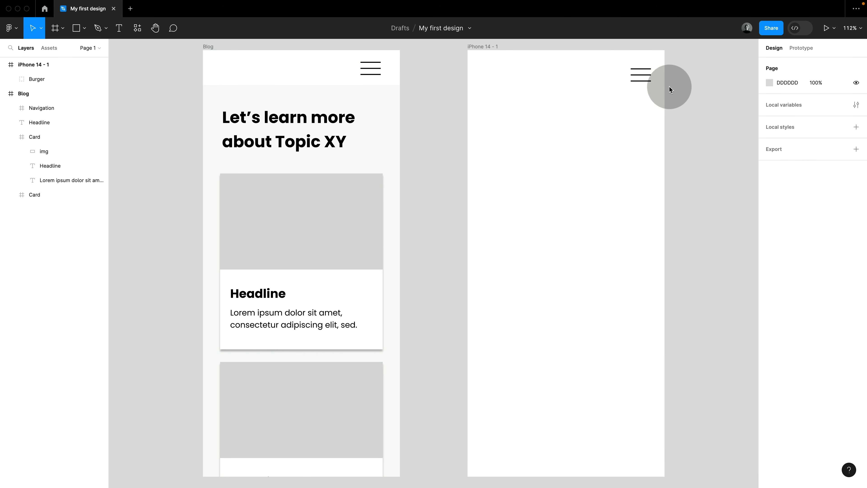
# Select the Burger group in the iPhone 14 frame and examine its container type options
pyautogui.click(645, 79)
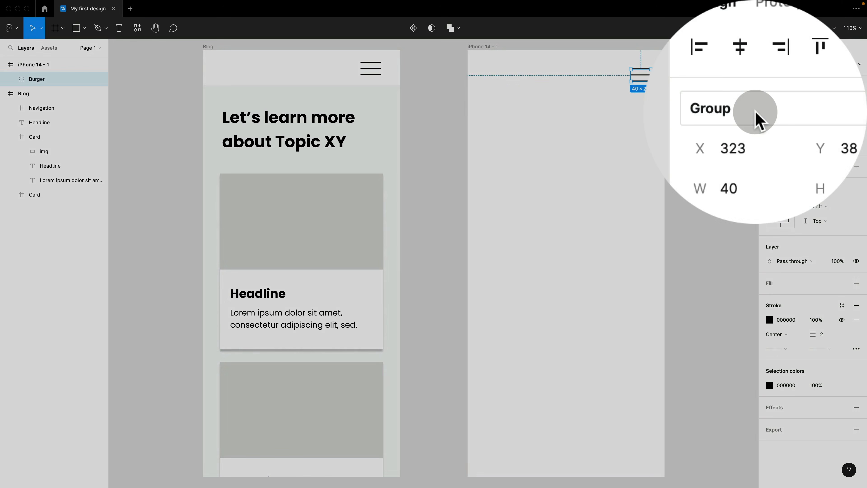
pyautogui.click(785, 92)
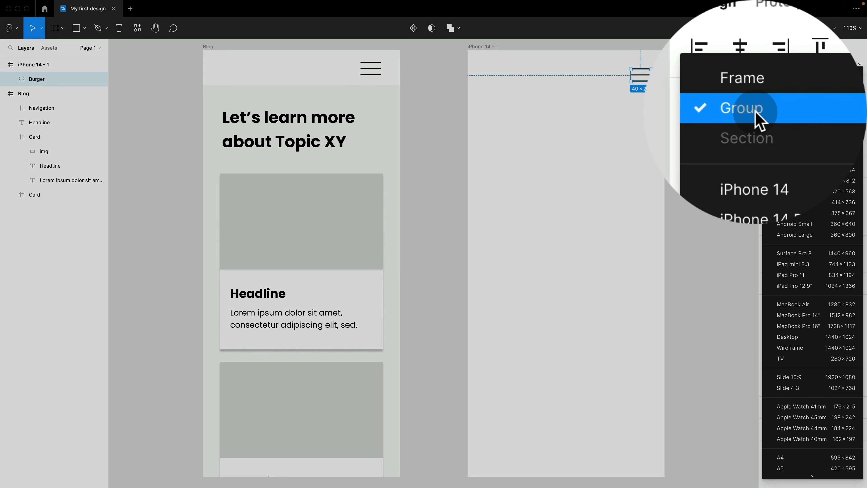
pyautogui.click(791, 78)
pyautogui.click(786, 89)
pyautogui.click(785, 99)
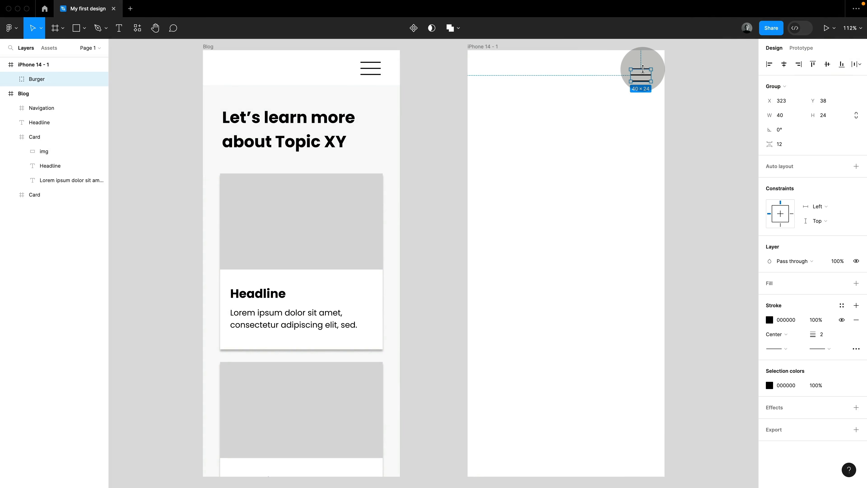
# Try stretching the Burger group's height from its upper edge, and undo the resize
pyautogui.moveTo(643, 67); pyautogui.dragTo(642, 61)
pyautogui.moveTo(642, 65); pyautogui.dragTo(642, 68)
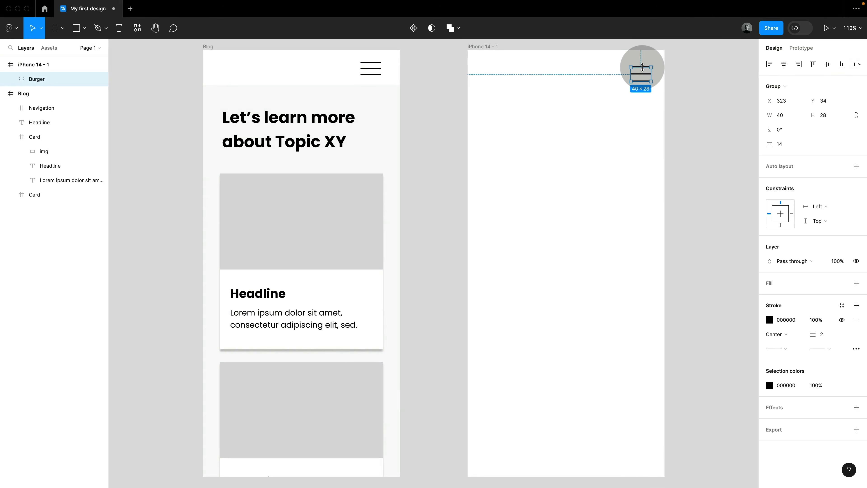
pyautogui.press('super+y')
pyautogui.press('super+z')
pyautogui.press('super+y')
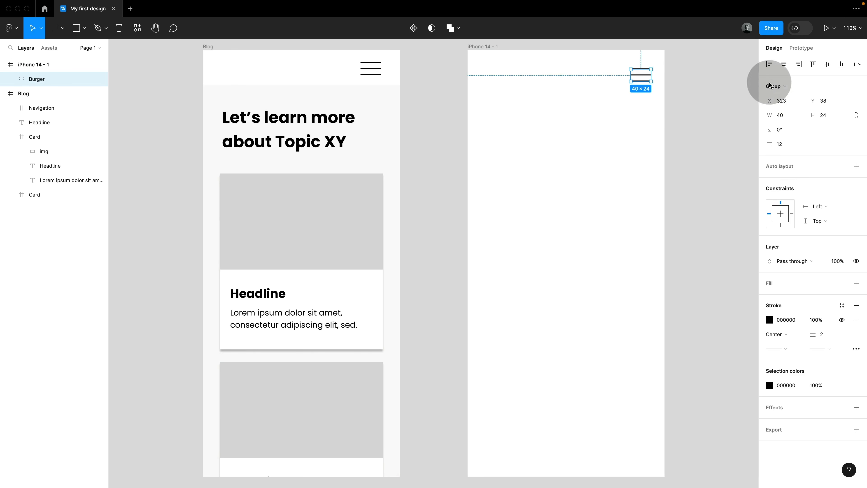
# Convert the Burger group into a frame and enlarge it to 40 × 40 without stretching the lines
pyautogui.click(775, 86)
pyautogui.click(785, 75)
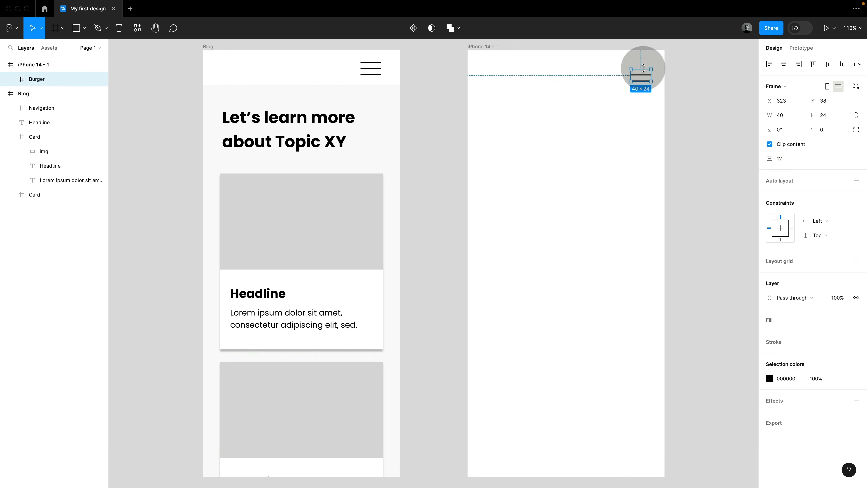
pyautogui.press('super')
pyautogui.moveTo(643, 68); pyautogui.dragTo(643, 84)
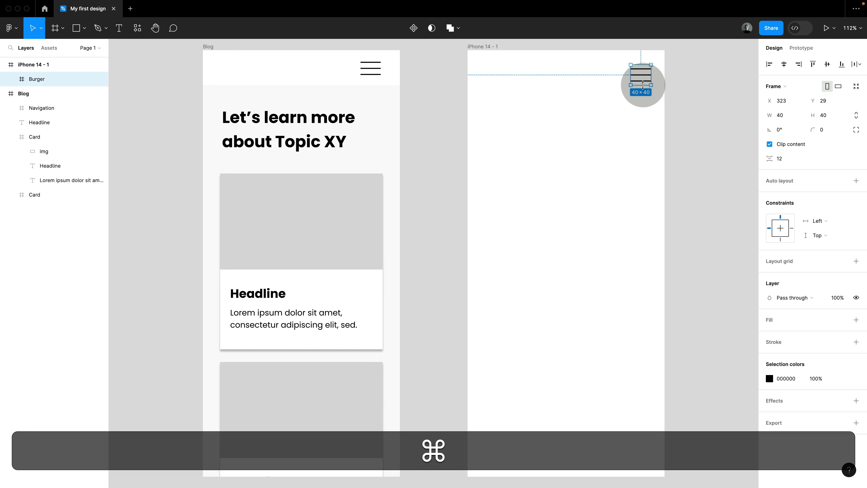
pyautogui.click(682, 85)
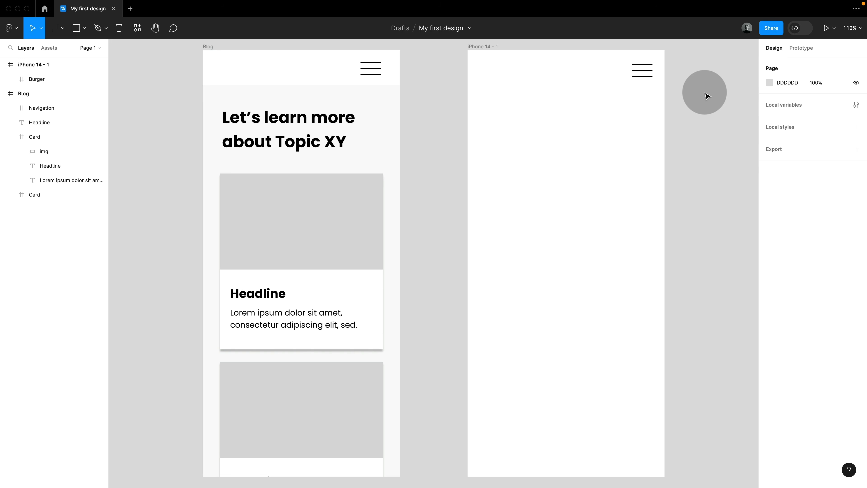
# Draw a 390 × 70 frame across the top of the iPhone 14 frame, enclosing the Burger frame
pyautogui.press('f')
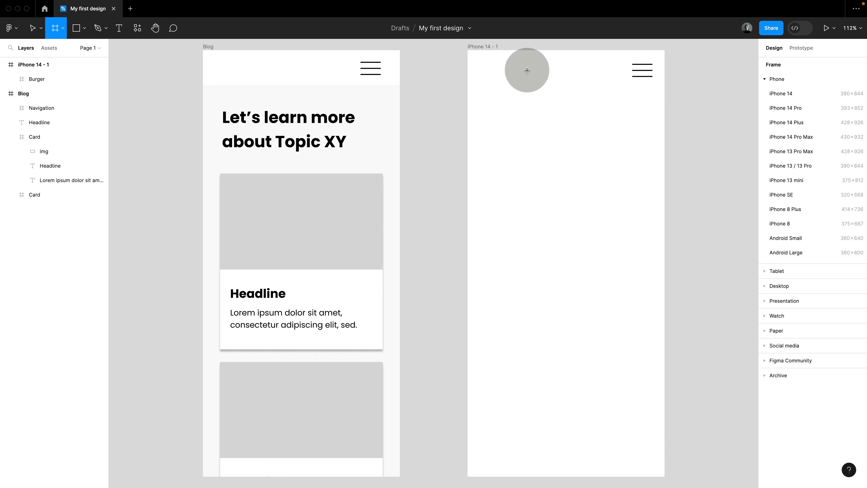
pyautogui.moveTo(469, 51); pyautogui.dragTo(665, 85)
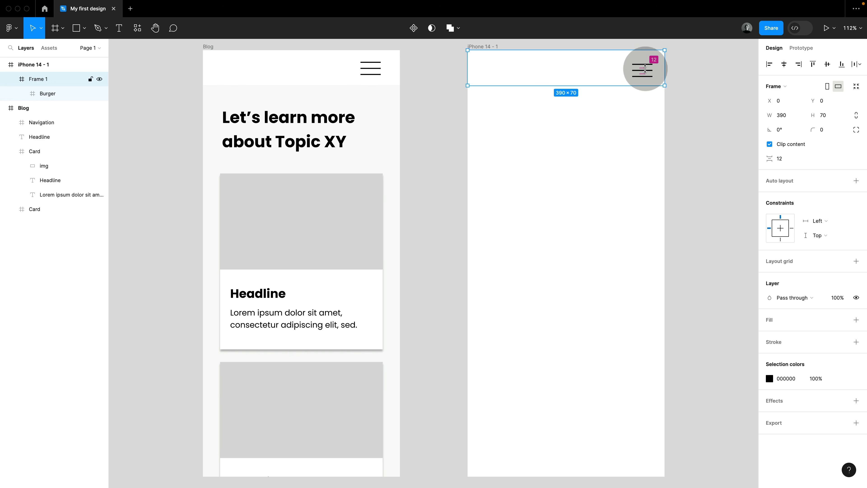
pyautogui.click(46, 94)
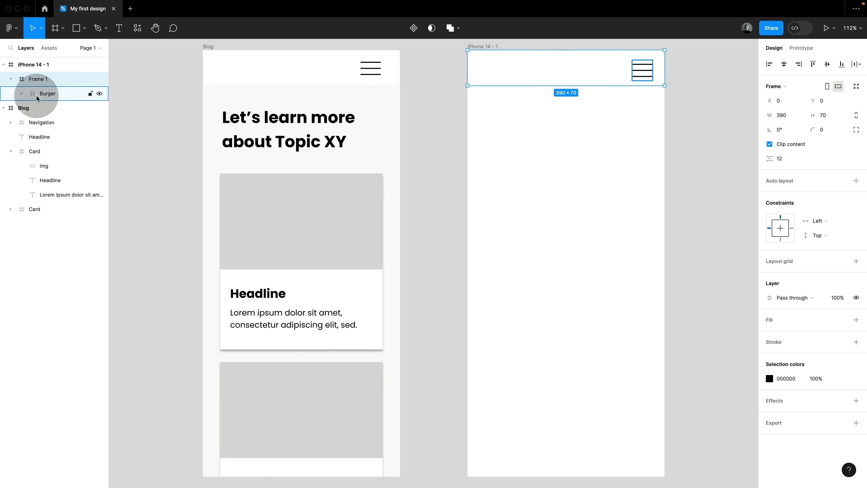
pyautogui.click(56, 79)
pyautogui.moveTo(519, 74)
pyautogui.mouseDown()
pyautogui.moveTo(512, 75)
pyautogui.moveTo(561, 102)
pyautogui.moveTo(531, 107)
pyautogui.moveTo(532, 74)
pyautogui.mouseUp()
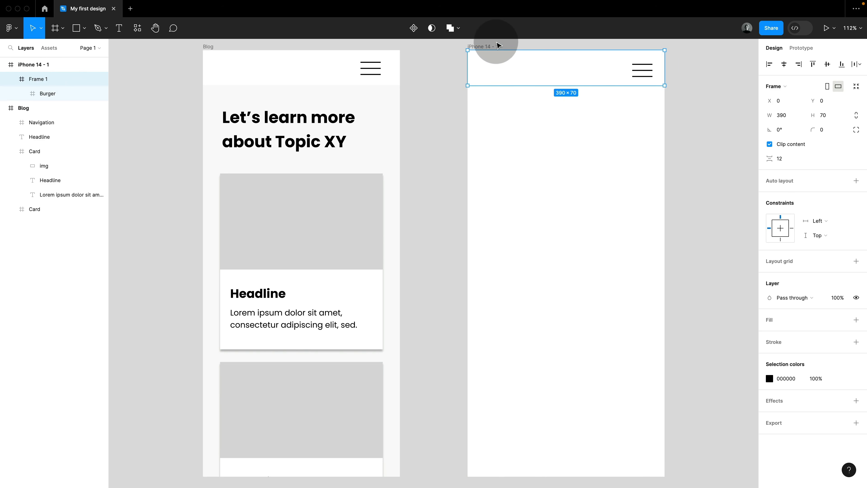
# Change the iPhone 14 frame's fill to a faint off-white and add an FFFFFF fill to the 390 × 70 frame
pyautogui.click(496, 47)
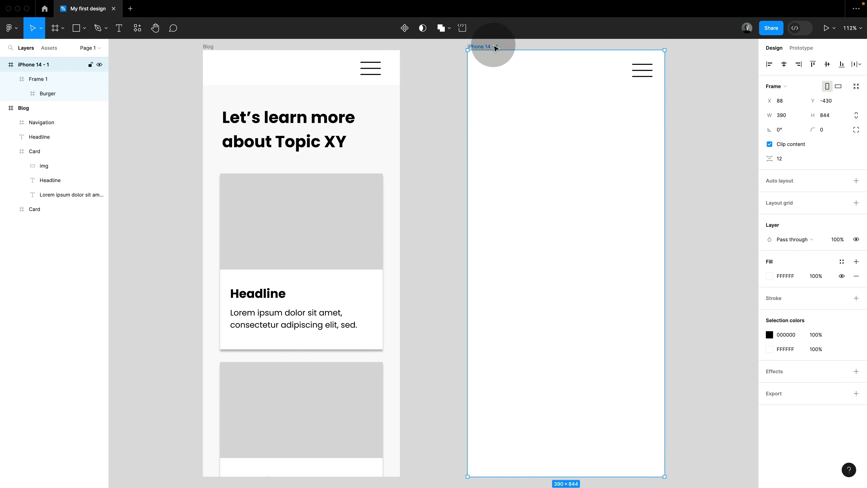
pyautogui.click(770, 276)
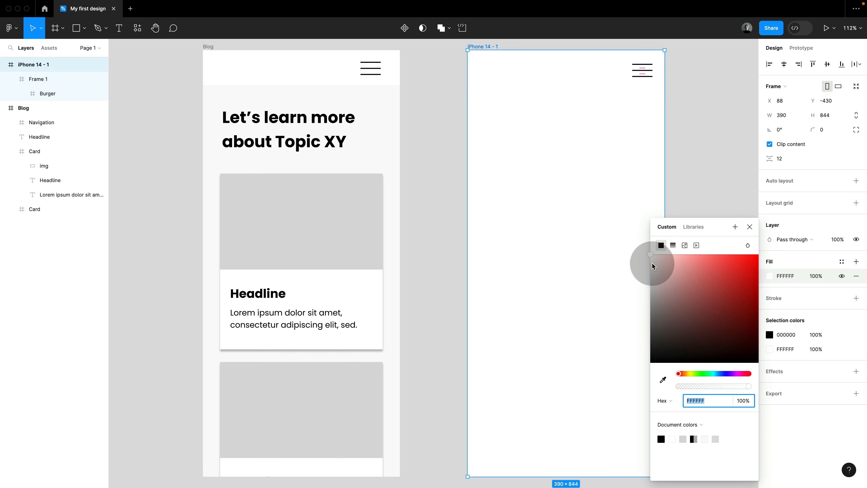
pyautogui.click(652, 262)
pyautogui.moveTo(652, 266); pyautogui.dragTo(653, 262)
pyautogui.click(683, 151)
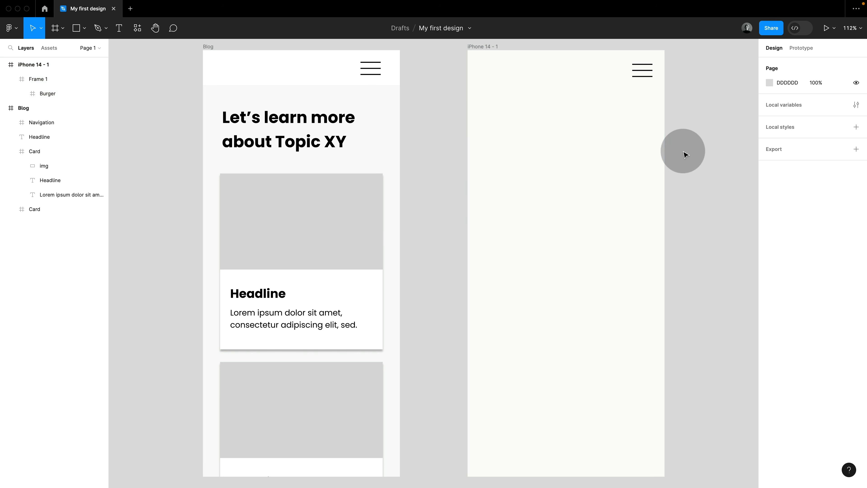
pyautogui.click(606, 69)
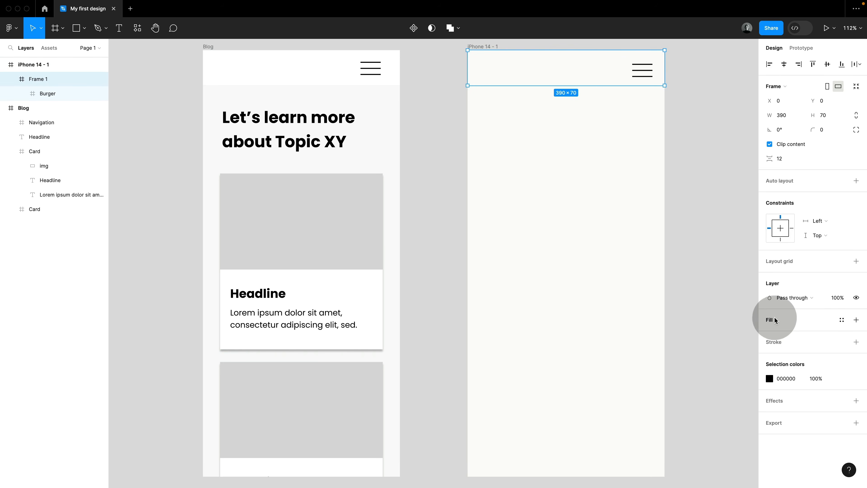
pyautogui.click(857, 321)
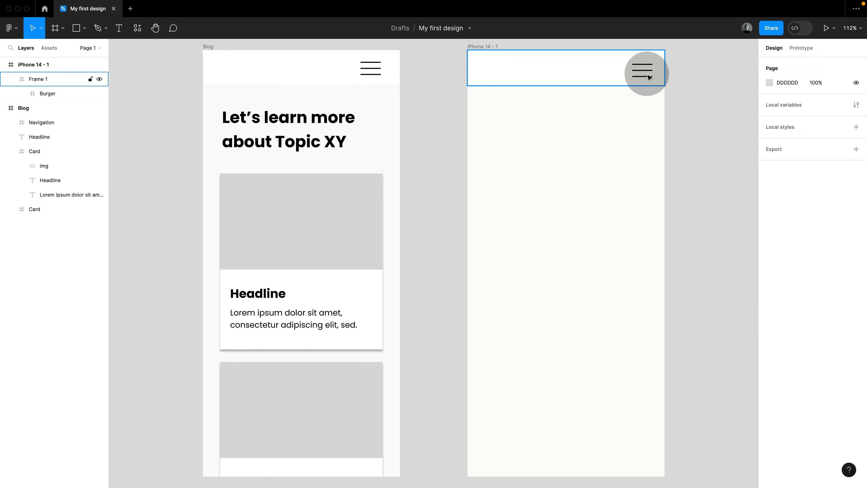
# Try selecting the nested middle line of the Burger frame directly on the canvas
pyautogui.click(649, 77)
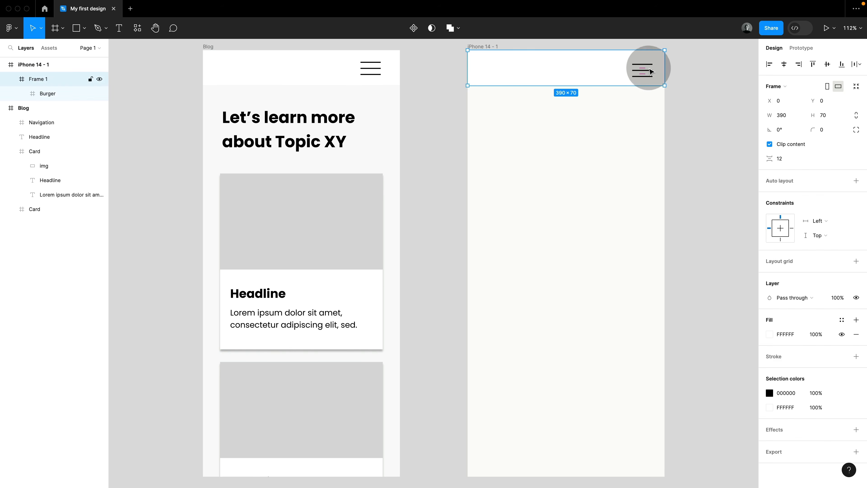
pyautogui.keyDown('super'); pyautogui.click(642, 70); pyautogui.keyUp('super')
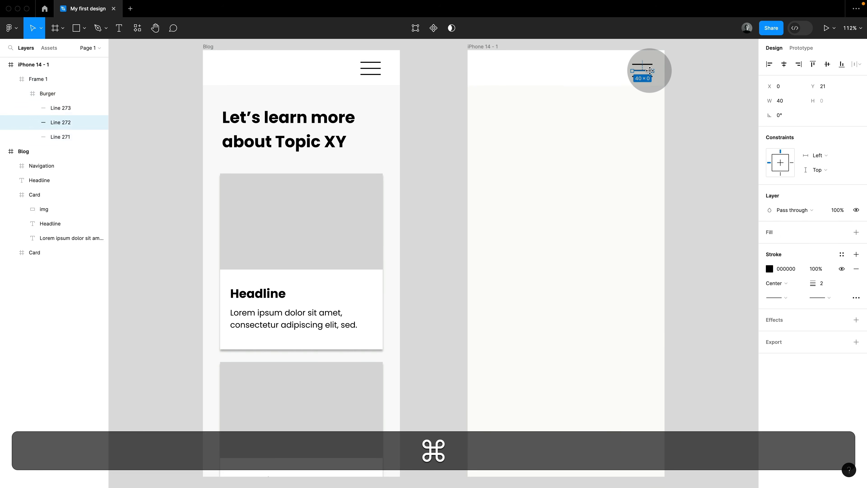
pyautogui.keyDown('super'); pyautogui.click(643, 64); pyautogui.keyUp('super')
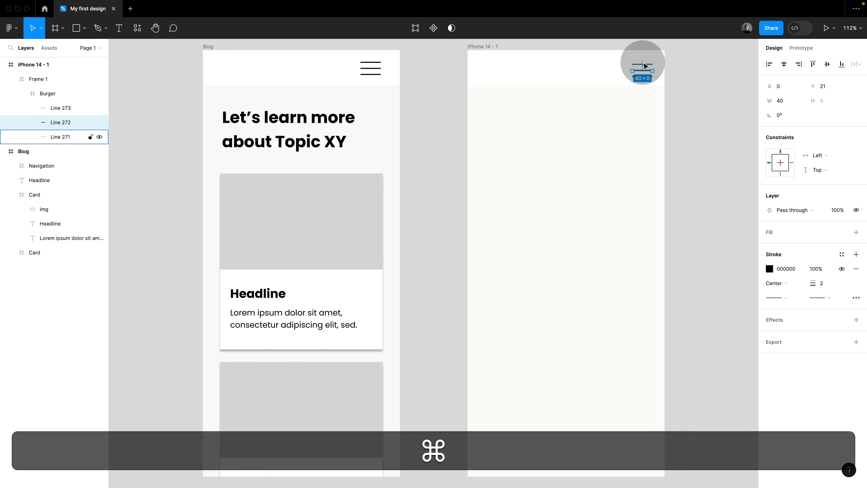
pyautogui.keyDown('super'); pyautogui.click(644, 73); pyautogui.keyUp('super')
pyautogui.keyDown('super'); pyautogui.click(647, 76); pyautogui.keyUp('super')
pyautogui.keyDown('super'); pyautogui.click(650, 72); pyautogui.keyUp('super')
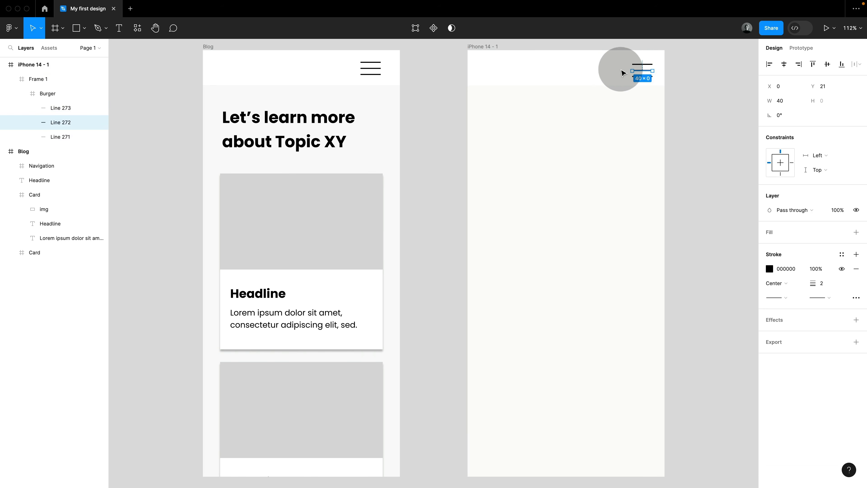
# Select the Burger frame inside the 390 × 70 frame and center it vertically there
pyautogui.click(618, 72)
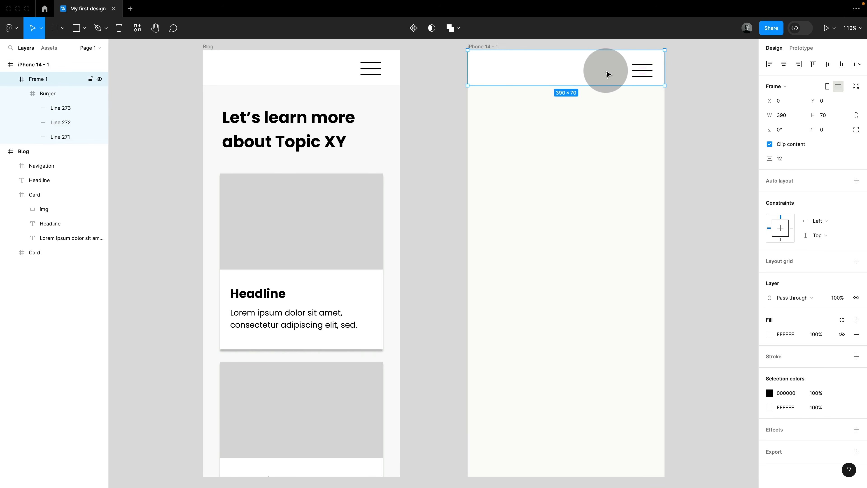
pyautogui.press('Return')
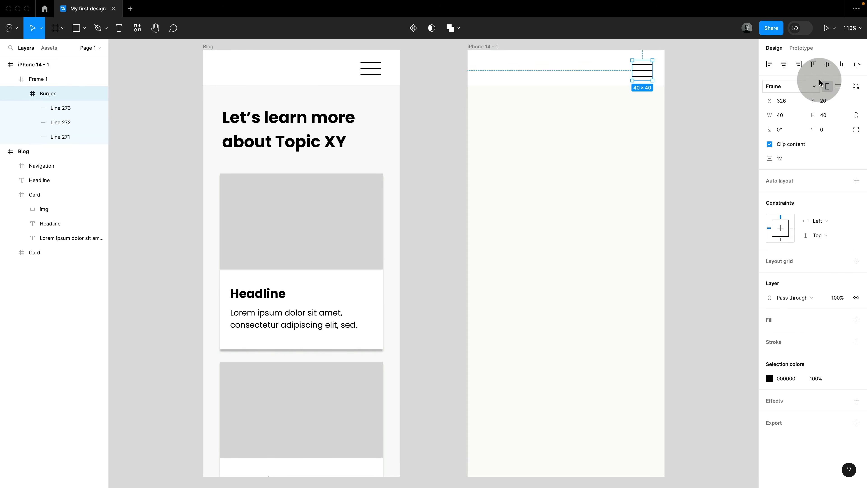
pyautogui.click(827, 65)
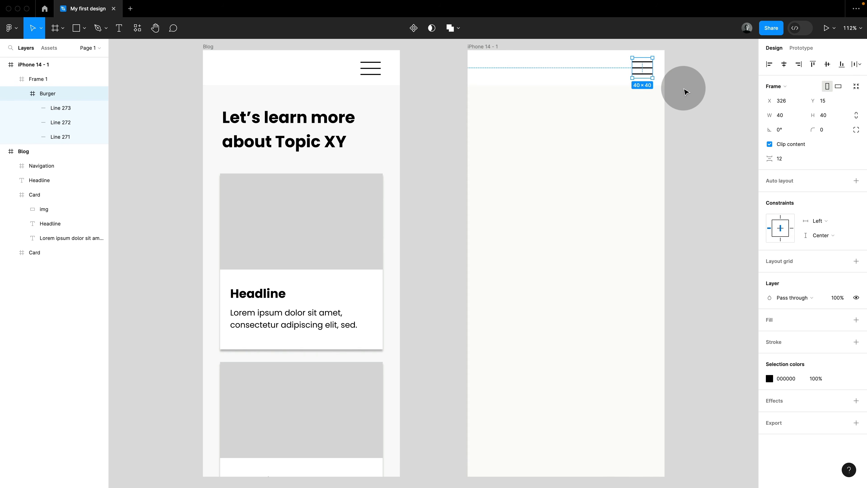
pyautogui.click(693, 179)
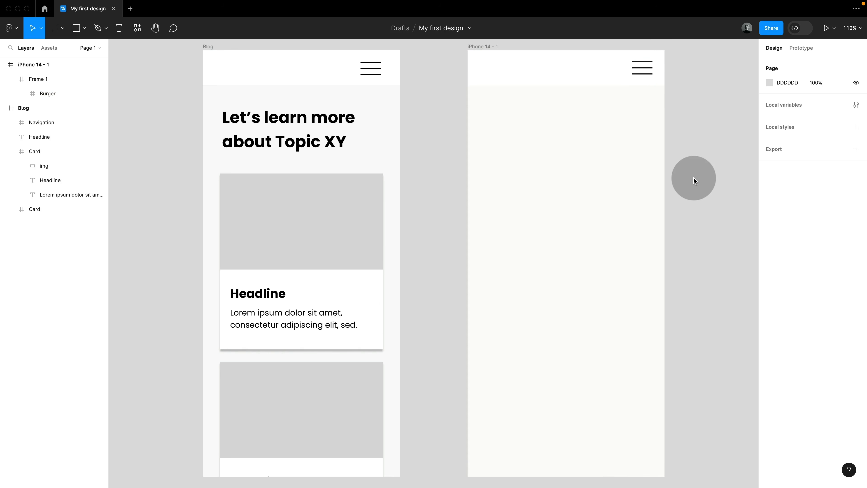
# Add a text box about 312 × 92 below the white header frame with the placeholder text "sfdf"
pyautogui.press('t')
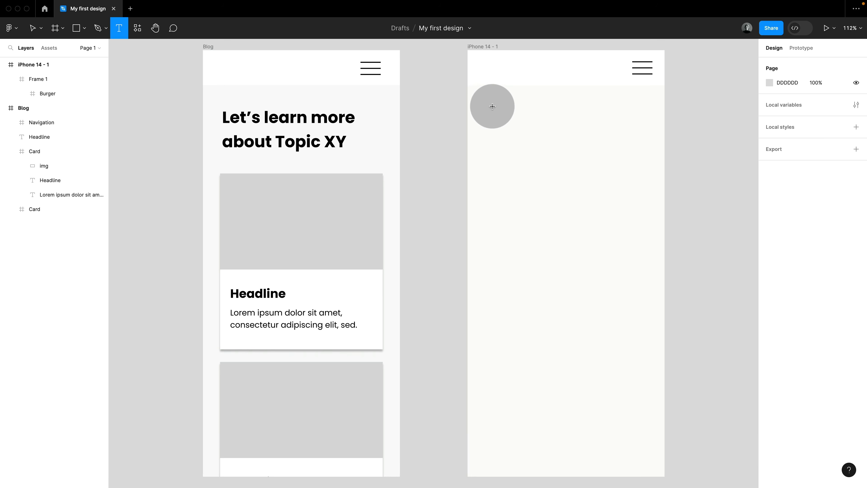
pyautogui.moveTo(487, 107); pyautogui.dragTo(645, 154)
pyautogui.write('sfdf')
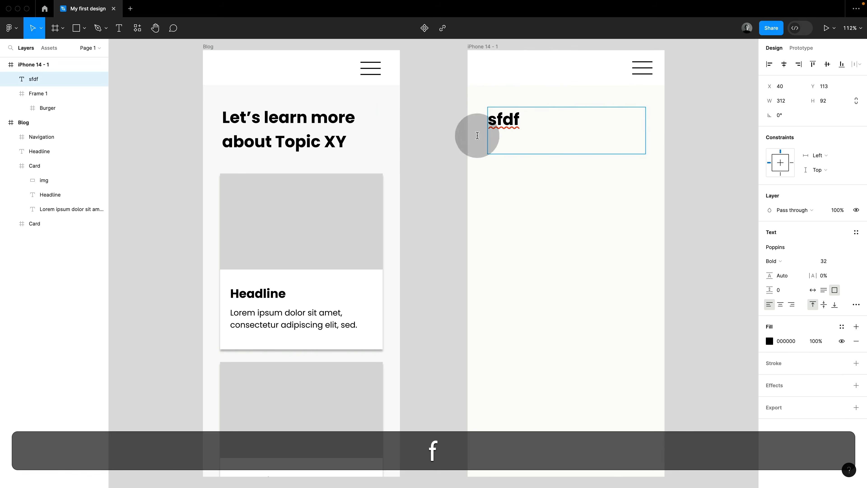
# Replace the placeholder with the Blog headline "Let's learn more about Topic XY" and set the text box to auto height
pyautogui.click(327, 141)
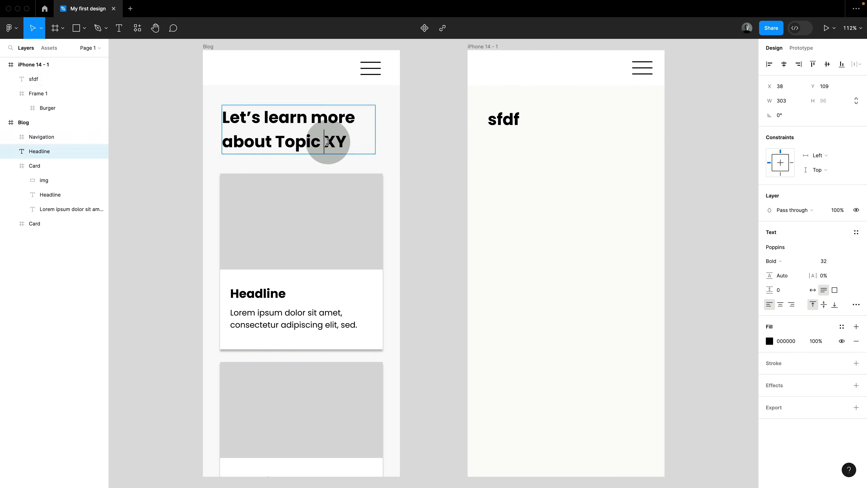
pyautogui.press('super+a')
pyautogui.press('super+c')
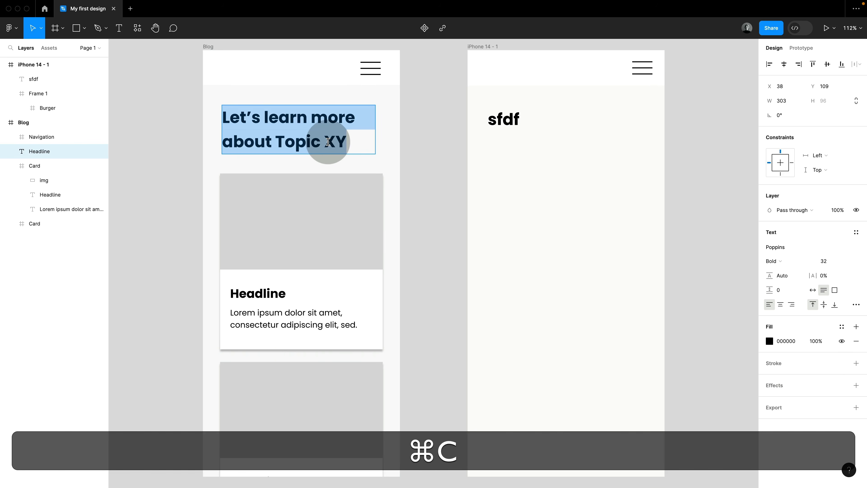
pyautogui.click(506, 116)
pyautogui.doubleClick(506, 116)
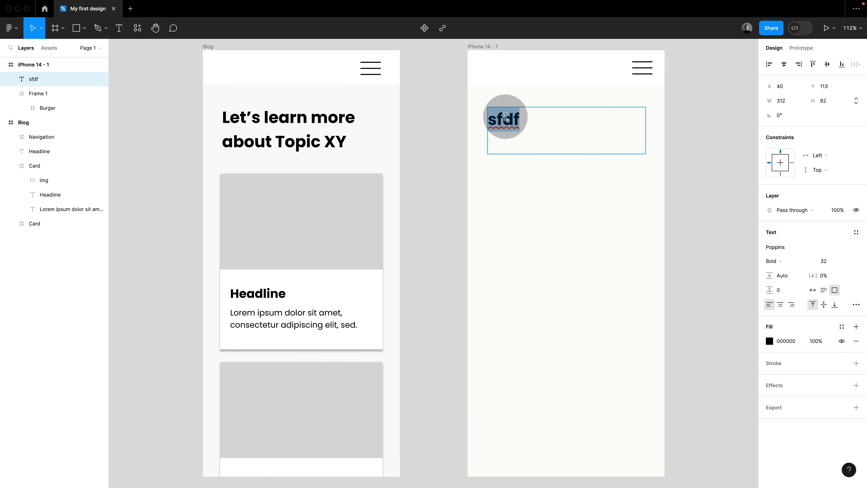
pyautogui.press('super+v')
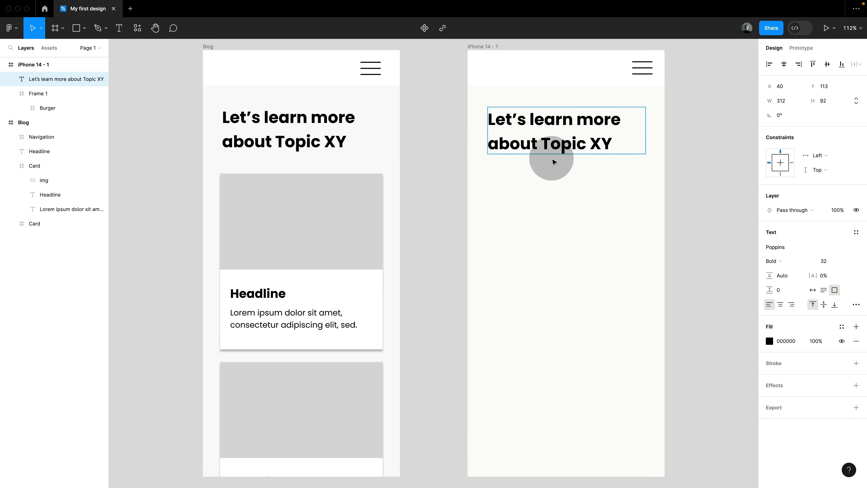
pyautogui.click(824, 290)
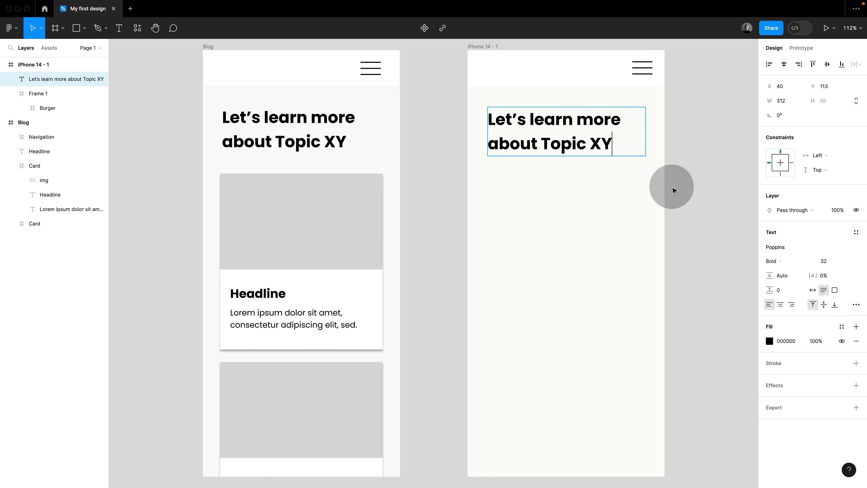
# Try replacing "about Topic XY" in the new headline with "wdwf", and undo the text change
pyautogui.moveTo(621, 141); pyautogui.dragTo(487, 135)
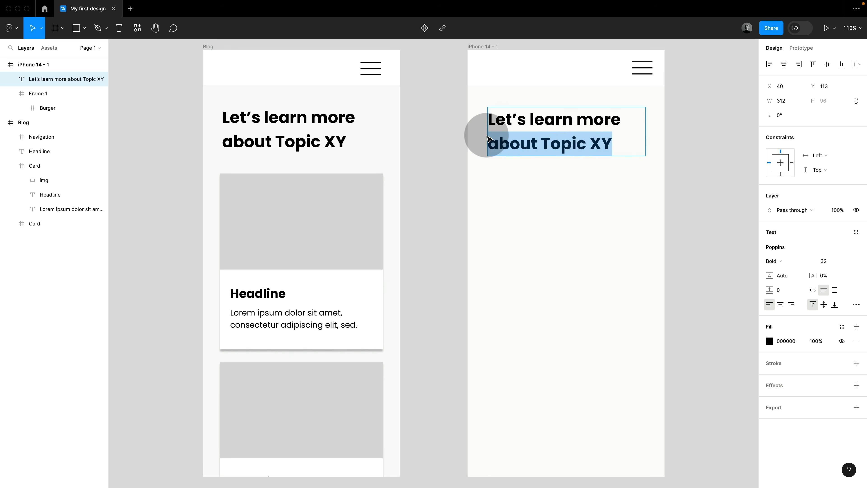
pyautogui.press('BackSpace')
pyautogui.write('wdwf')
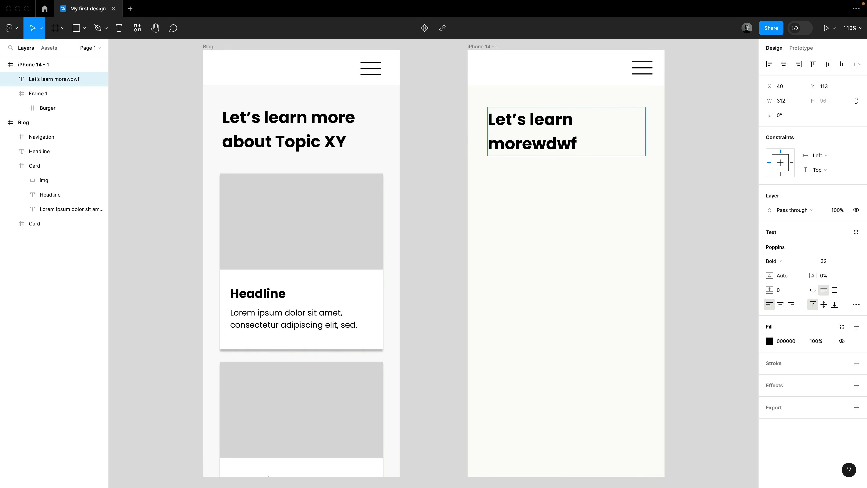
pyautogui.hotkey('ctrl', 'z')
pyautogui.hotkey('ctrl', 'z')
pyautogui.press('Escape')
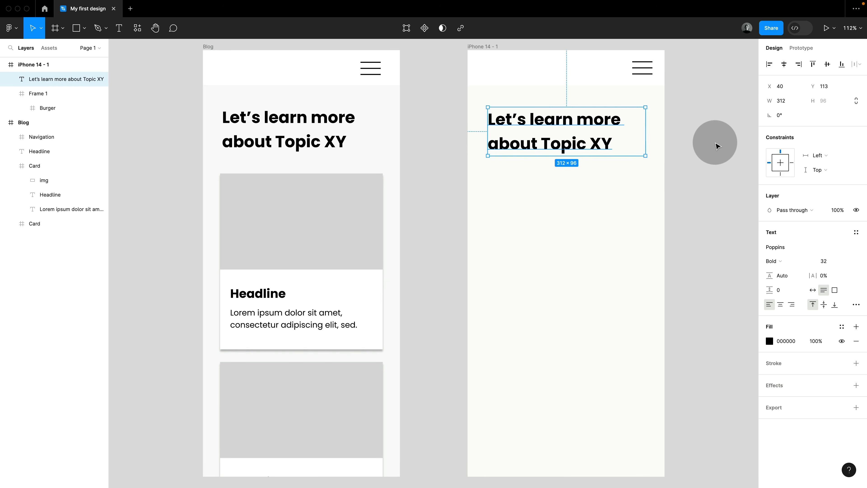
# Draw a card frame about 294 × 356 below the headline in the iPhone 14 frame
pyautogui.click(698, 279)
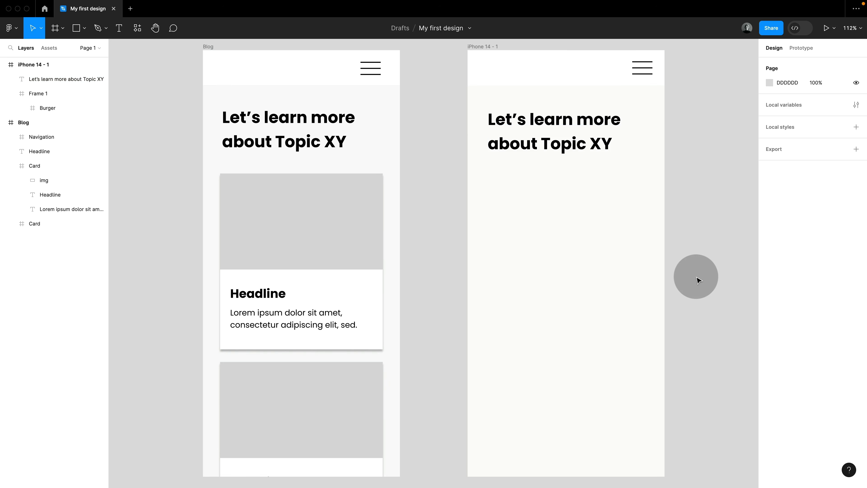
pyautogui.press('f')
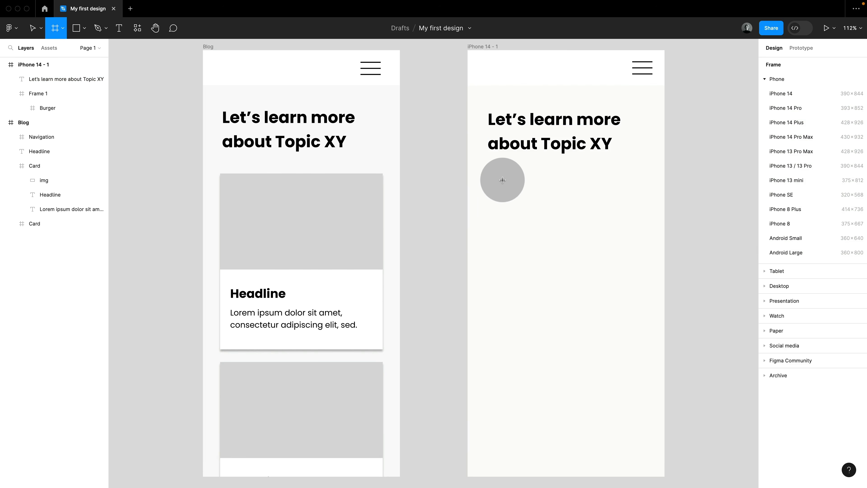
pyautogui.moveTo(491, 170); pyautogui.dragTo(639, 349)
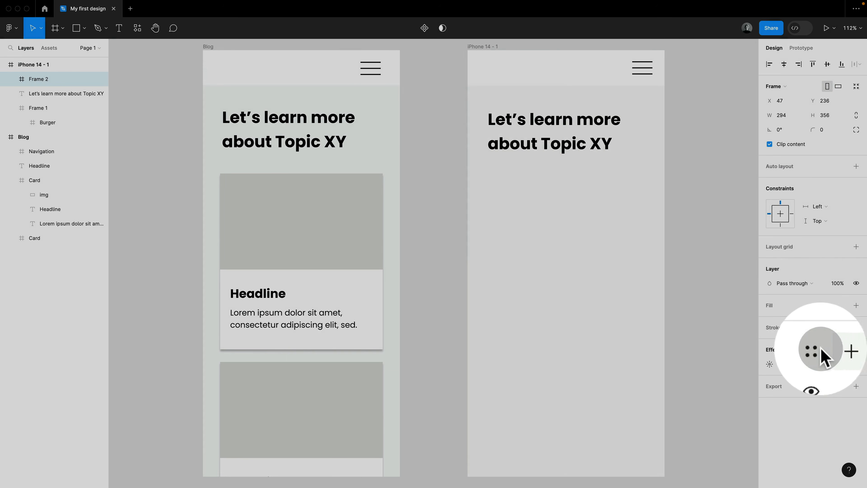
# Give the card frame a drop shadow with default settings and a white FFFFFF fill
pyautogui.click(856, 349)
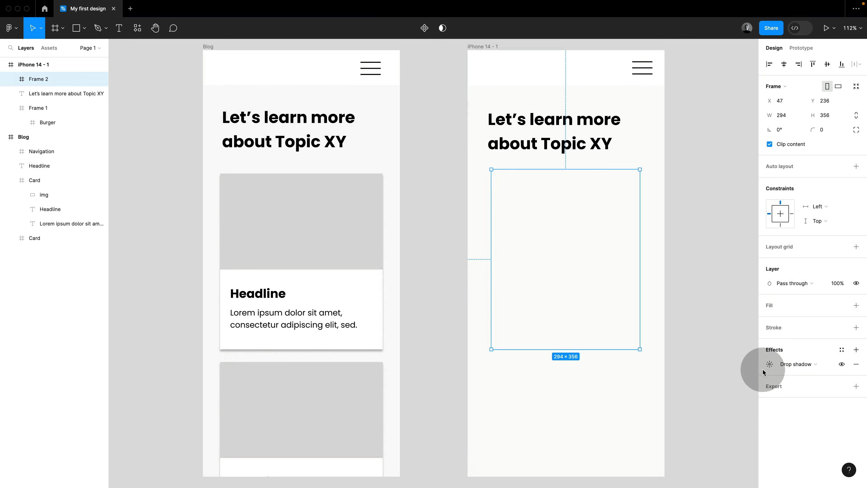
pyautogui.click(856, 306)
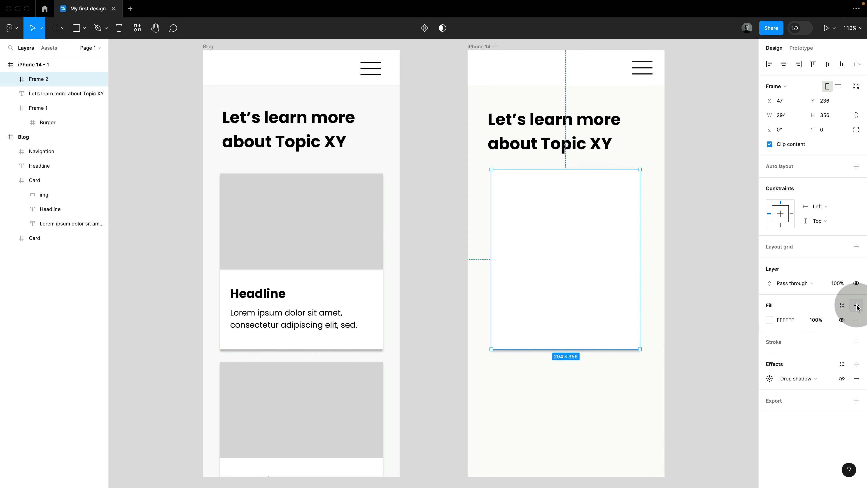
pyautogui.click(770, 378)
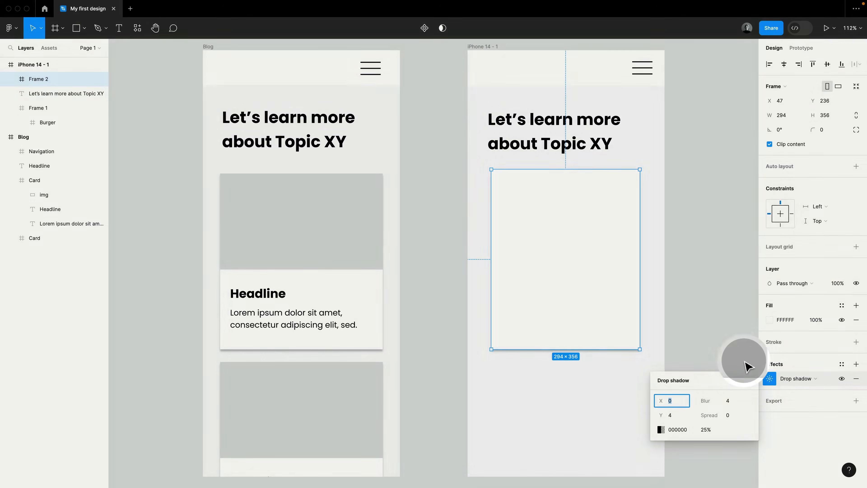
pyautogui.click(746, 364)
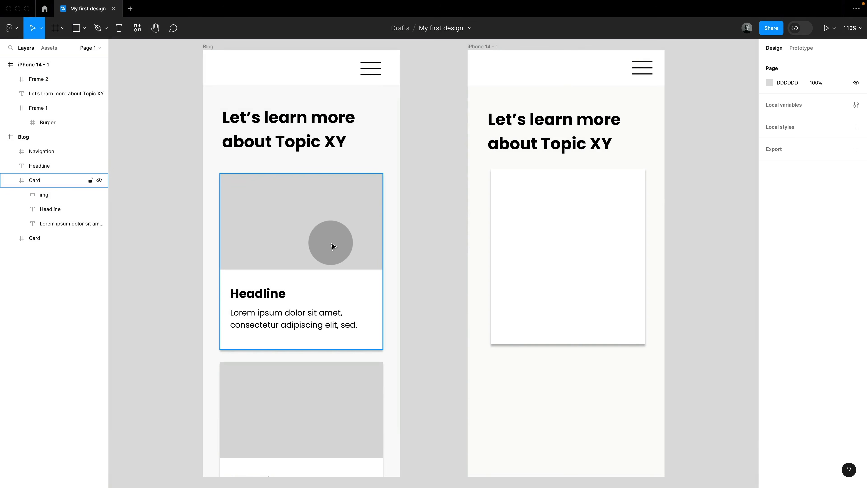
# Draw a rectangle about 305 × 199 across the upper part of the new card frame and name its layer "img"
pyautogui.press('r')
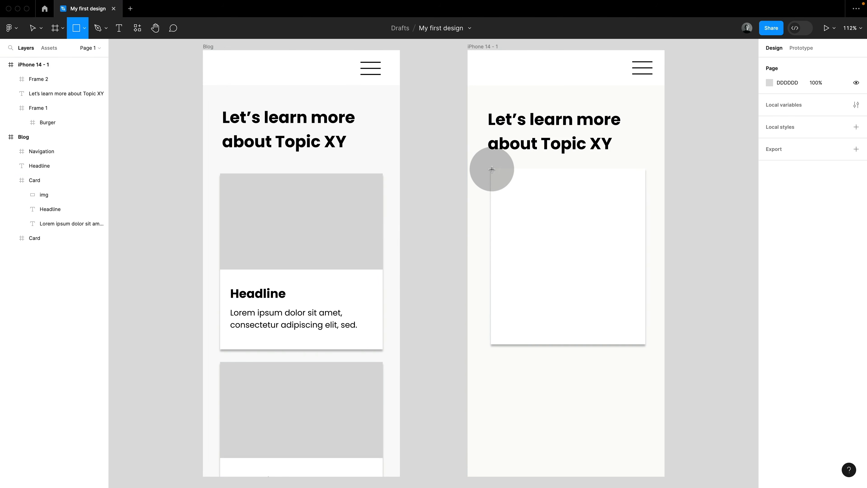
pyautogui.moveTo(491, 169); pyautogui.dragTo(645, 272)
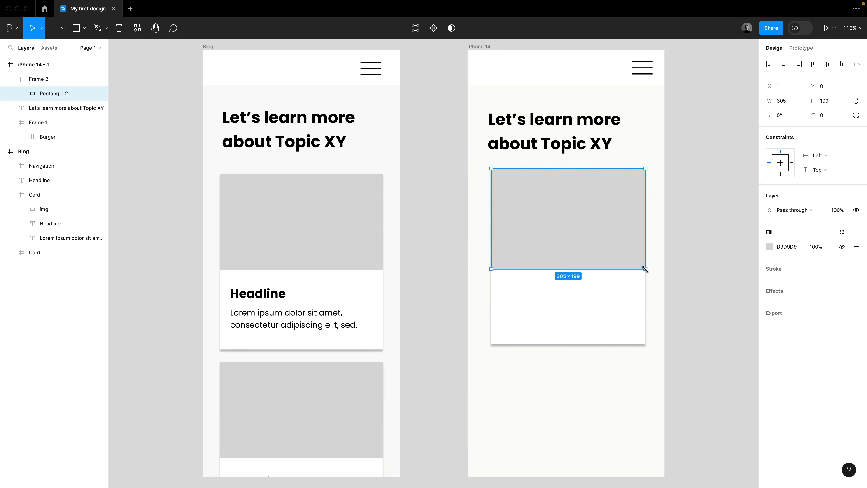
pyautogui.doubleClick(54, 94)
pyautogui.write('img')
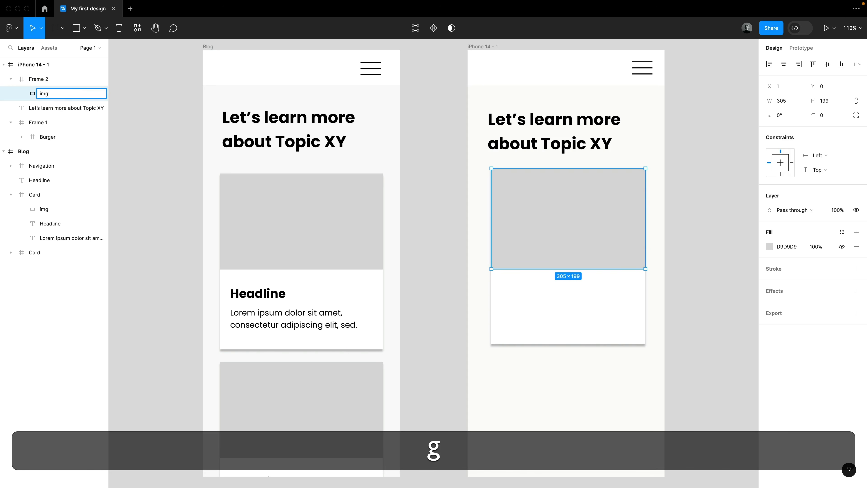
pyautogui.press('Return')
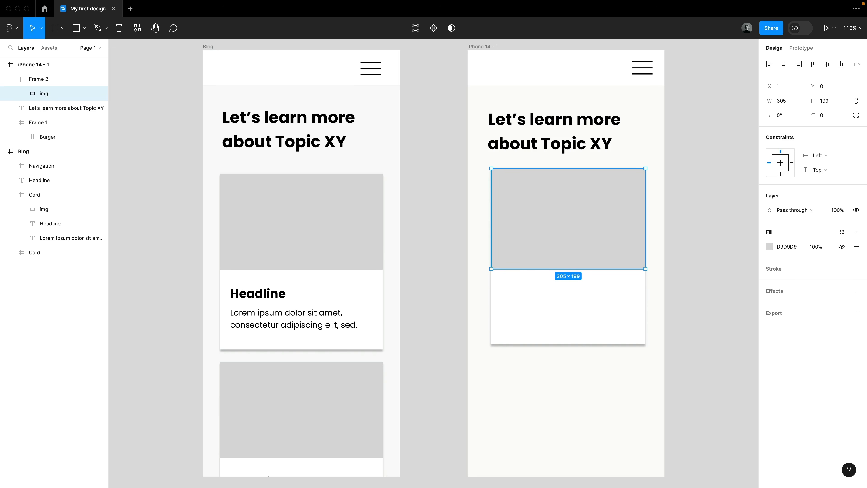
# Add the text "Headline" in the white area below the card's image and move it to about X 23, Y 221
pyautogui.click(619, 287)
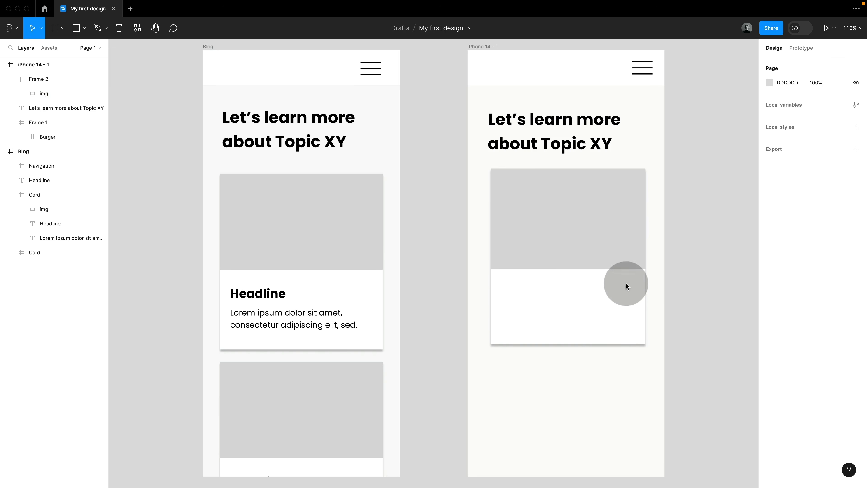
pyautogui.press('t')
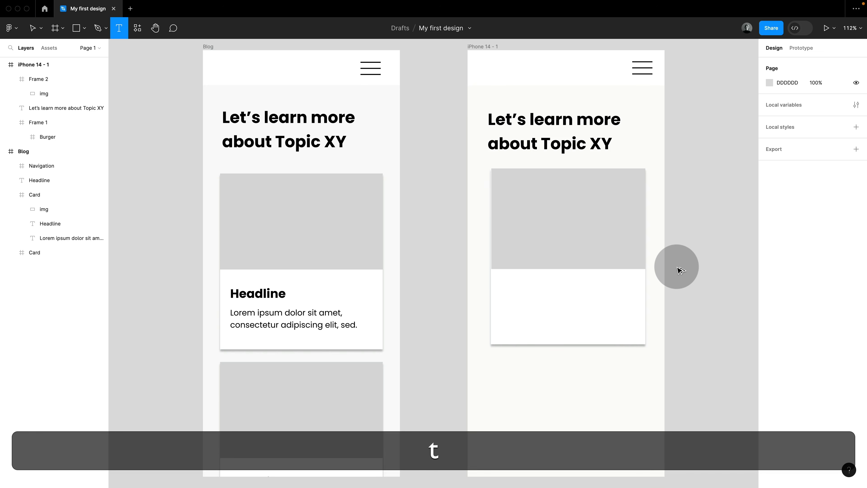
pyautogui.click(510, 283)
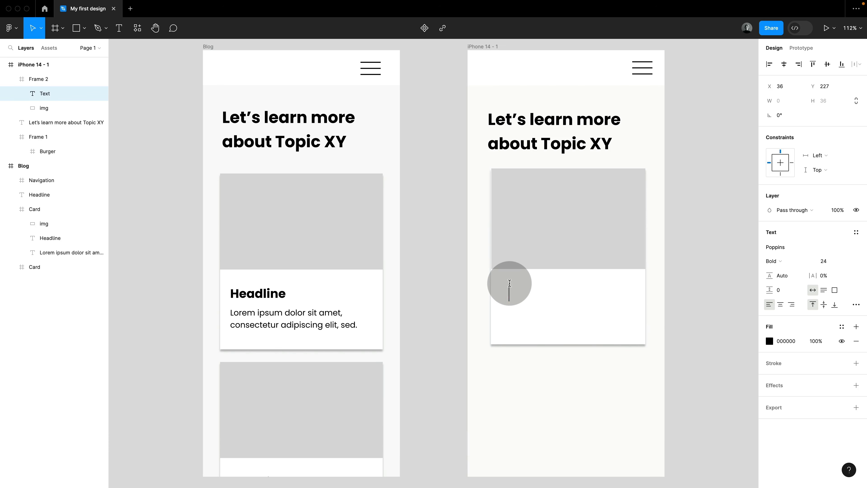
pyautogui.write('Headline')
pyautogui.click(567, 286)
pyautogui.moveTo(544, 289); pyautogui.dragTo(538, 286)
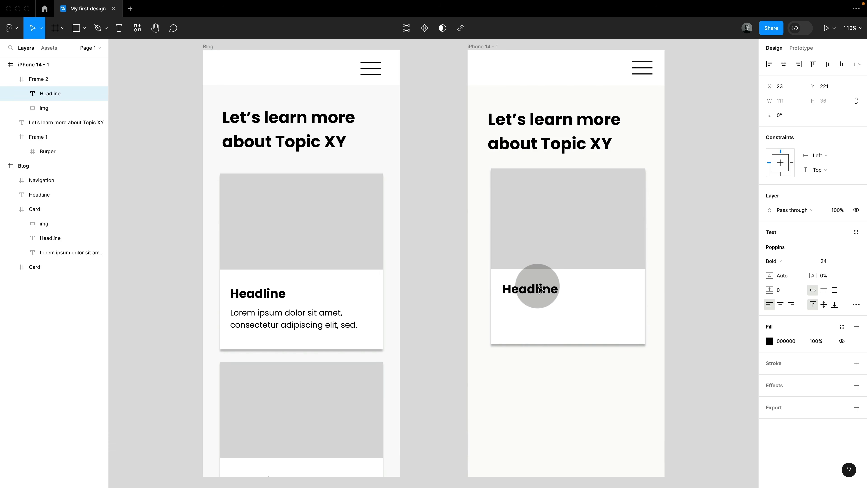
# Copy the Lorem ipsum paragraph from the Blog card into the new card and place it below the "Headline" text
pyautogui.doubleClick(307, 318)
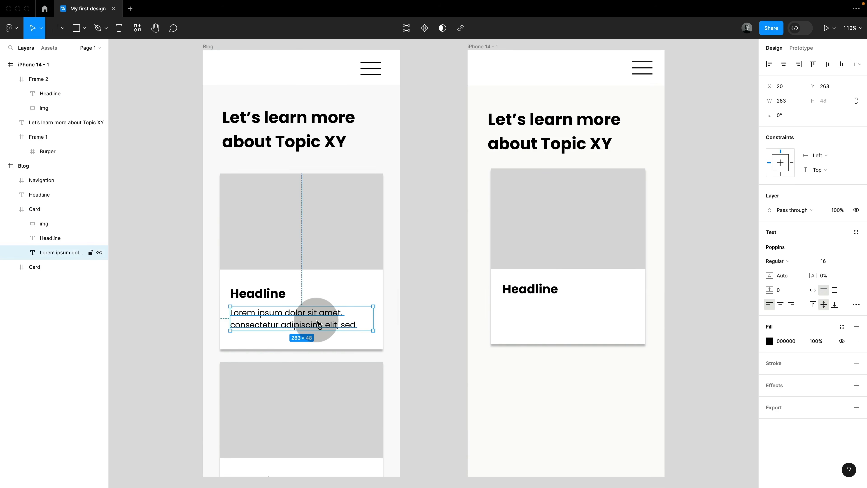
pyautogui.press('super+c')
pyautogui.click(533, 296)
pyautogui.press('super+v')
pyautogui.moveTo(547, 310); pyautogui.dragTo(555, 318)
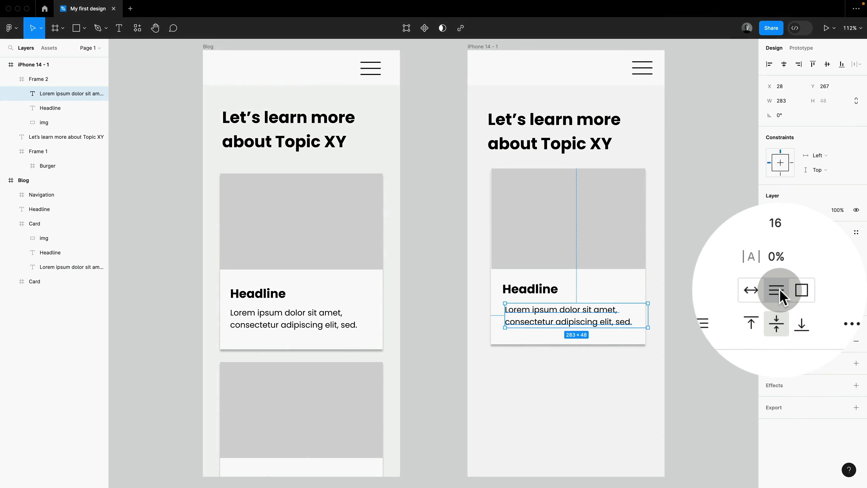
pyautogui.moveTo(647, 315)
pyautogui.mouseDown()
pyautogui.moveTo(612, 319)
pyautogui.moveTo(639, 316)
pyautogui.mouseUp()
# Set the new card's "Headline" text to auto height and align it with the paragraph's left edge at about X 18, Y 222
pyautogui.click(550, 293)
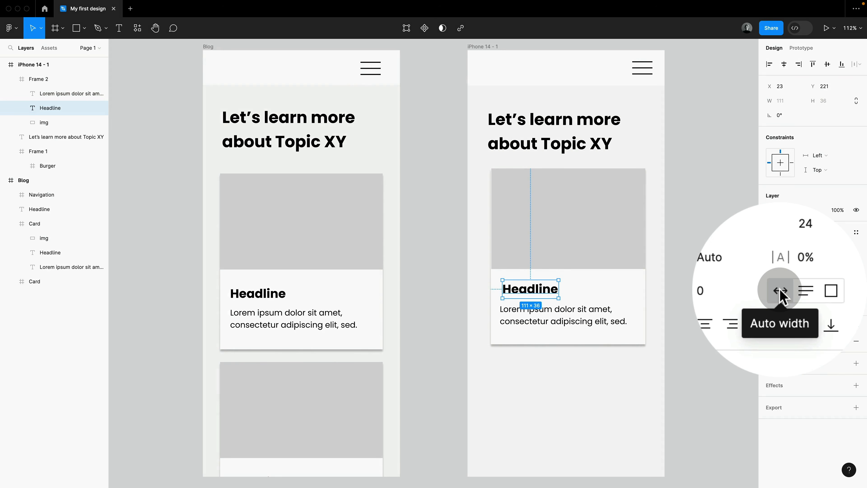
pyautogui.click(824, 290)
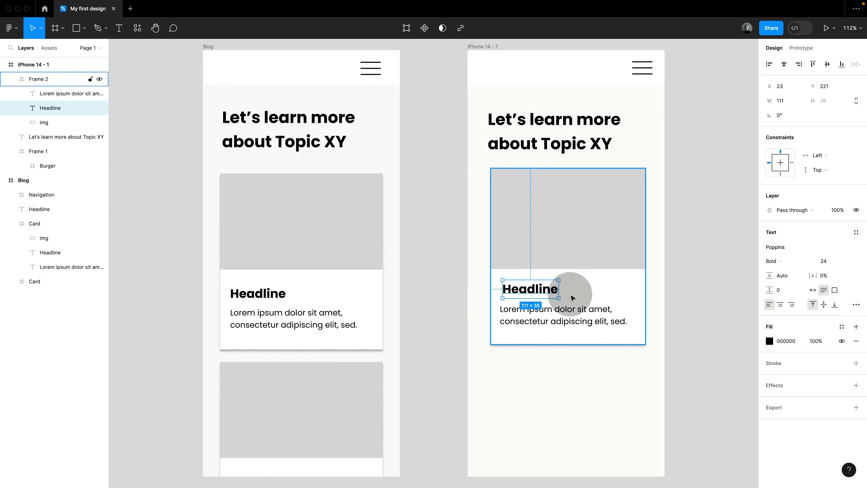
pyautogui.click(631, 277)
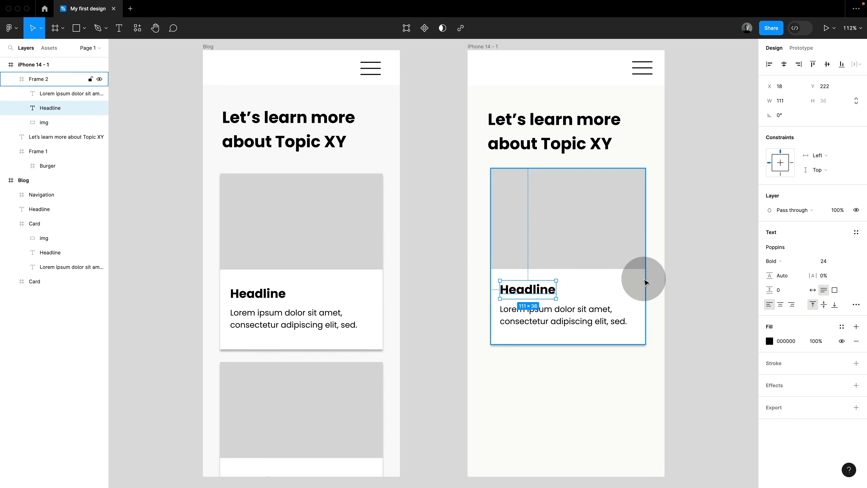
# Rename the new card frame "Card" and reorder its layers as img, Headline and Lorem ipsum text
pyautogui.doubleClick(41, 81)
pyautogui.write('Card')
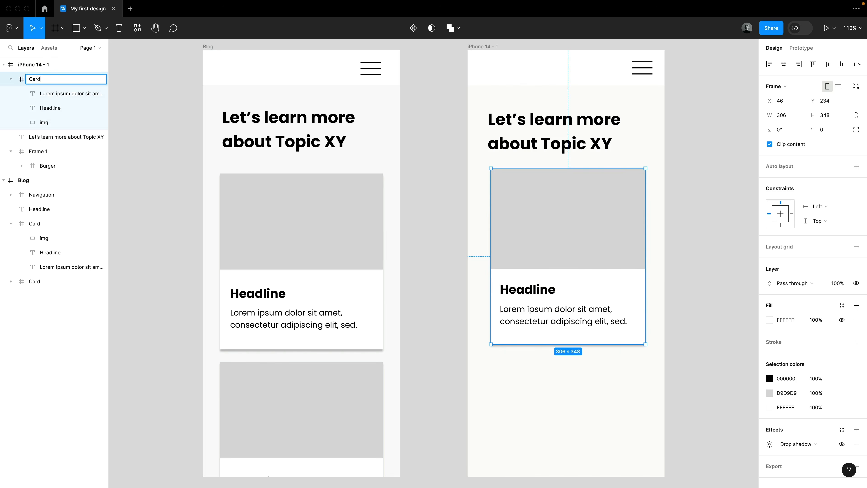
pyautogui.doubleClick(50, 95)
pyautogui.click(55, 108)
pyautogui.click(46, 123)
pyautogui.moveTo(46, 123)
pyautogui.mouseDown()
pyautogui.moveTo(48, 82)
pyautogui.moveTo(56, 111)
pyautogui.mouseUp()
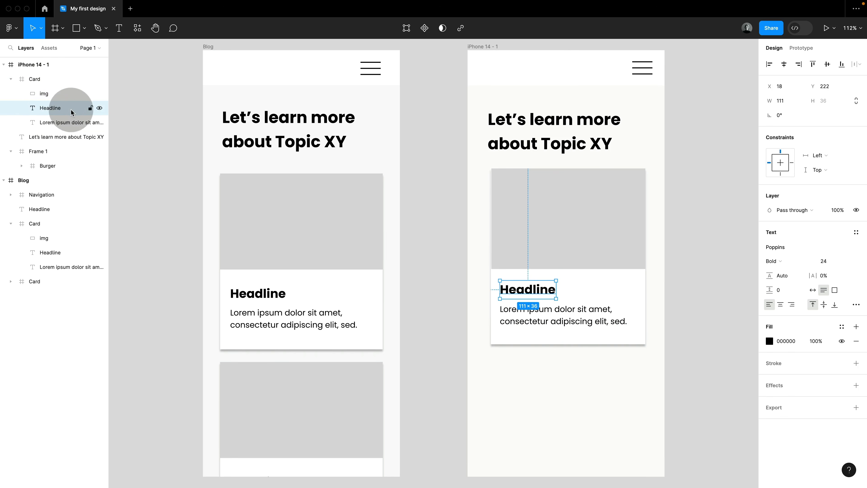
# Select the new Card frame and try switching its Clip content option off and back on
pyautogui.click(458, 137)
pyautogui.click(561, 219)
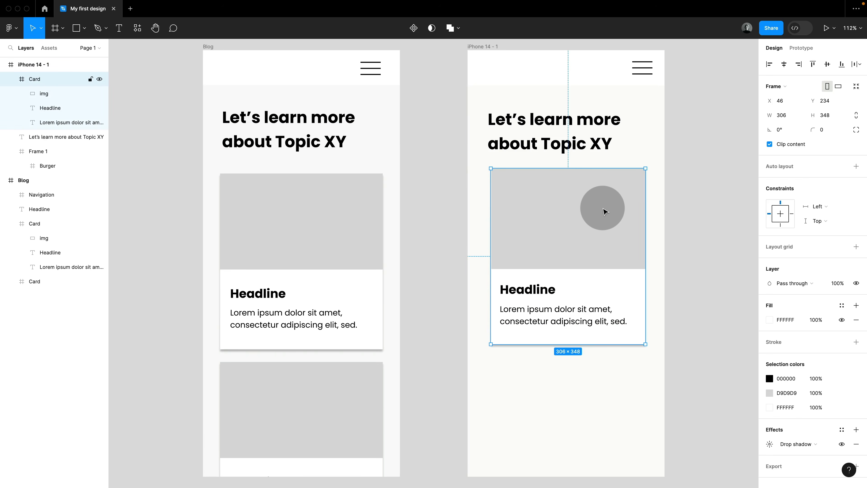
pyautogui.click(770, 145)
pyautogui.click(770, 145)
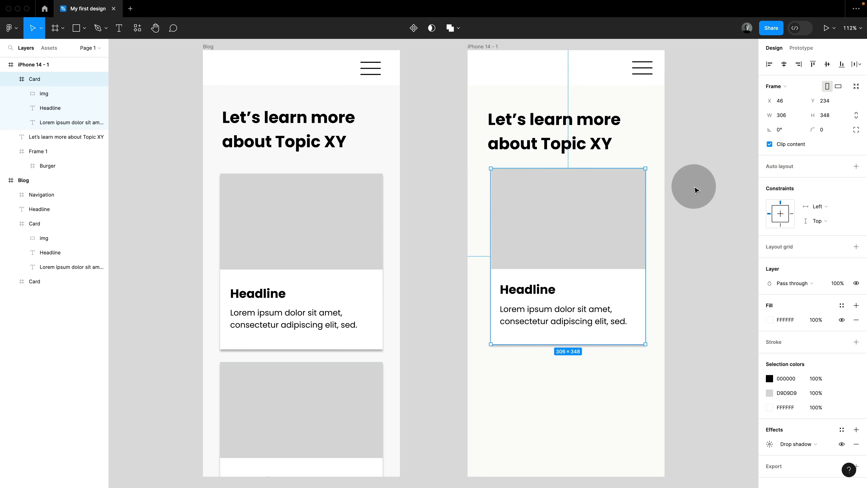
# Draw an ellipse about 136 × 69 overhanging the new card's right edge and fill it with red C51D1D
pyautogui.press('o')
pyautogui.moveTo(620, 217); pyautogui.dragTo(689, 252)
pyautogui.click(769, 247)
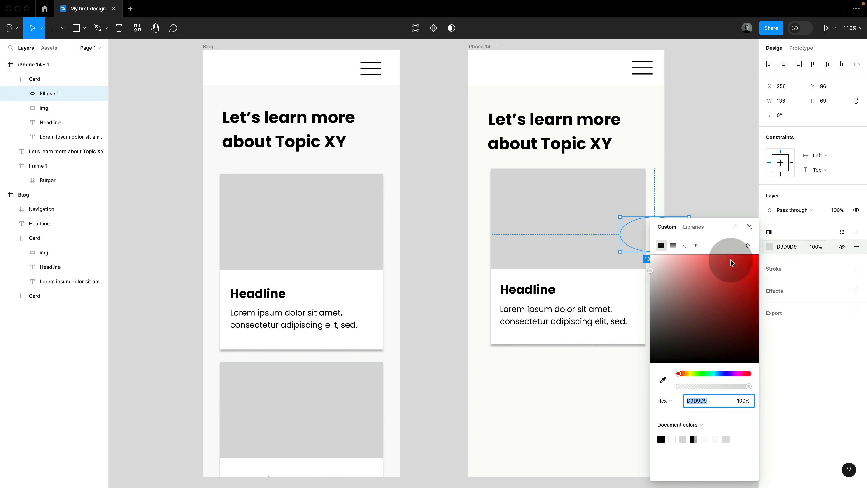
pyautogui.click(742, 279)
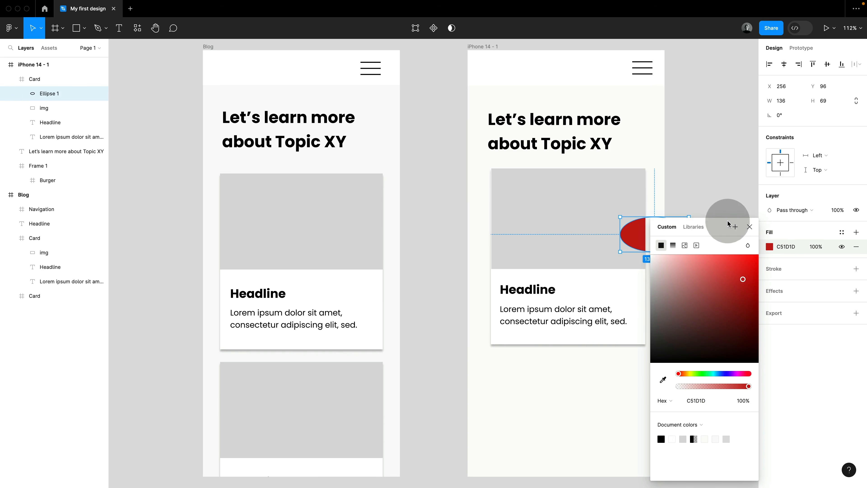
pyautogui.click(750, 227)
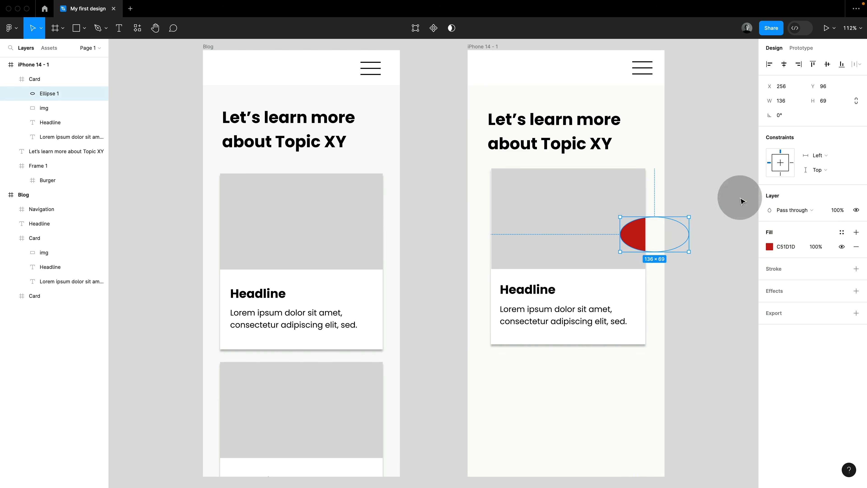
# Turn off Clip content for the new Card frame and delete the red ellipse
pyautogui.click(616, 282)
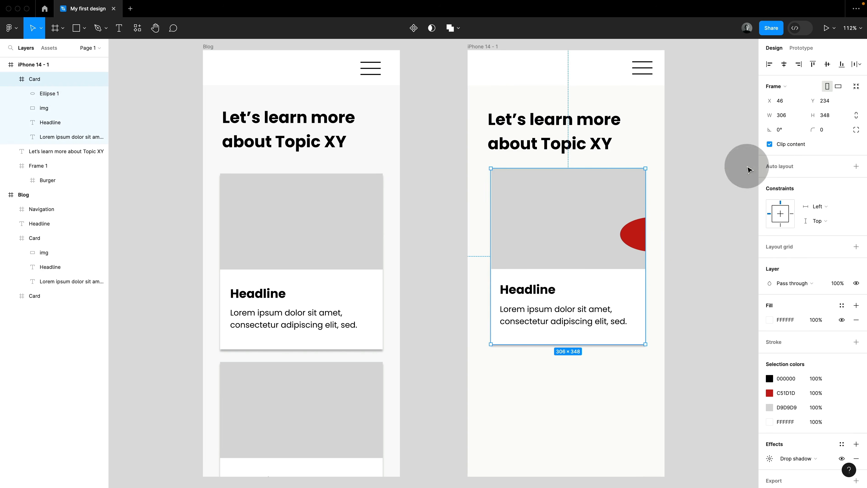
pyautogui.click(770, 144)
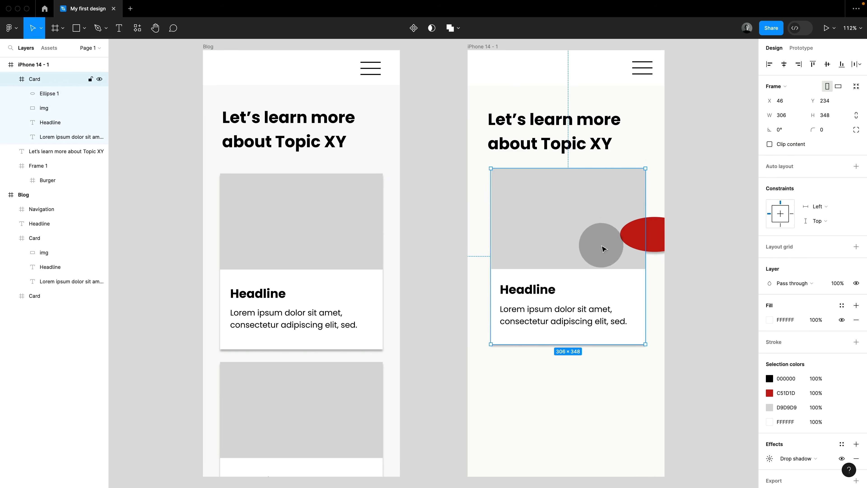
pyautogui.click(662, 246)
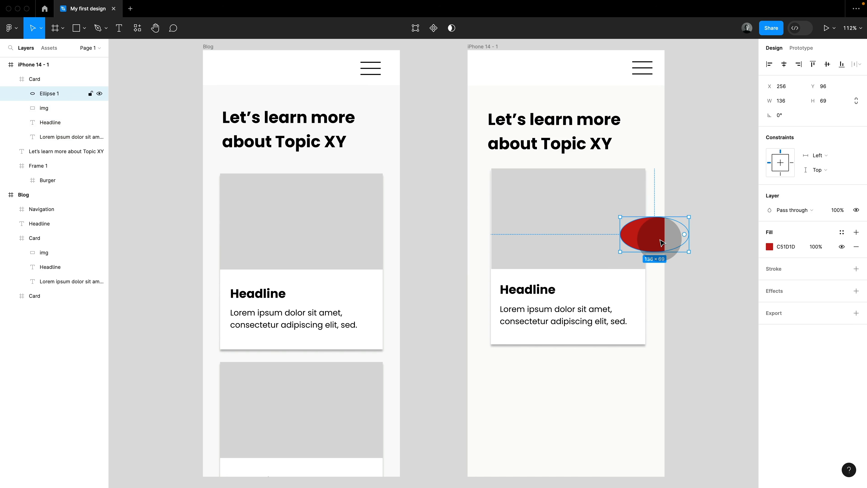
pyautogui.press('Delete')
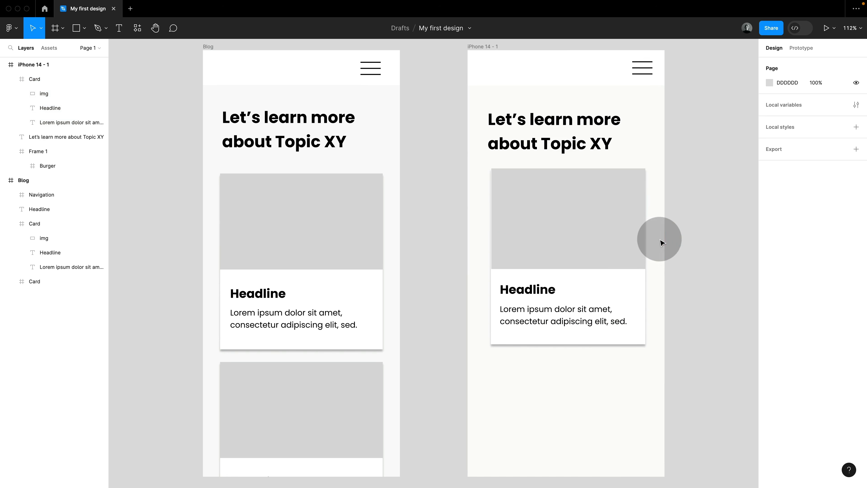
# Duplicate the Card frame in the iPhone 14 - 1 frame straight down below the first card
pyautogui.click(639, 276)
pyautogui.click(662, 265)
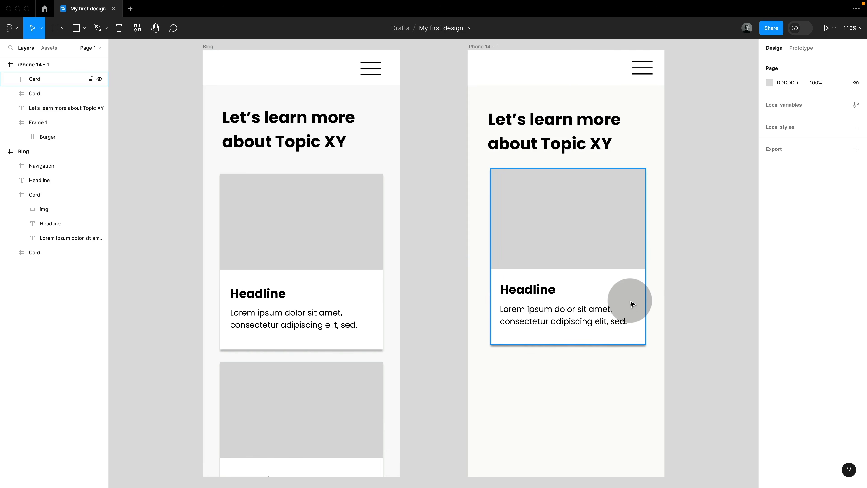
pyautogui.click(637, 284)
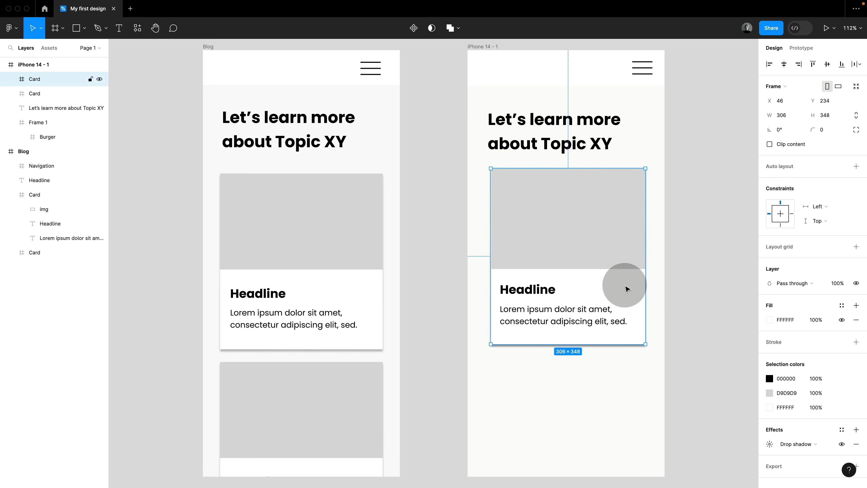
pyautogui.press('alt')
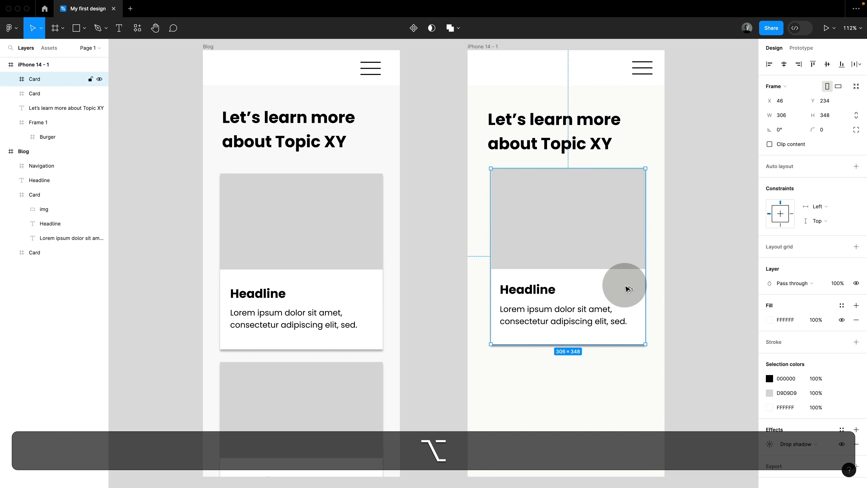
pyautogui.press('shift')
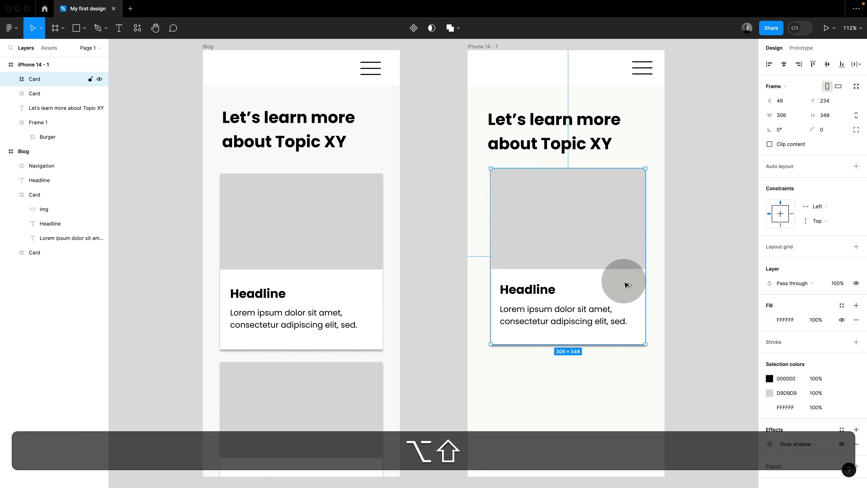
pyautogui.moveTo(627, 284); pyautogui.dragTo(633, 472)
pyautogui.click(699, 387)
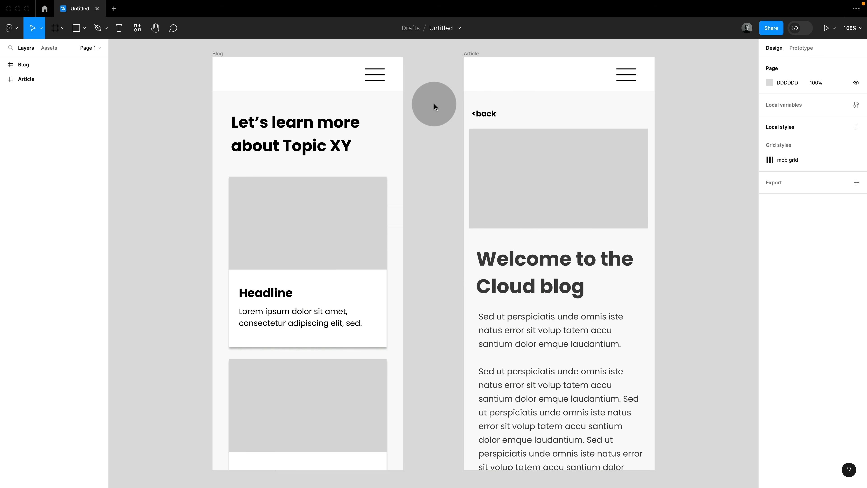
# Add a layout grid to the Blog frame and change its type to Columns
pyautogui.click(218, 55)
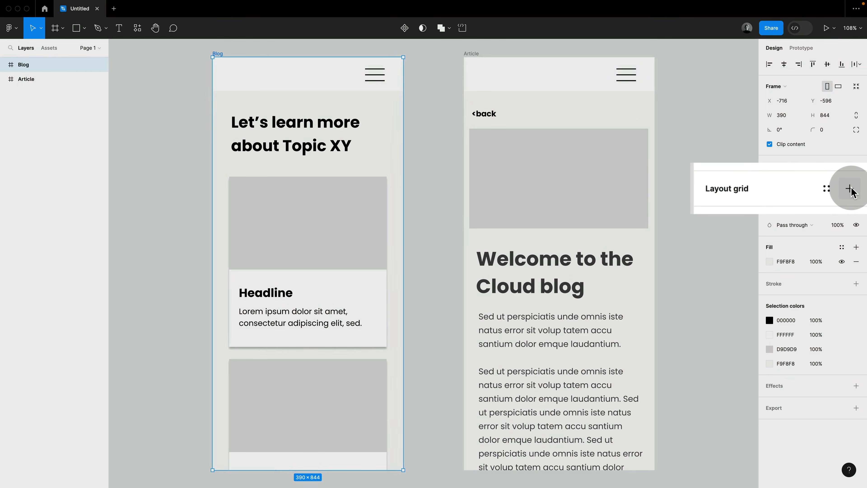
pyautogui.click(857, 189)
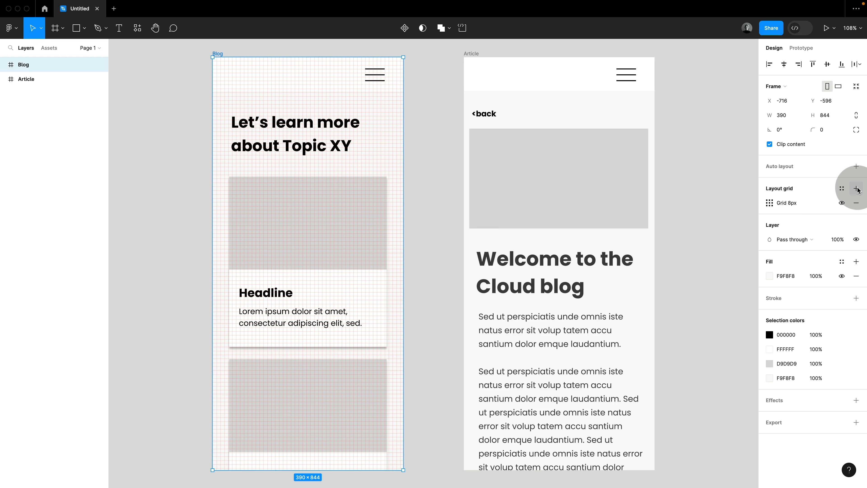
pyautogui.click(770, 203)
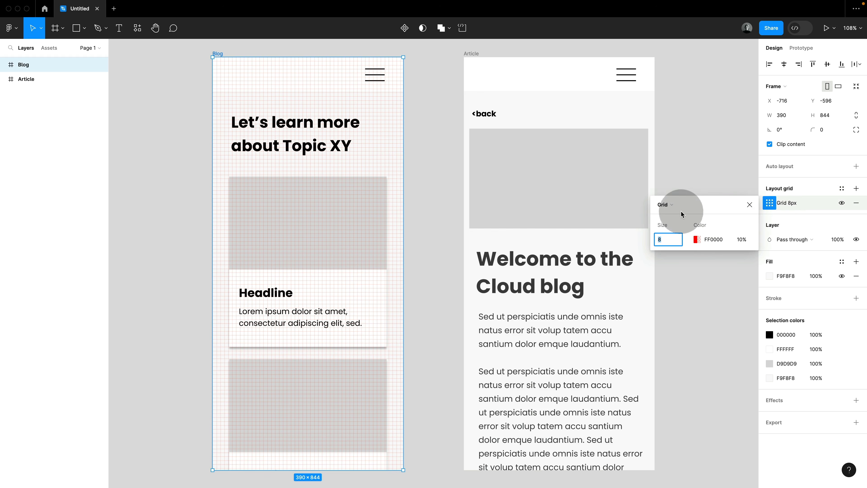
pyautogui.click(668, 205)
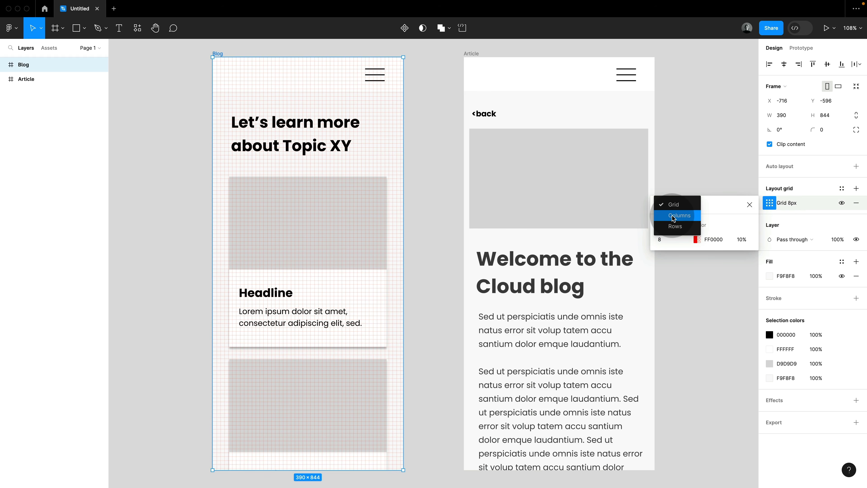
pyautogui.click(673, 215)
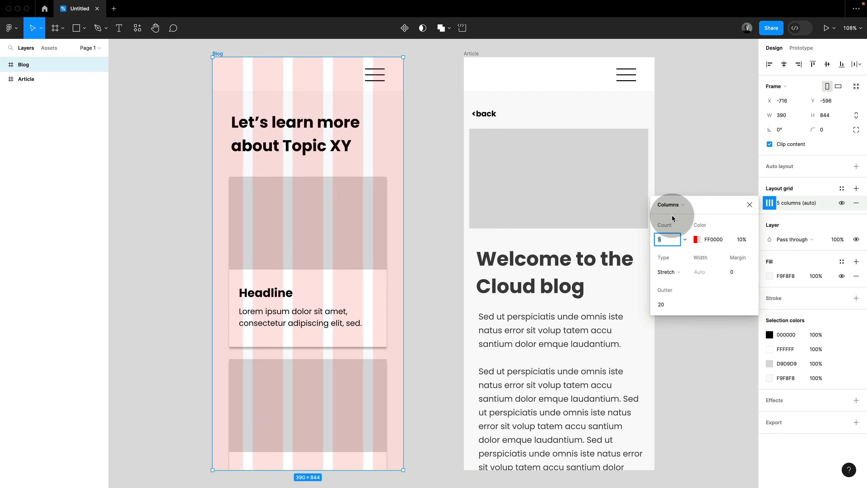
# Set the Blog frame's column grid to a count of 4 with a margin of 24
pyautogui.click(664, 242)
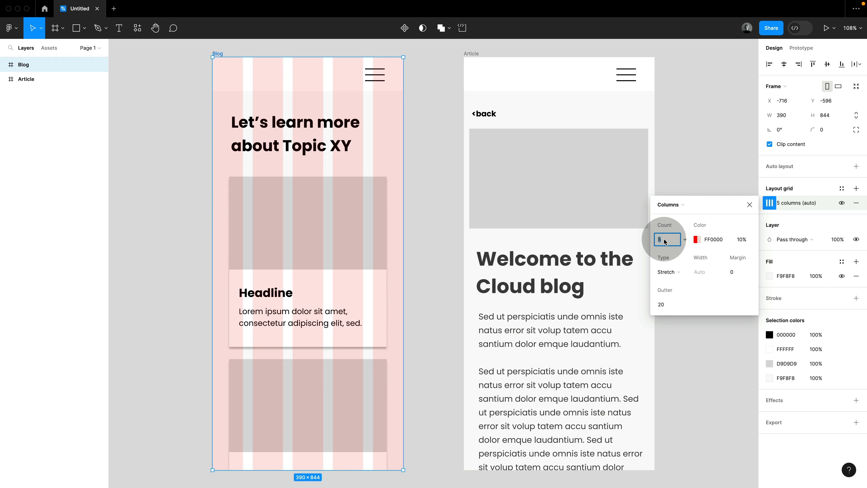
pyautogui.write('4')
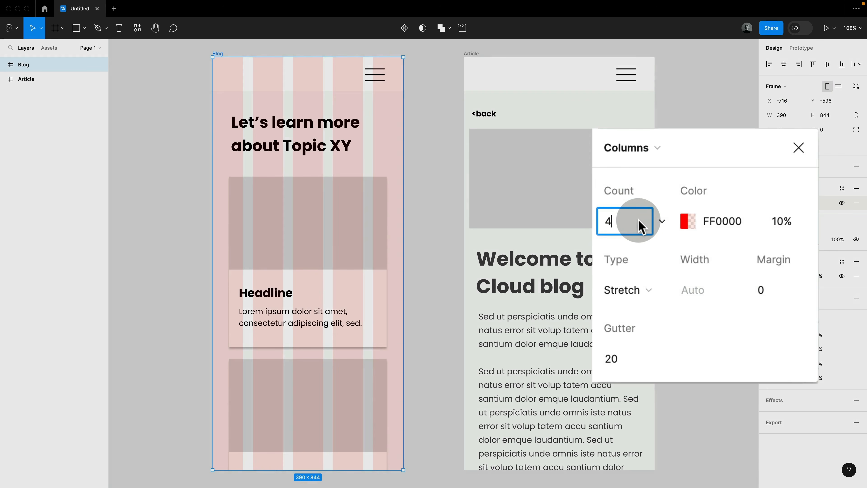
pyautogui.click(775, 289)
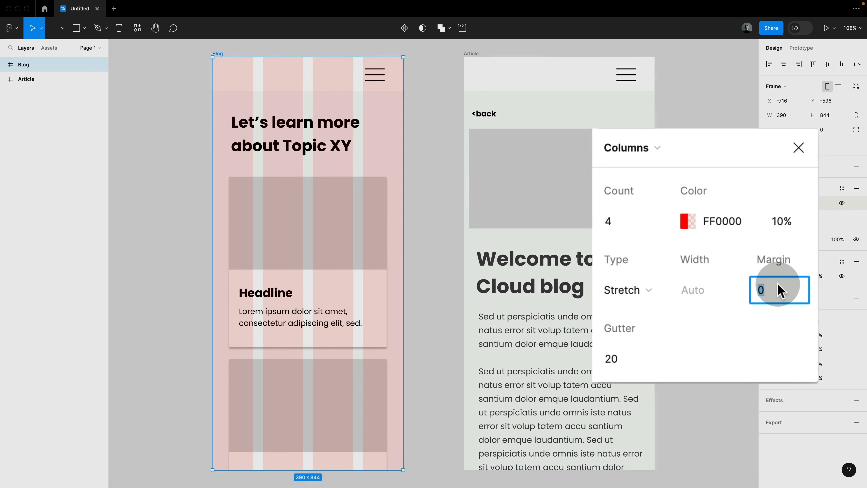
pyautogui.write('2')
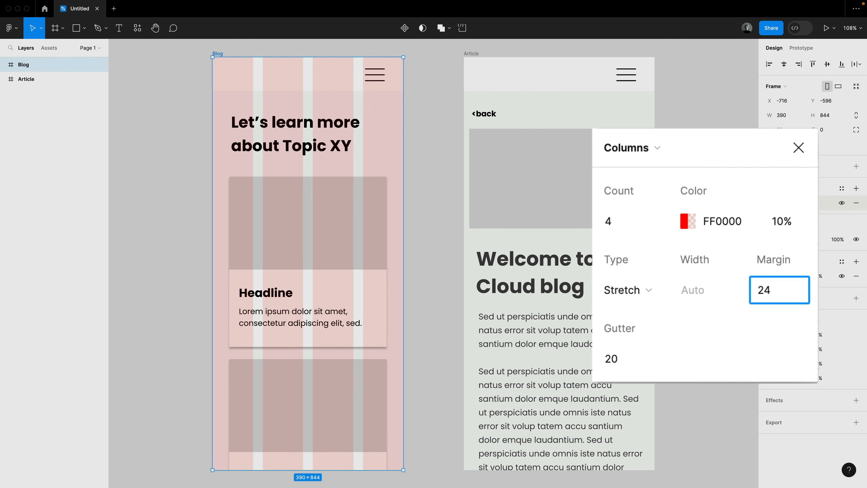
pyautogui.write('4')
pyautogui.press('Return')
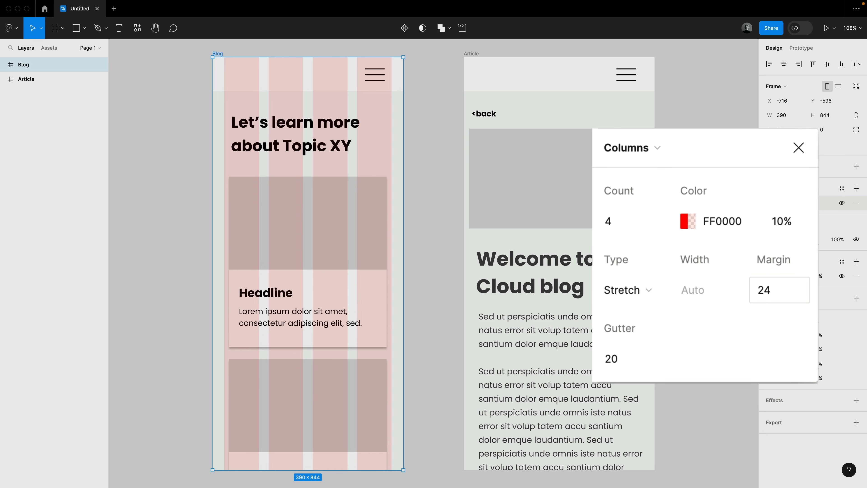
# Set the column grid's gutter to 24 and its margin to 32
pyautogui.click(628, 358)
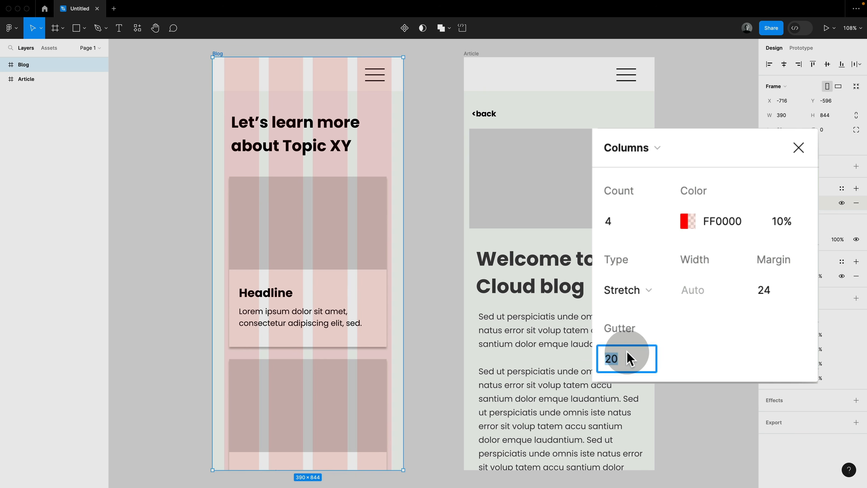
pyautogui.write('2')
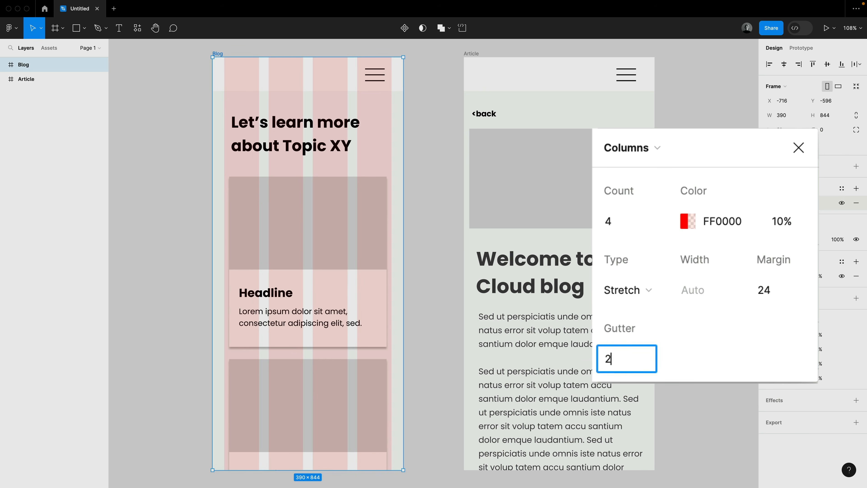
pyautogui.press('Return')
pyautogui.click(791, 290)
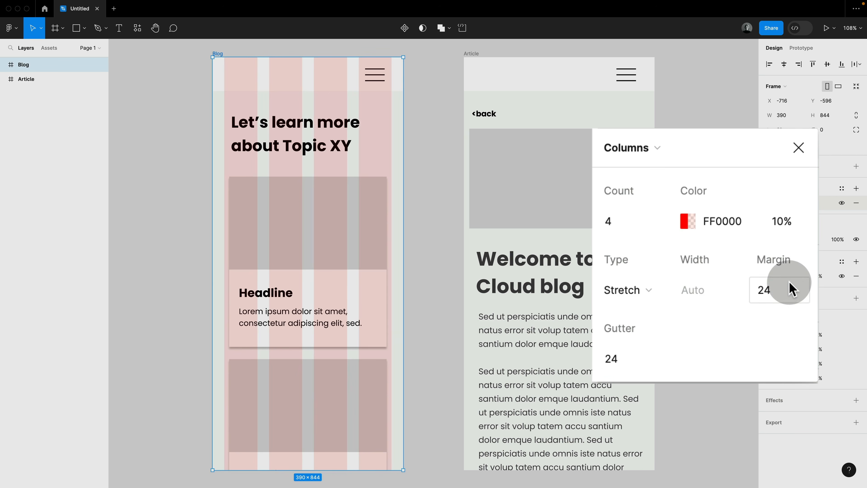
pyautogui.write('32')
pyautogui.press('Return')
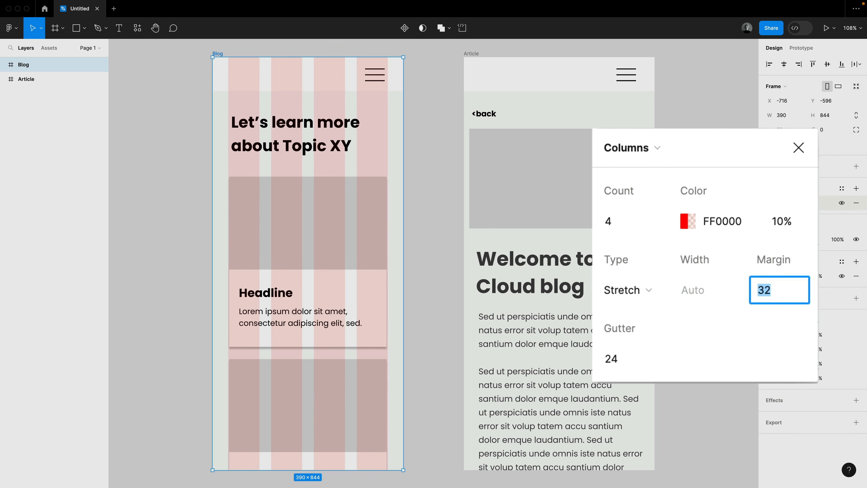
pyautogui.click(764, 293)
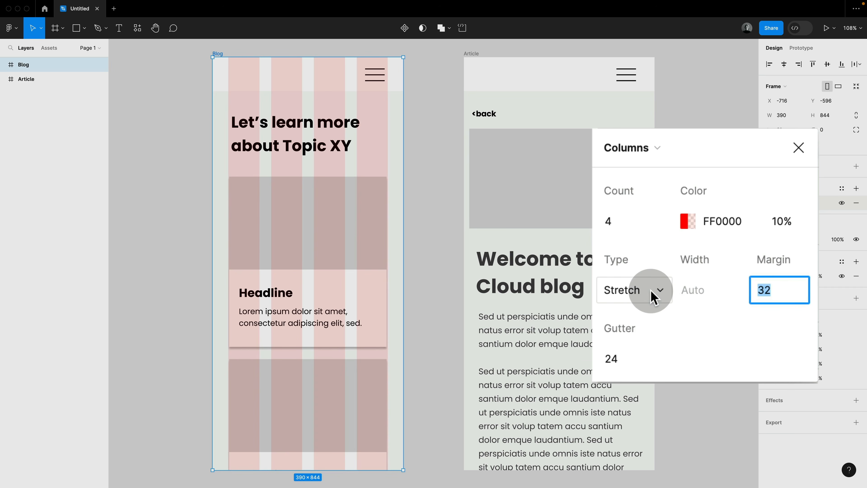
# Try widening the Blog frame to about 429 with the stretched columns and restore the iPhone 14 size of 390 × 844
pyautogui.click(218, 53)
pyautogui.moveTo(403, 221); pyautogui.dragTo(422, 220)
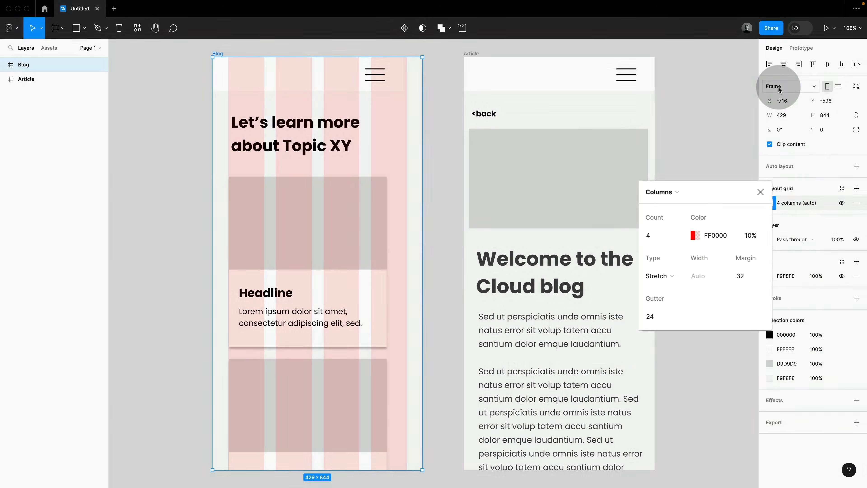
pyautogui.click(803, 88)
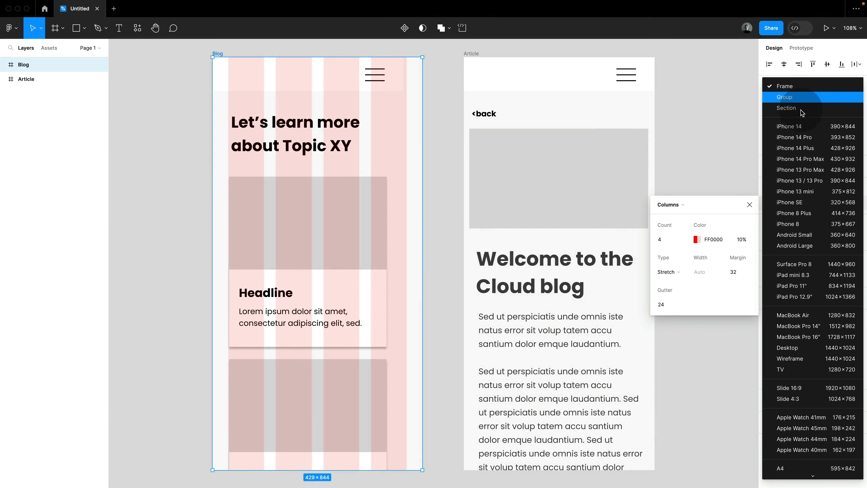
pyautogui.click(807, 128)
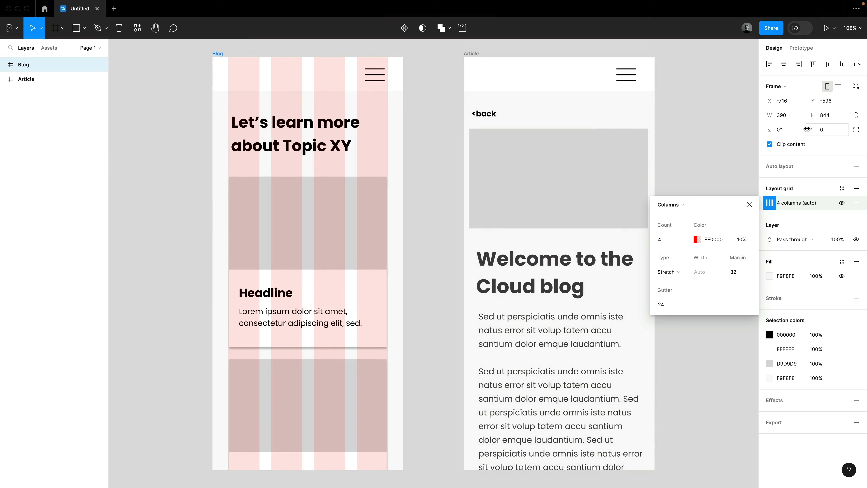
# Try the Center column type with a column width of 60 while widening the Blog frame to about 453
pyautogui.click(680, 272)
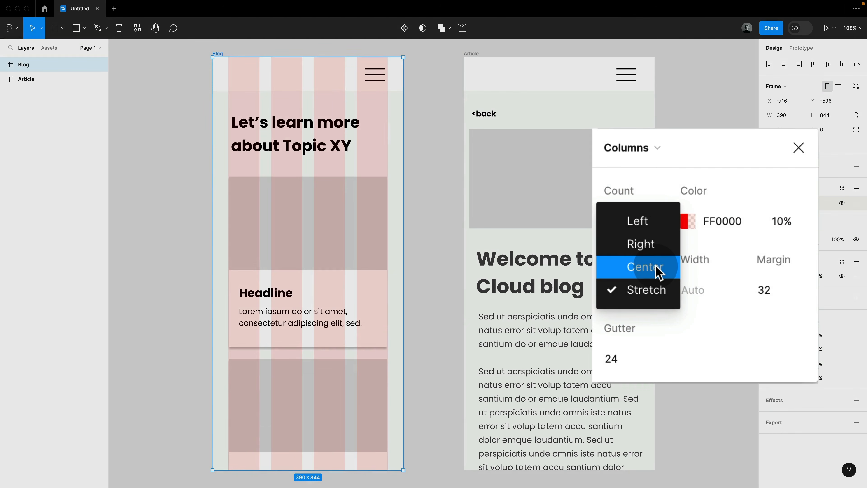
pyautogui.click(657, 272)
pyautogui.moveTo(403, 256); pyautogui.dragTo(409, 256)
pyautogui.click(696, 290)
pyautogui.write('60')
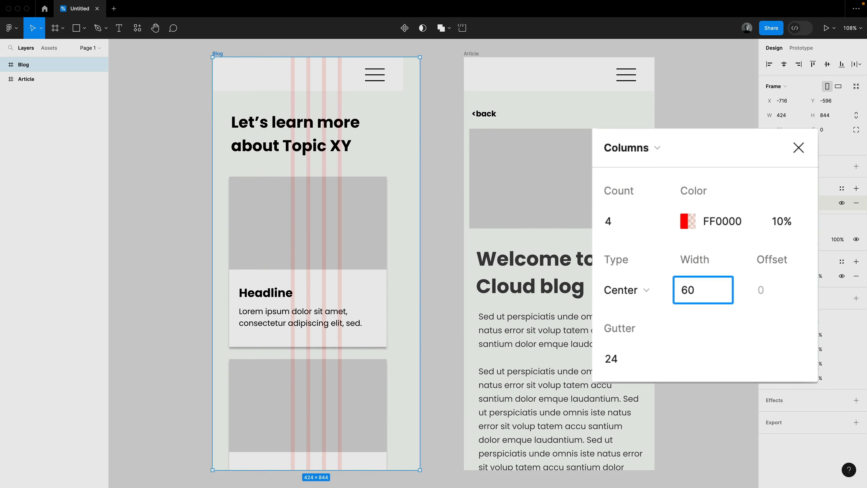
pyautogui.press('Return')
pyautogui.moveTo(420, 256)
pyautogui.mouseDown()
pyautogui.moveTo(384, 258)
pyautogui.moveTo(435, 258)
pyautogui.mouseUp()
# Return the column type to Stretch and the Blog frame to the iPhone 14 size of 390 × 844
pyautogui.click(618, 289)
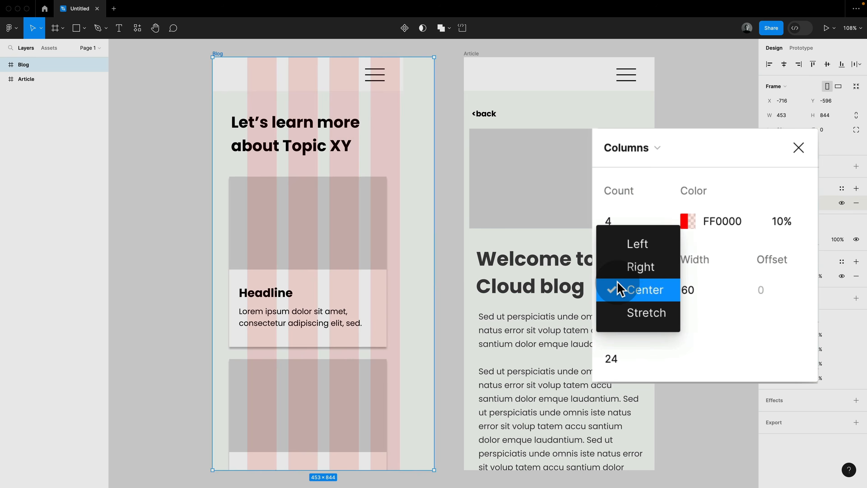
pyautogui.click(641, 312)
pyautogui.click(781, 87)
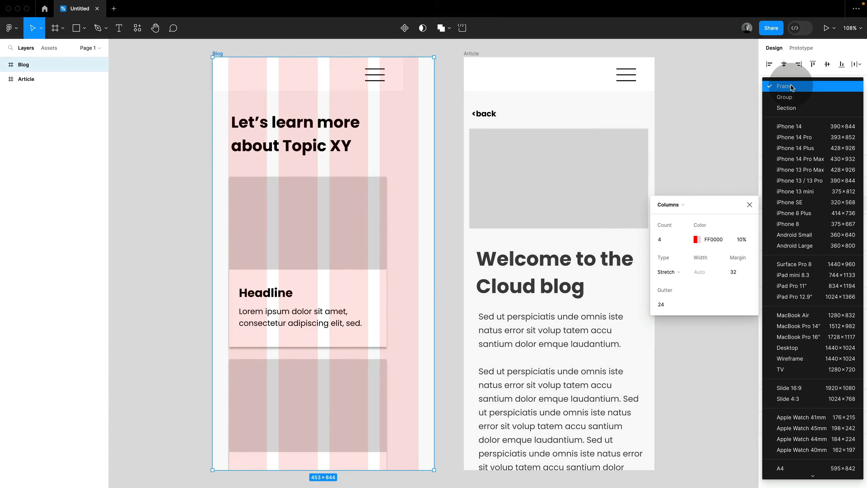
pyautogui.click(803, 127)
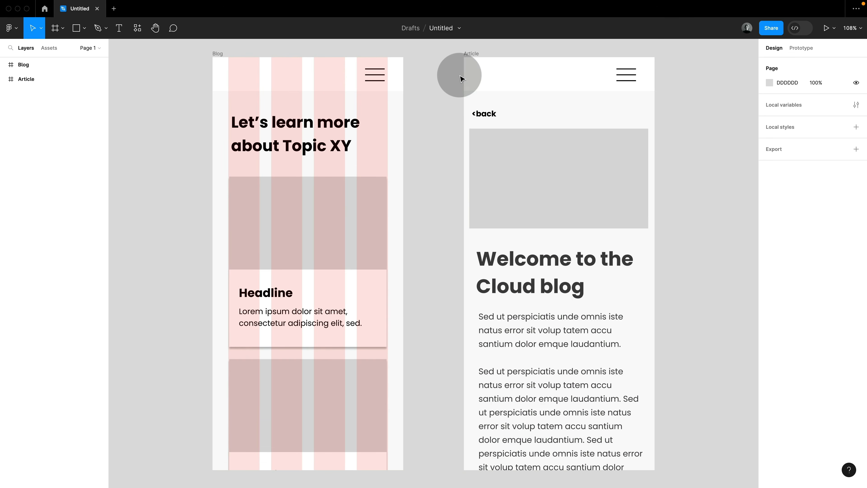
pyautogui.click(472, 53)
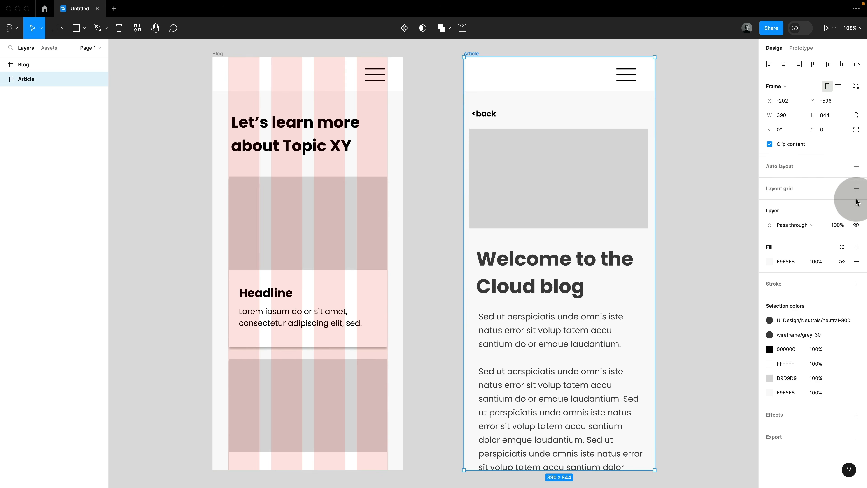
pyautogui.click(204, 59)
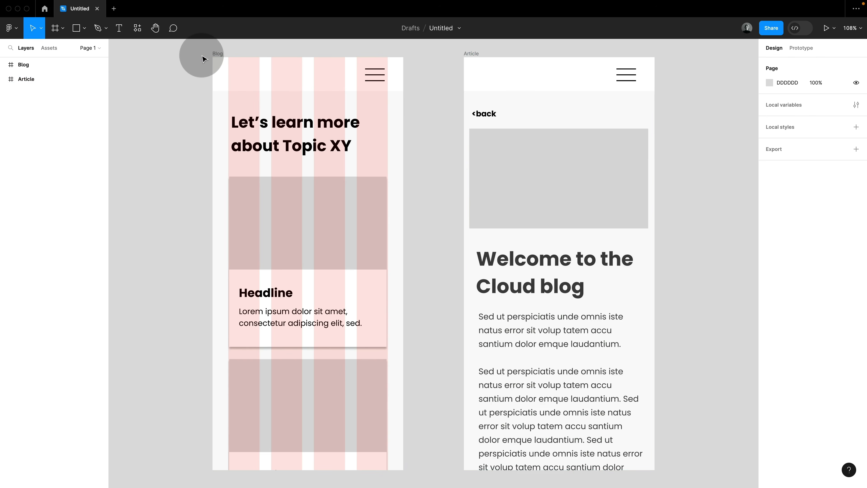
# Save the Blog frame's column grid as a grid style named "mob grid"
pyautogui.click(218, 53)
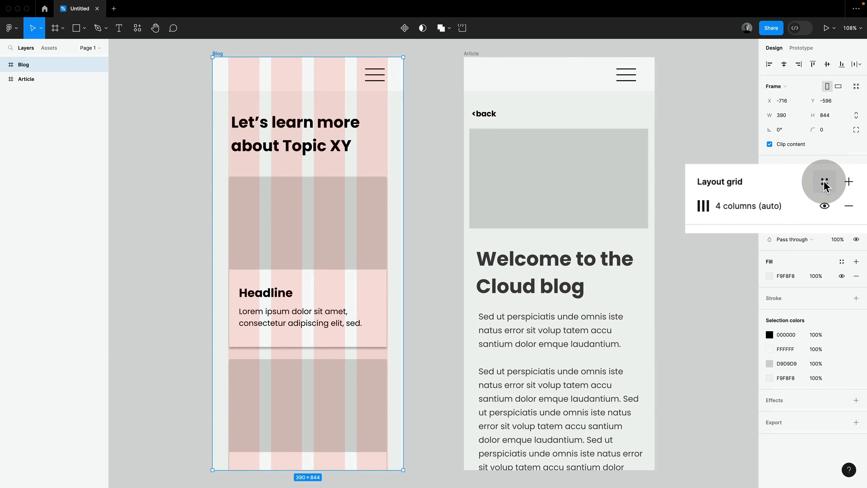
pyautogui.click(842, 188)
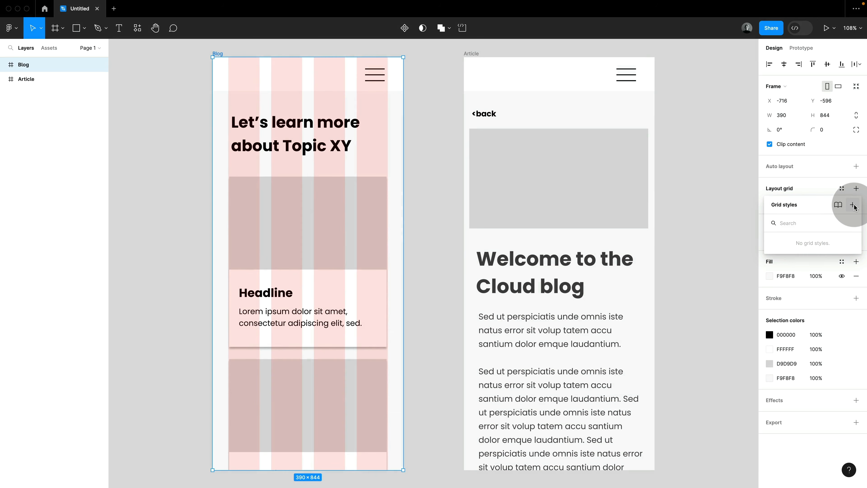
pyautogui.click(853, 205)
pyautogui.click(697, 296)
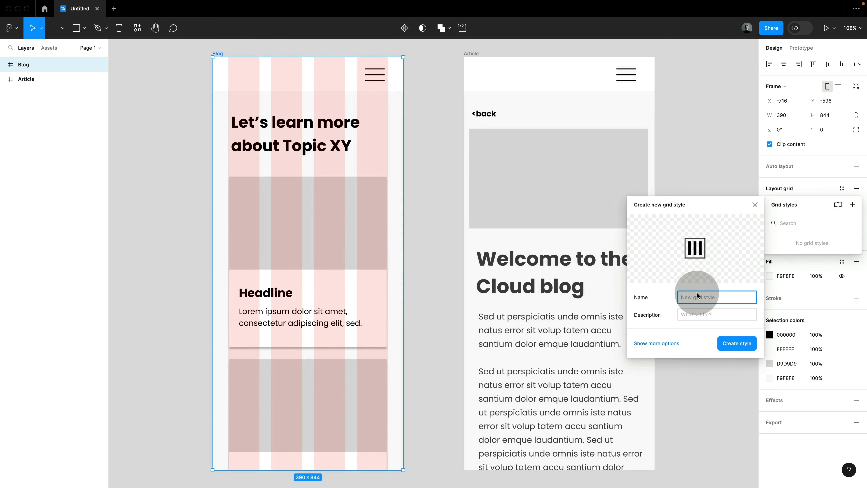
pyautogui.write('mob')
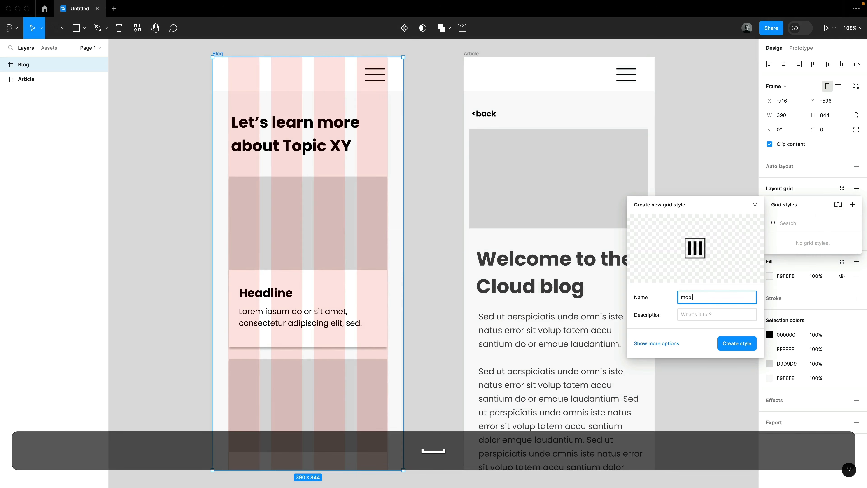
pyautogui.write(' grid')
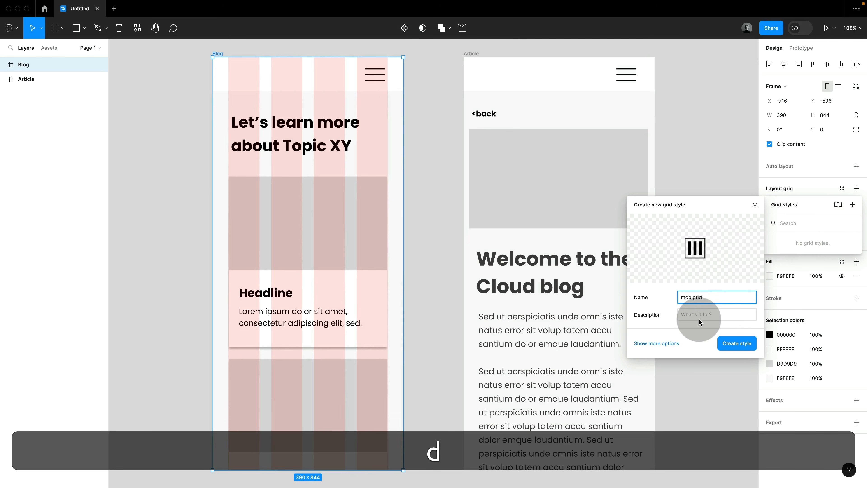
pyautogui.click(736, 345)
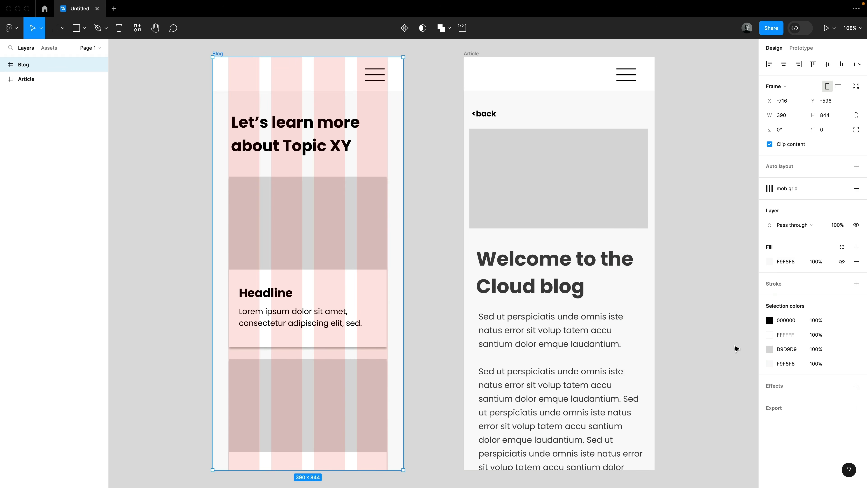
# Look at the options available for the mob grid entry in the local grid styles
pyautogui.click(718, 224)
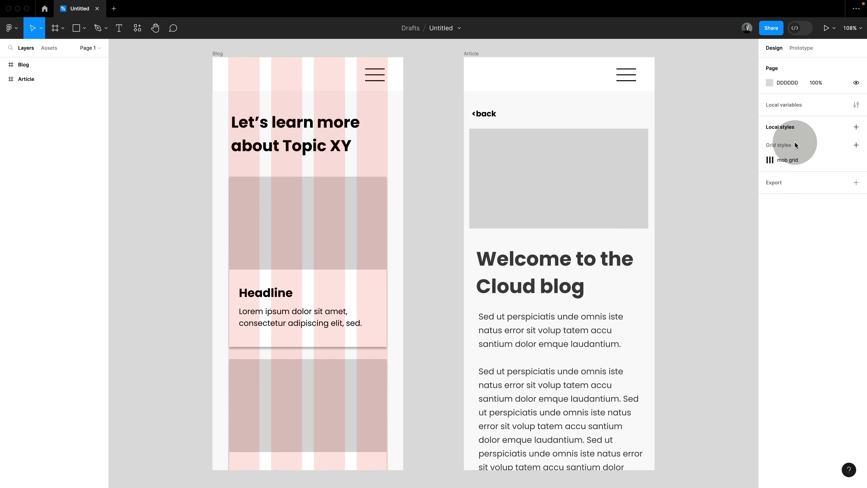
pyautogui.click(796, 160)
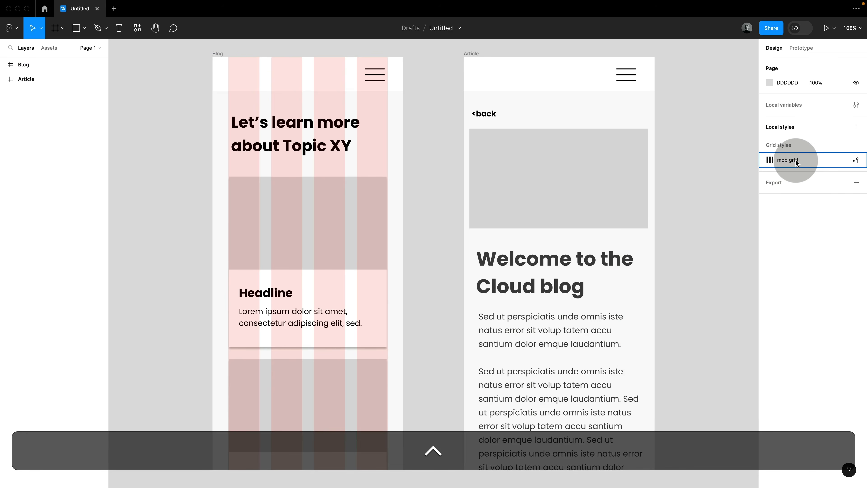
pyautogui.rightClick(797, 162)
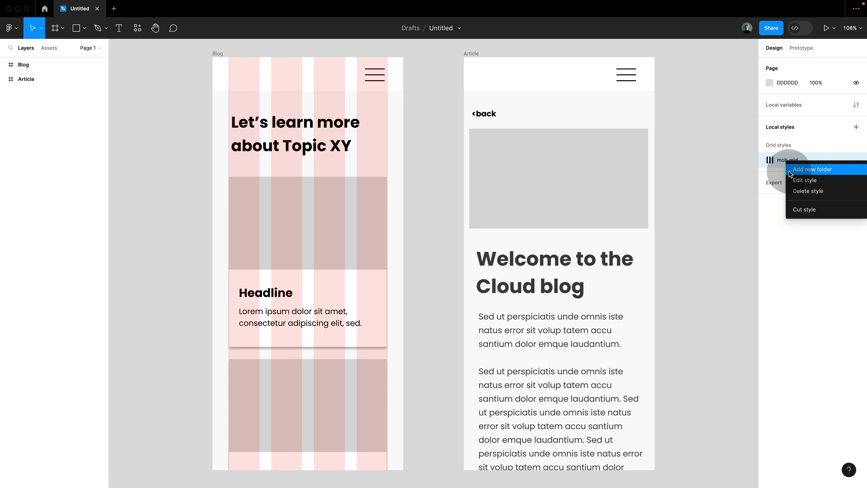
pyautogui.click(729, 180)
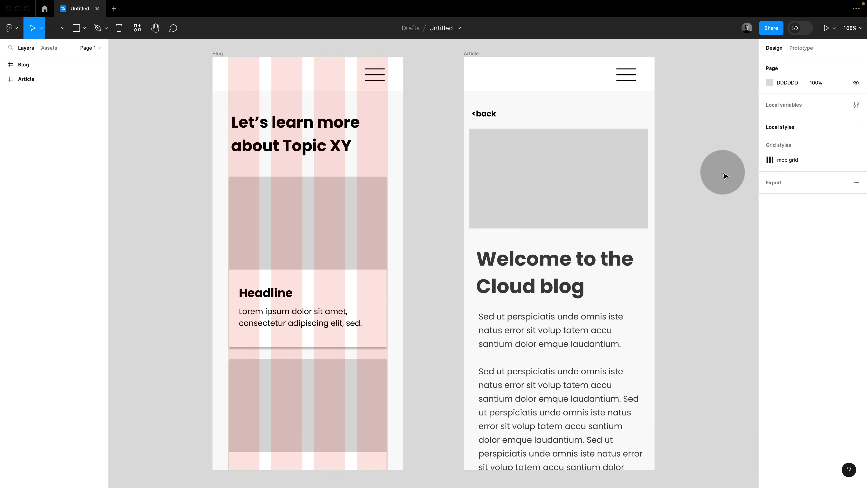
# Apply the mob grid style to the Article frame
pyautogui.click(482, 53)
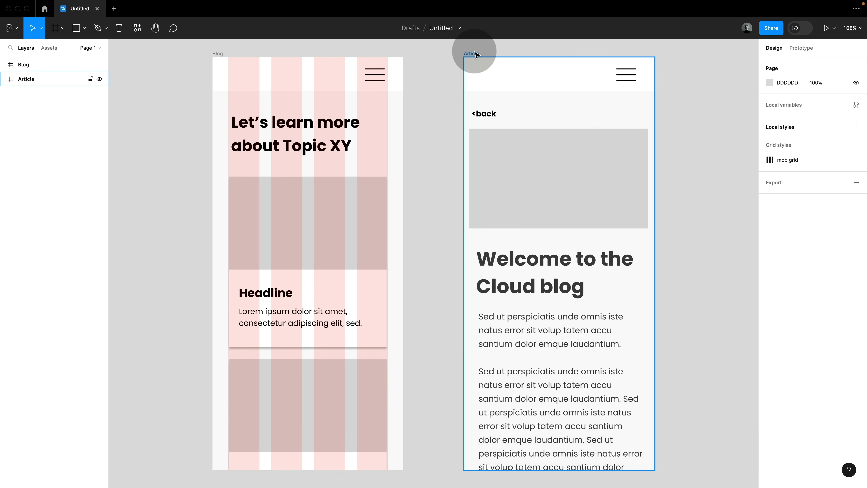
pyautogui.click(476, 53)
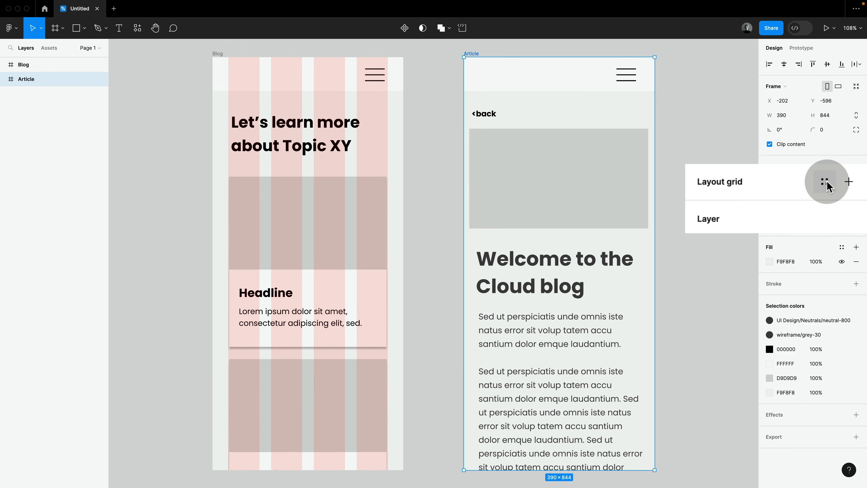
pyautogui.click(842, 188)
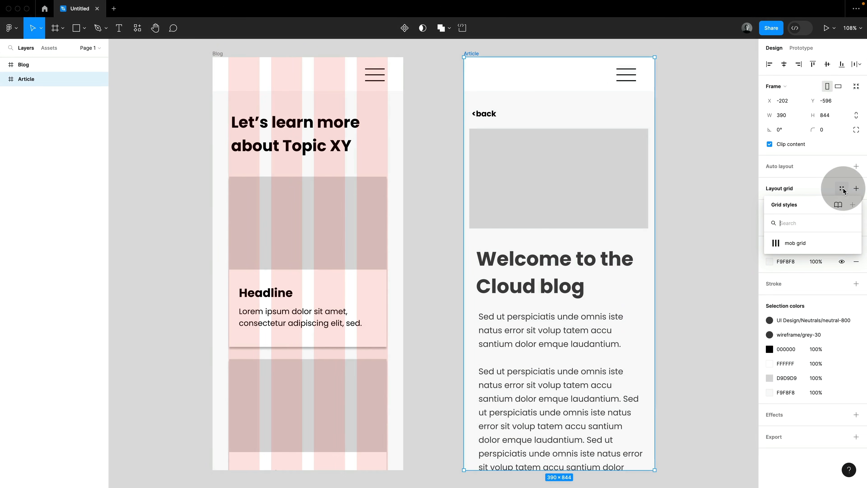
pyautogui.click(796, 243)
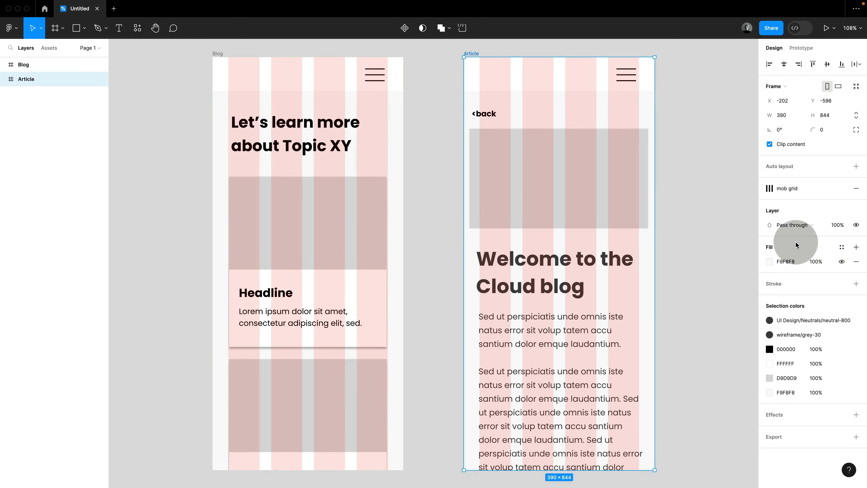
# Align the Blog frame's main headline to the outer grid columns, with X at 32 and a width of 326
pyautogui.click(203, 136)
pyautogui.click(261, 140)
pyautogui.scroll(5, 261, 137)
pyautogui.press('Left')
pyautogui.press('Left')
pyautogui.moveTo(537, 153); pyautogui.dragTo(567, 150)
# Widen the first Blog card to 326 and stretch its image to the card's full width
pyautogui.scroll(-4, 523, 184)
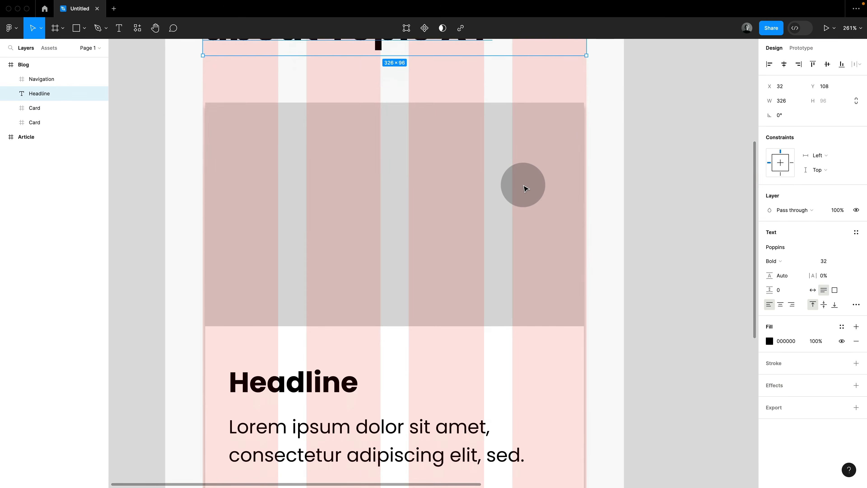
pyautogui.scroll(-3, 524, 187)
pyautogui.click(467, 292)
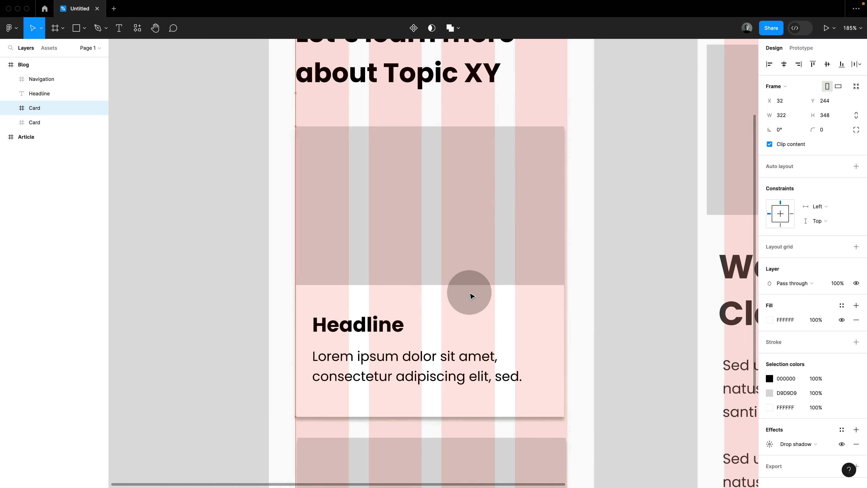
pyautogui.moveTo(565, 313); pyautogui.dragTo(569, 314)
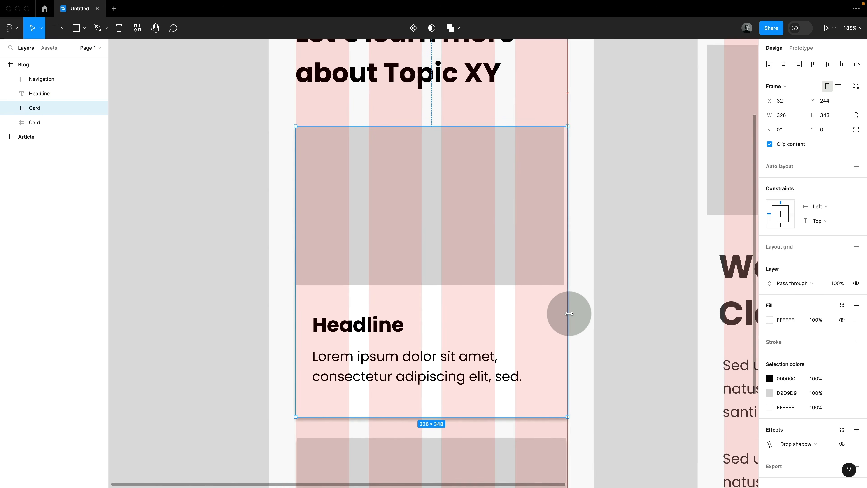
pyautogui.doubleClick(547, 269)
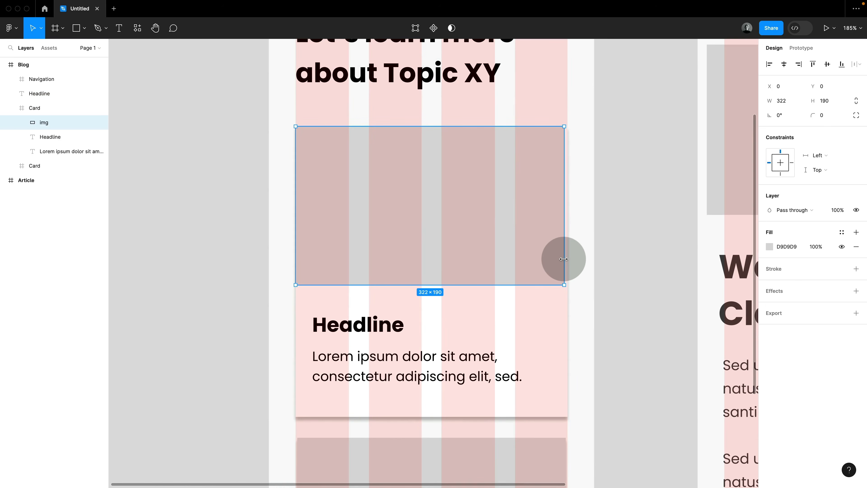
pyautogui.click(379, 326)
pyautogui.click(382, 367)
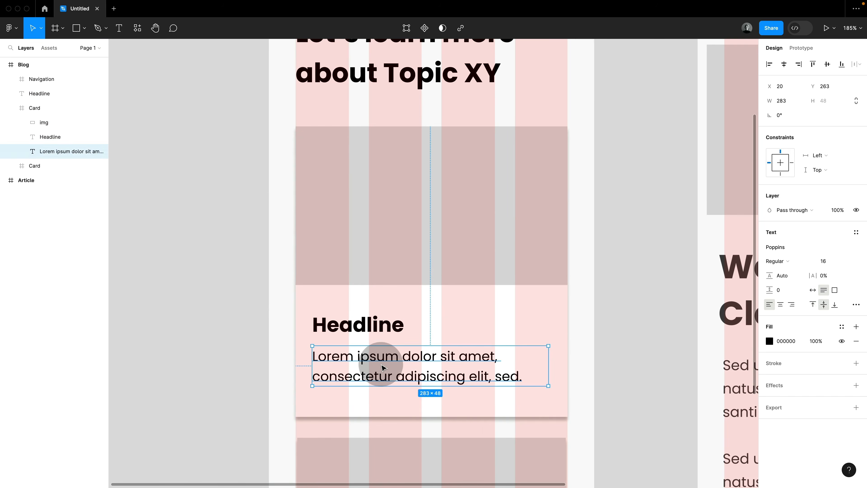
pyautogui.click(438, 329)
pyautogui.hotkey('shift', '0')
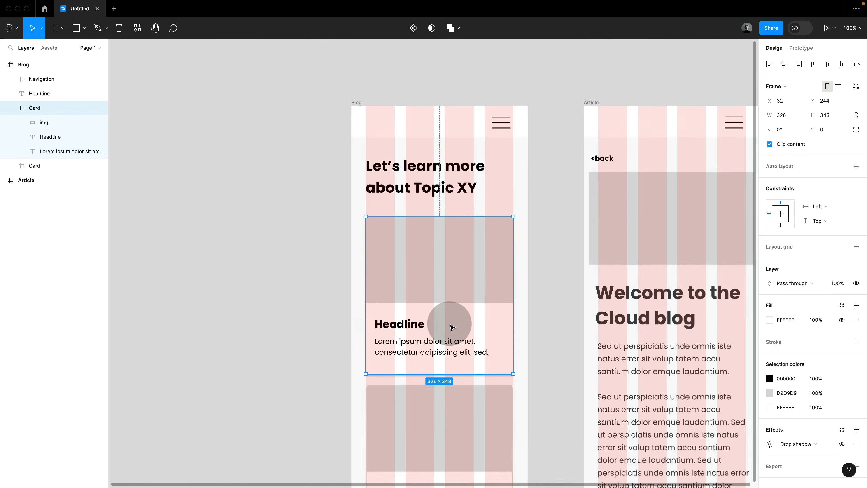
# Move the Article frame's "<back" link to the start of the first grid column, at X 32 and Y 102
pyautogui.hscroll(5, 450, 327)
pyautogui.scroll(3, 450, 327)
pyautogui.click(472, 304)
pyautogui.click(463, 245)
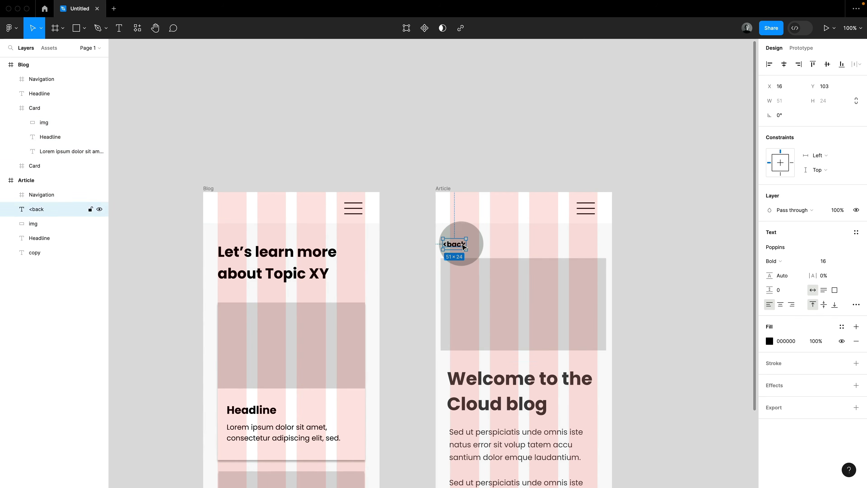
pyautogui.moveTo(461, 246); pyautogui.dragTo(468, 247)
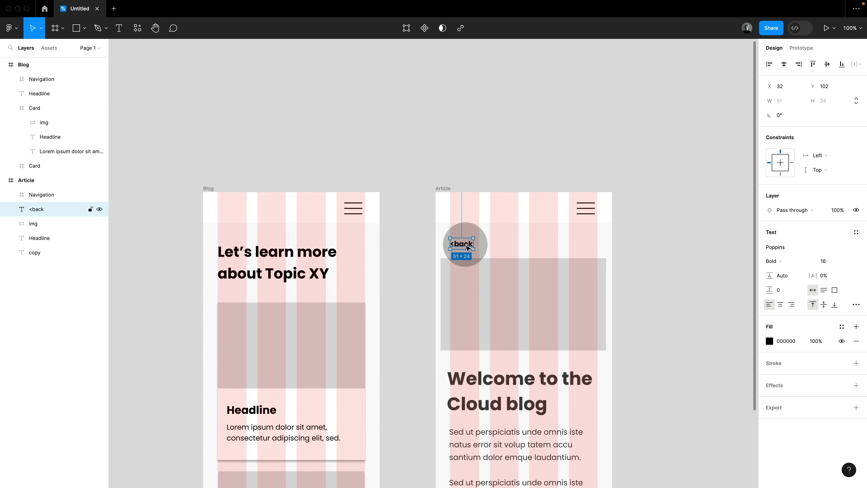
# Stretch the Article image across the whole frame, with X at 0 and a width of 390
pyautogui.scroll(5, 460, 263)
pyautogui.click(457, 298)
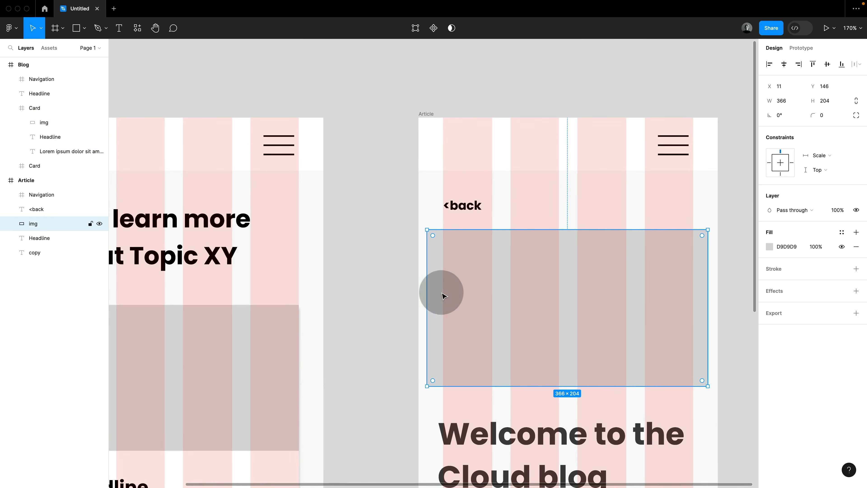
pyautogui.moveTo(427, 292); pyautogui.dragTo(418, 292)
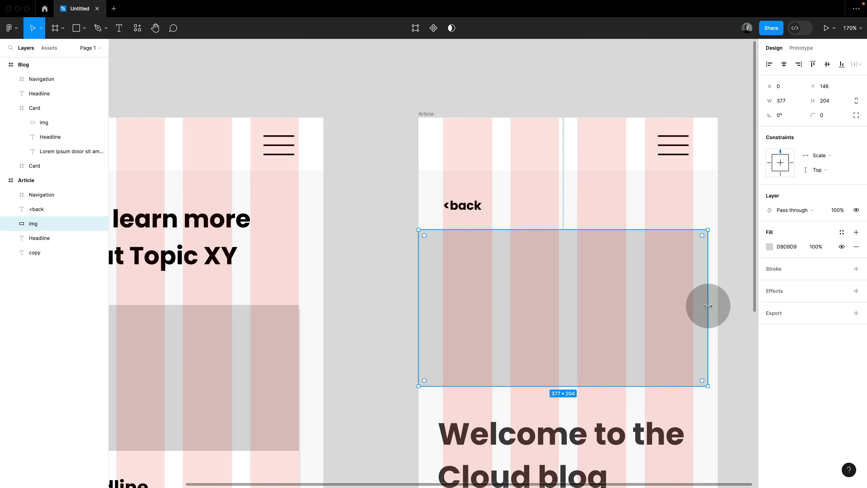
pyautogui.moveTo(707, 306); pyautogui.dragTo(717, 305)
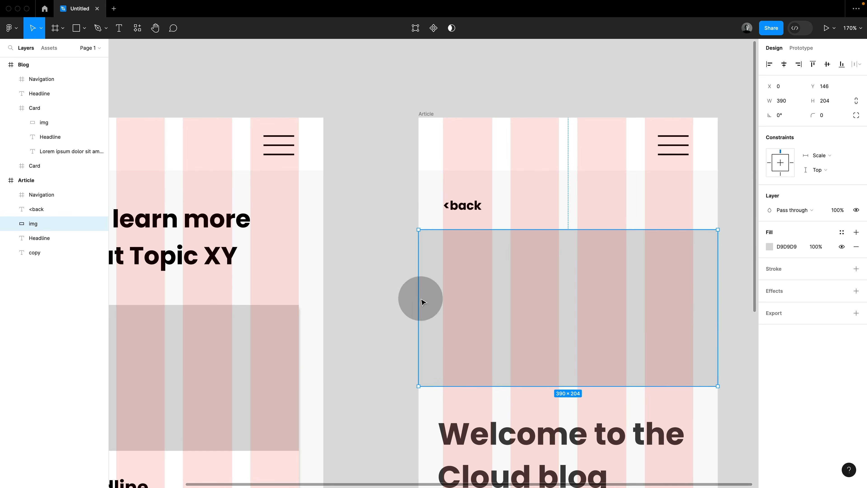
# Try Article image widths of 358, 263 and 295 against the grid columns and restore the full frame width
pyautogui.moveTo(420, 307); pyautogui.dragTo(443, 306)
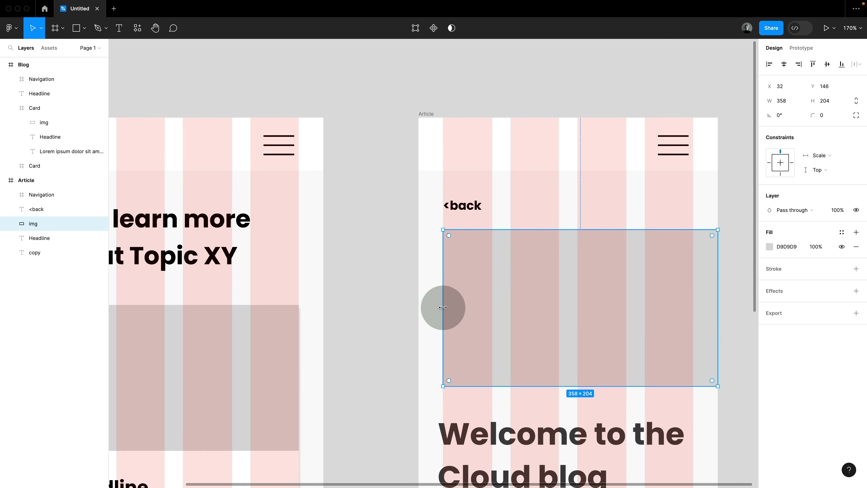
pyautogui.moveTo(714, 302); pyautogui.dragTo(645, 300)
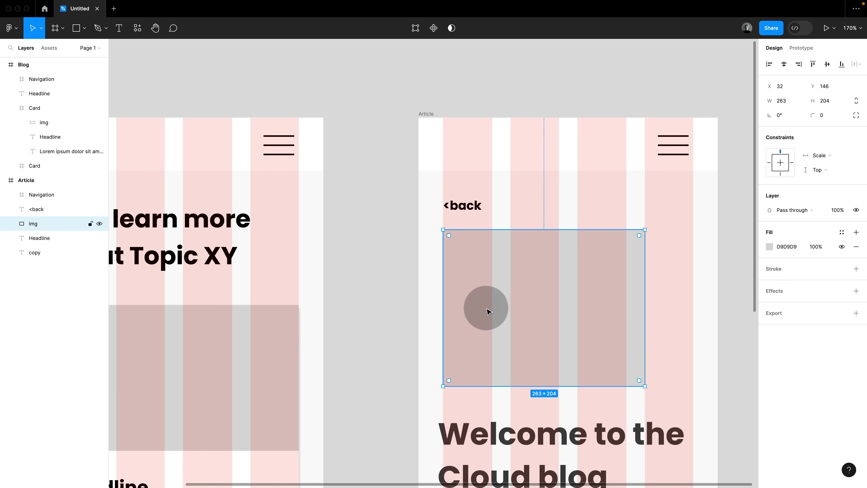
pyautogui.moveTo(447, 307); pyautogui.dragTo(418, 300)
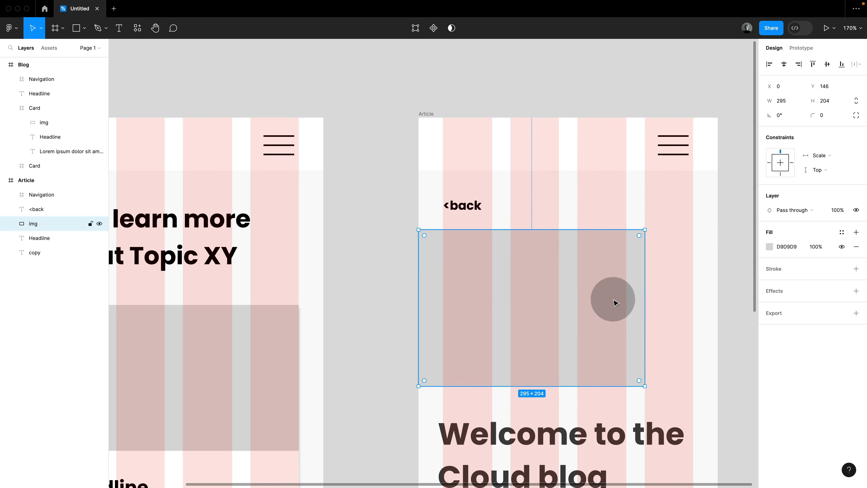
pyautogui.moveTo(646, 309); pyautogui.dragTo(718, 307)
# Fit the Article headline to the outer grid columns, with X at 32 and a width of 326
pyautogui.scroll(-4, 702, 324)
pyautogui.click(570, 337)
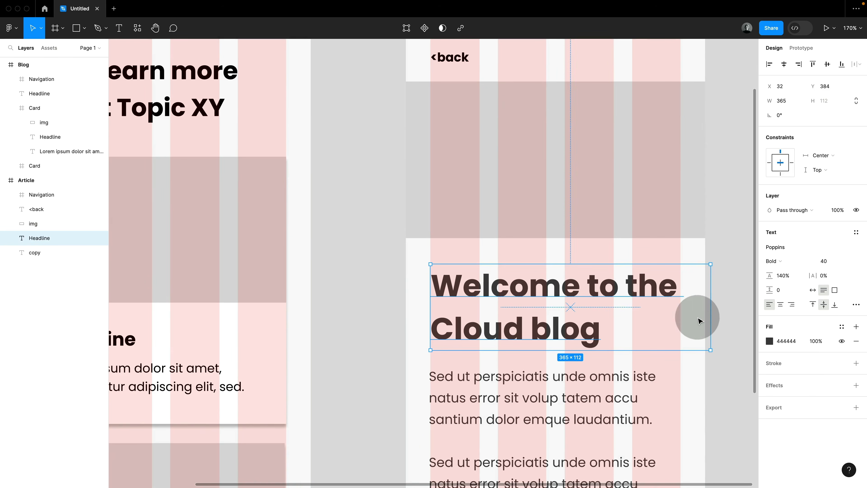
pyautogui.moveTo(710, 316); pyautogui.dragTo(684, 317)
# Resize the Article body copy to fit within the outer grid columns
pyautogui.scroll(-3, 682, 314)
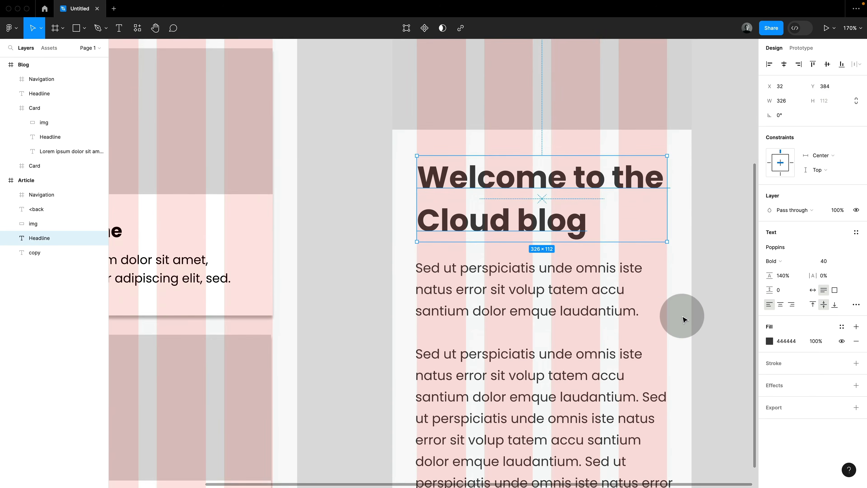
pyautogui.click(606, 321)
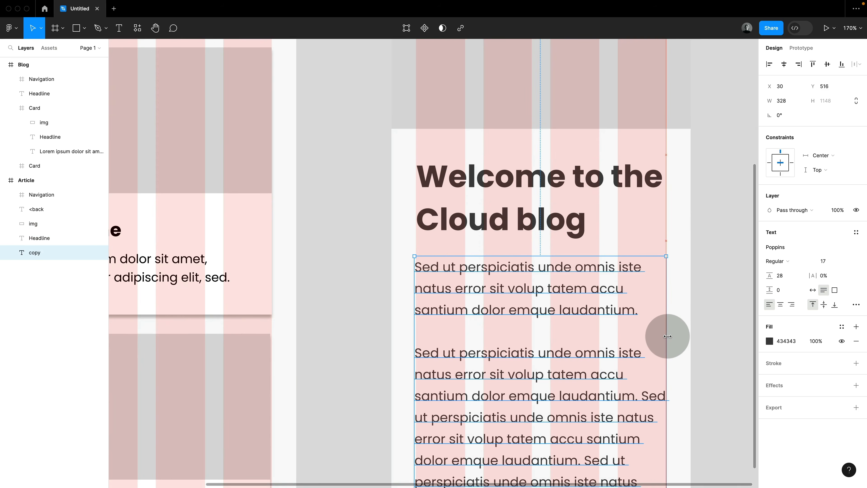
pyautogui.click(331, 314)
pyautogui.hotkey('shift', '1')
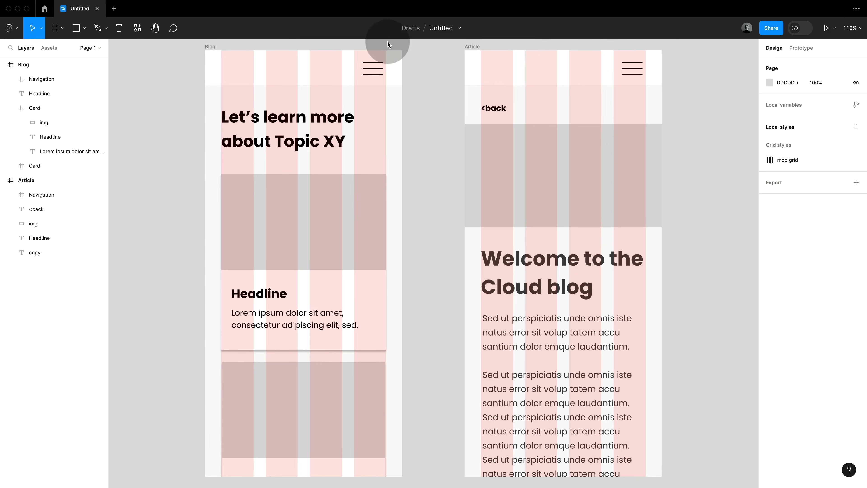
# Hide the mob grid on the Blog frame and show it again
pyautogui.click(213, 47)
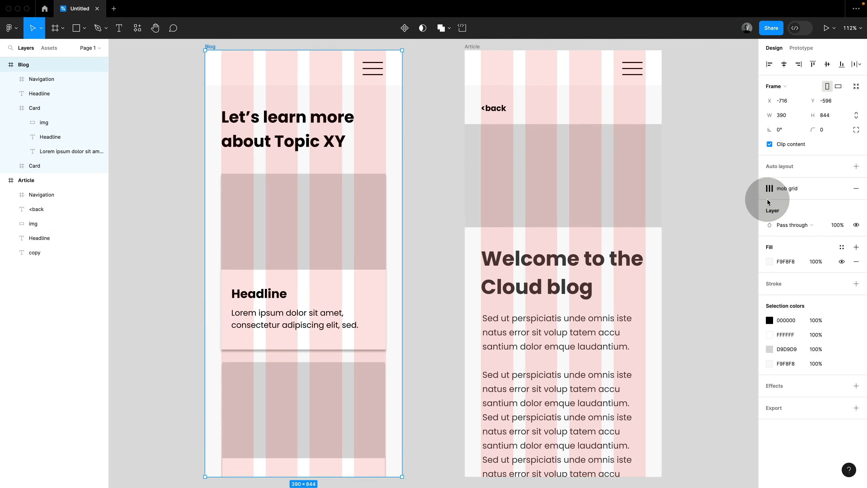
pyautogui.moveTo(797, 192)
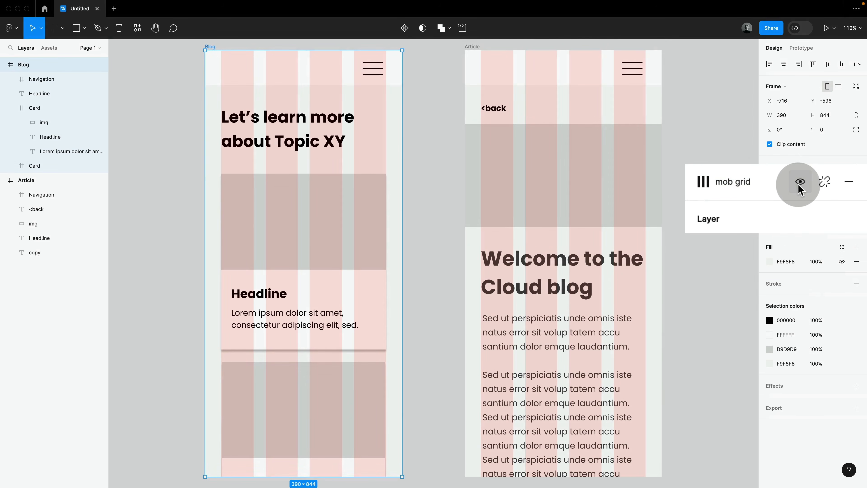
pyautogui.click(800, 190)
pyautogui.click(799, 191)
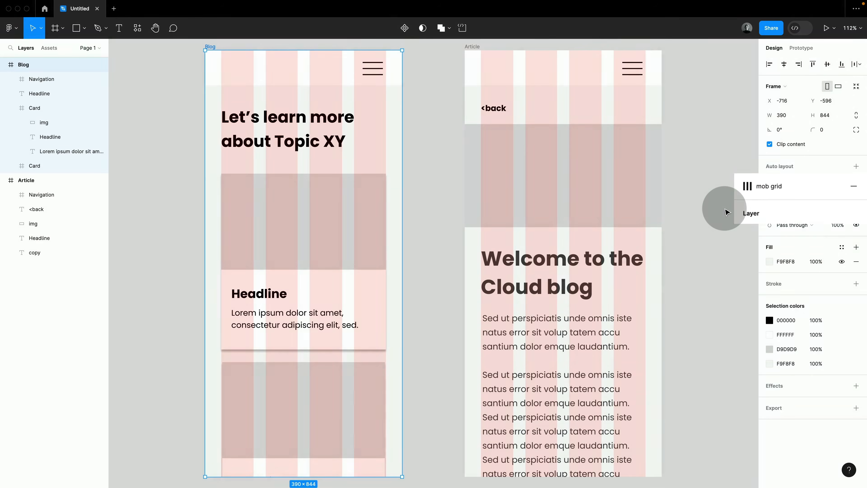
# Deselect the Blog frame, then toggle the layout grids of all frames off and on again
pyautogui.click(726, 212)
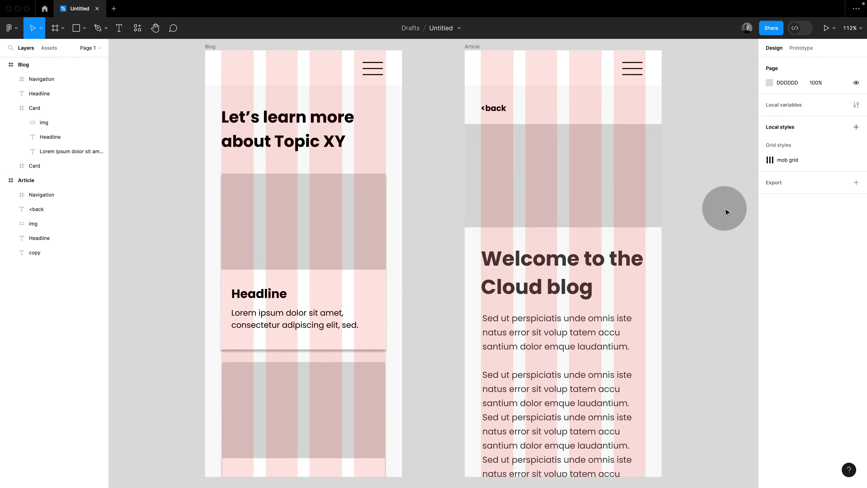
pyautogui.hotkey('ctrl', 'g')
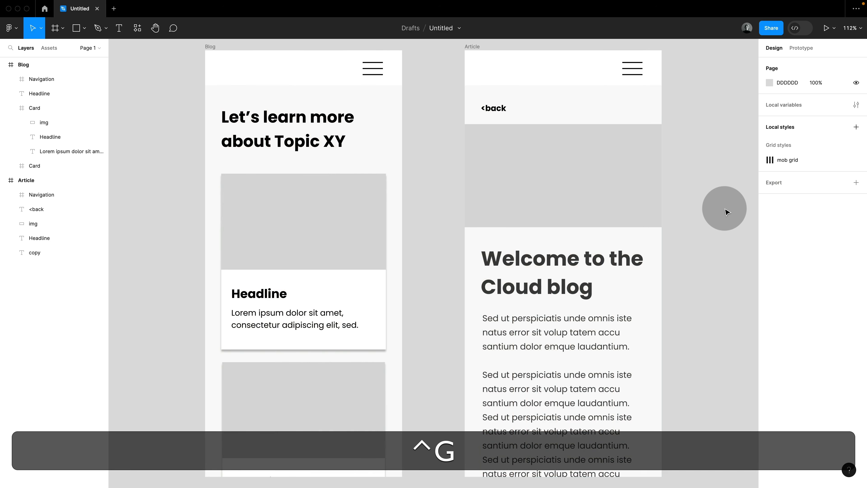
pyautogui.hotkey('ctrl', 'g')
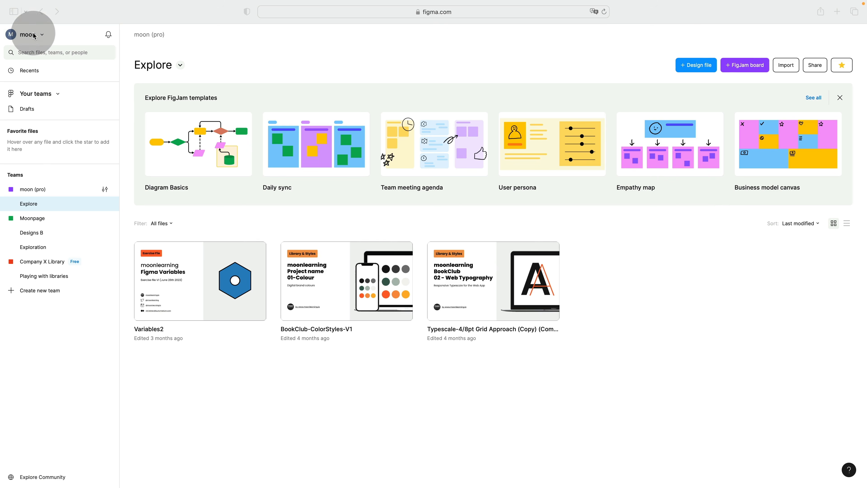
# Open the account's Community profile and go on to the Figma Community home page
pyautogui.click(40, 35)
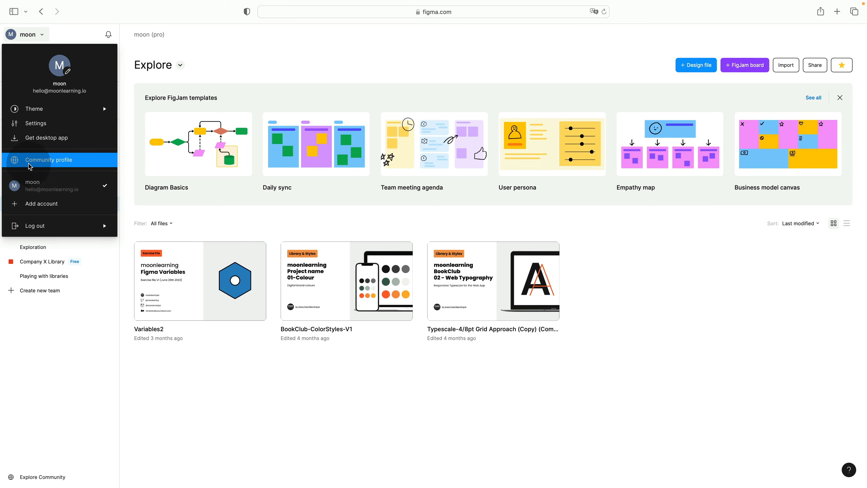
pyautogui.click(49, 163)
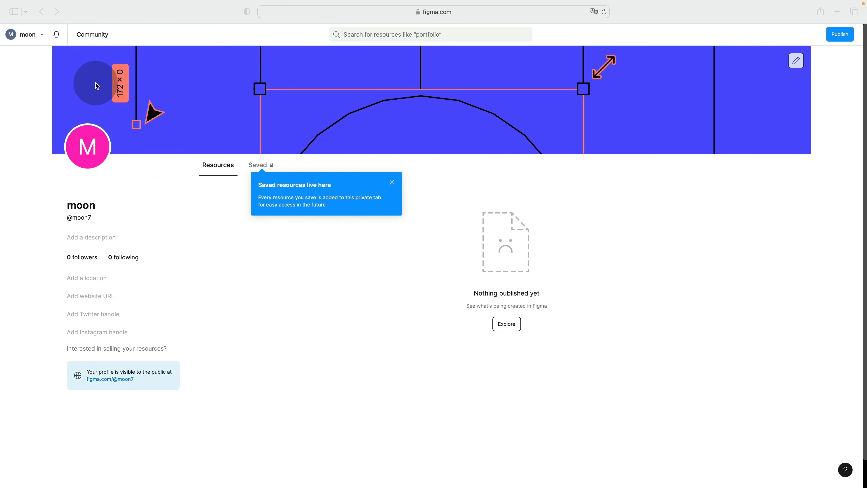
pyautogui.click(97, 36)
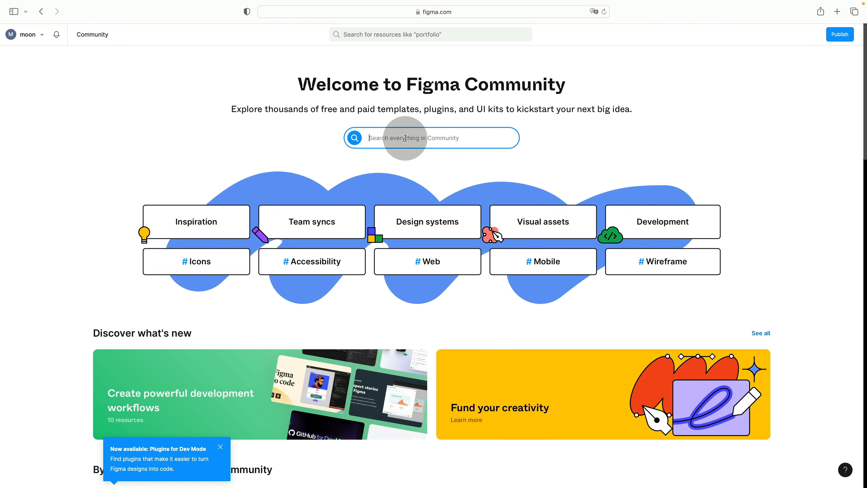
# Search the Community for "icons", look through the results and open the Iconicool free iconset
pyautogui.click(395, 144)
pyautogui.write('icons')
pyautogui.press('Return')
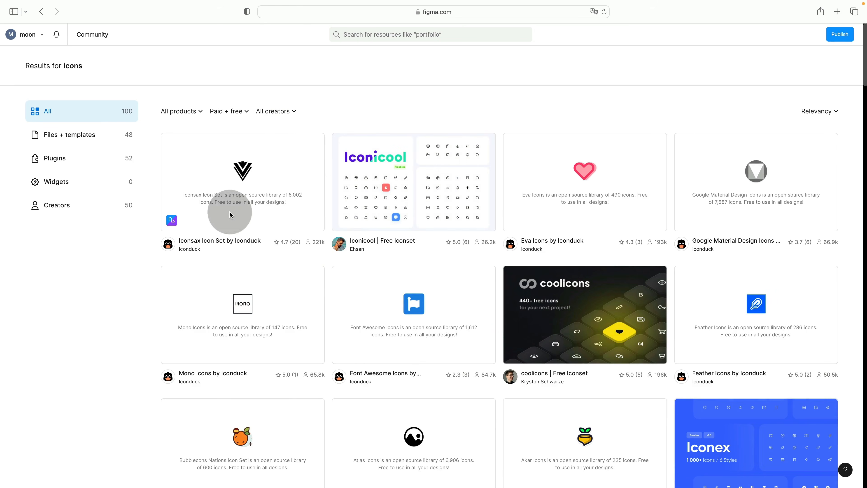
pyautogui.scroll(-5, 561, 270)
pyautogui.scroll(-12, 561, 280)
pyautogui.scroll(15, 561, 280)
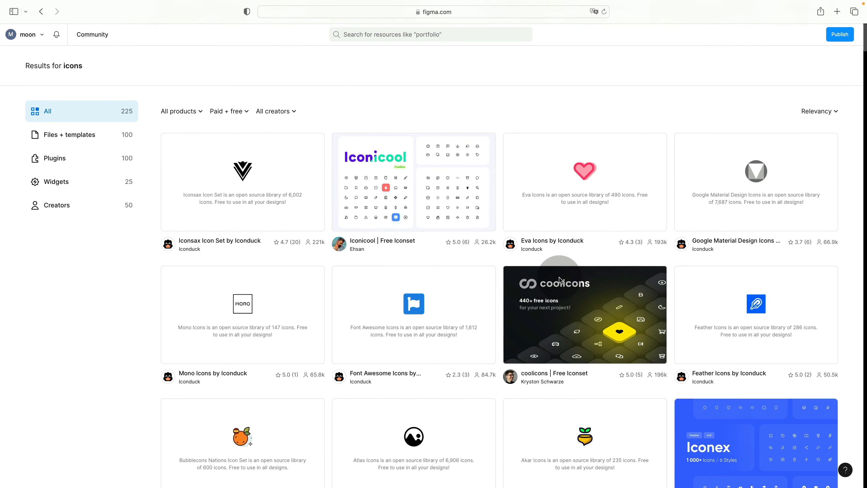
pyautogui.click(445, 190)
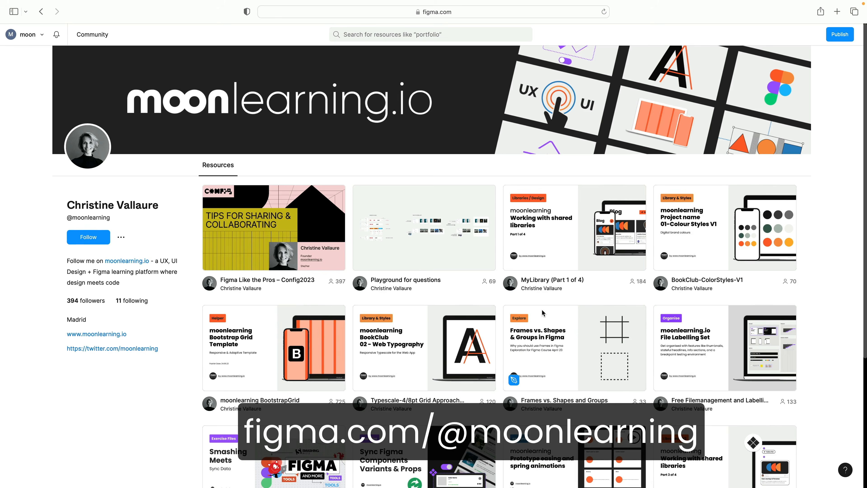
# Look through the resources on the moonlearning creator profile and open the Typescale-4/8pt Grid Approach file
pyautogui.scroll(-2, 542, 311)
pyautogui.scroll(-4, 542, 311)
pyautogui.scroll(5, 541, 309)
pyautogui.click(440, 317)
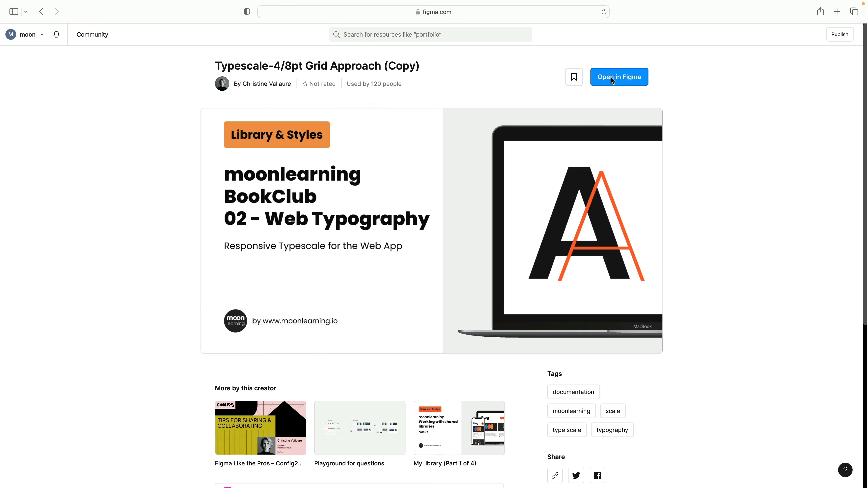
# Search the Community for "colour", restrict the results to plugins and look through the list
pyautogui.click(92, 35)
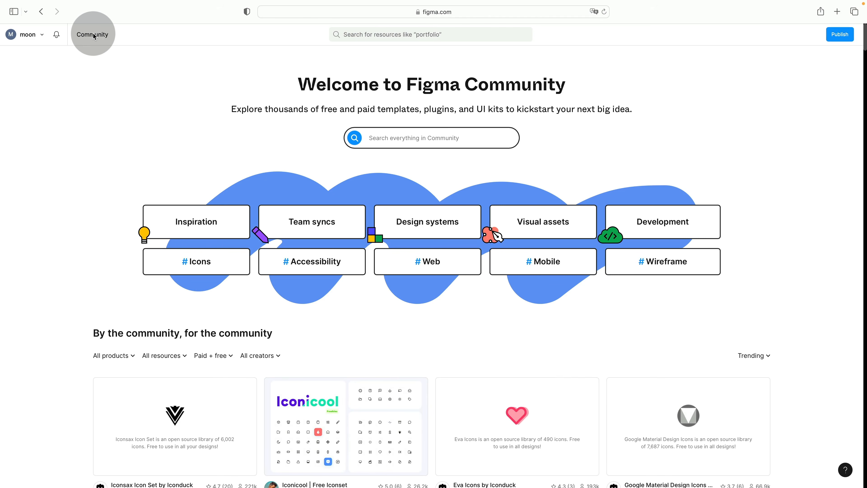
pyautogui.click(401, 137)
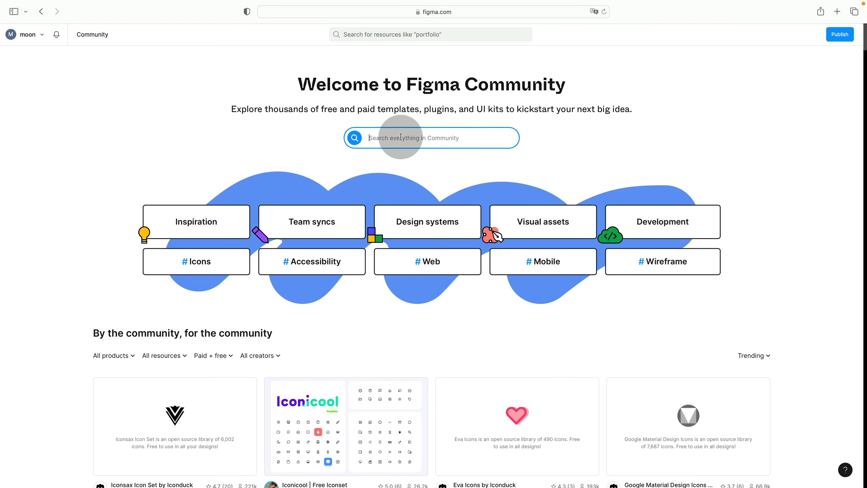
pyautogui.write('colou')
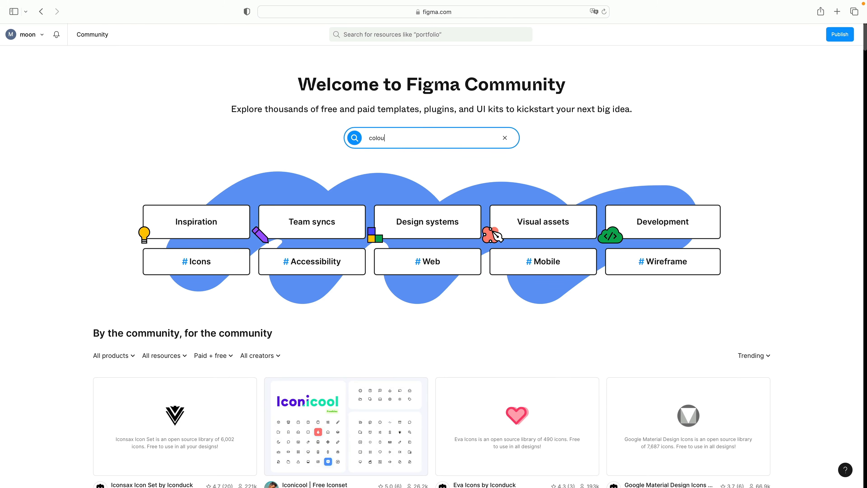
pyautogui.press('Return')
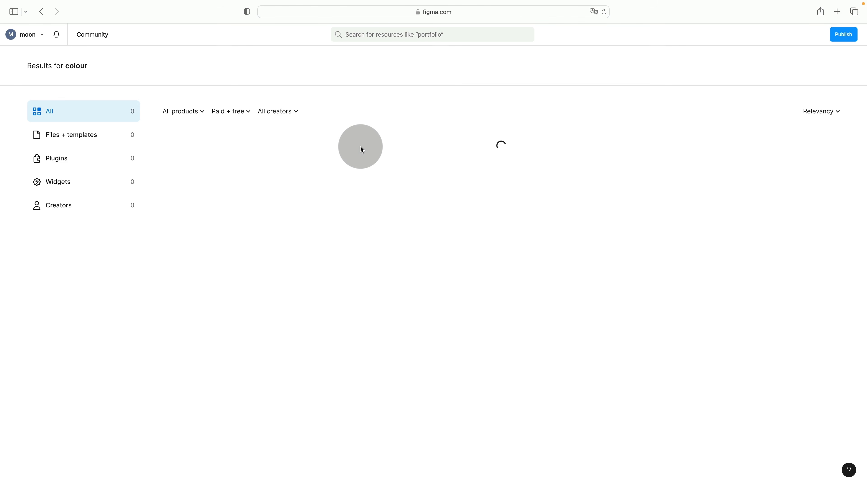
pyautogui.click(63, 159)
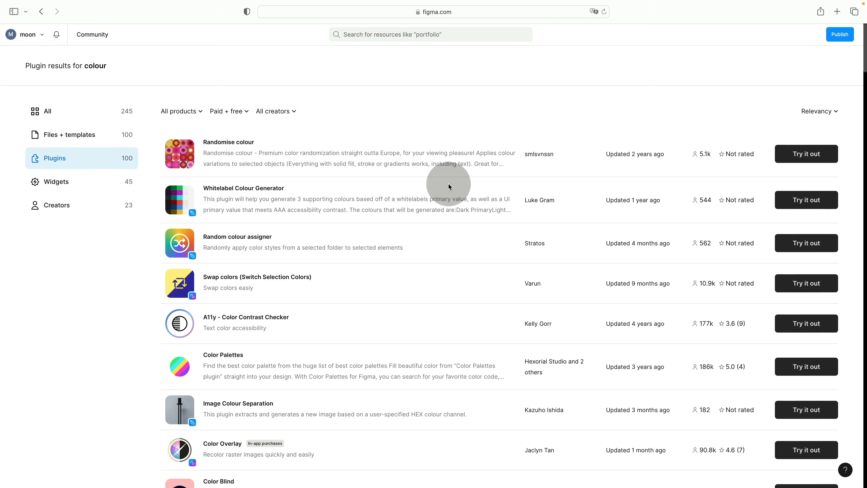
pyautogui.scroll(-3, 430, 258)
pyautogui.scroll(-15, 430, 259)
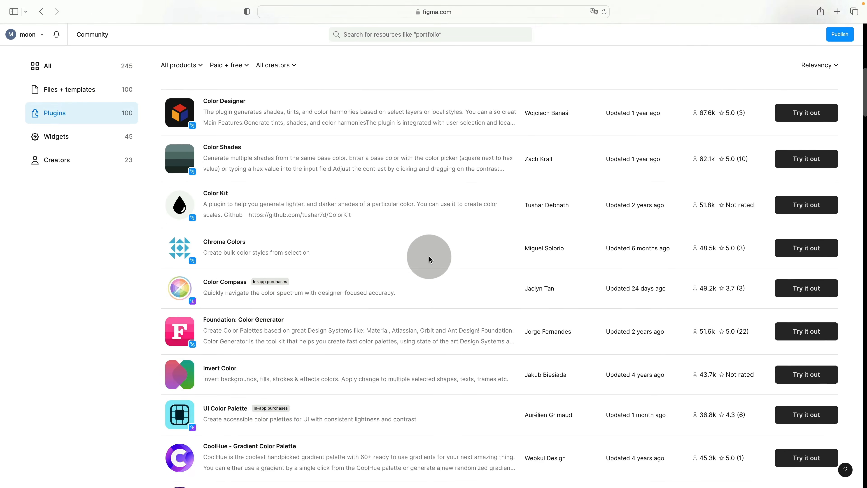
pyautogui.scroll(15, 429, 259)
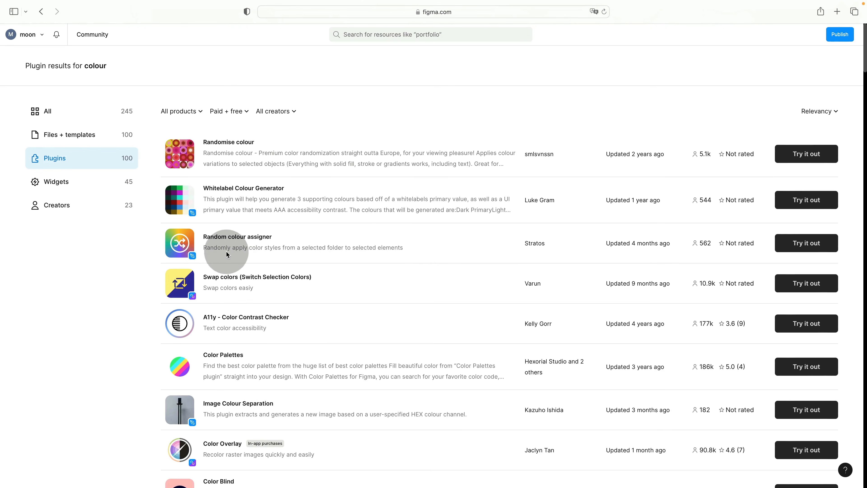
# Open the A11y - Color Contrast Checker plugin page and read its description and user reviews
pyautogui.click(219, 319)
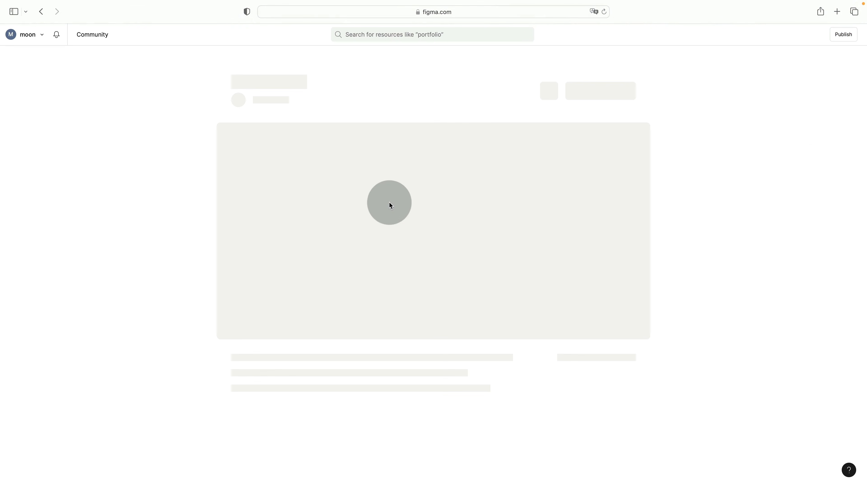
pyautogui.scroll(-6, 410, 282)
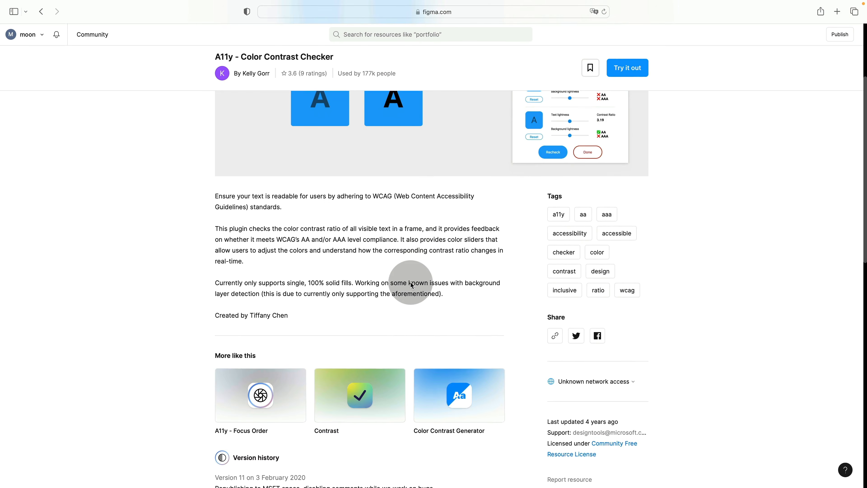
pyautogui.scroll(-14, 411, 282)
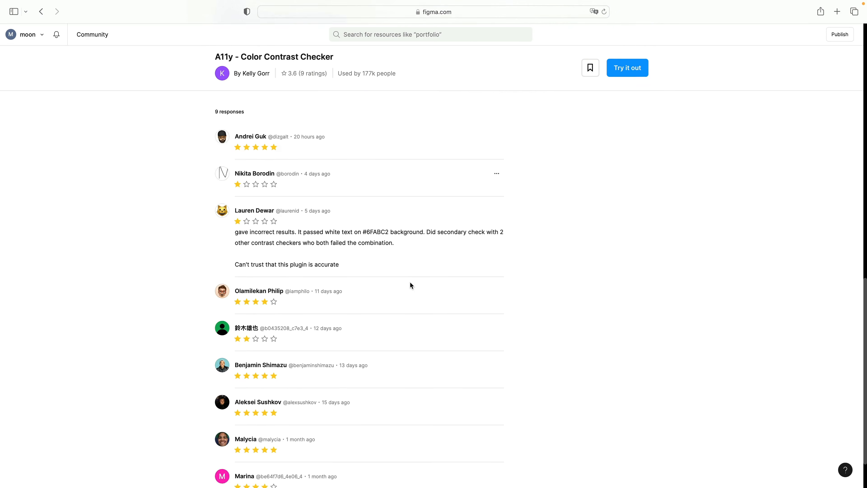
pyautogui.scroll(16, 411, 282)
pyautogui.scroll(3, 412, 286)
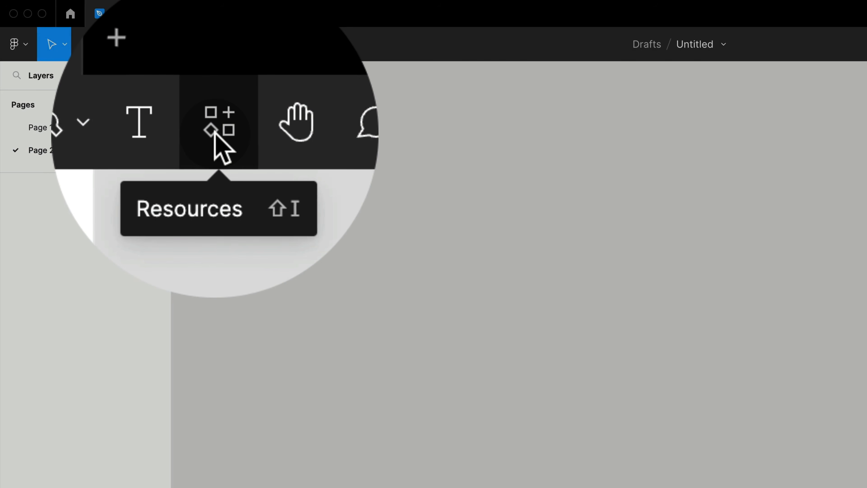
# Search the plugins in the design file's Resources for "html" and run html.to.design
pyautogui.click(217, 46)
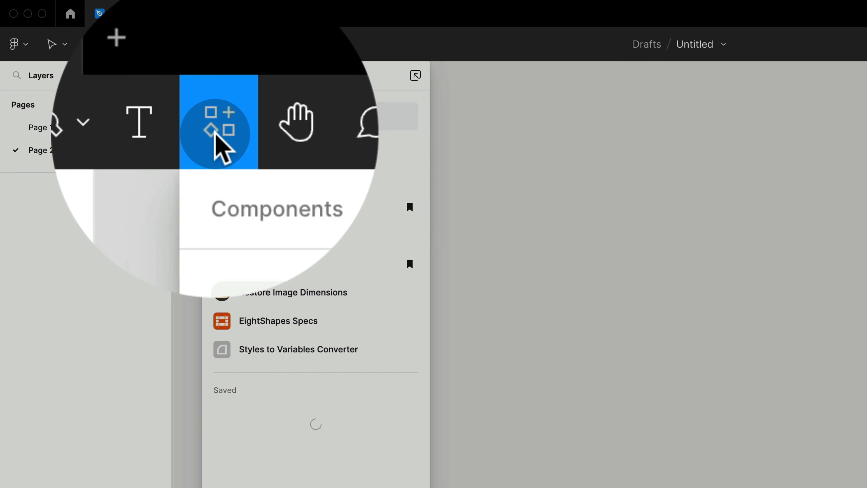
pyautogui.click(224, 76)
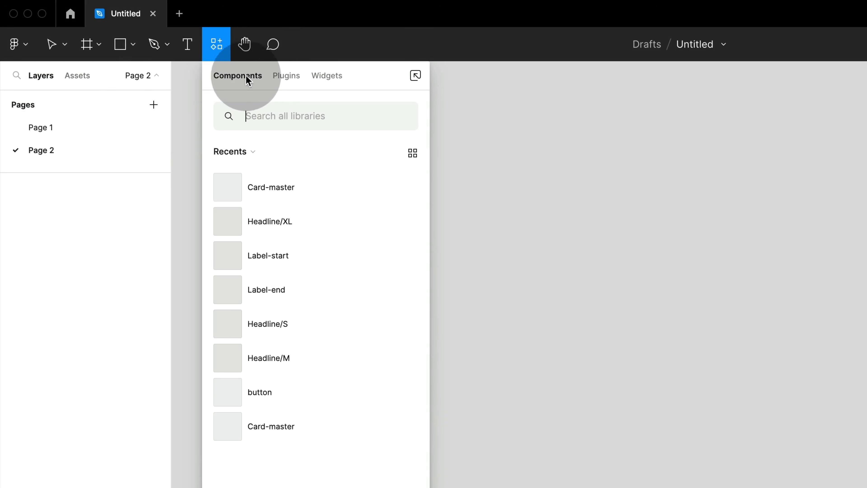
pyautogui.click(290, 75)
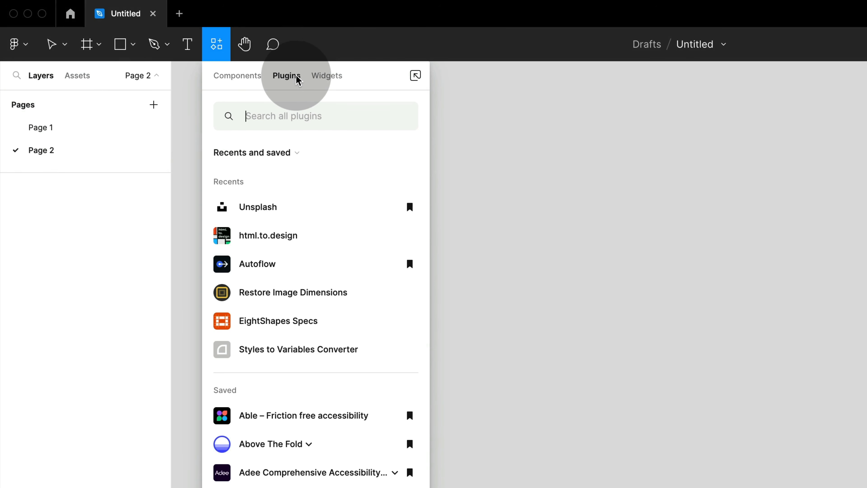
pyautogui.click(267, 113)
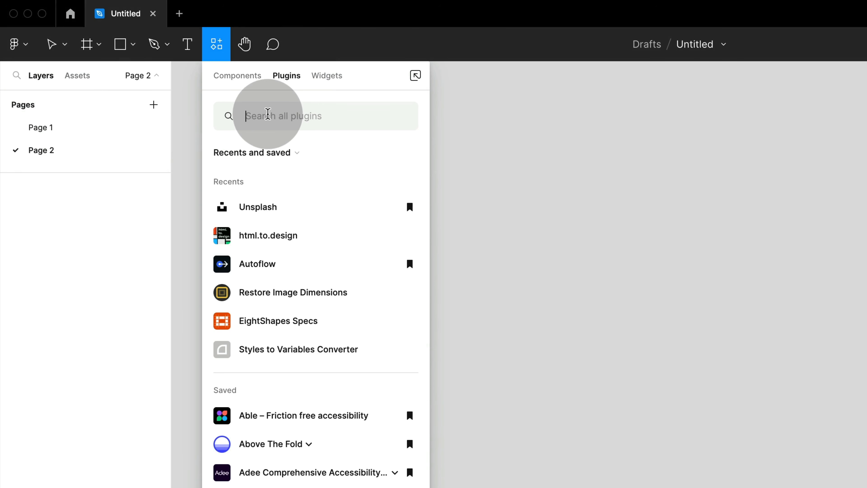
pyautogui.write('ht')
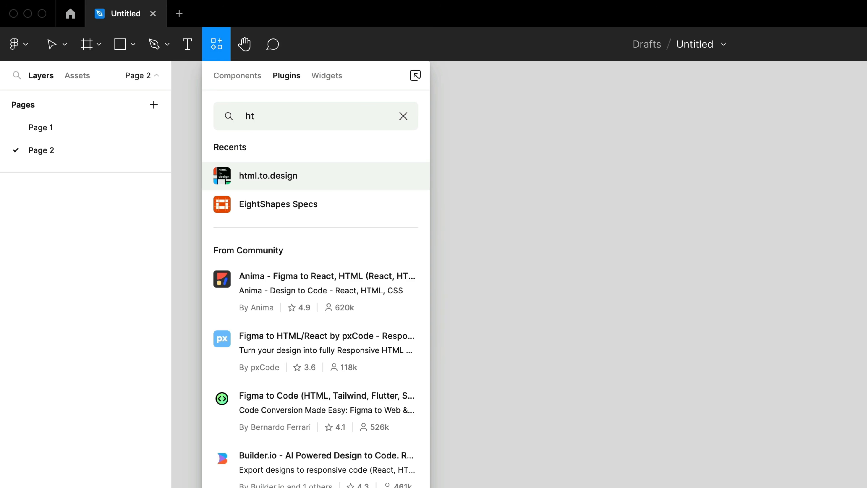
pyautogui.write('ml')
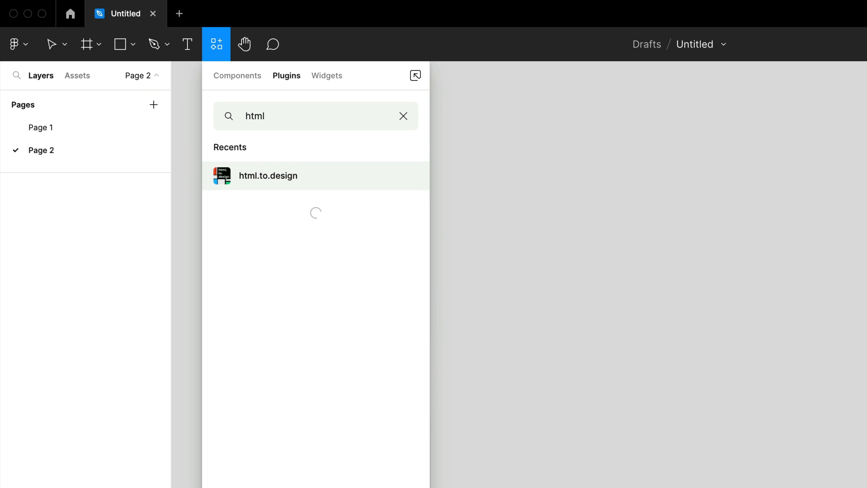
pyautogui.click(257, 176)
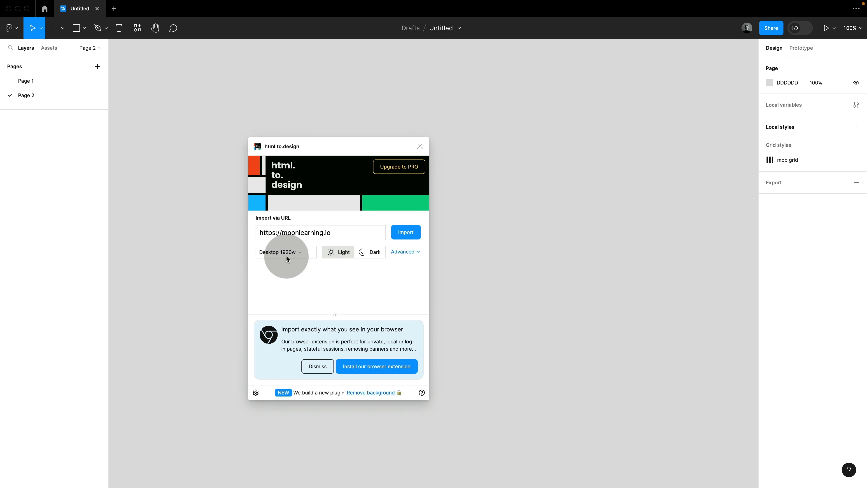
pyautogui.click(410, 235)
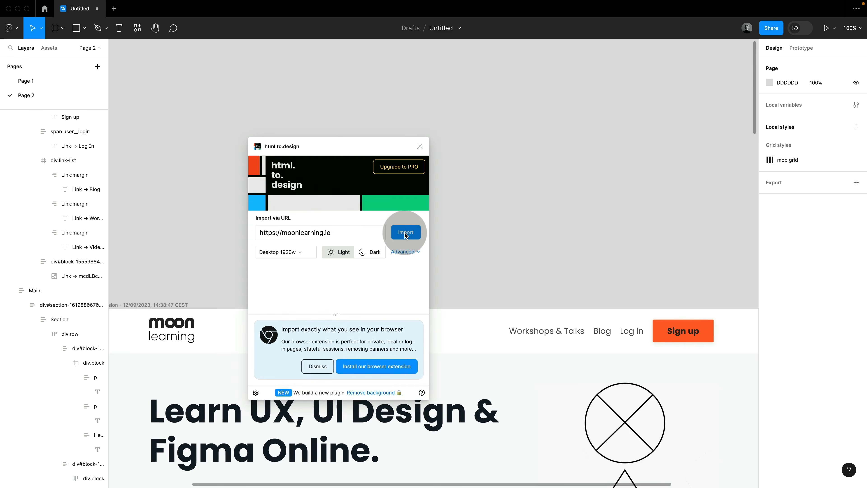
pyautogui.hotkey('shift', '2')
pyautogui.click(420, 146)
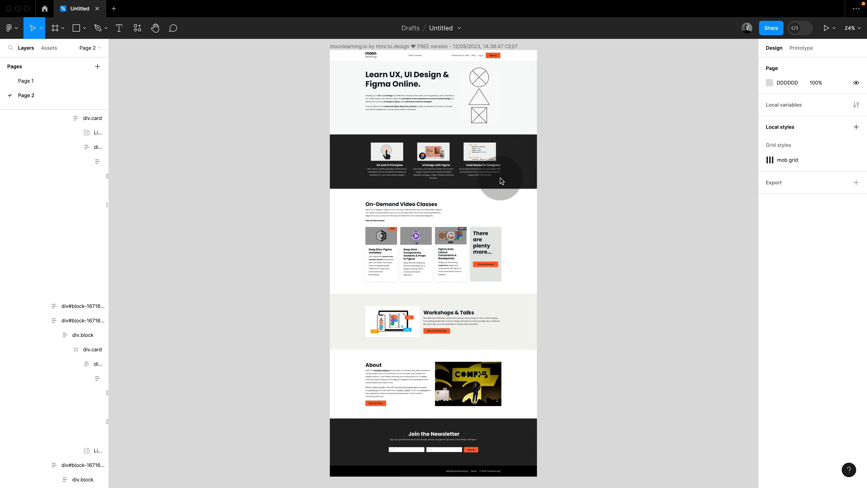
# Inspect the hero headline and the first intro paragraph of the imported page as text layers
pyautogui.scroll(5, 392, 95)
pyautogui.scroll(10, 392, 96)
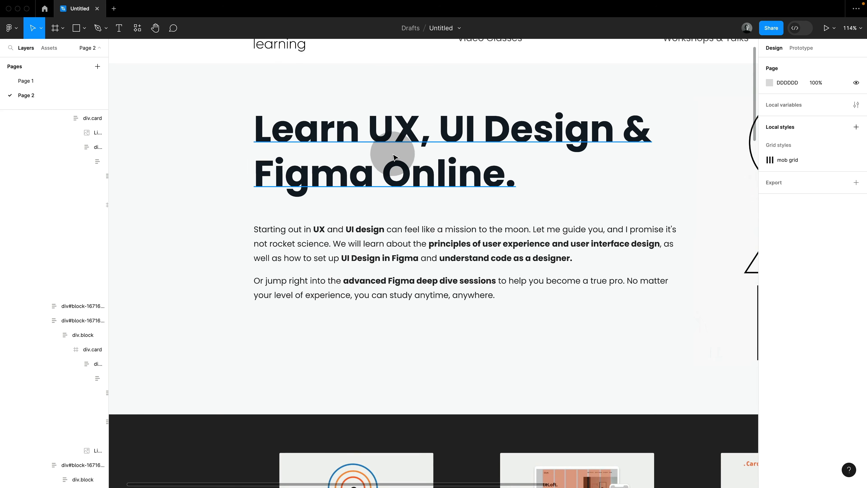
pyautogui.click(393, 157)
pyautogui.click(378, 244)
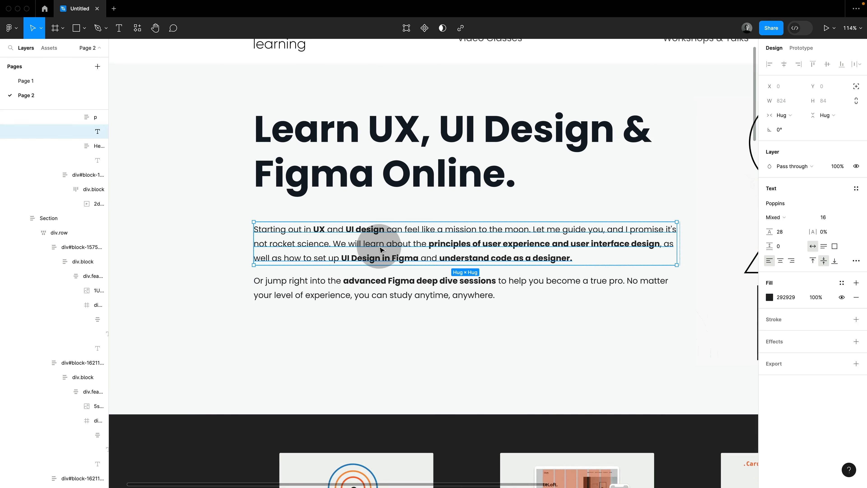
pyautogui.scroll(-3, 381, 251)
pyautogui.scroll(-5, 382, 252)
# Inspect the dark course section and the layers inside the On-Demand Video Classes card row
pyautogui.click(385, 271)
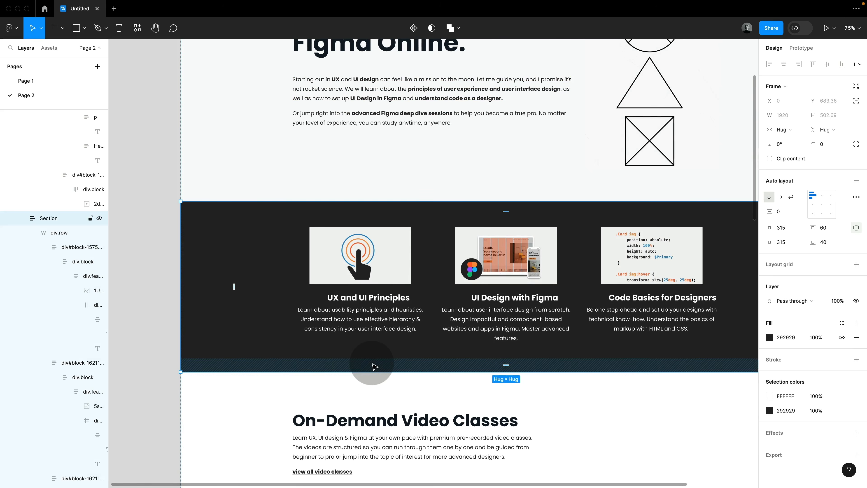
pyautogui.scroll(-10, 368, 362)
pyautogui.scroll(2, 368, 400)
pyautogui.click(358, 263)
pyautogui.click(358, 268)
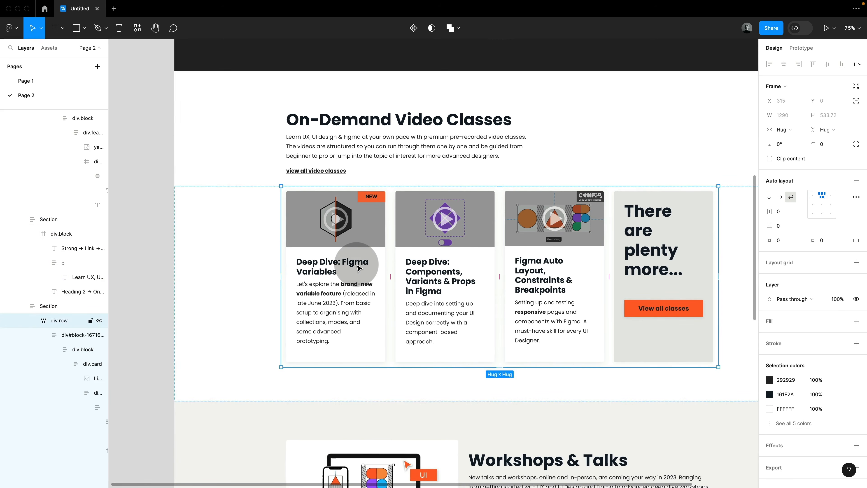
pyautogui.click(358, 268)
pyautogui.moveTo(358, 268); pyautogui.dragTo(444, 287)
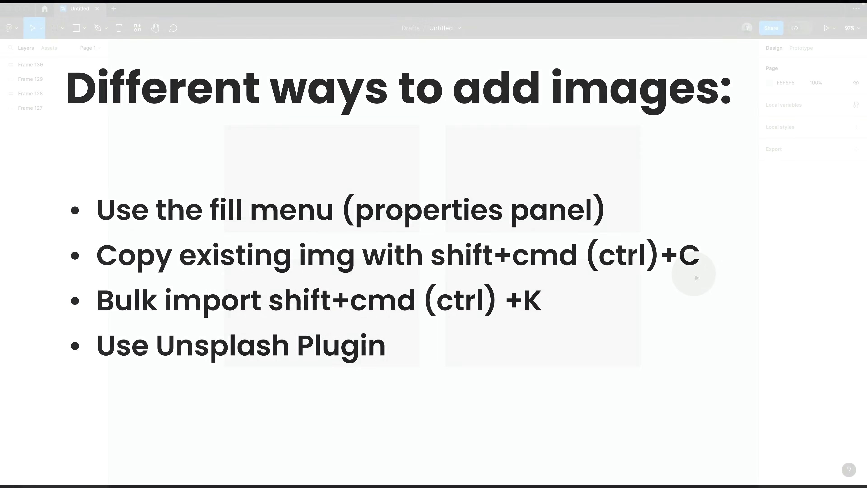
# Replace the upper-left grey frame's solid fill with the image img4.jpg
pyautogui.click(378, 217)
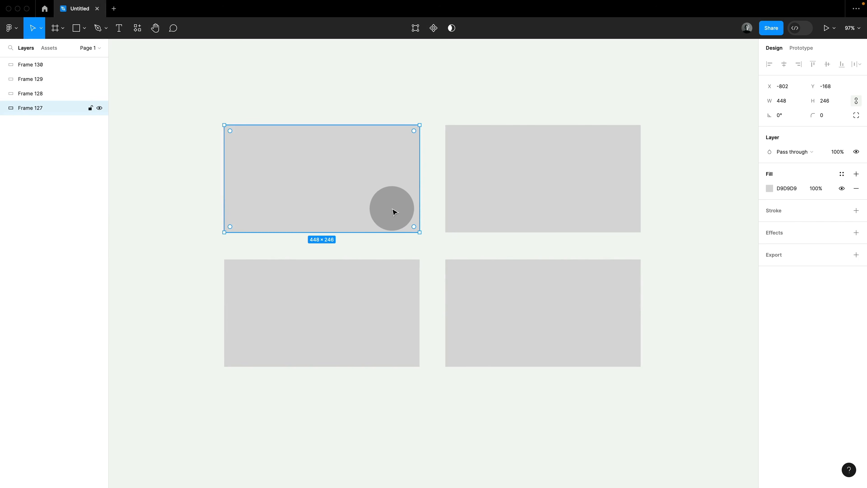
pyautogui.click(770, 188)
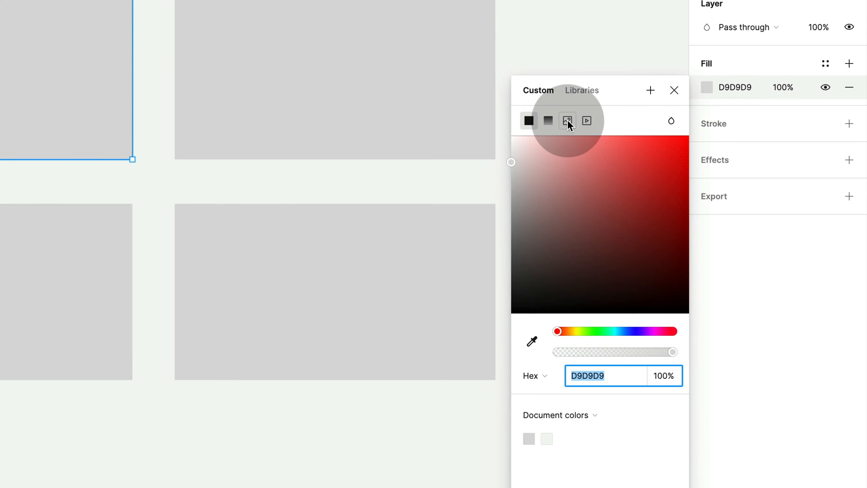
pyautogui.click(567, 121)
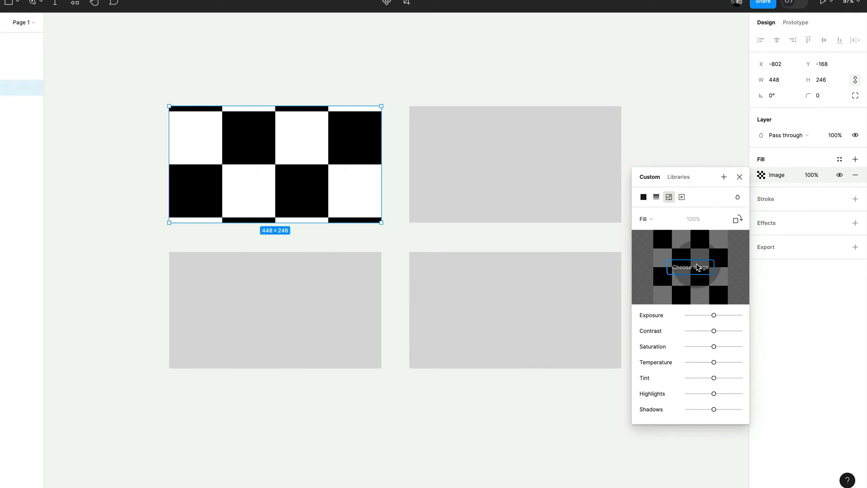
pyautogui.click(611, 227)
pyautogui.click(224, 177)
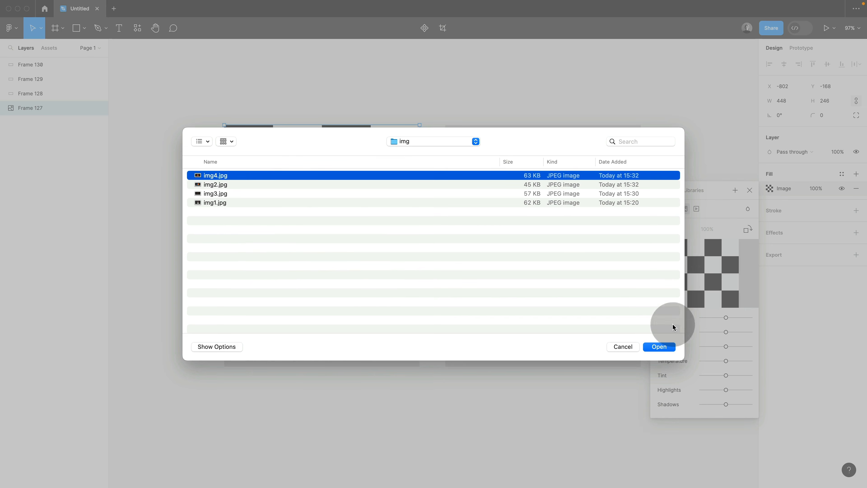
pyautogui.click(659, 347)
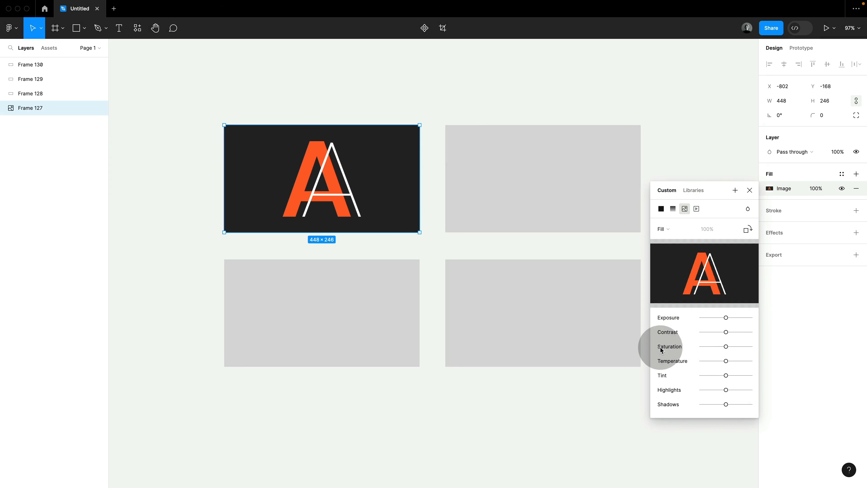
pyautogui.click(750, 190)
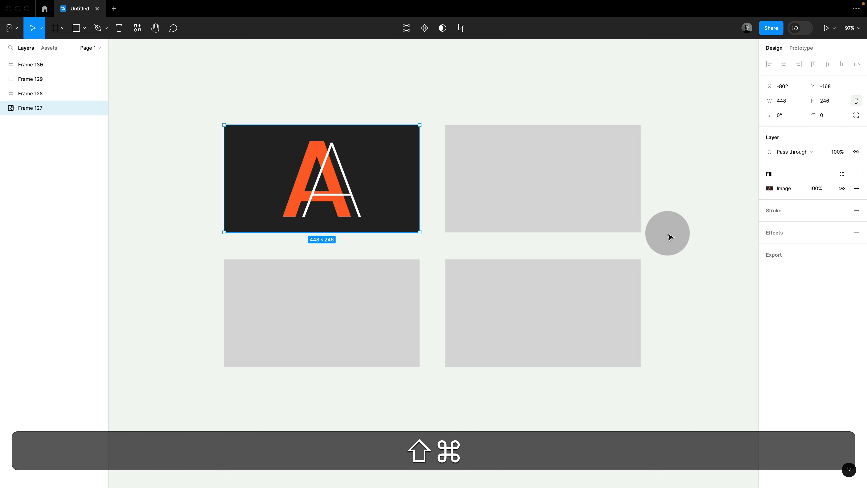
# Bulk import img2.jpg, img3.jpg and img1.jpg and place one image in each of the three remaining grey frames
pyautogui.press('shift+super+k')
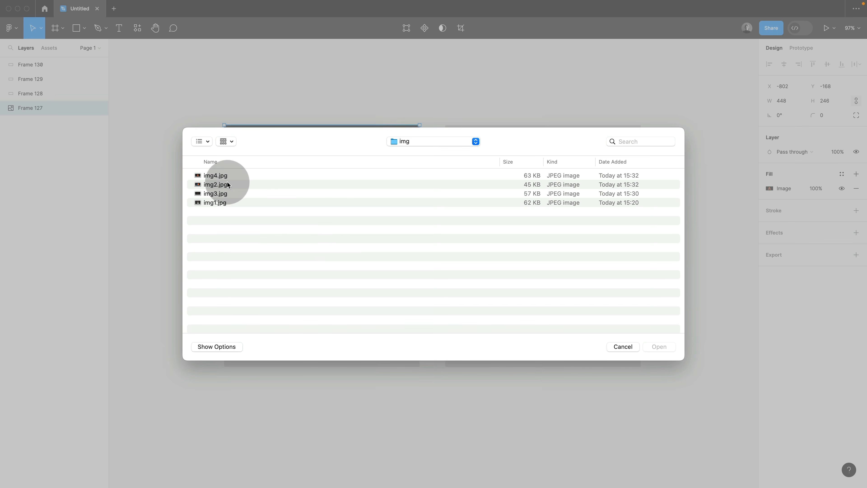
pyautogui.click(217, 184)
pyautogui.keyDown('shift'); pyautogui.click(227, 203); pyautogui.keyUp('shift')
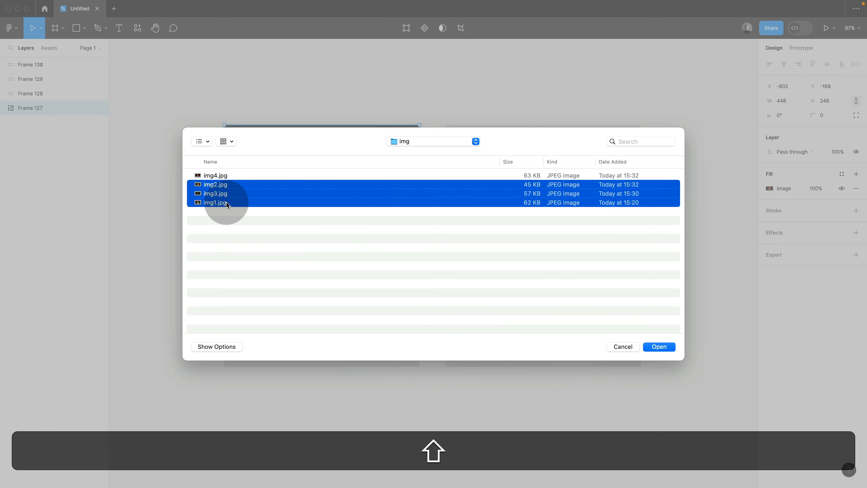
pyautogui.click(660, 347)
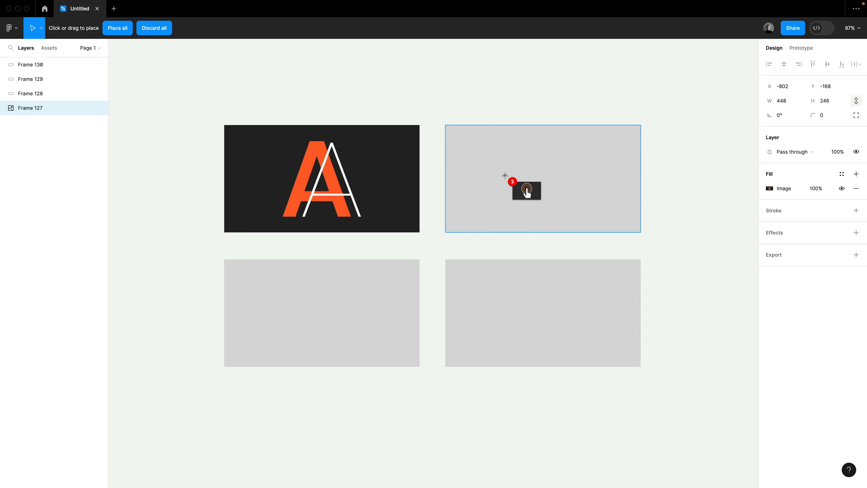
pyautogui.click(509, 175)
pyautogui.click(342, 284)
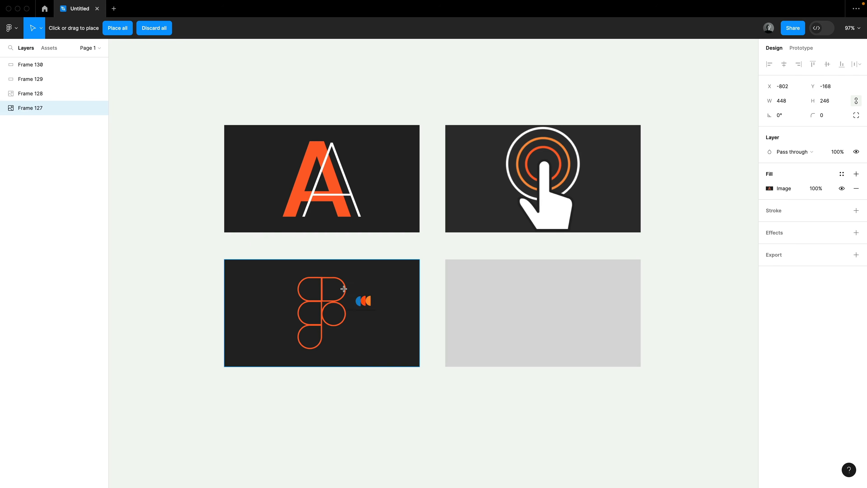
pyautogui.click(479, 304)
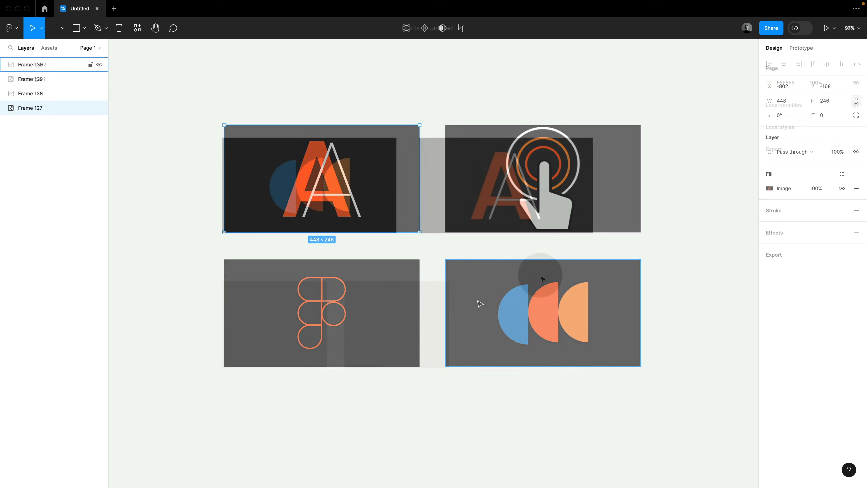
pyautogui.click(541, 275)
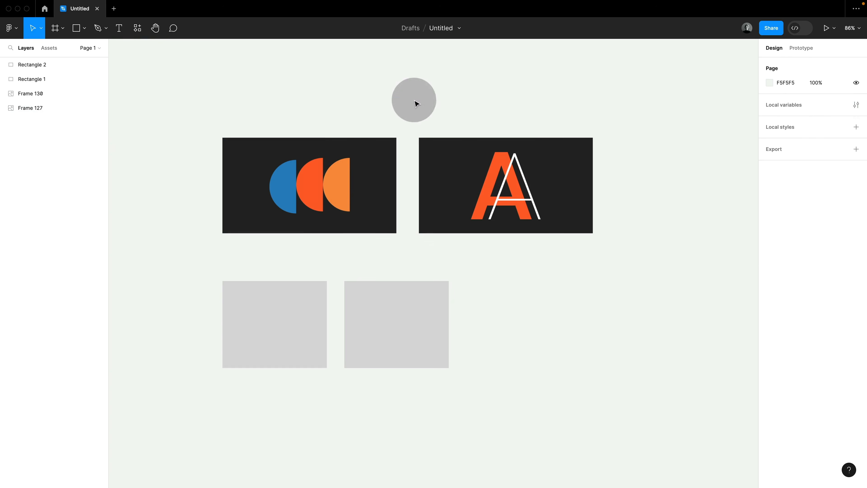
# Copy the half-circles image frame as PNG and paste it into the first grey rectangle below it
pyautogui.click(440, 231)
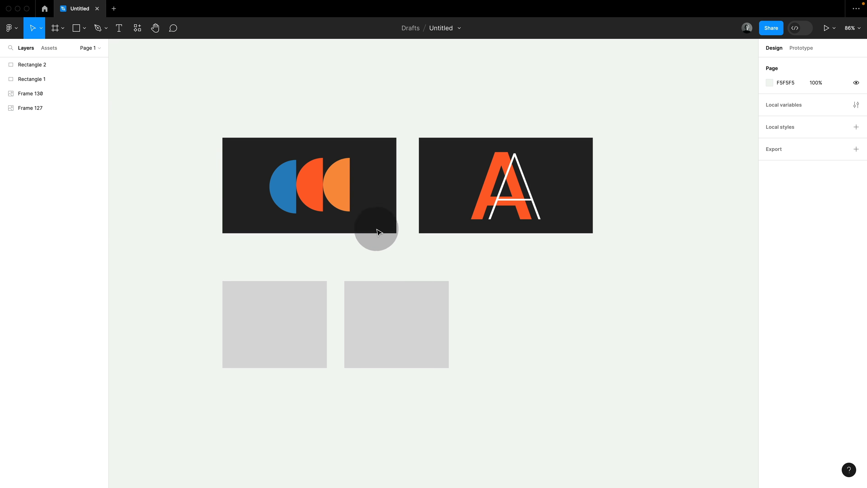
pyautogui.click(367, 213)
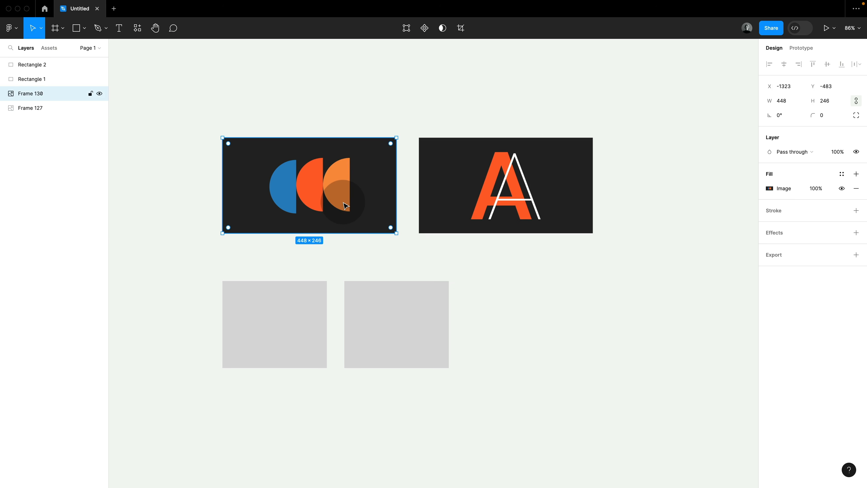
pyautogui.press('shift+super+c')
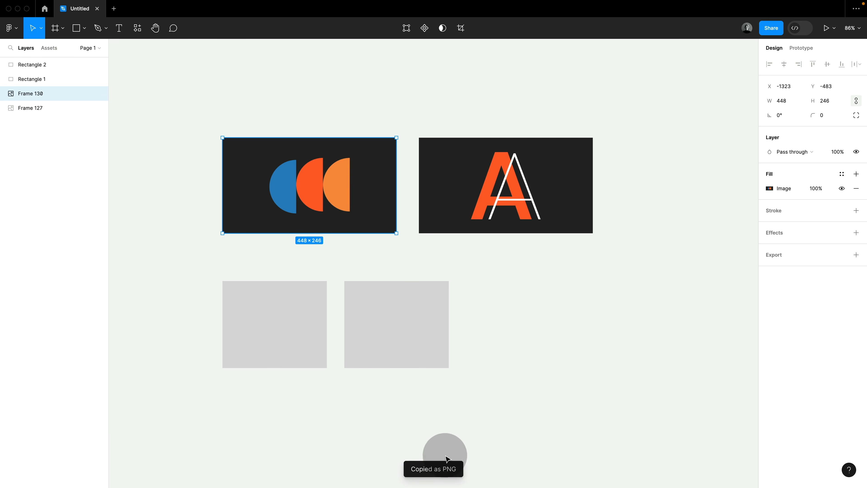
pyautogui.click(301, 339)
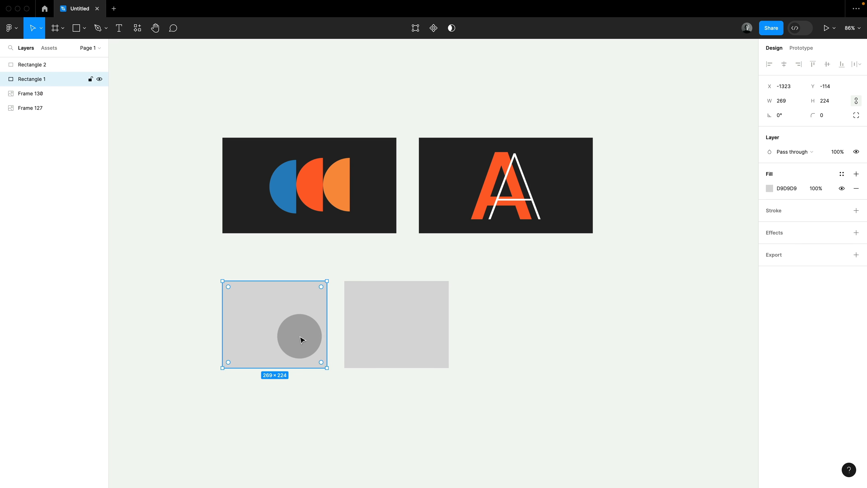
pyautogui.press('super+v')
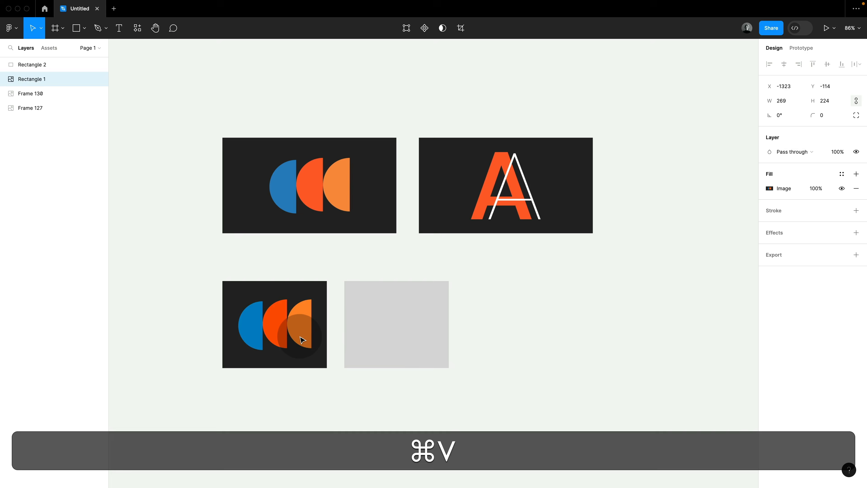
# Copy the frame with the letter A image as PNG and paste it into the remaining grey rectangle
pyautogui.click(445, 219)
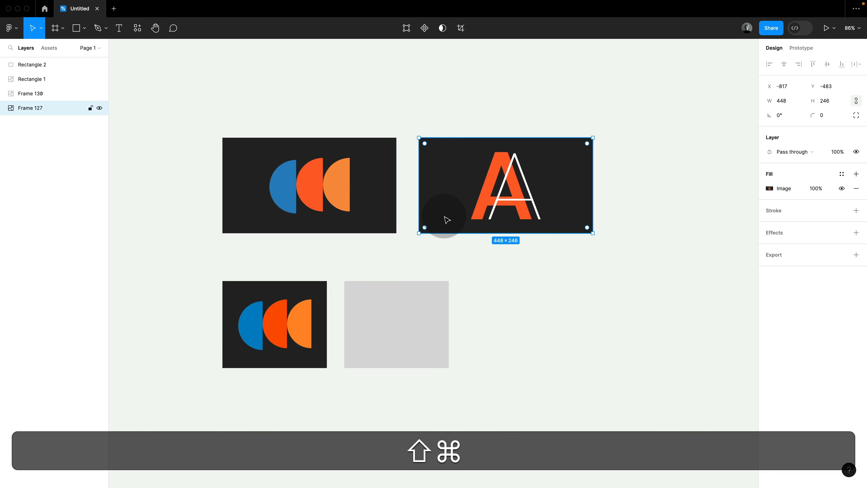
pyautogui.press('shift+super+c')
pyautogui.click(412, 301)
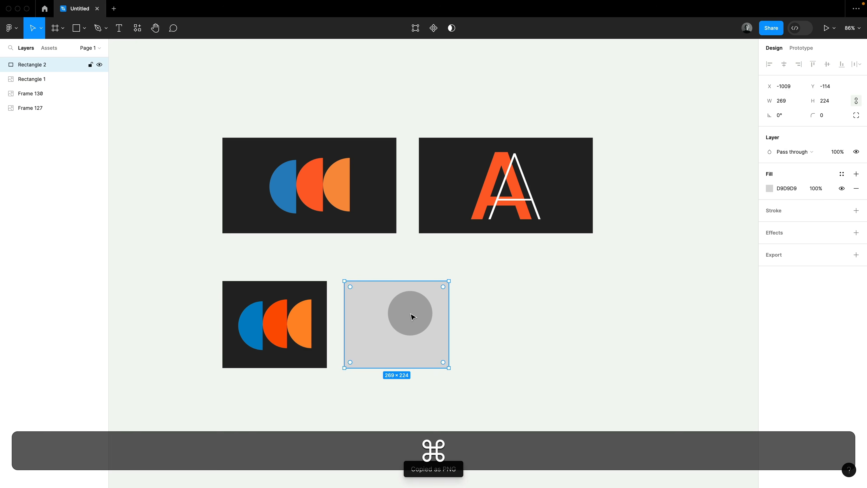
pyautogui.press('super+v')
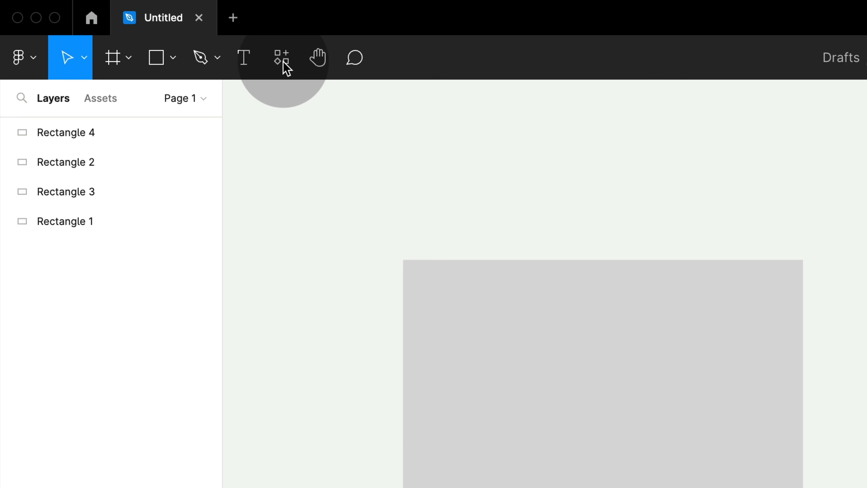
# Run the Unsplash plugin from the design file's Resources and search its preset "portrait" category
pyautogui.click(283, 63)
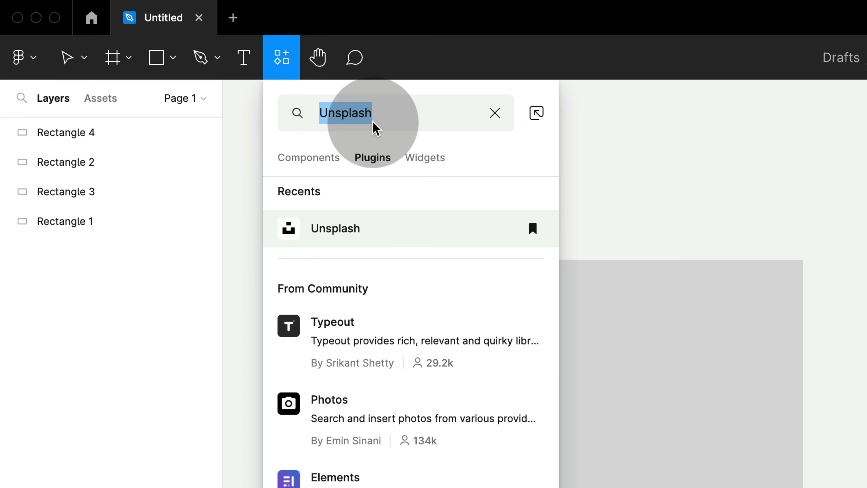
pyautogui.click(344, 233)
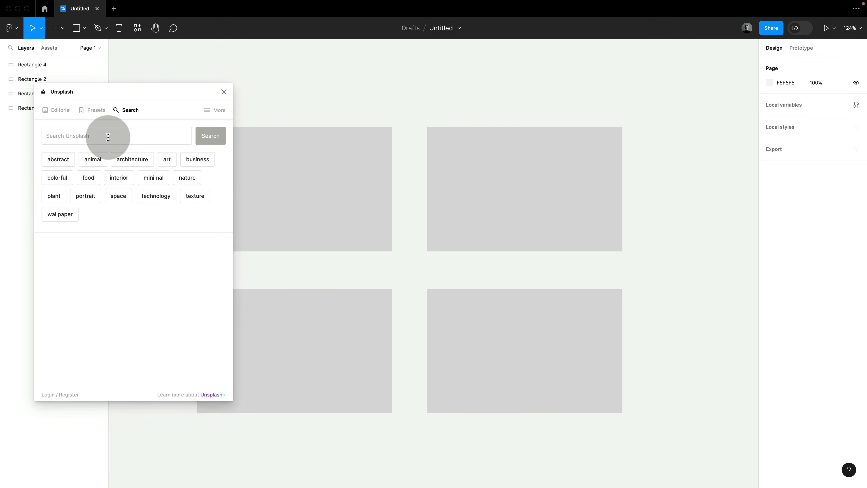
pyautogui.click(109, 137)
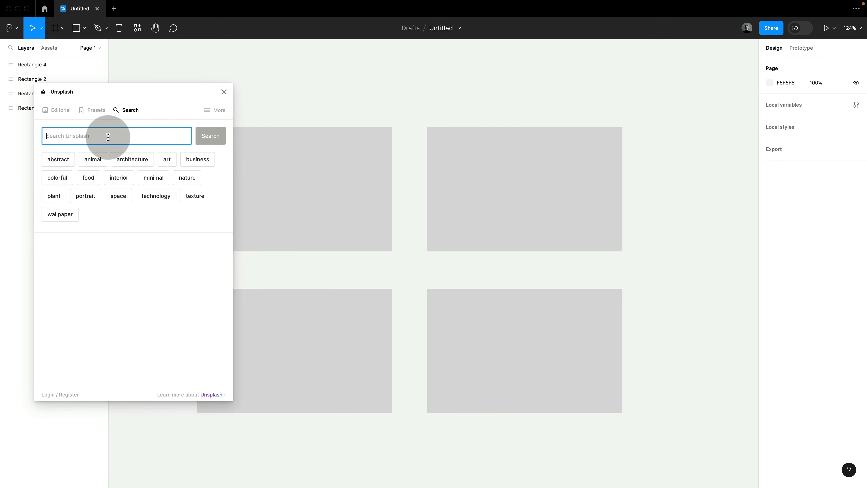
pyautogui.click(165, 179)
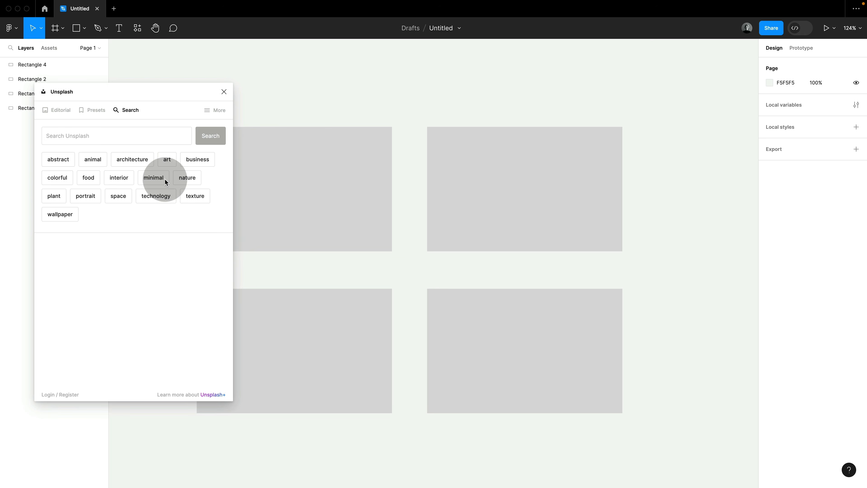
pyautogui.click(87, 197)
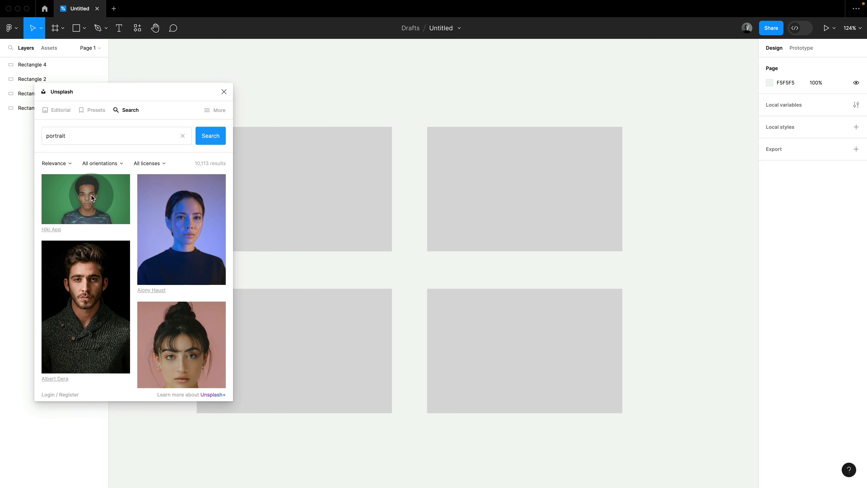
# Fill the upper two rectangles with Unsplash portraits: the white-shirted person on orange, and the woman before a floral backdrop
pyautogui.click(283, 219)
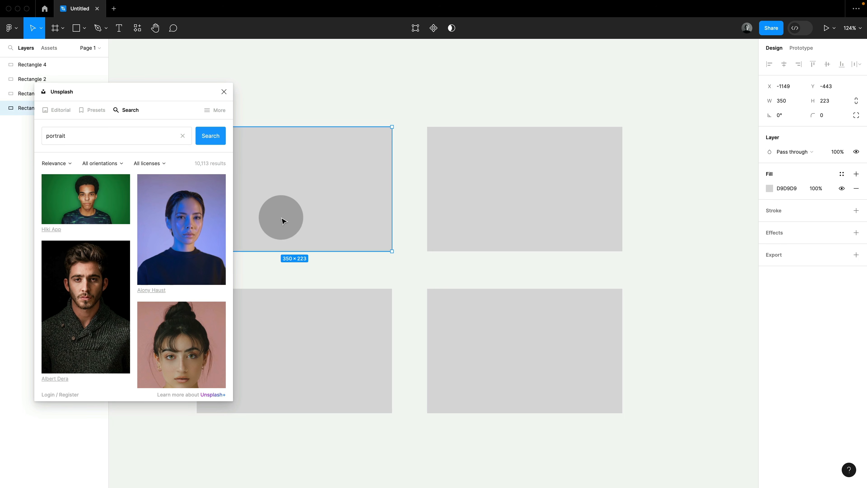
pyautogui.scroll(-5, 130, 306)
pyautogui.scroll(-10, 132, 309)
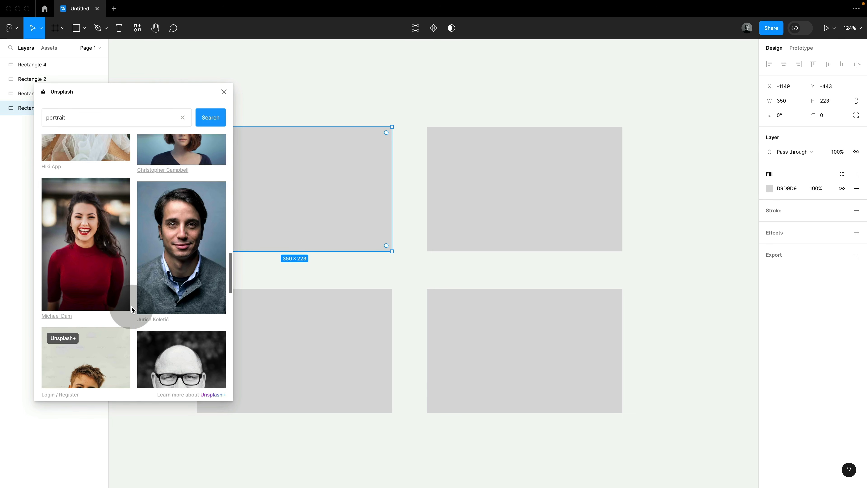
pyautogui.scroll(-2, 132, 307)
pyautogui.moveTo(175, 290); pyautogui.dragTo(284, 239)
pyautogui.click(499, 214)
pyautogui.scroll(-10, 100, 264)
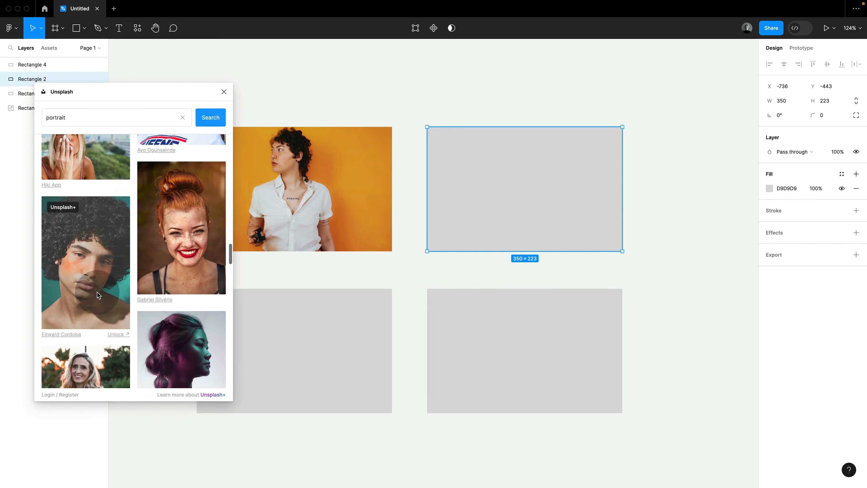
pyautogui.click(100, 265)
# Fill the lower two rectangles with Unsplash portraits: the woman in a dark jacket and the bald man with glasses
pyautogui.click(368, 361)
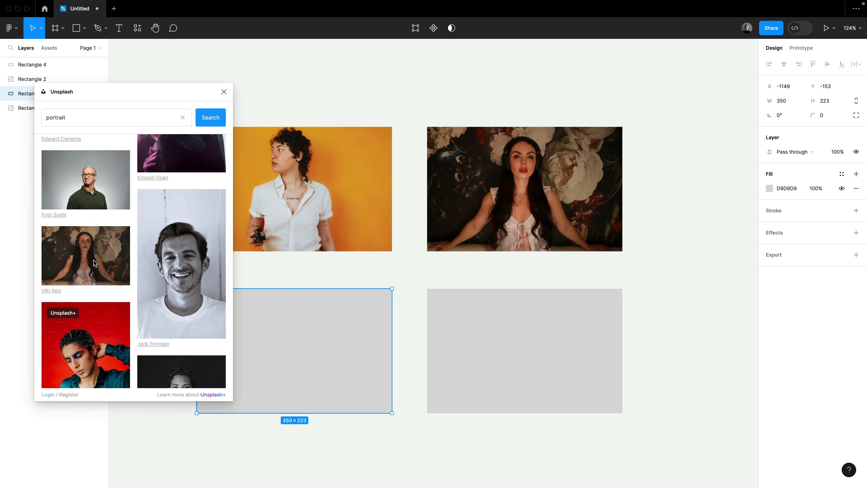
pyautogui.scroll(-10, 95, 263)
pyautogui.scroll(1, 95, 263)
pyautogui.click(164, 270)
pyautogui.click(495, 333)
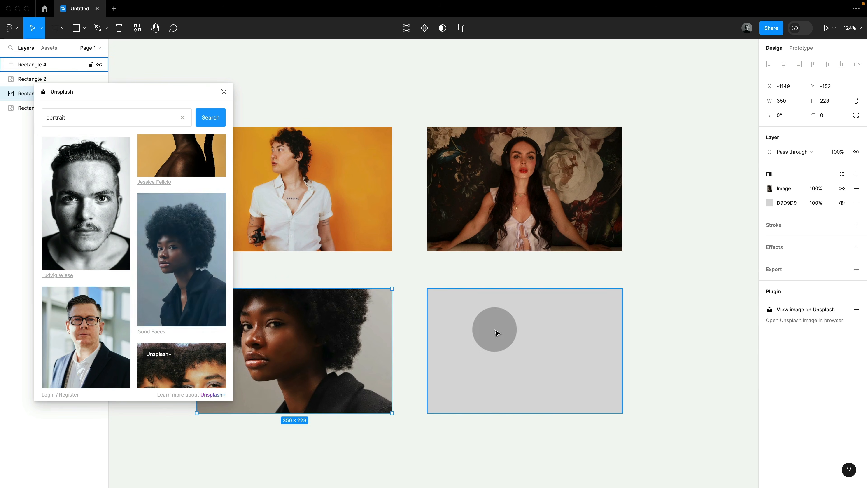
pyautogui.scroll(-5, 141, 236)
pyautogui.scroll(2, 140, 228)
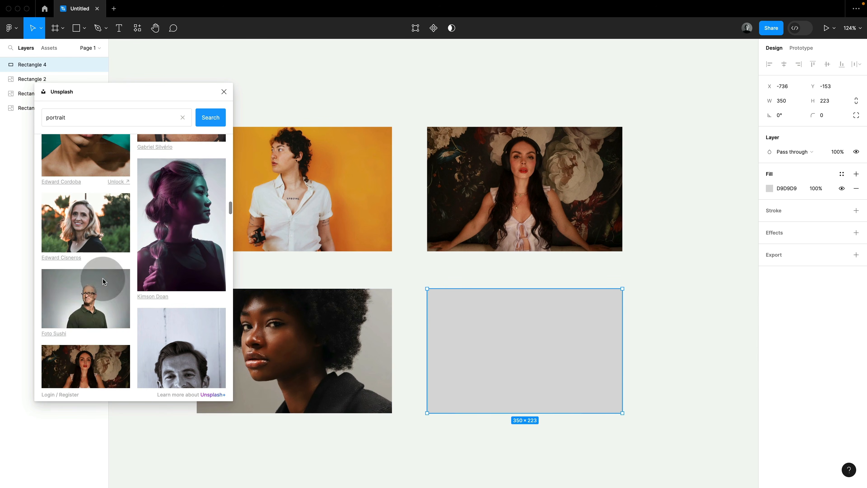
pyautogui.click(94, 291)
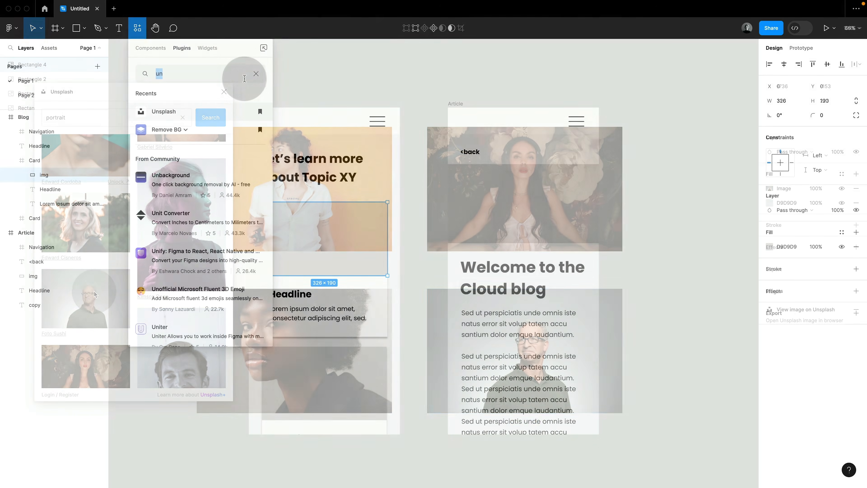
# Fill the Blog frame's first card image with the green hills photo from the Unsplash plugin's preset "nature" category
pyautogui.click(161, 116)
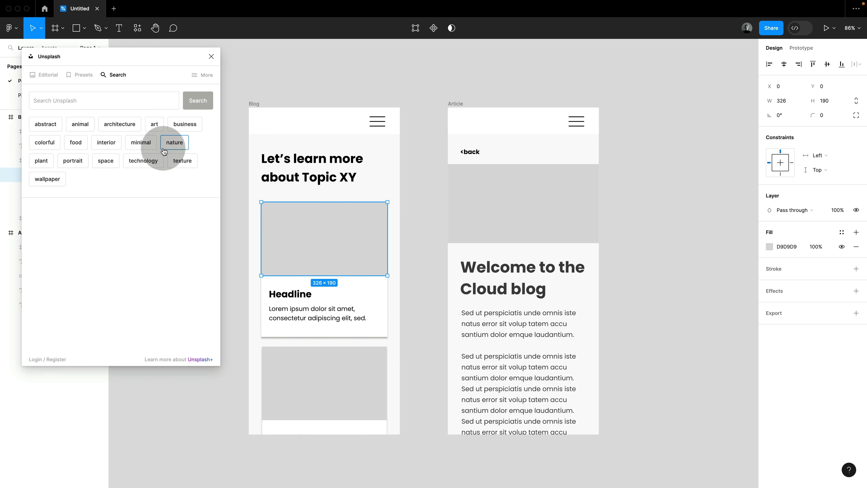
pyautogui.click(176, 145)
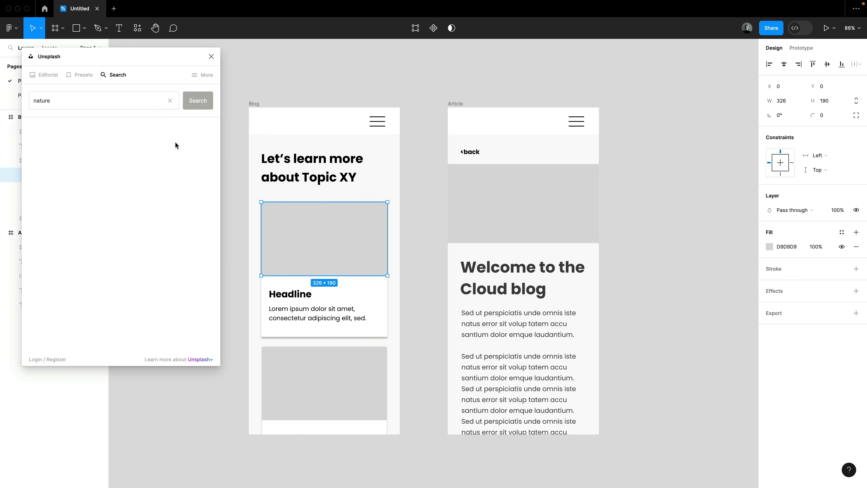
pyautogui.scroll(-10, 168, 239)
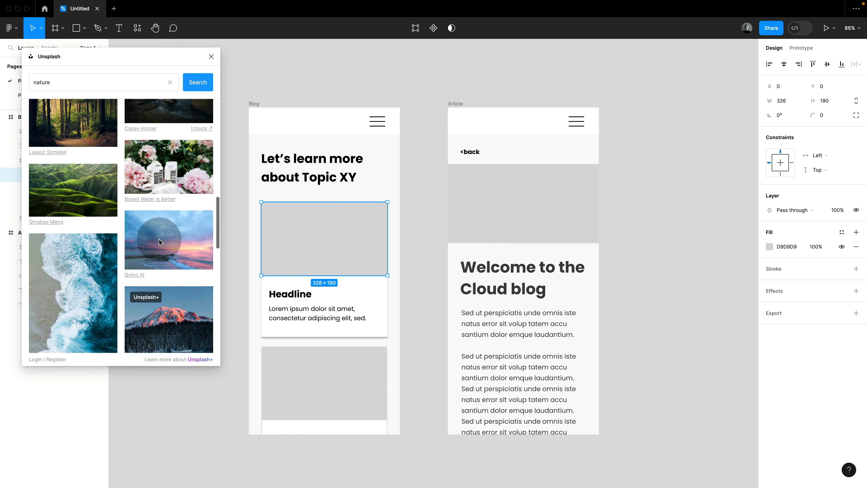
pyautogui.click(78, 193)
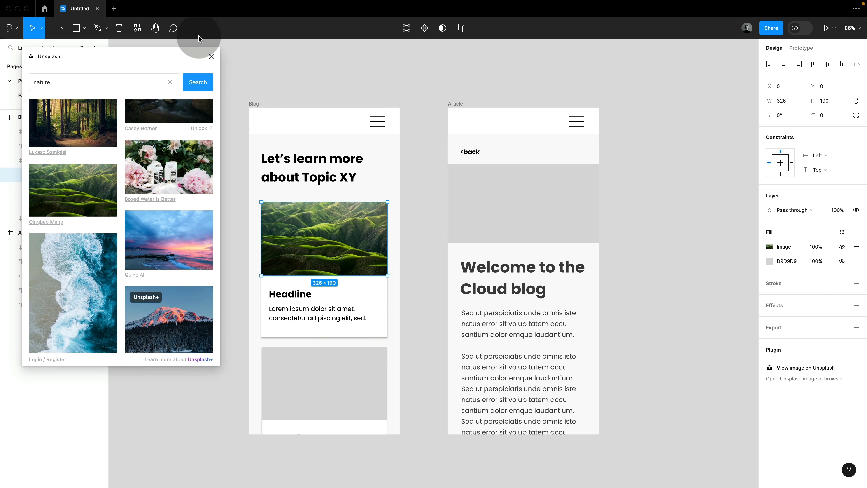
pyautogui.click(210, 55)
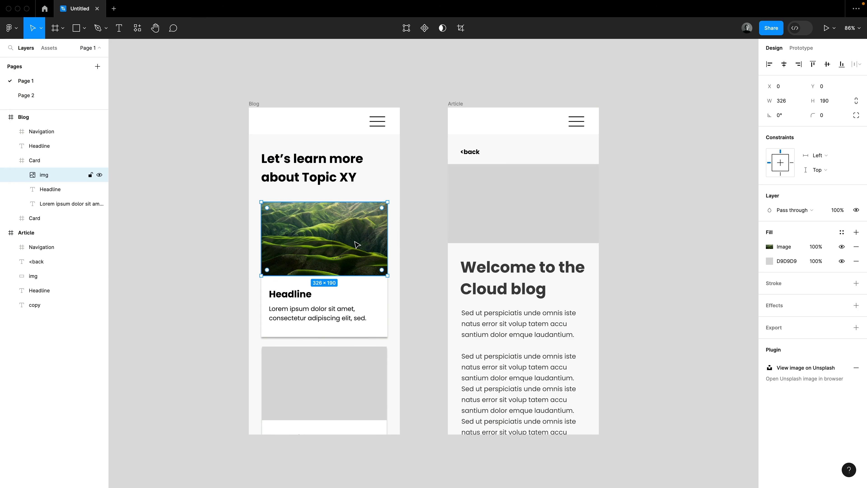
# Copy the filled Blog card image as PNG and paste it into the Article frame's grey image placeholder
pyautogui.press('shift+super+c')
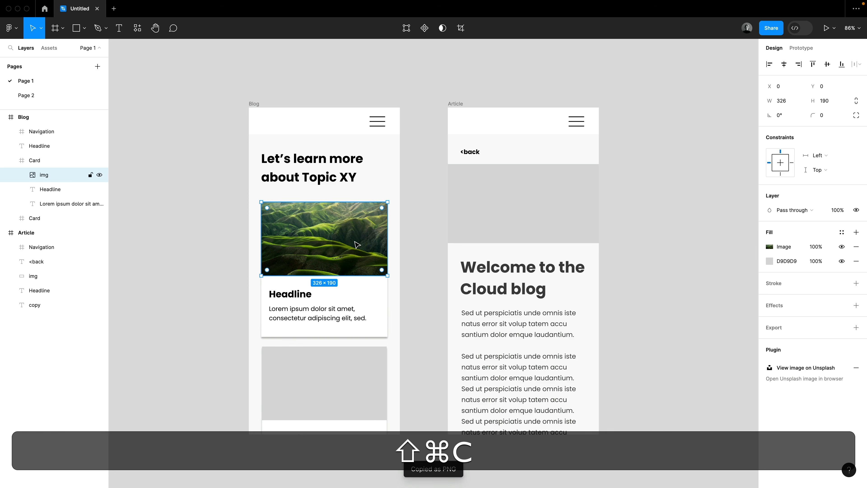
pyautogui.click(494, 218)
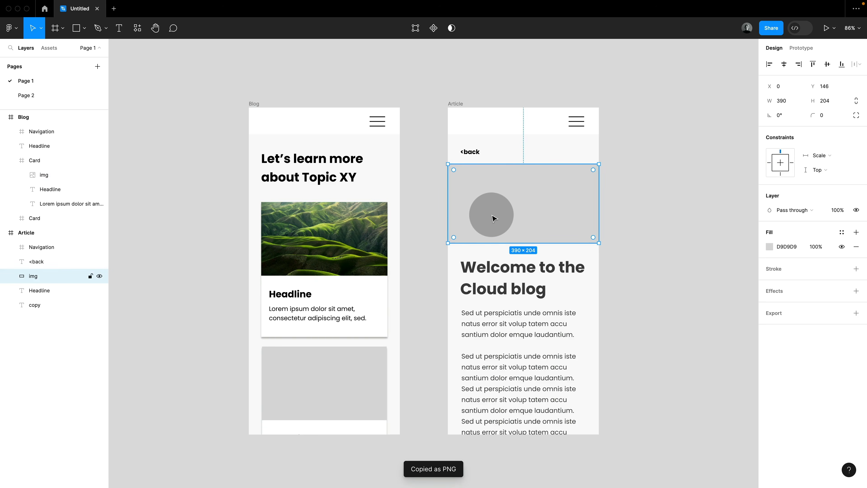
pyautogui.press('super+v')
pyautogui.click(684, 236)
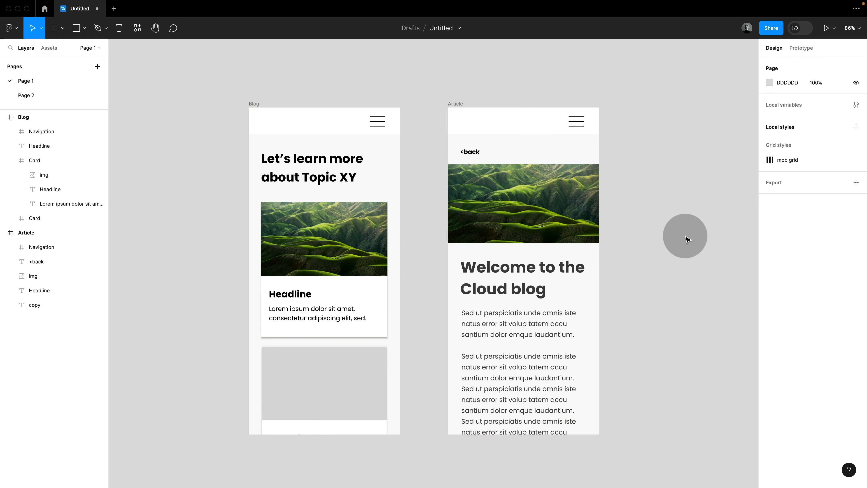
pyautogui.scroll(1, 645, 190)
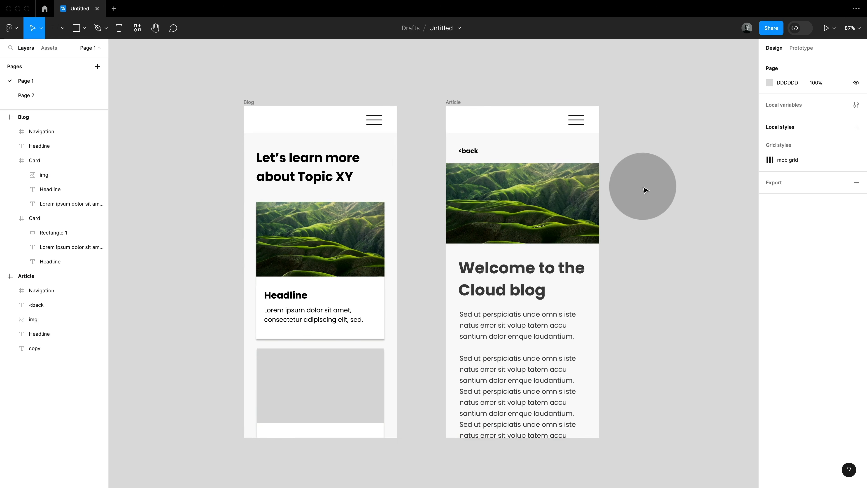
# Change the Article image's fill mode to Crop, then shift, rotate and reposition the photo within its frame
pyautogui.doubleClick(568, 205)
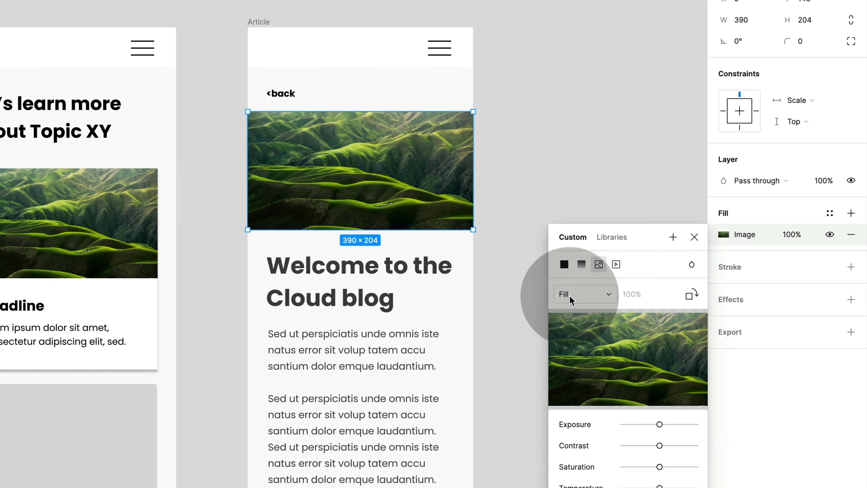
pyautogui.click(570, 296)
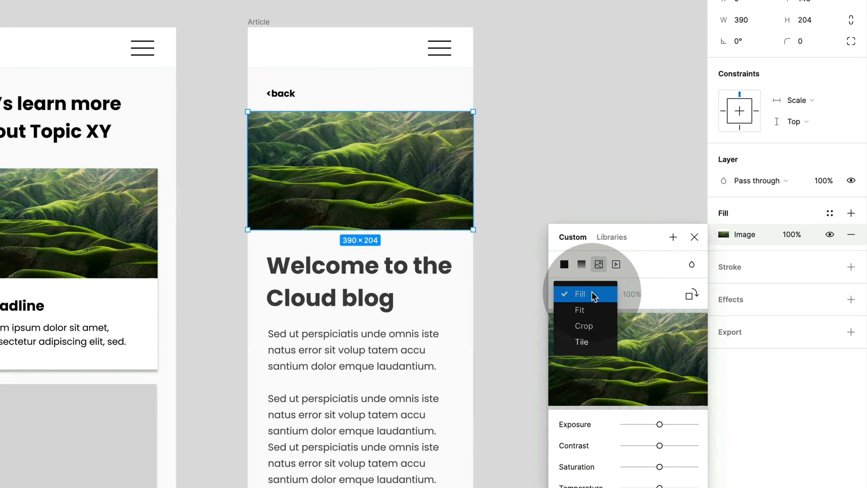
pyautogui.click(582, 326)
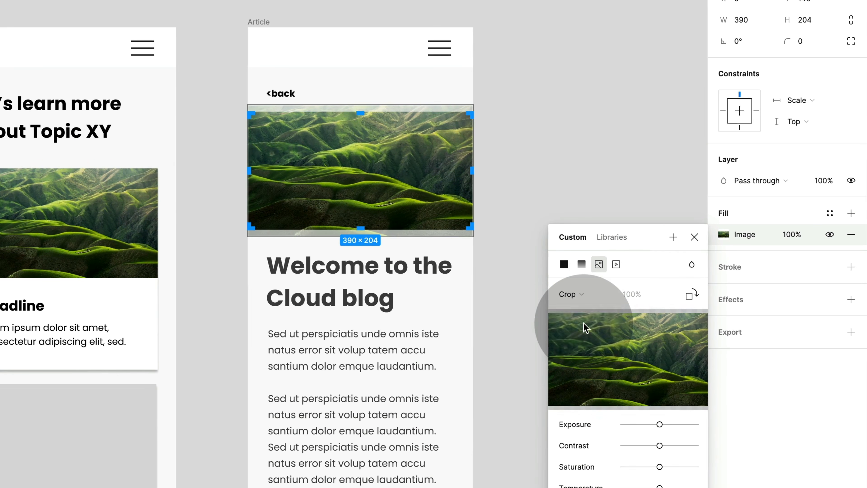
pyautogui.moveTo(388, 183)
pyautogui.mouseDown()
pyautogui.moveTo(405, 170)
pyautogui.moveTo(411, 177)
pyautogui.moveTo(393, 181)
pyautogui.mouseUp()
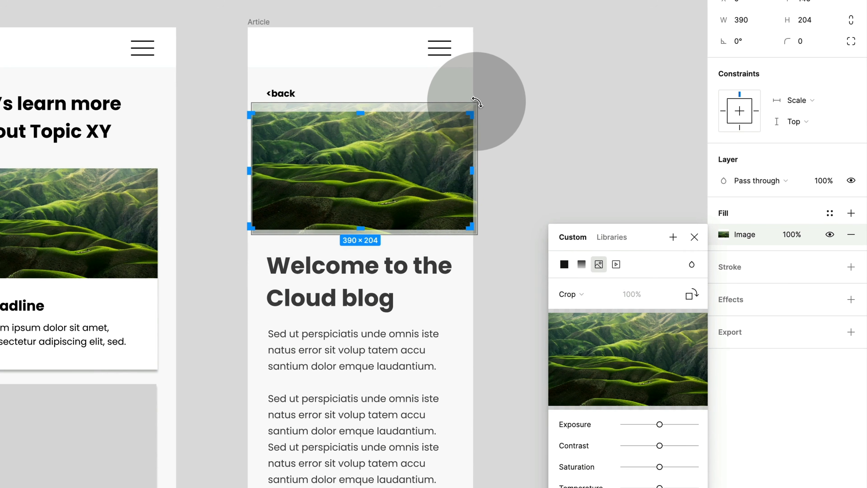
pyautogui.moveTo(479, 102); pyautogui.dragTo(468, 86)
pyautogui.moveTo(382, 158); pyautogui.dragTo(373, 160)
pyautogui.click(545, 140)
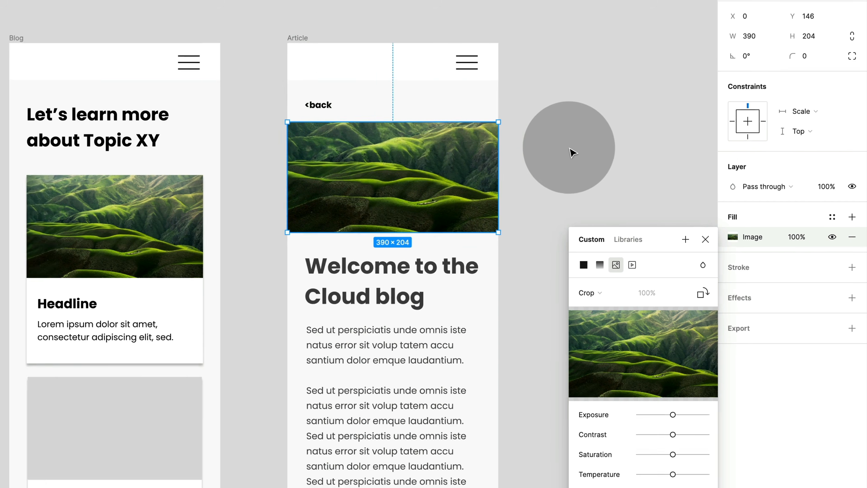
pyautogui.hotkey('ctrl', 'r')
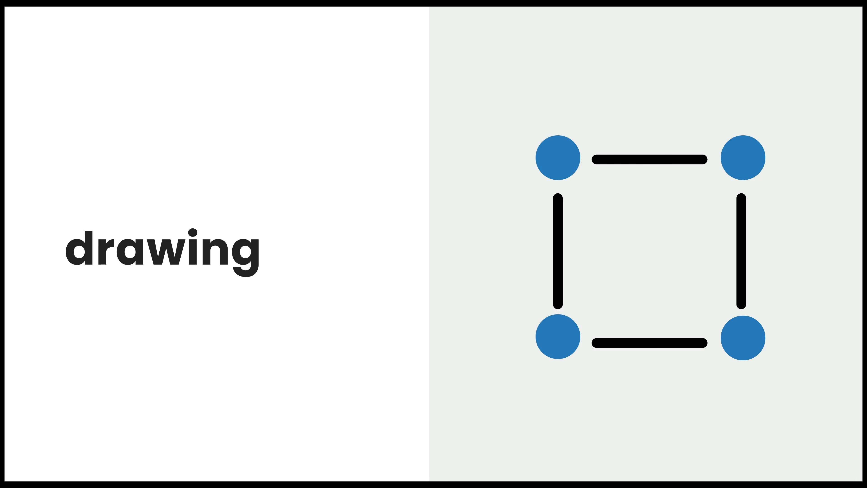
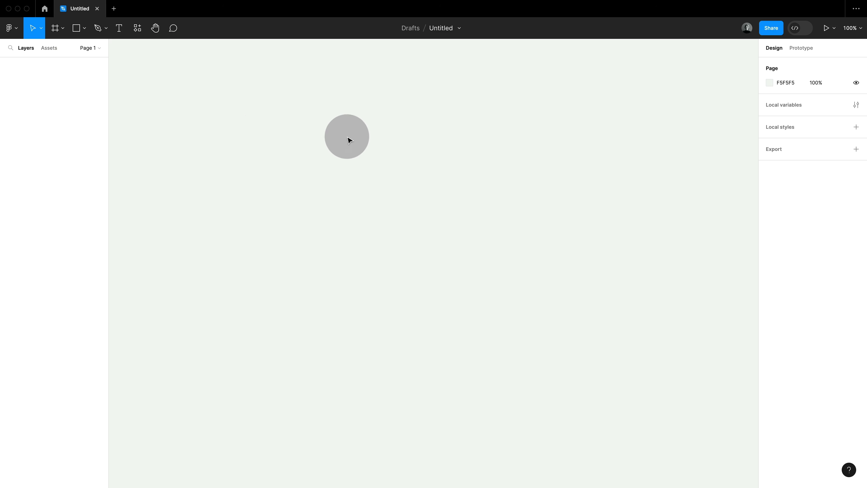
# Draw a rectangle about 224 × 282 on the empty canvas
pyautogui.click(82, 30)
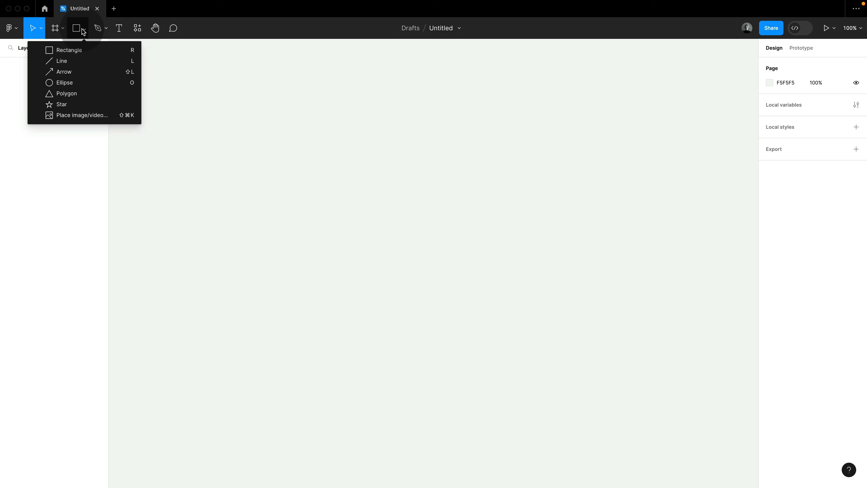
pyautogui.click(70, 51)
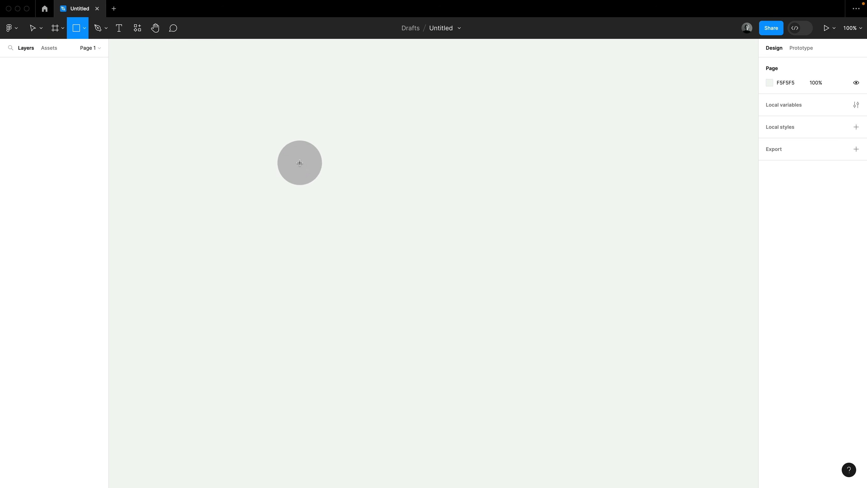
pyautogui.moveTo(279, 134); pyautogui.dragTo(380, 261)
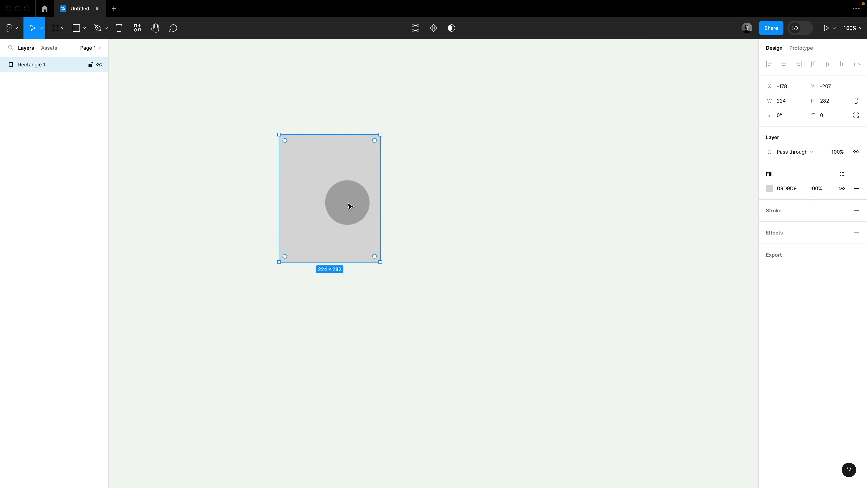
# Bend the rectangle's lower-left corner into a curve, swing its handle to the other side, and delete the shape
pyautogui.doubleClick(350, 205)
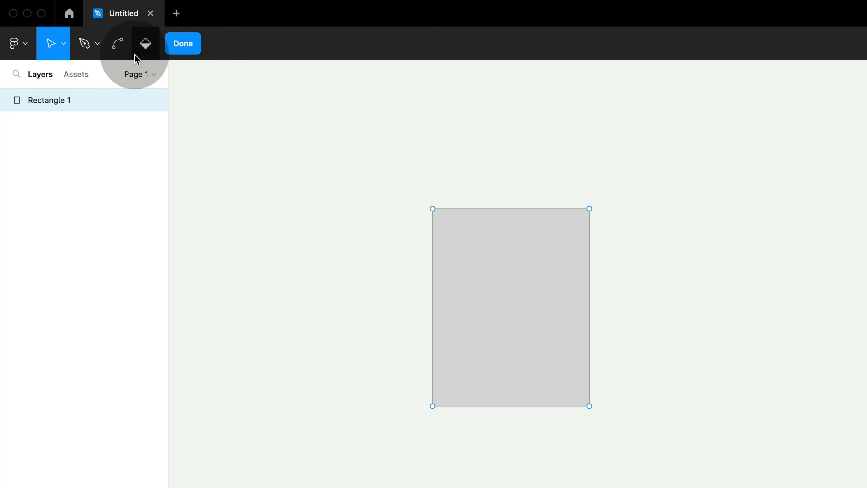
pyautogui.click(117, 45)
pyautogui.moveTo(433, 406); pyautogui.dragTo(441, 411)
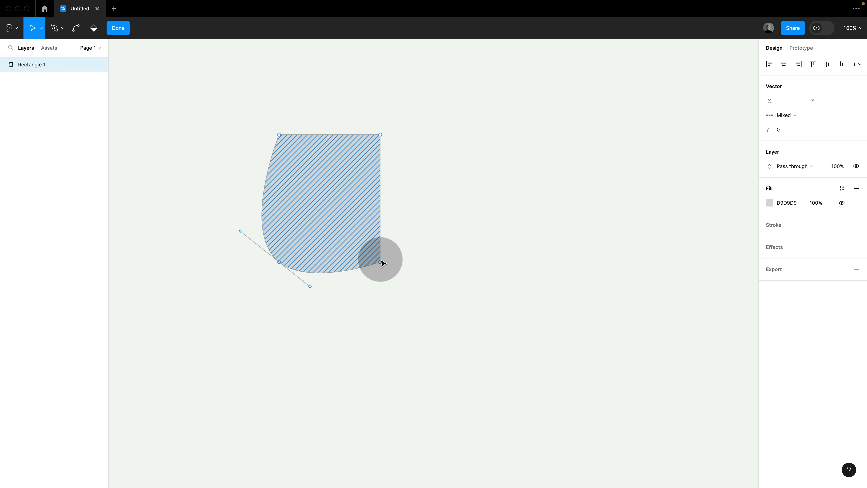
pyautogui.moveTo(311, 287); pyautogui.dragTo(258, 268)
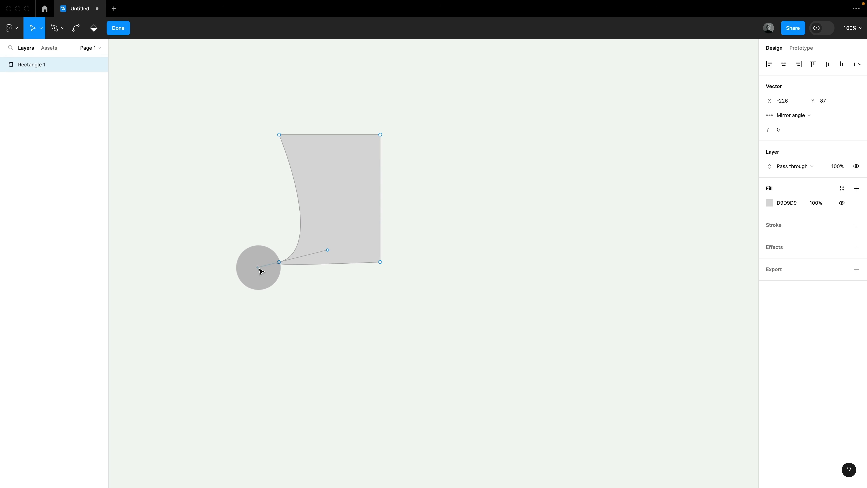
pyautogui.click(123, 29)
pyautogui.press('BackSpace')
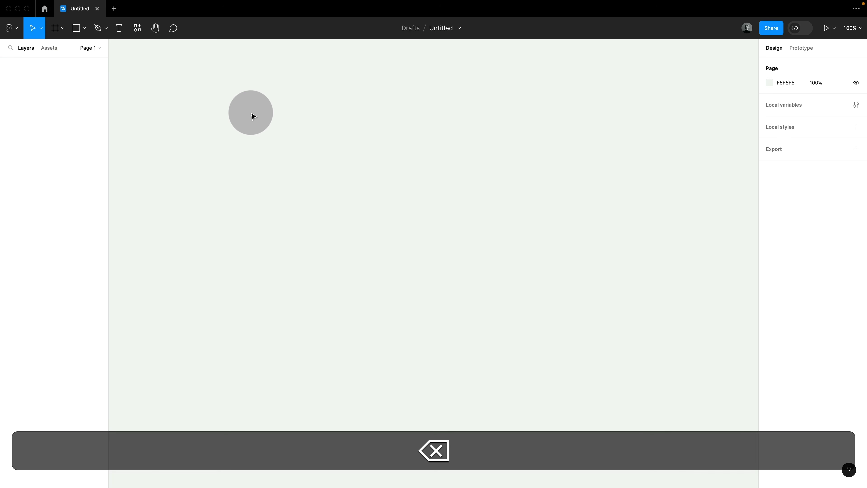
# Draw a freehand spiral on the empty canvas with the Pencil tool
pyautogui.click(106, 28)
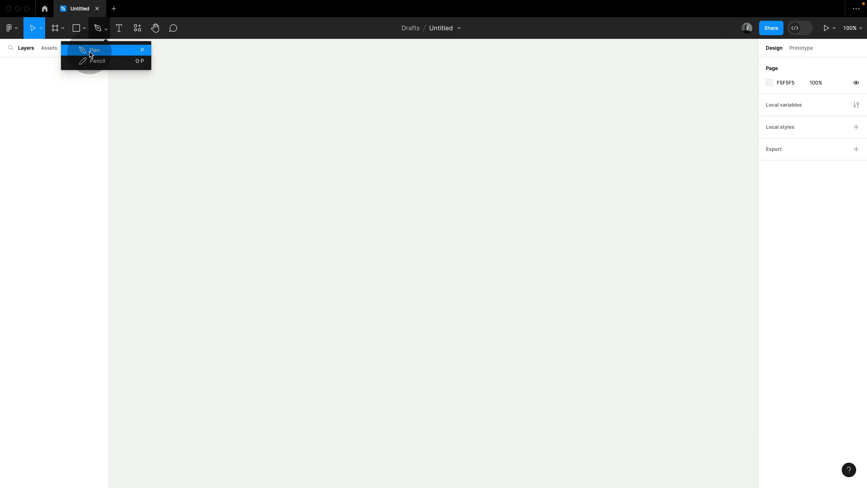
pyautogui.click(99, 61)
pyautogui.moveTo(352, 148)
pyautogui.mouseDown()
pyautogui.moveTo(258, 281)
pyautogui.moveTo(307, 231)
pyautogui.moveTo(308, 180)
pyautogui.mouseUp()
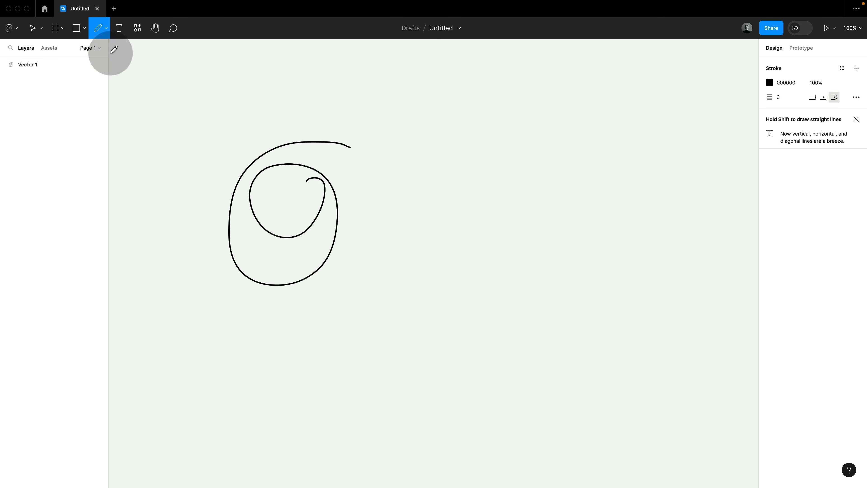
# Draw a closed five-point bookmark shape, about 183 × 208, beside the spiral with the Pen tool, starting with a straight horizontal edge
pyautogui.click(107, 29)
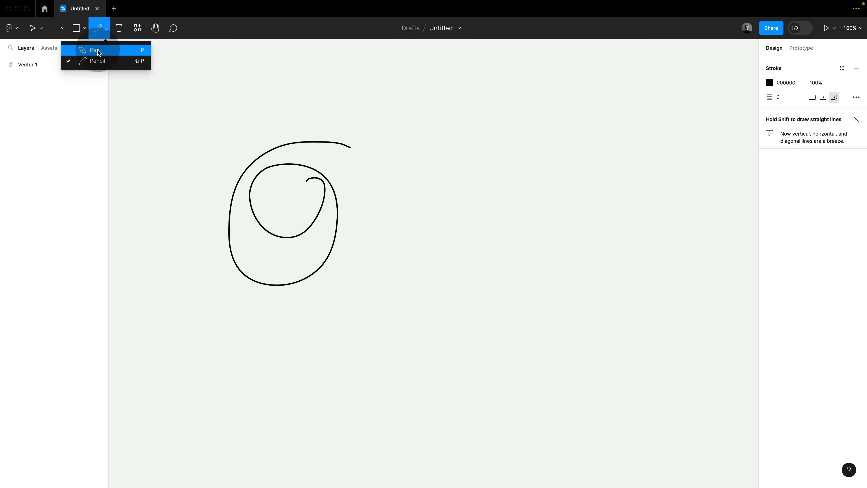
pyautogui.click(98, 52)
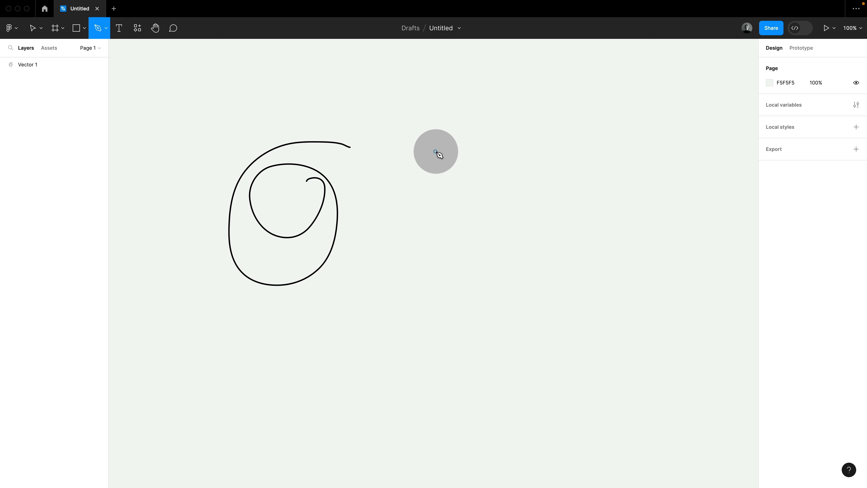
pyautogui.click(435, 151)
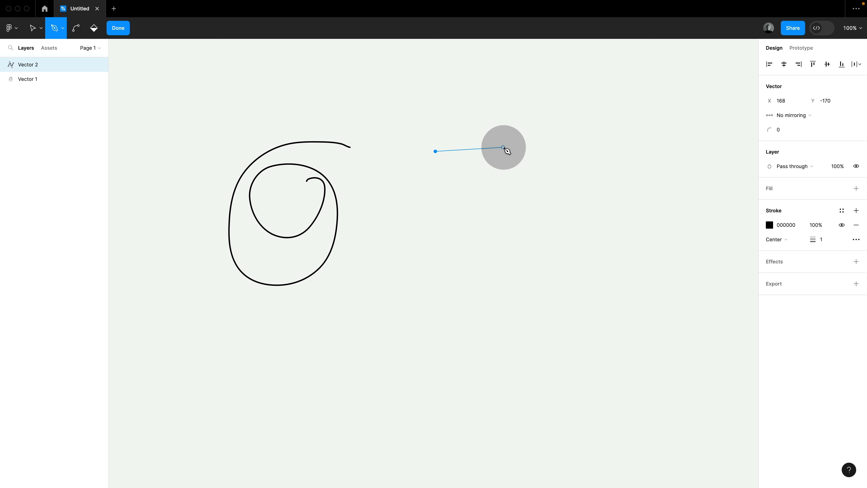
pyautogui.press('shift')
pyautogui.keyDown('shift'); pyautogui.click(525, 152); pyautogui.keyUp('shift')
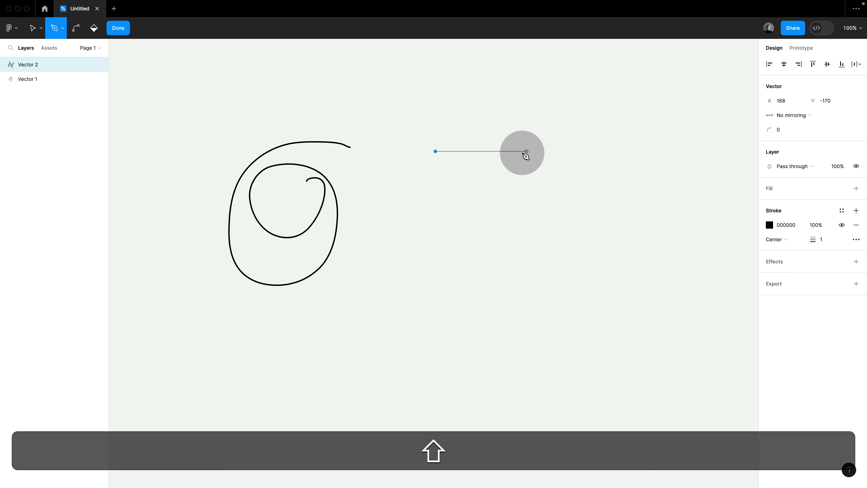
pyautogui.click(518, 151)
pyautogui.click(518, 245)
pyautogui.click(480, 208)
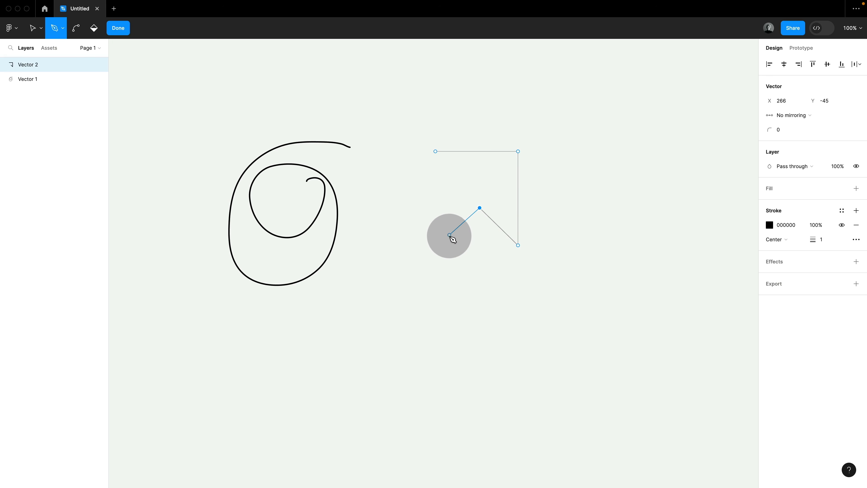
pyautogui.click(435, 152)
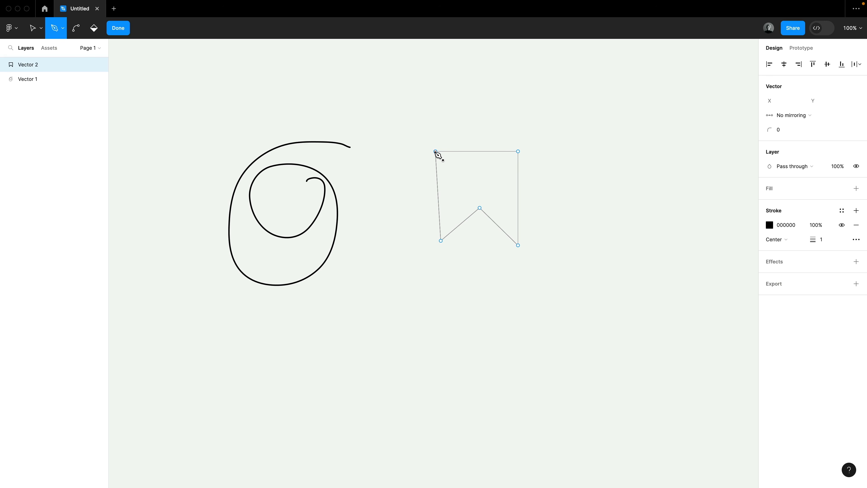
pyautogui.click(432, 136)
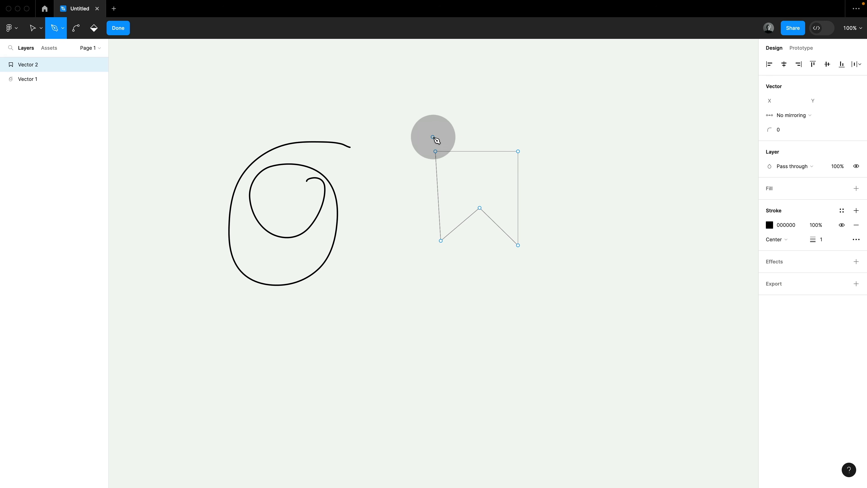
pyautogui.click(118, 28)
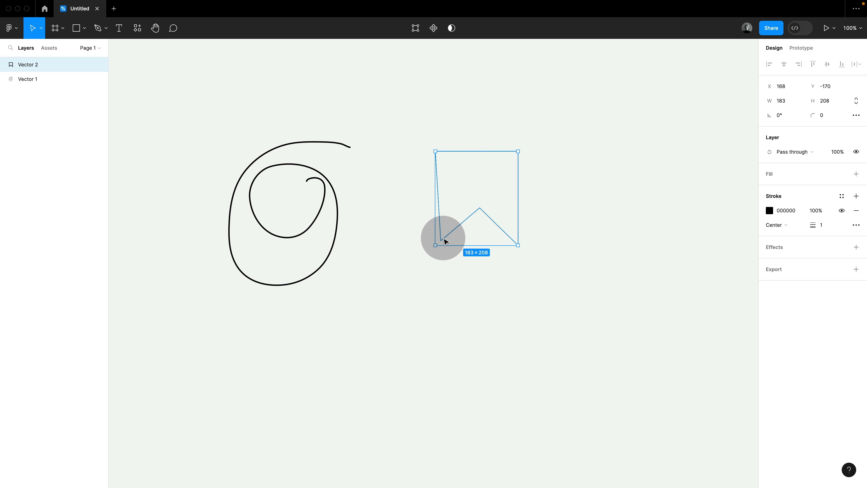
# Edit the bookmark shape's points and move its lower-left point into vertical alignment with the upper-left corner
pyautogui.doubleClick(442, 241)
pyautogui.moveTo(443, 242); pyautogui.dragTo(437, 245)
pyautogui.click(480, 208)
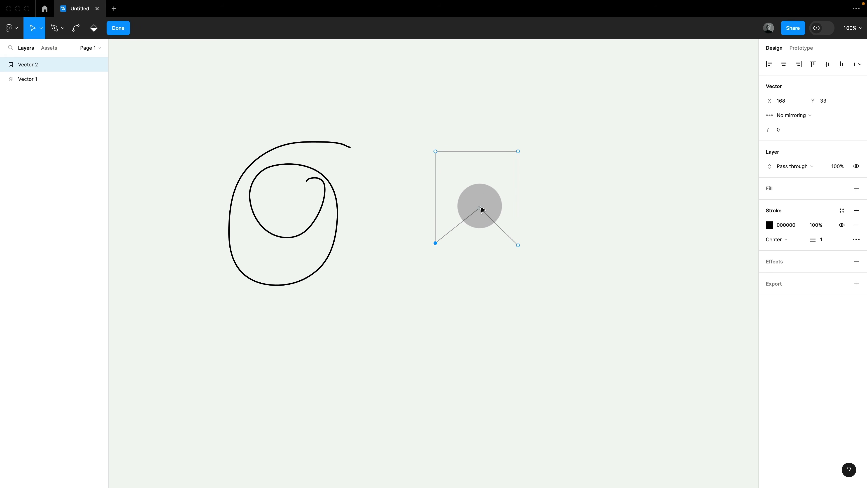
pyautogui.click(437, 244)
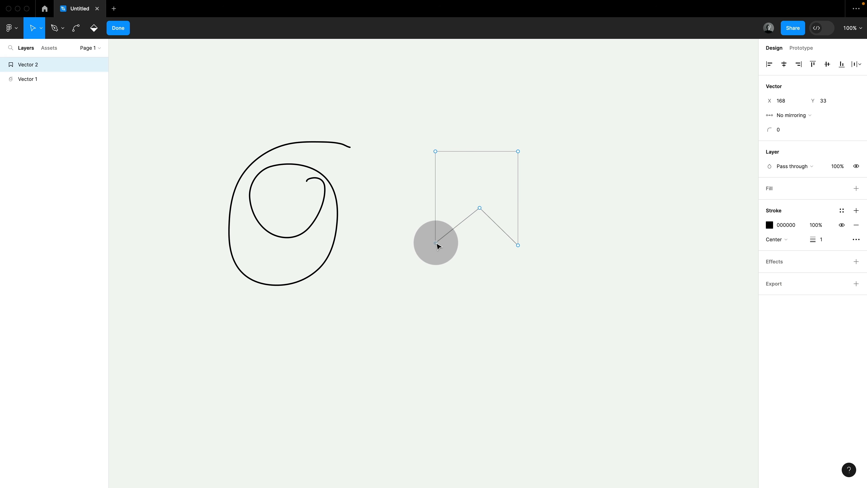
# Reopen the bookmark shape's points for editing and bend its lower-left point slightly outward with the Bend tool
pyautogui.press('Escape')
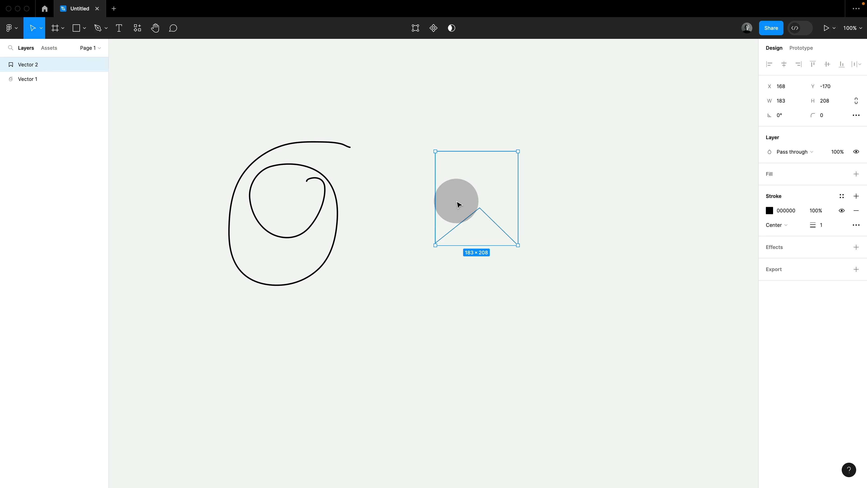
pyautogui.click(457, 203)
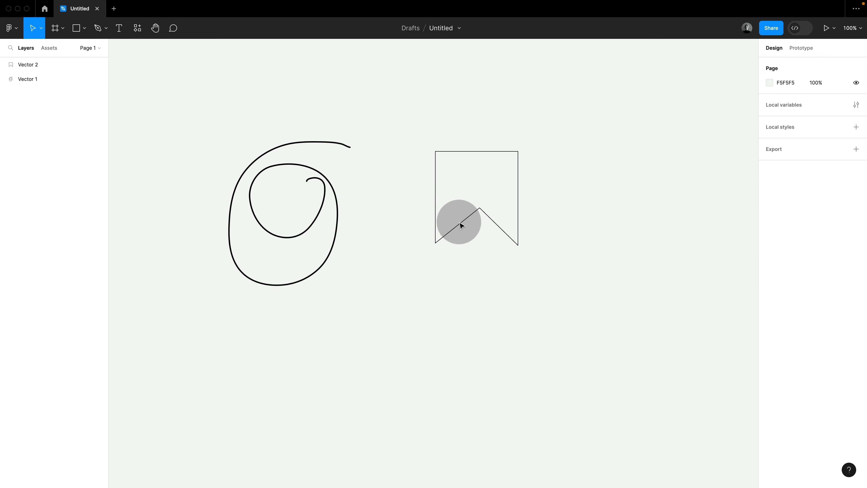
pyautogui.doubleClick(480, 208)
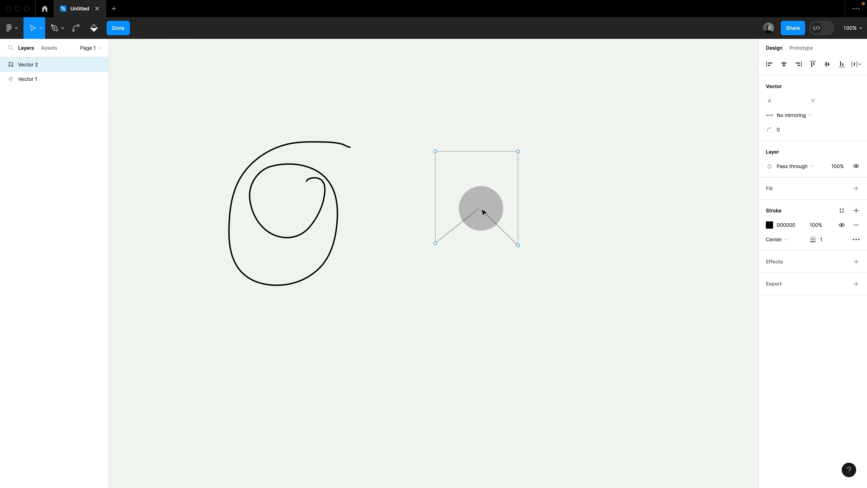
pyautogui.click(62, 32)
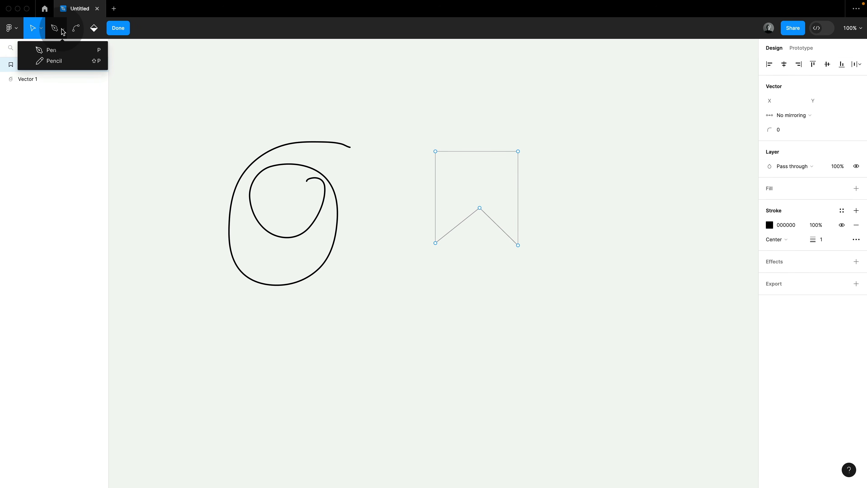
pyautogui.click(76, 28)
pyautogui.moveTo(435, 242)
pyautogui.mouseDown()
pyautogui.moveTo(436, 251)
pyautogui.moveTo(398, 242)
pyautogui.moveTo(430, 244)
pyautogui.mouseUp()
pyautogui.click(435, 243)
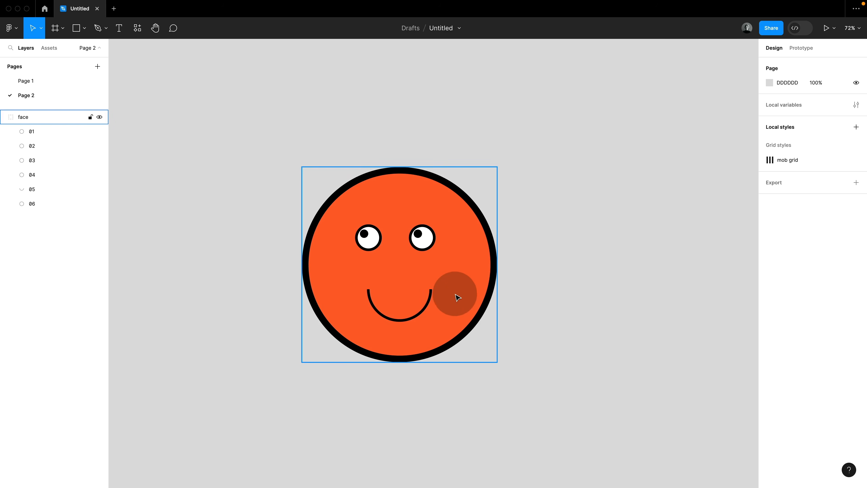
# Examine the stroke settings of the smile curve and the large orange circle inside the face group
pyautogui.click(458, 297)
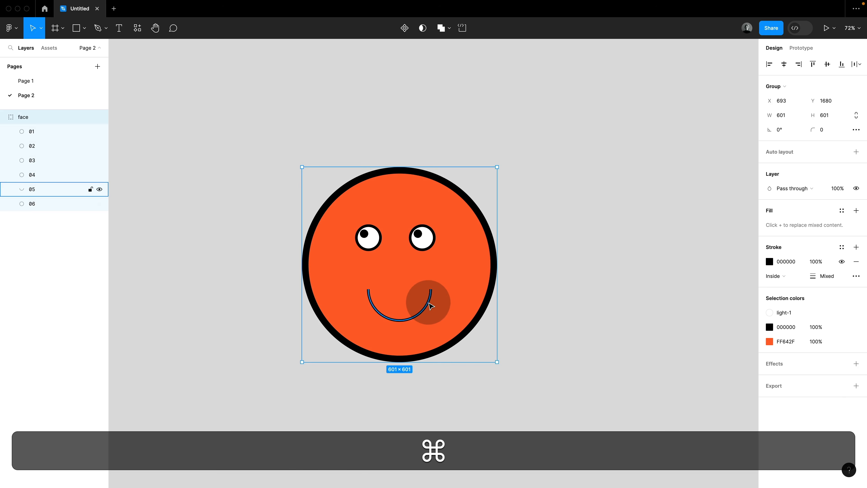
pyautogui.keyDown('super'); pyautogui.click(430, 305); pyautogui.keyUp('super')
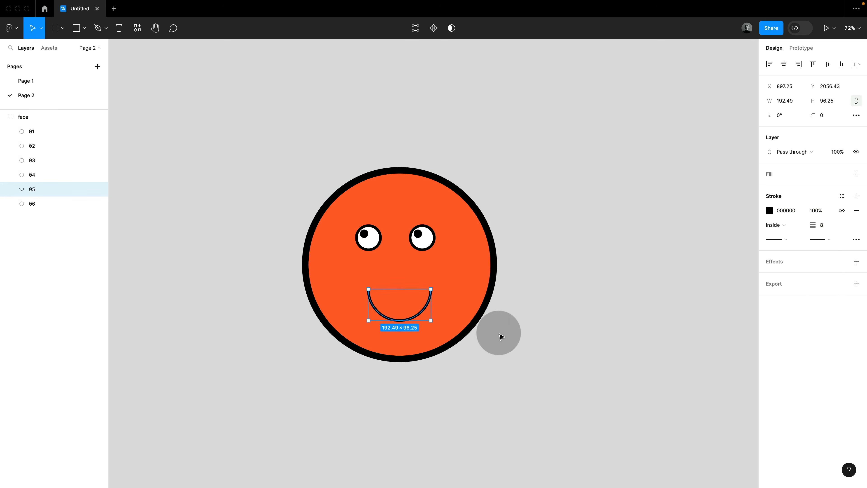
pyautogui.click(482, 302)
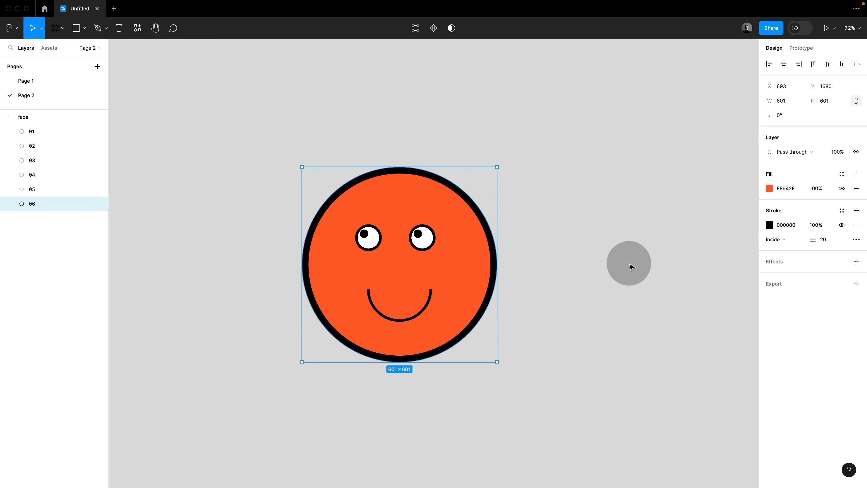
pyautogui.click(533, 256)
# Shrink the face group from its upper-right corner to about 437 × 437 without scaling strokes, and enlarge it back to 601 × 601
pyautogui.click(454, 247)
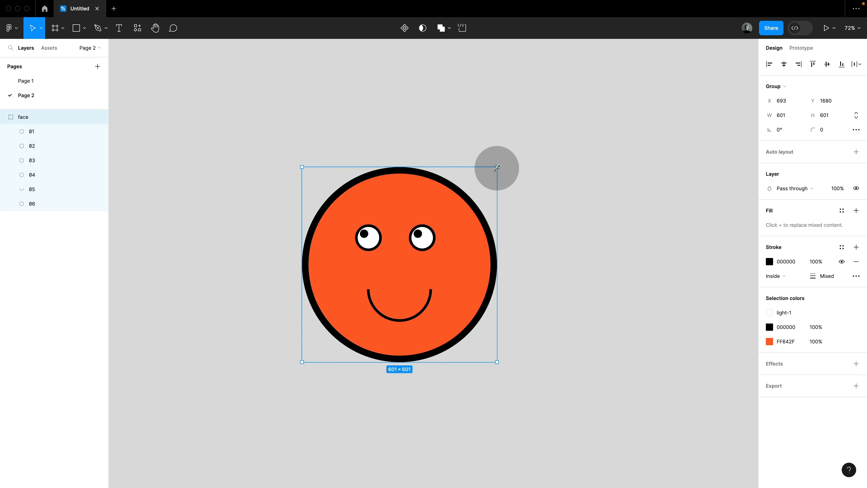
pyautogui.moveTo(497, 168); pyautogui.dragTo(445, 221)
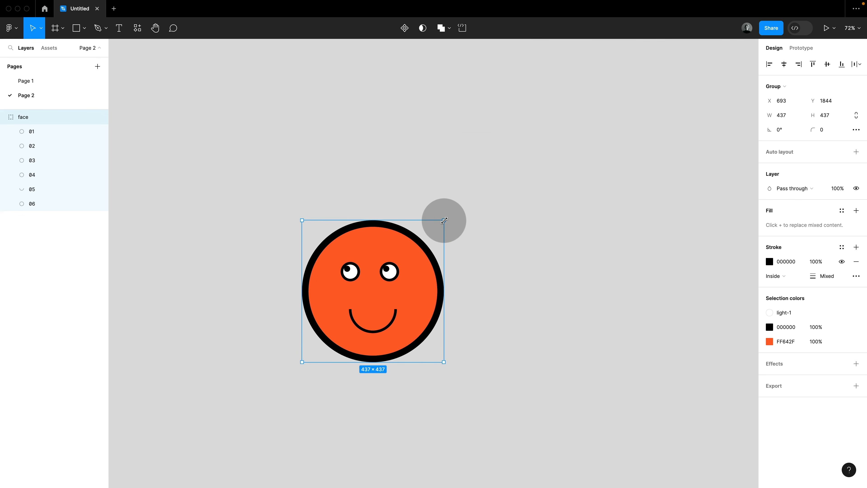
pyautogui.moveTo(444, 220); pyautogui.dragTo(497, 167)
pyautogui.click(536, 209)
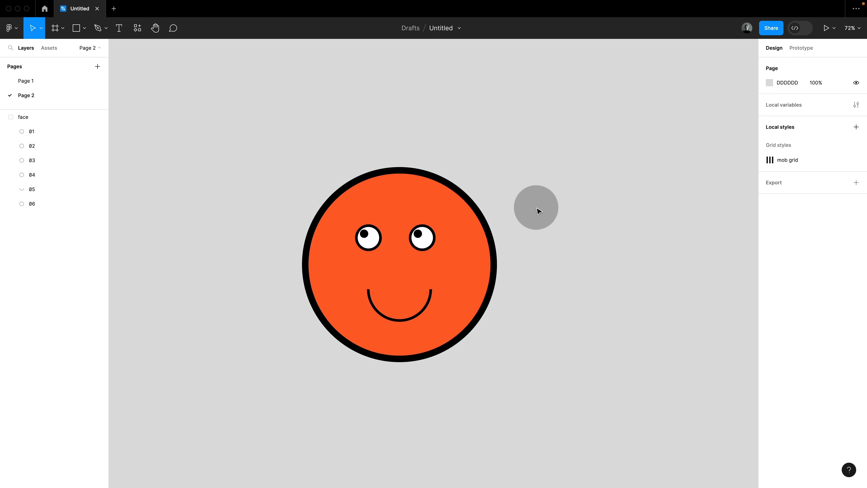
# Enlarge the face group from its upper-right corner to about 664 × 664 with the Scale tool
pyautogui.click(473, 274)
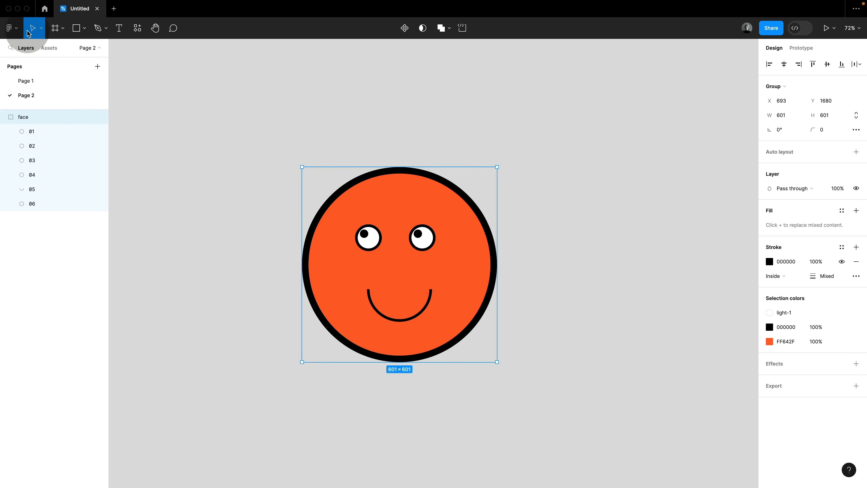
pyautogui.click(40, 27)
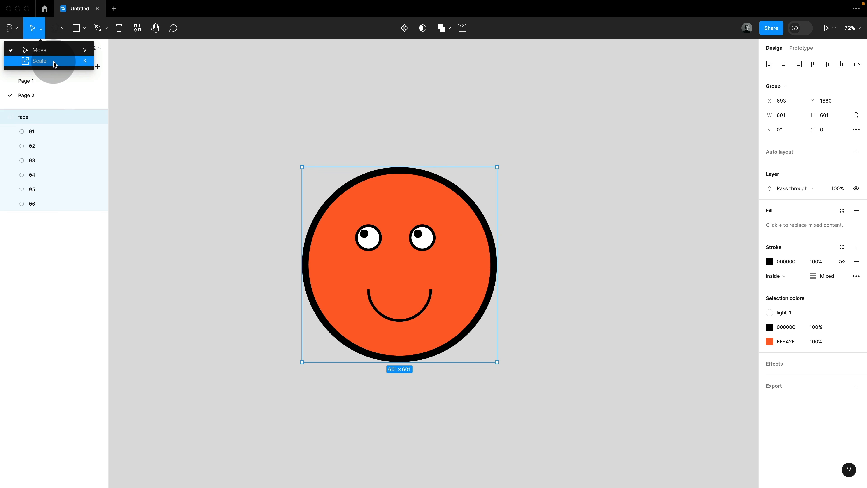
pyautogui.click(154, 87)
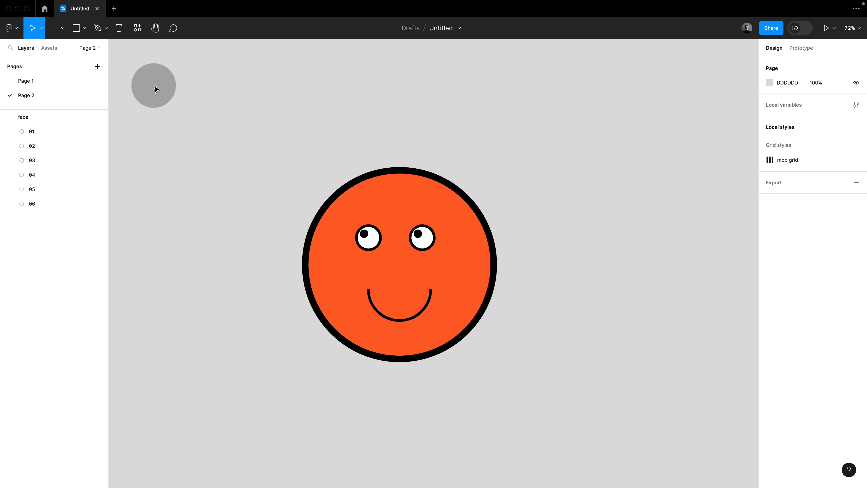
pyautogui.press('k')
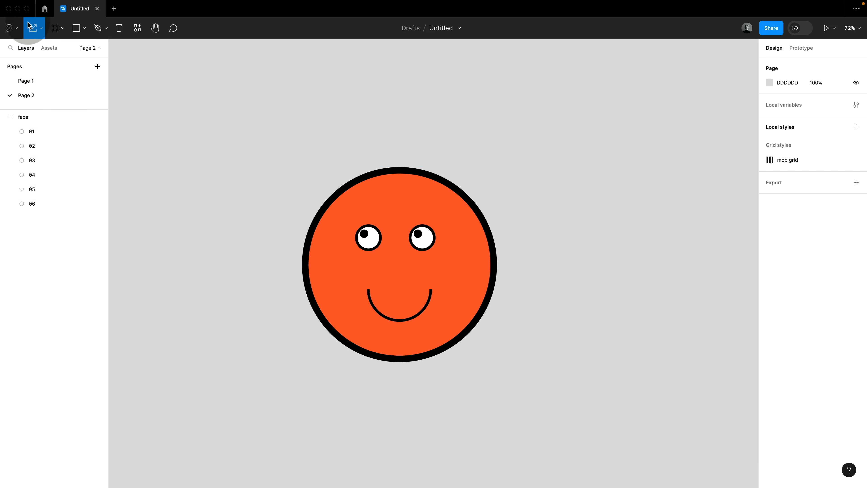
pyautogui.click(355, 214)
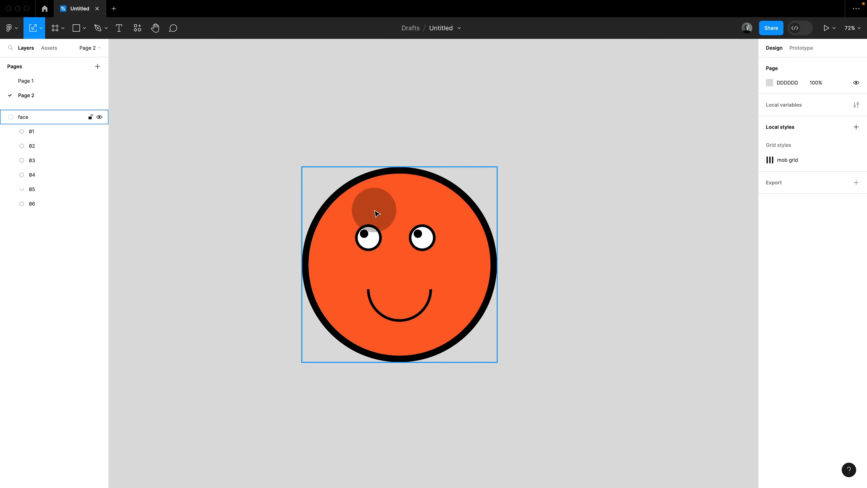
pyautogui.click(394, 204)
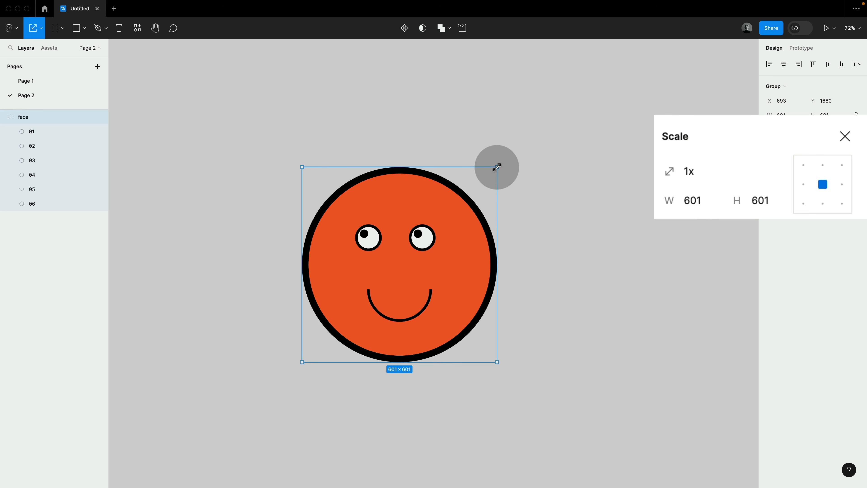
pyautogui.moveTo(499, 167); pyautogui.dragTo(517, 153)
# Set the face group's scale factor to 2x
pyautogui.click(695, 173)
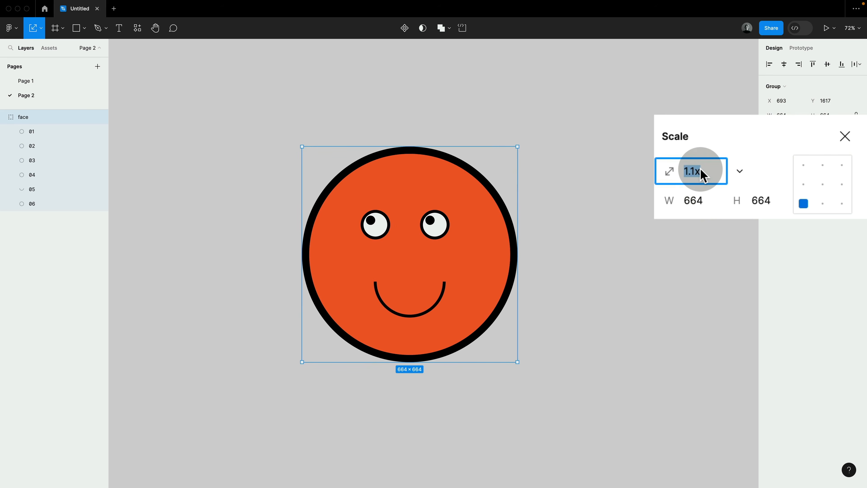
pyautogui.write('2x')
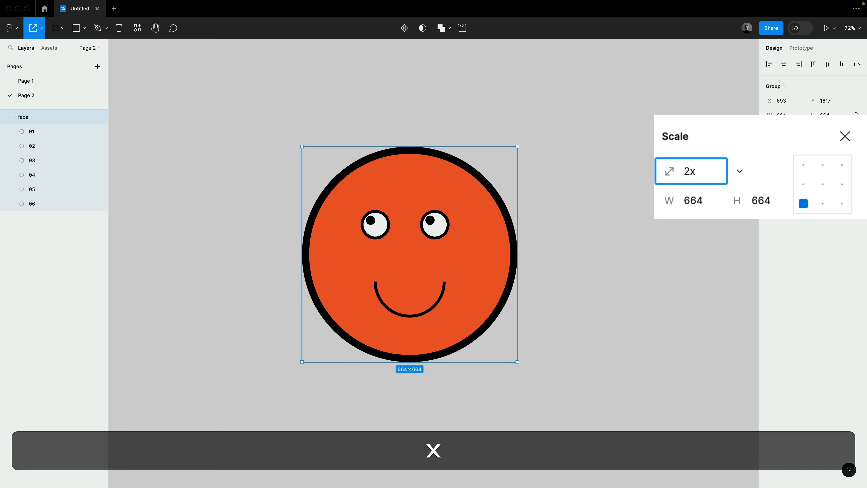
pyautogui.press('Return')
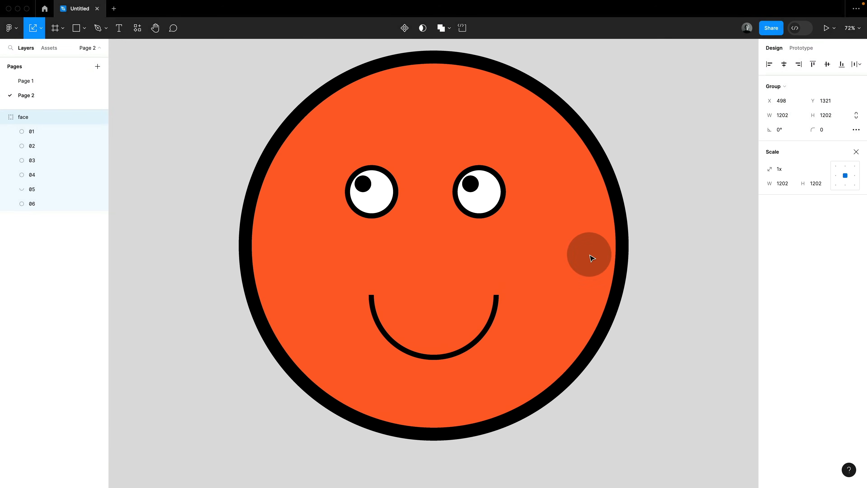
# Scale the face group by 0.5 with the lower-left corner as the anchor point
pyautogui.click(791, 169)
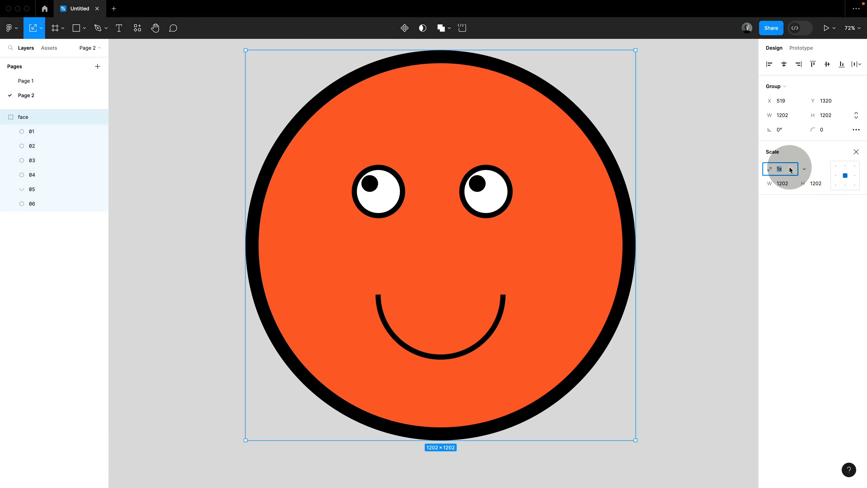
pyautogui.write('0.5')
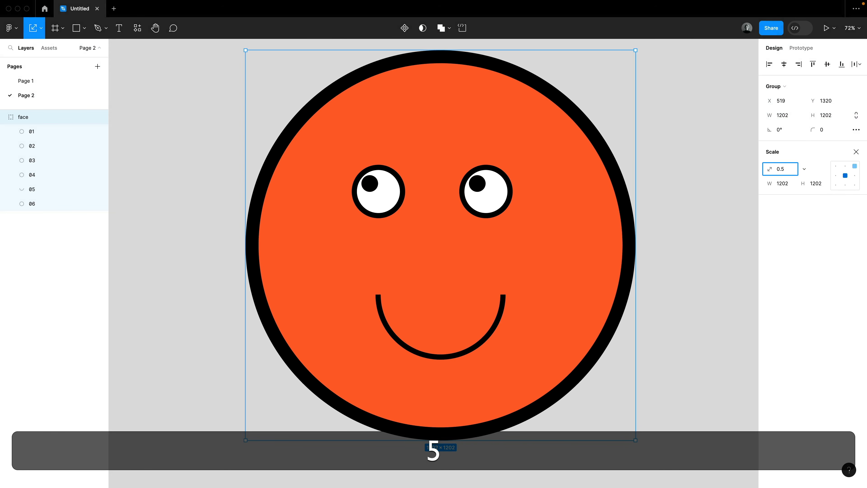
pyautogui.click(831, 169)
pyautogui.click(835, 185)
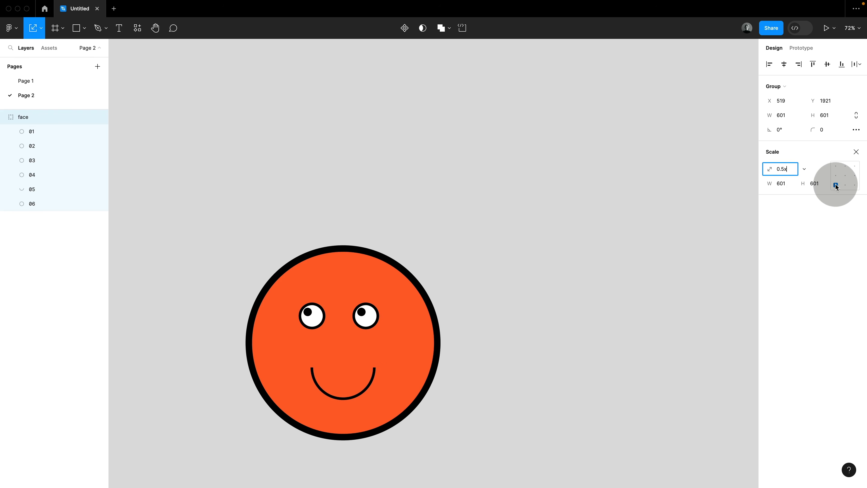
# Scale the face group proportionally to a width of 800 and move it toward the centre of the canvas
pyautogui.click(781, 184)
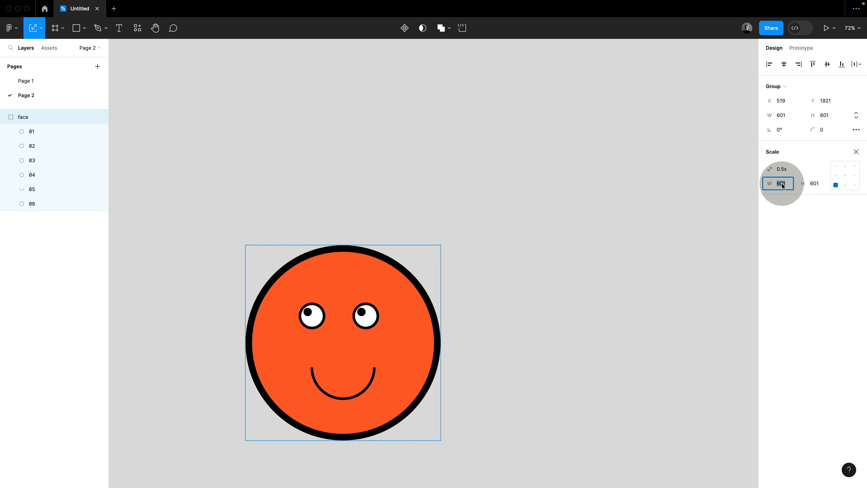
pyautogui.write('800')
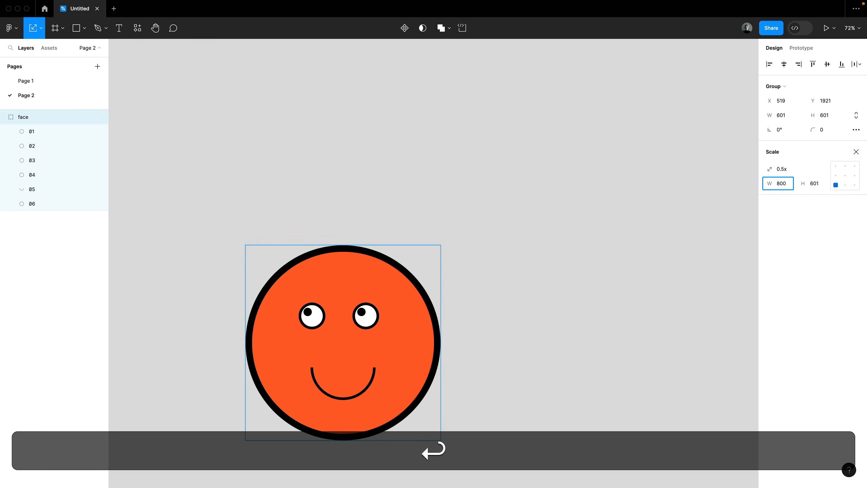
pyautogui.press('Return')
pyautogui.moveTo(517, 226); pyautogui.dragTo(540, 222)
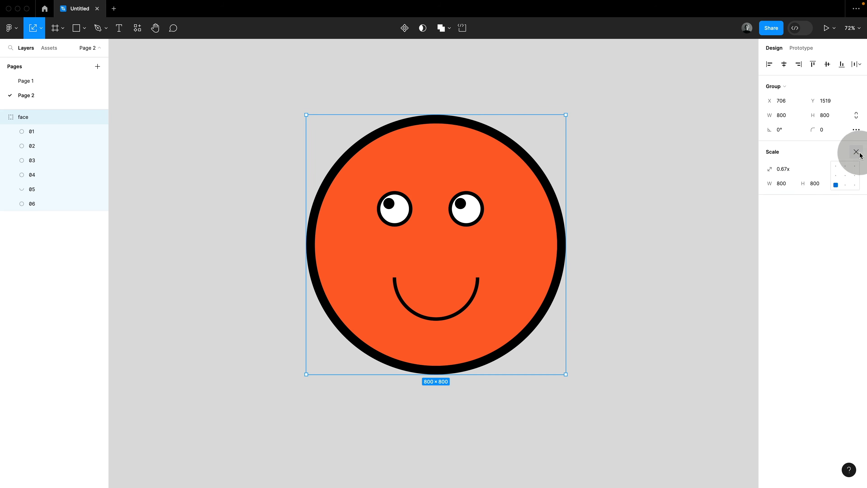
# Reselect the face group and exit its scale settings
pyautogui.click(661, 172)
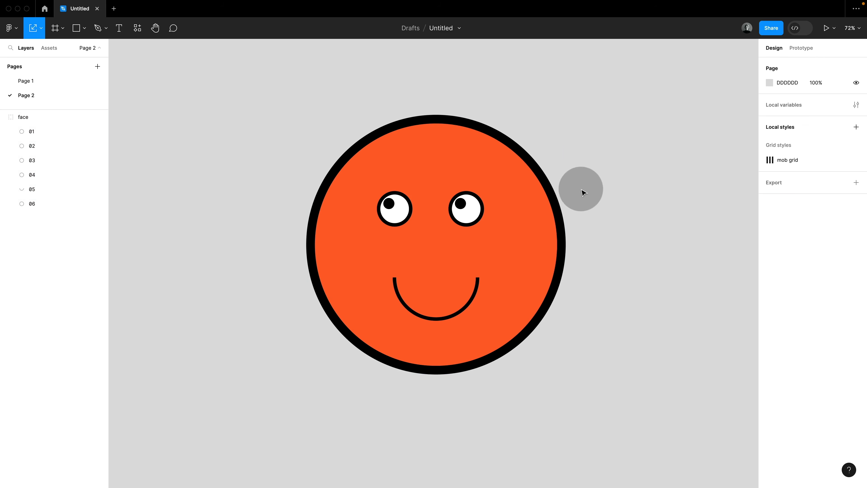
pyautogui.click(503, 255)
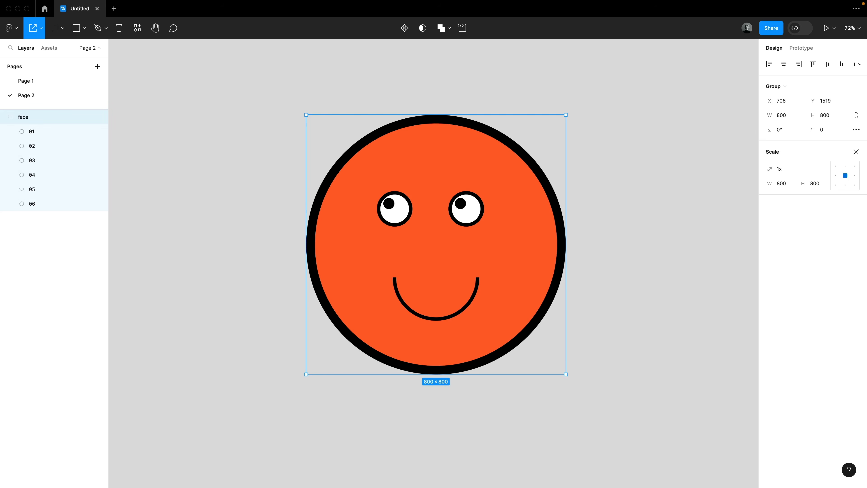
pyautogui.click(856, 152)
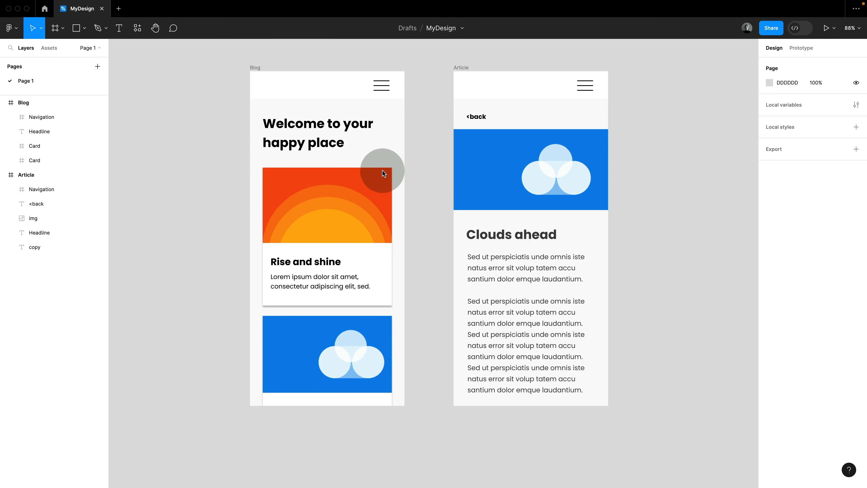
# Turn off content clipping on the Blog frame in the MyDesign file
pyautogui.click(258, 69)
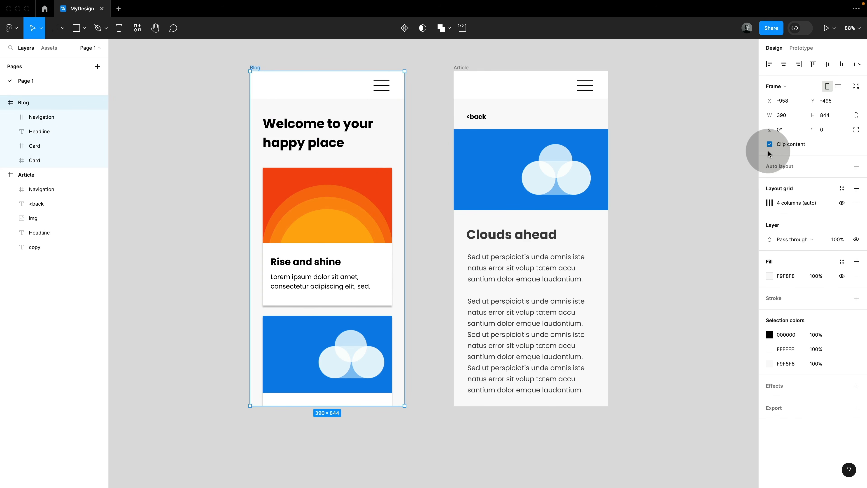
pyautogui.click(769, 145)
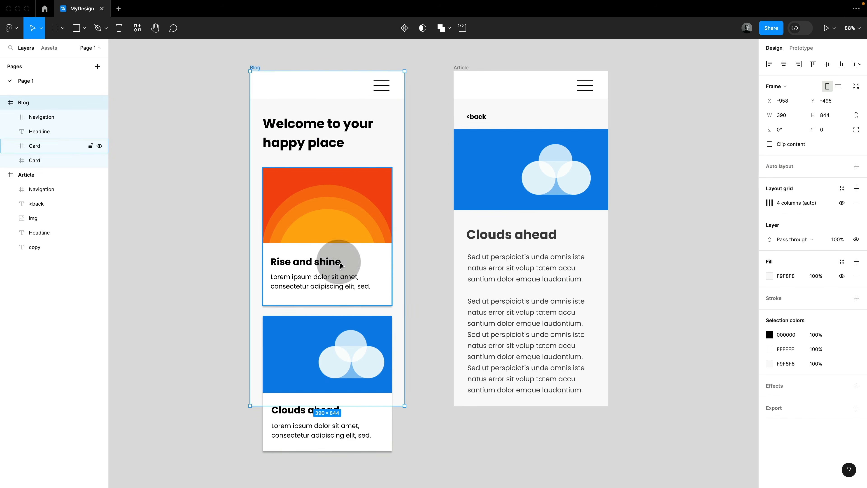
pyautogui.click(424, 346)
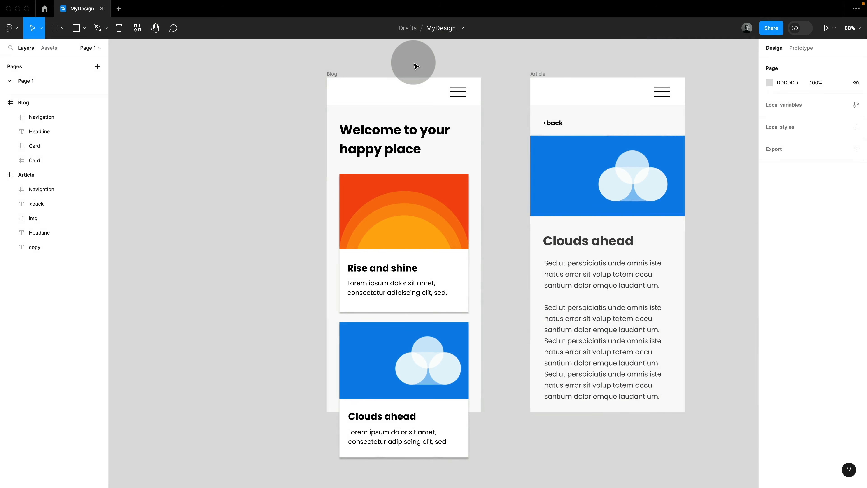
# Move the Navigation bar out of the Blog frame onto the empty canvas beside it, aligned with the frame's upper edge
pyautogui.click(410, 90)
pyautogui.moveTo(408, 91); pyautogui.dragTo(240, 92)
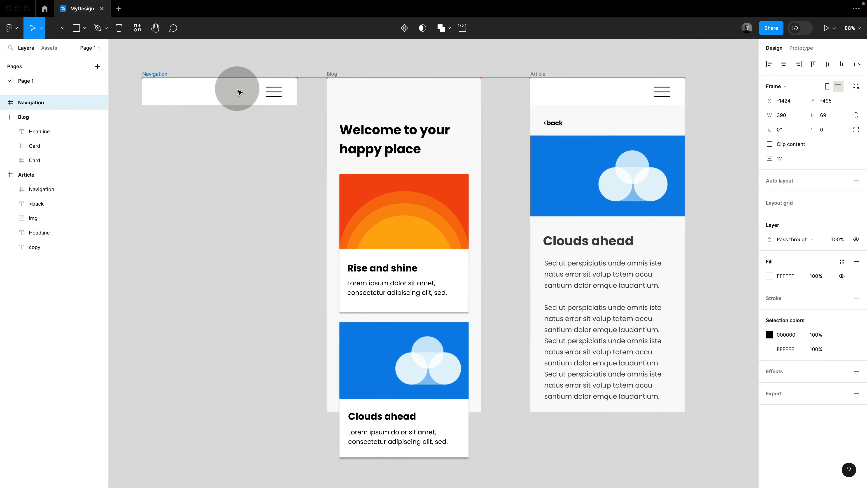
pyautogui.click(252, 67)
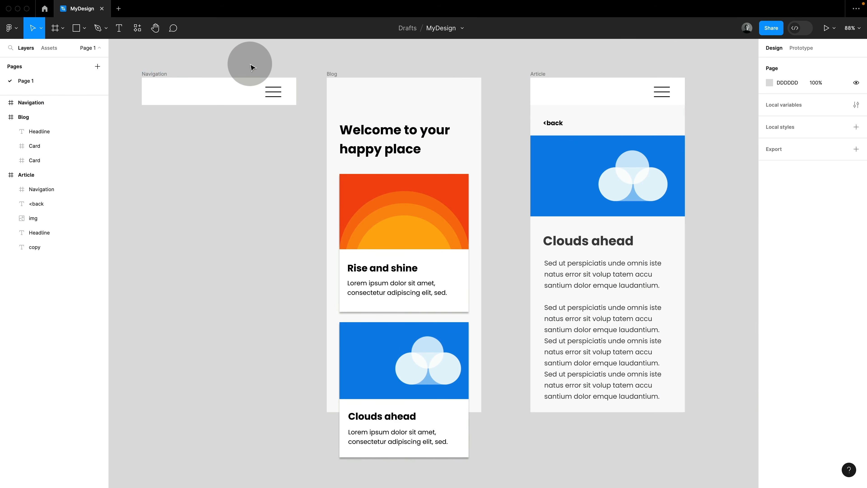
# Turn the Navigation bar into a component and place a copy of it at the top of the Blog frame
pyautogui.click(158, 78)
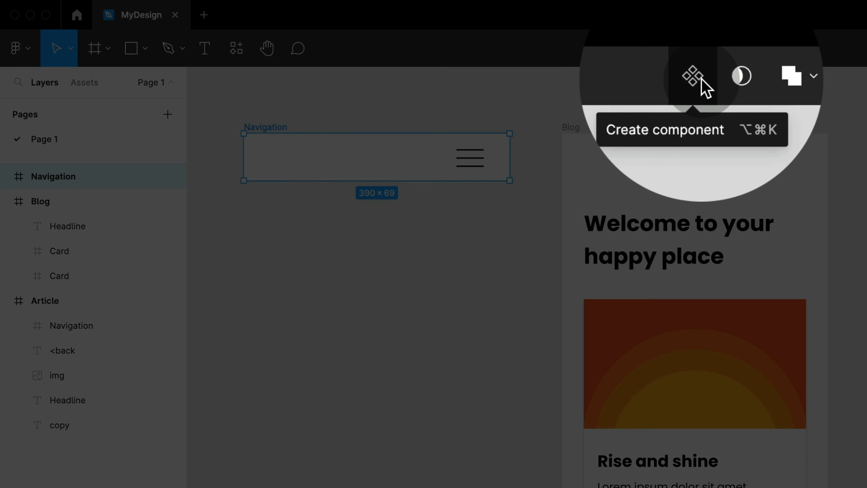
pyautogui.click(698, 50)
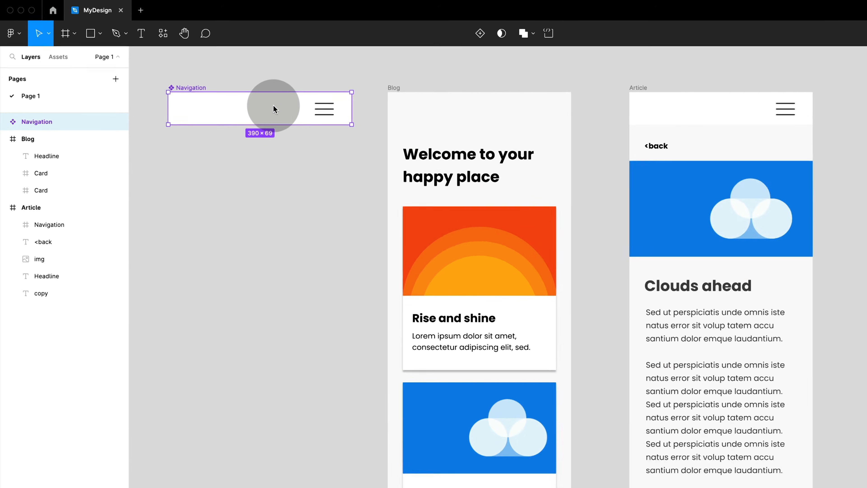
pyautogui.press('alt')
pyautogui.moveTo(232, 99); pyautogui.dragTo(420, 97)
pyautogui.click(446, 69)
pyautogui.click(366, 94)
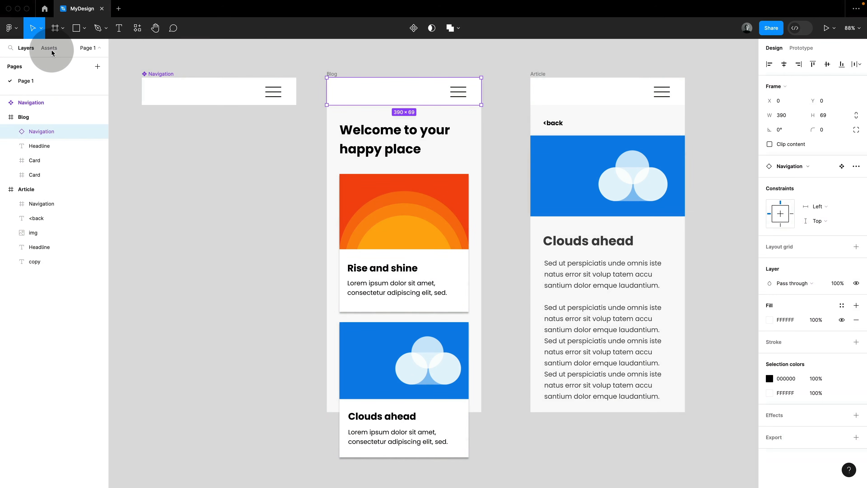
# Replace the Article frame's navigation bar with an instance of the local Navigation component, aligned to the frame's upper edge
pyautogui.click(51, 48)
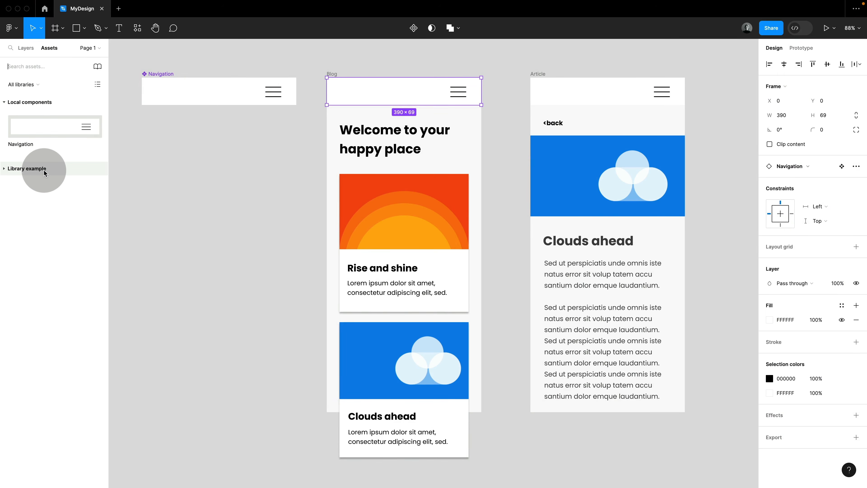
pyautogui.moveTo(67, 128); pyautogui.dragTo(238, 162)
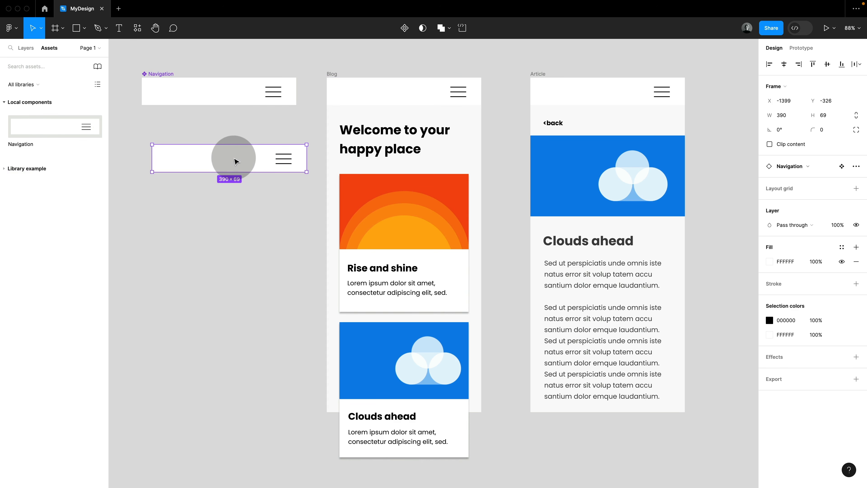
pyautogui.click(585, 73)
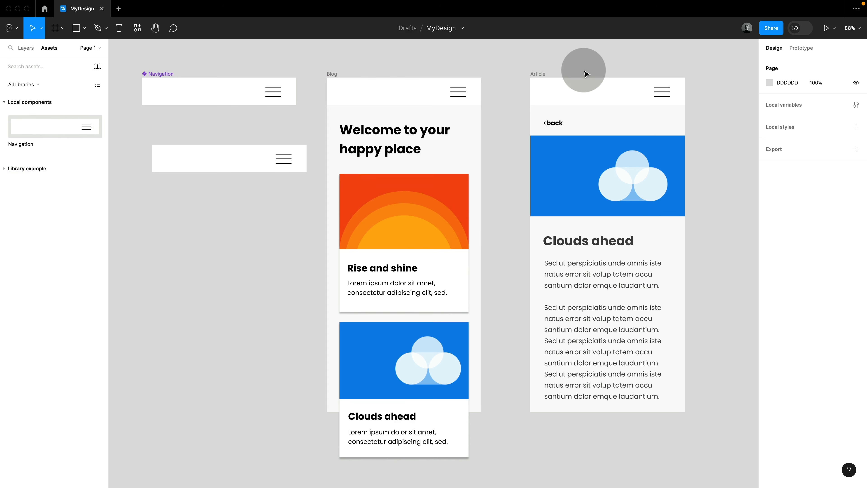
pyautogui.click(584, 95)
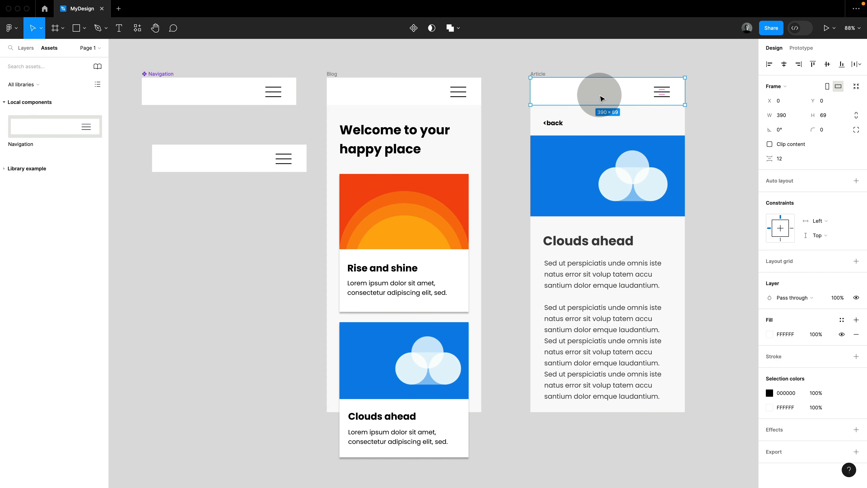
pyautogui.press('Delete')
pyautogui.click(242, 156)
pyautogui.moveTo(240, 156); pyautogui.dragTo(615, 91)
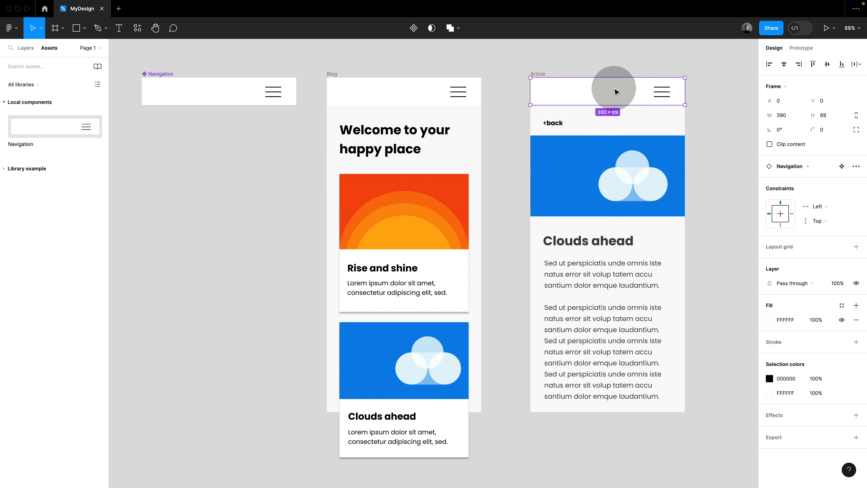
pyautogui.click(612, 67)
# Return to the layer list and search the component resources for "nav"
pyautogui.click(26, 48)
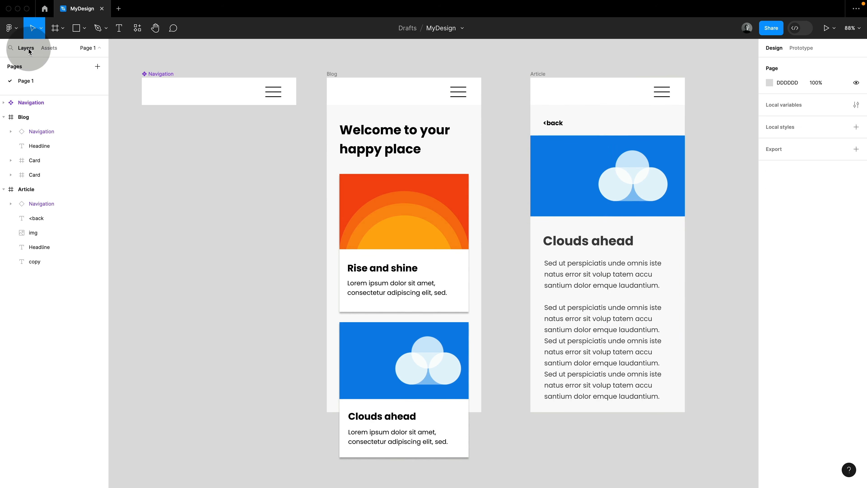
pyautogui.click(138, 29)
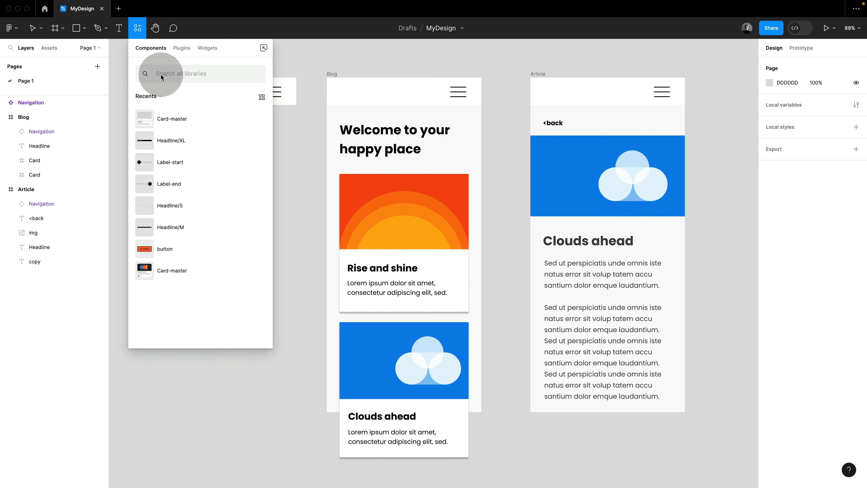
pyautogui.write('nav')
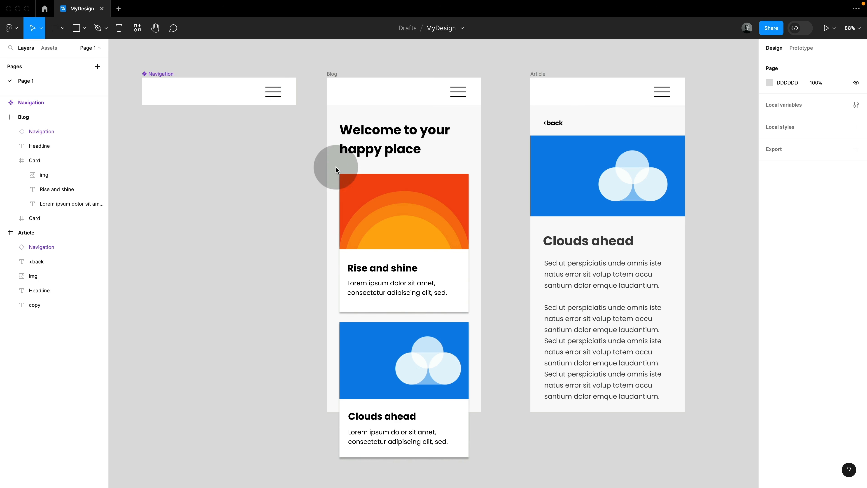
# Move the Rise and shine card out of the Blog frame to beneath the Navigation component and turn it into a component
pyautogui.moveTo(362, 193); pyautogui.dragTo(221, 160)
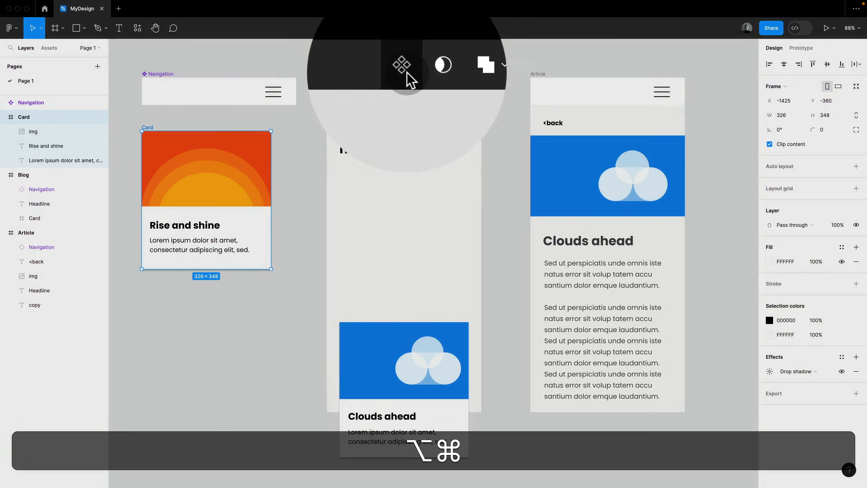
pyautogui.press('alt+super+k')
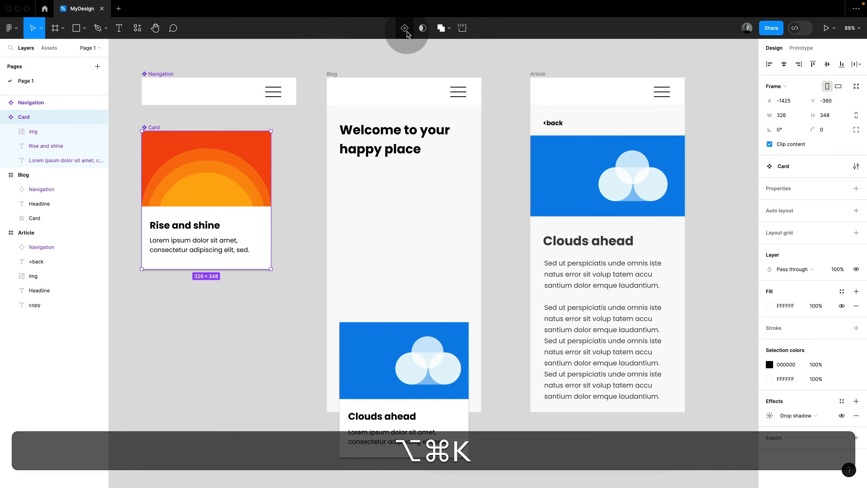
# Place an instance of the local Card component in the Blog frame, centred below the welcome headline
pyautogui.click(49, 47)
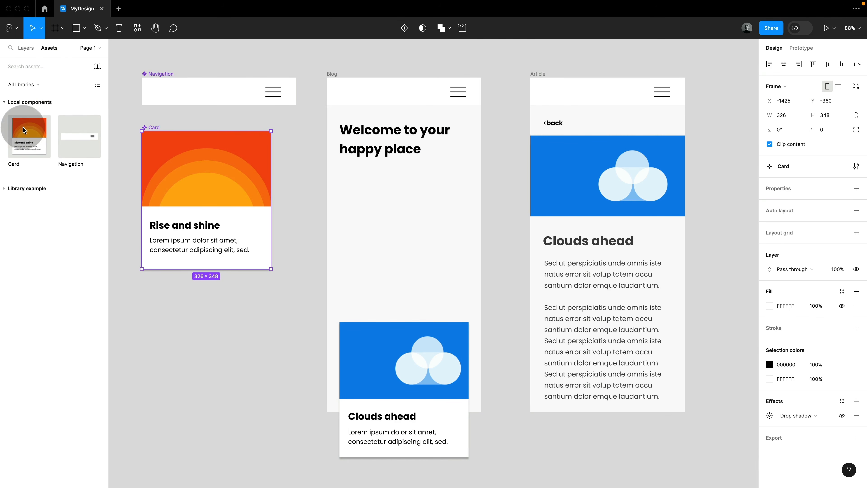
pyautogui.moveTo(33, 140); pyautogui.dragTo(411, 221)
pyautogui.click(497, 171)
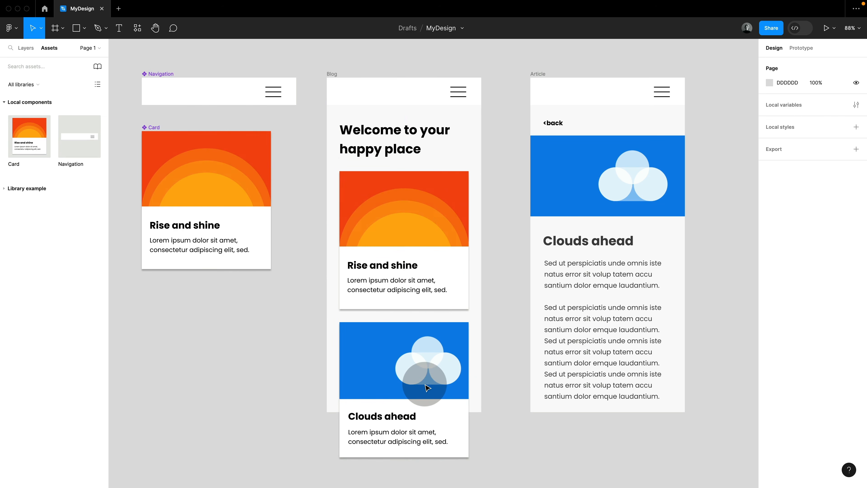
# Replace the Clouds ahead card in the Blog frame with a duplicate of the Card instance placed directly below the first one
pyautogui.click(430, 379)
pyautogui.press('BackSpace')
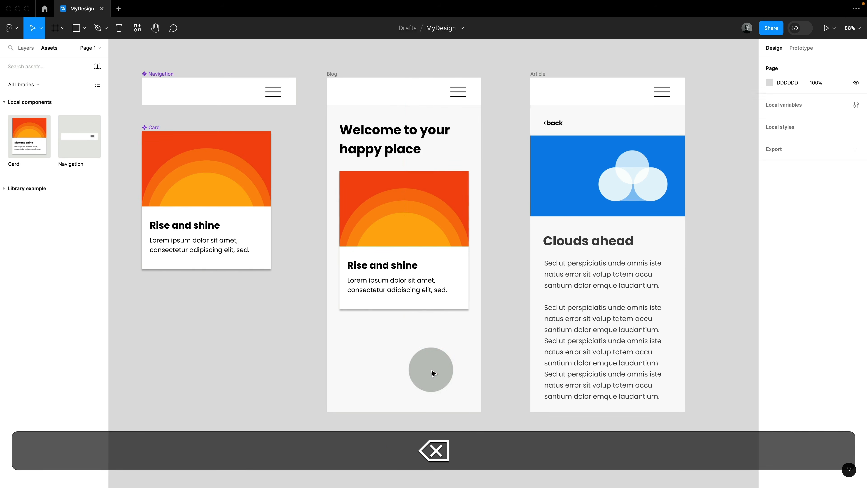
pyautogui.click(440, 253)
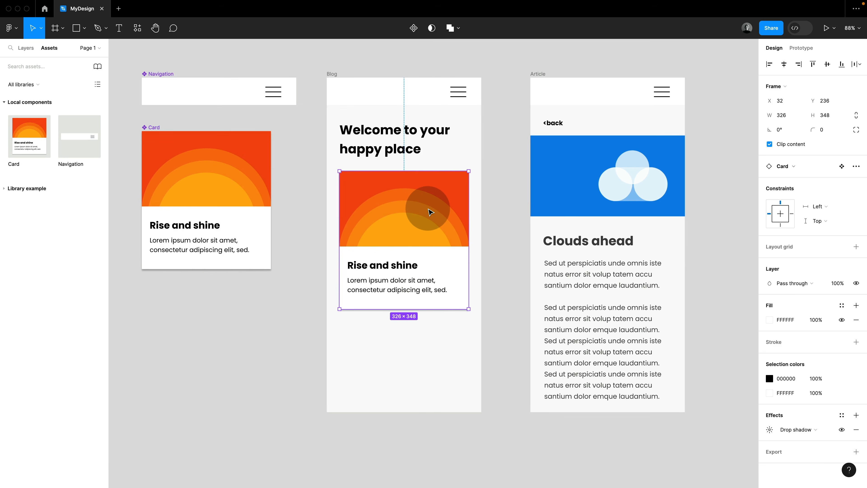
pyautogui.moveTo(430, 207); pyautogui.dragTo(430, 355)
pyautogui.click(498, 339)
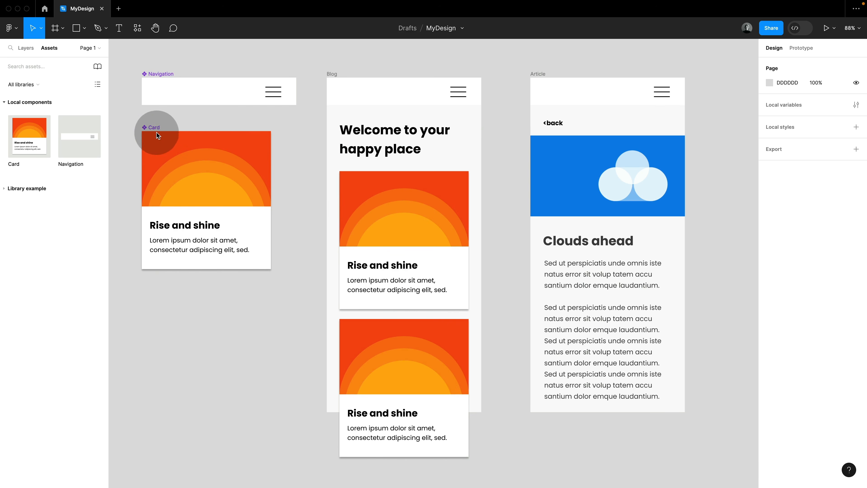
# Replace the image fill in the main Card component with a solid grey D9D9D9 fill
pyautogui.doubleClick(186, 159)
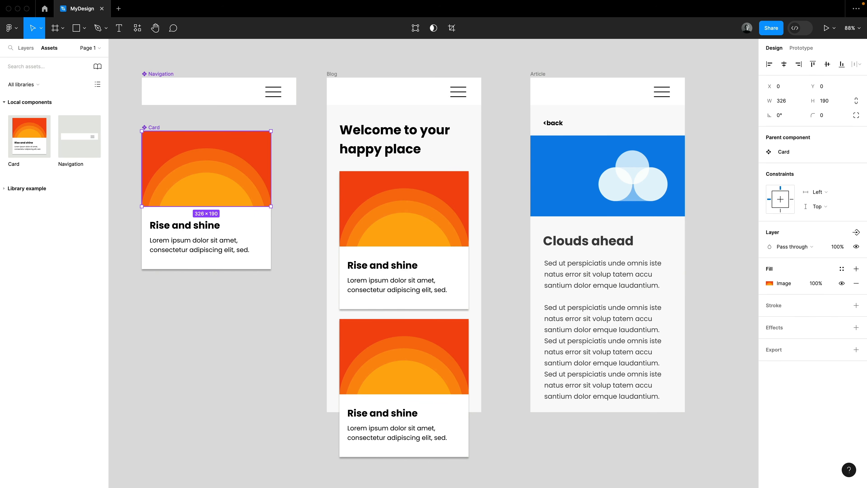
pyautogui.click(857, 285)
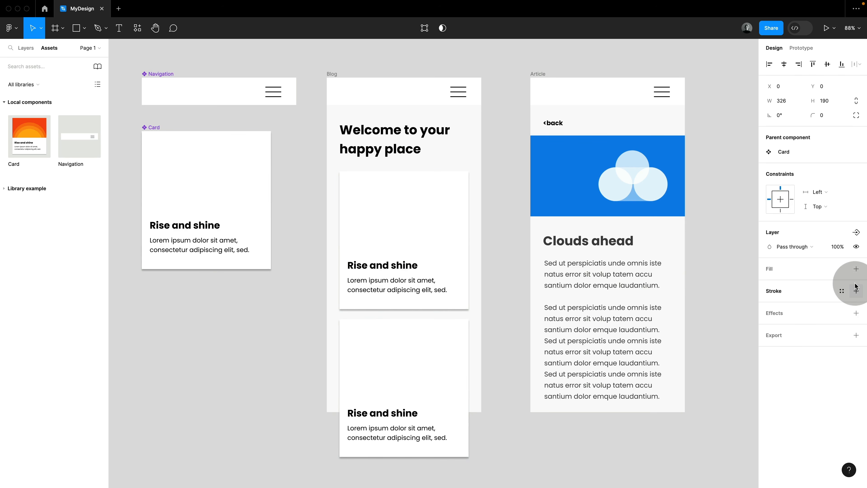
pyautogui.click(856, 269)
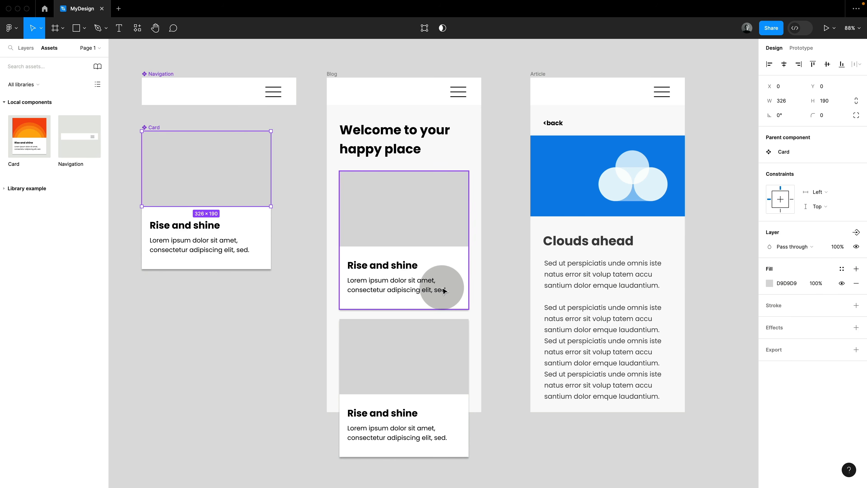
# Change the title text in the main Card component to "Headline"
pyautogui.doubleClick(212, 225)
pyautogui.doubleClick(212, 226)
pyautogui.write('Headline')
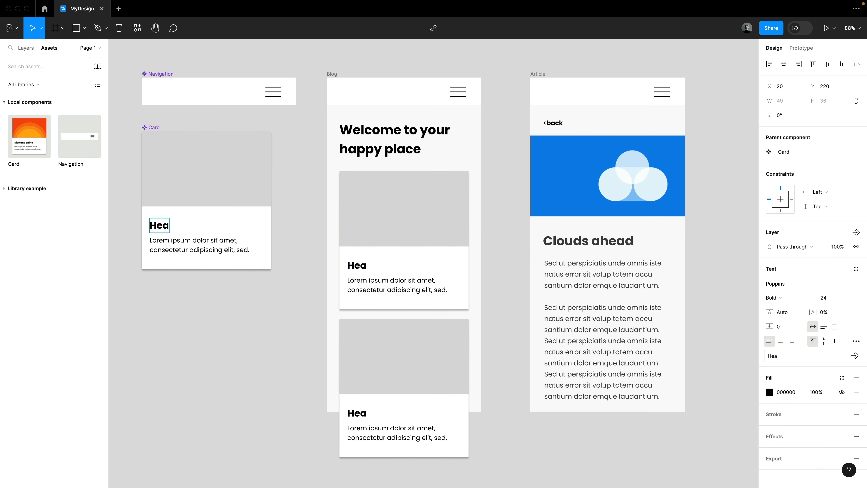
pyautogui.click(302, 236)
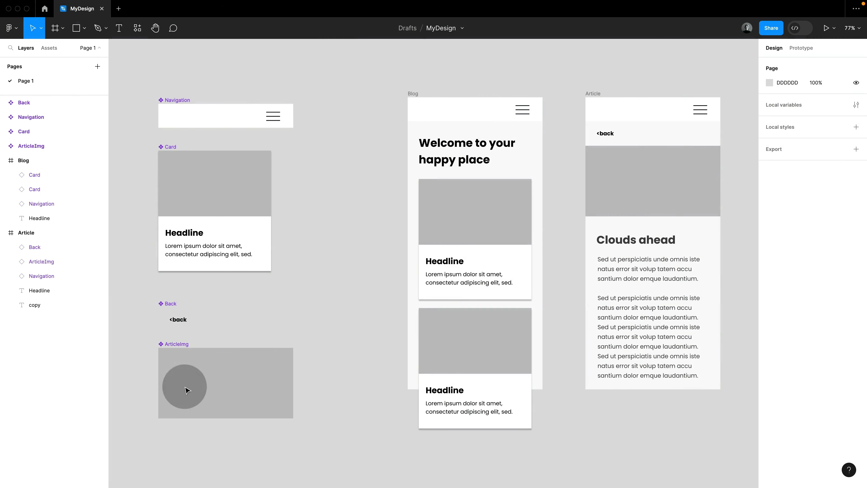
# Go to the main component of the Article frame's ArticleImg instance, and return to the overview of the whole canvas
pyautogui.click(478, 242)
pyautogui.click(623, 200)
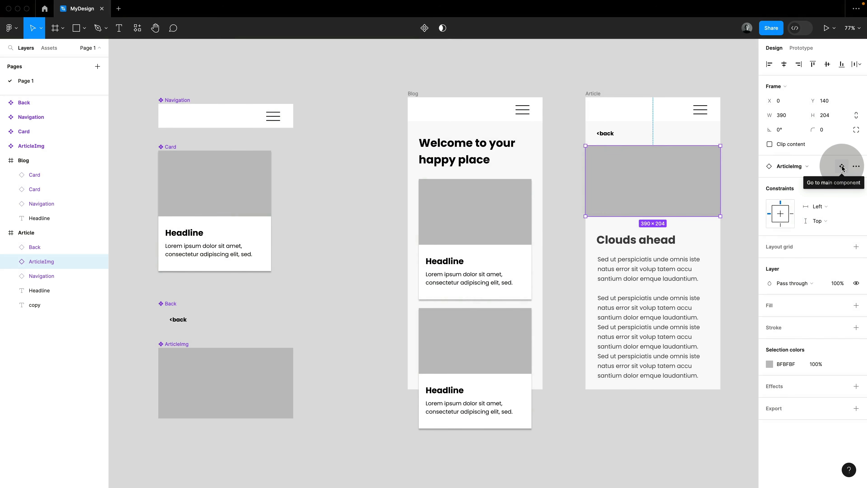
pyautogui.click(842, 167)
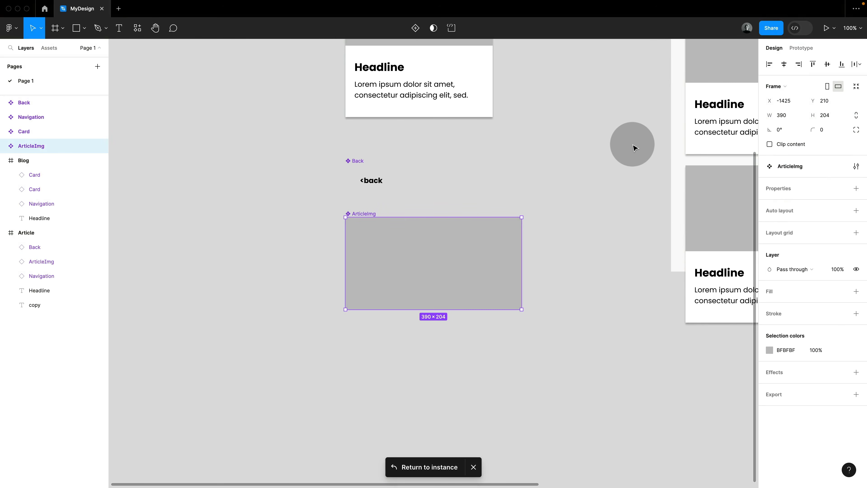
pyautogui.click(633, 148)
pyautogui.hotkey('shift', '1')
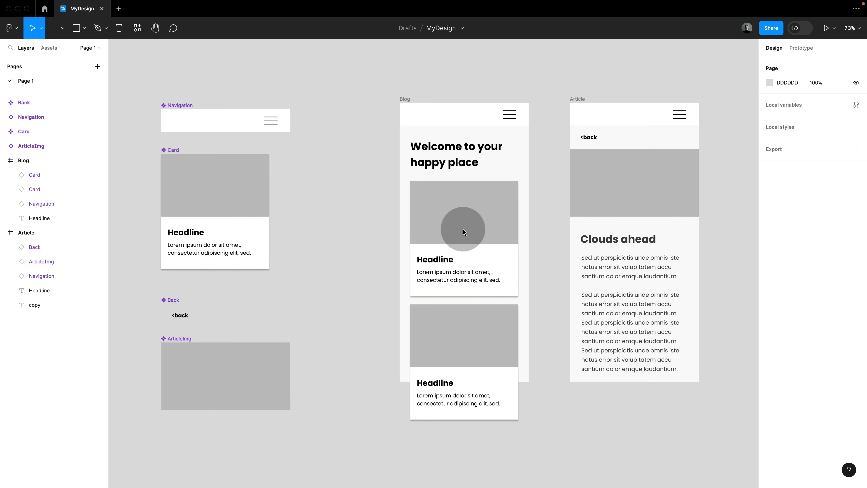
# Set the headlines of the Blog frame's two Card instances to "Rise and shine" for the upper card and "Clouds ahead" for the lower
pyautogui.click(476, 229)
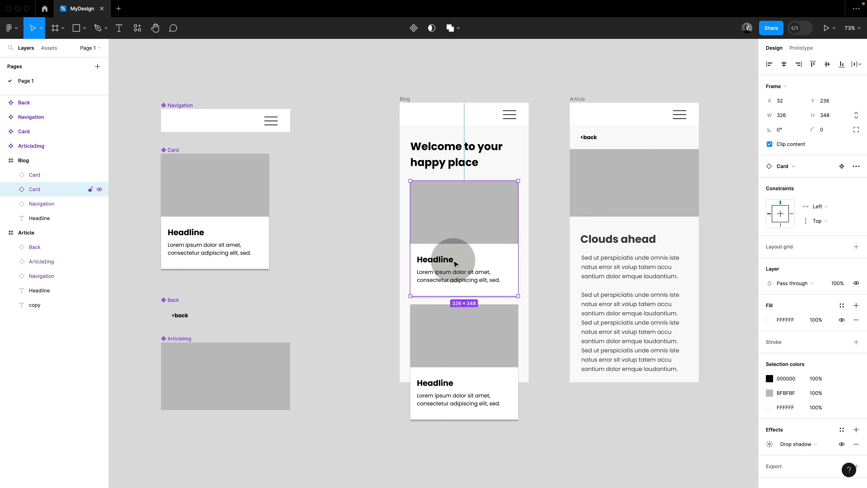
pyautogui.doubleClick(443, 260)
pyautogui.doubleClick(443, 260)
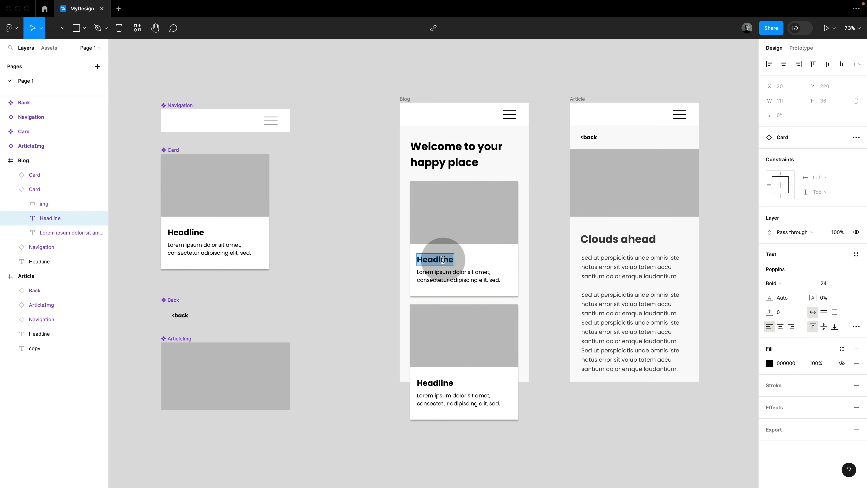
pyautogui.write('Rise and shine')
pyautogui.click(541, 271)
pyautogui.doubleClick(430, 382)
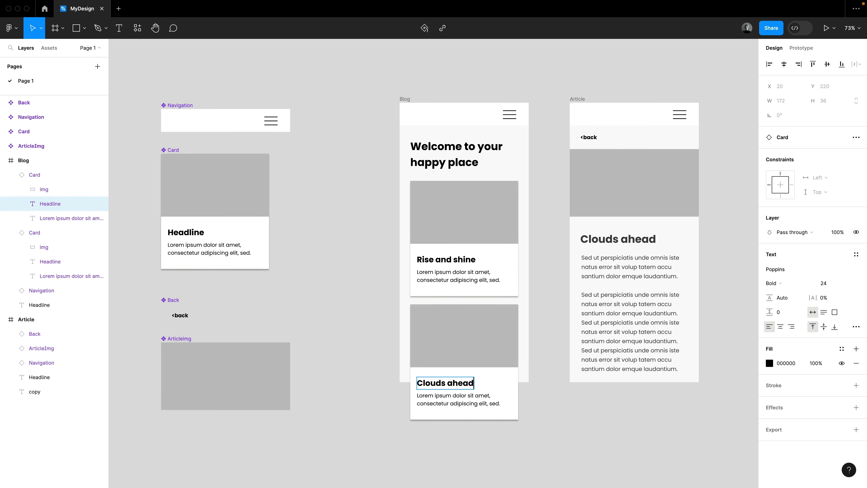
pyautogui.click(548, 361)
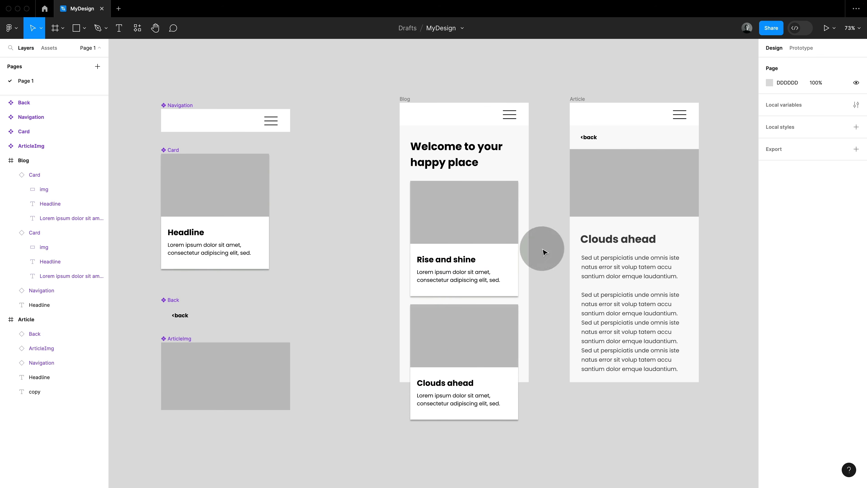
# Open the fill settings of the image placeholder in the Rise and shine card, and close them without changes
pyautogui.keyDown('super'); pyautogui.click(482, 228); pyautogui.keyUp('super')
pyautogui.click(769, 269)
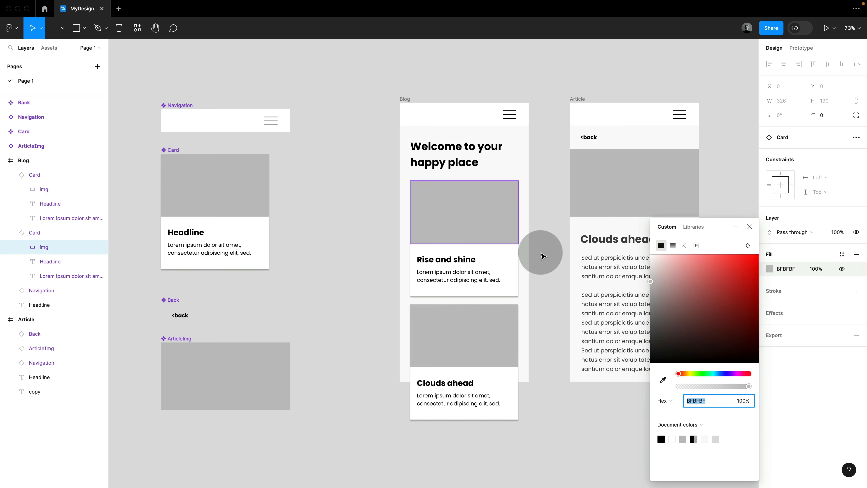
pyautogui.click(546, 254)
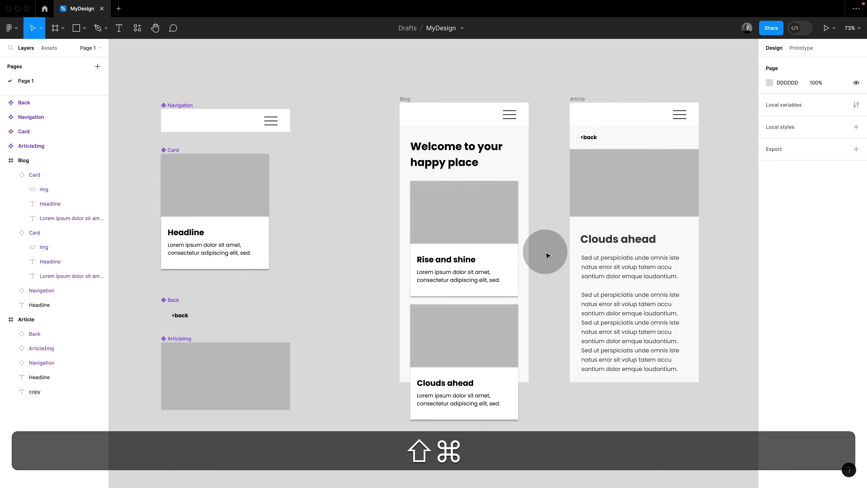
# Place the sunrise image in the Rise and shine card and the clouds image in the Clouds ahead card of the Blog frame
pyautogui.press('shift+super+k')
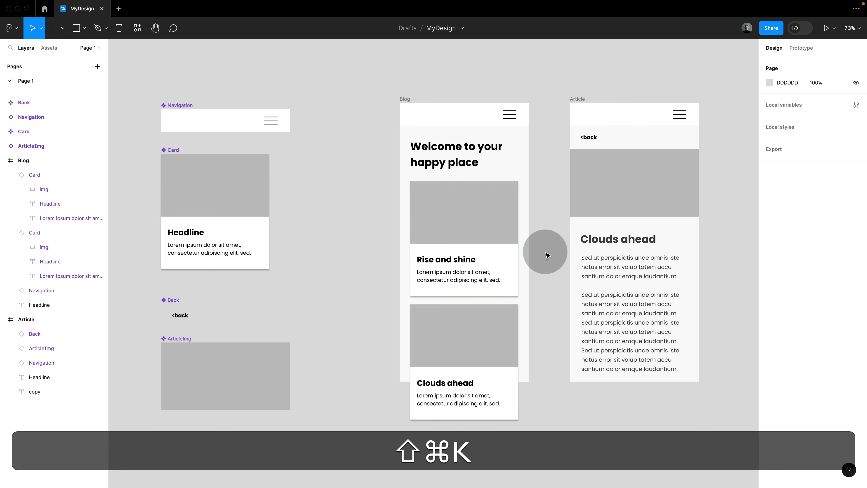
pyautogui.click(659, 347)
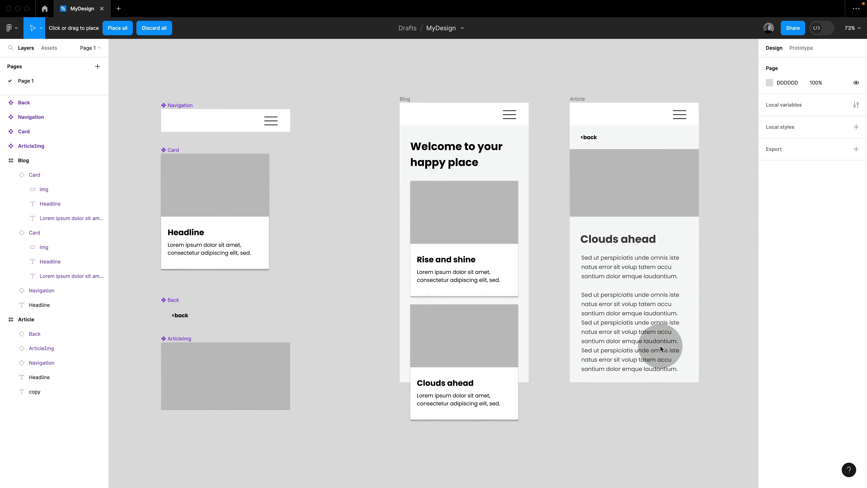
pyautogui.click(469, 221)
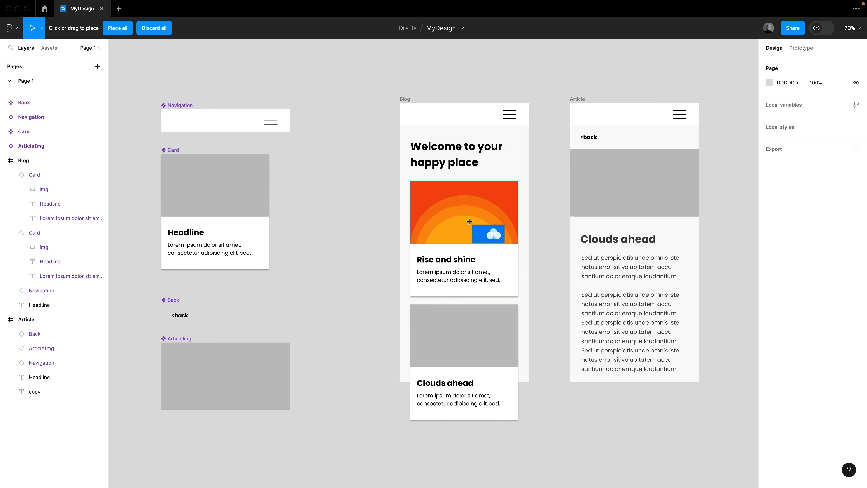
pyautogui.click(469, 323)
pyautogui.click(554, 324)
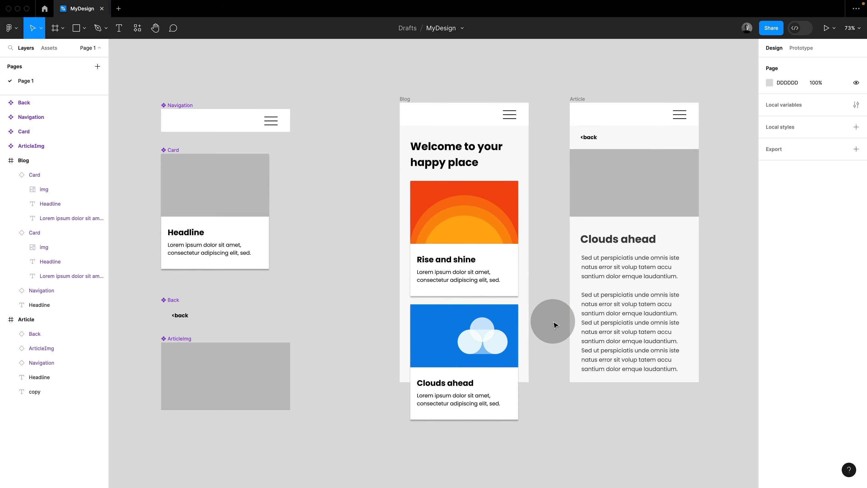
# Copy the clouds image from the Clouds ahead card as PNG and paste it into the Article frame's ArticleImg placeholder
pyautogui.keyDown('super'); pyautogui.click(495, 335); pyautogui.keyUp('super')
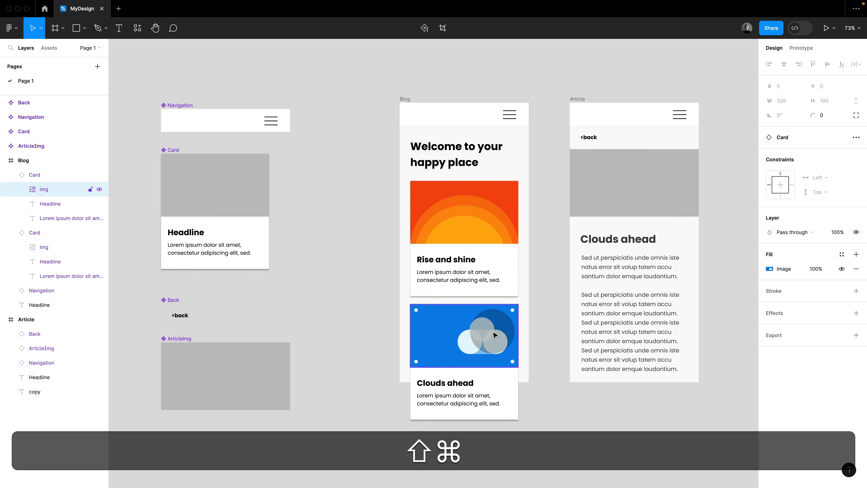
pyautogui.press('shift+super+c')
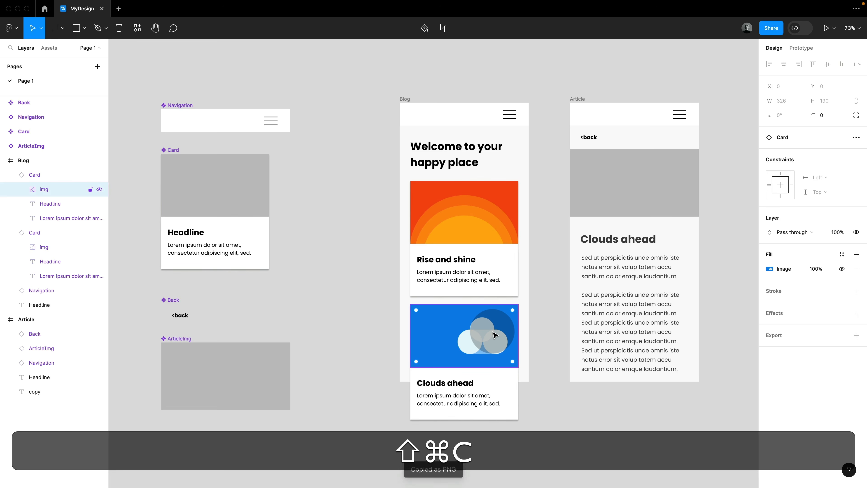
pyautogui.click(641, 196)
pyautogui.press('super+v')
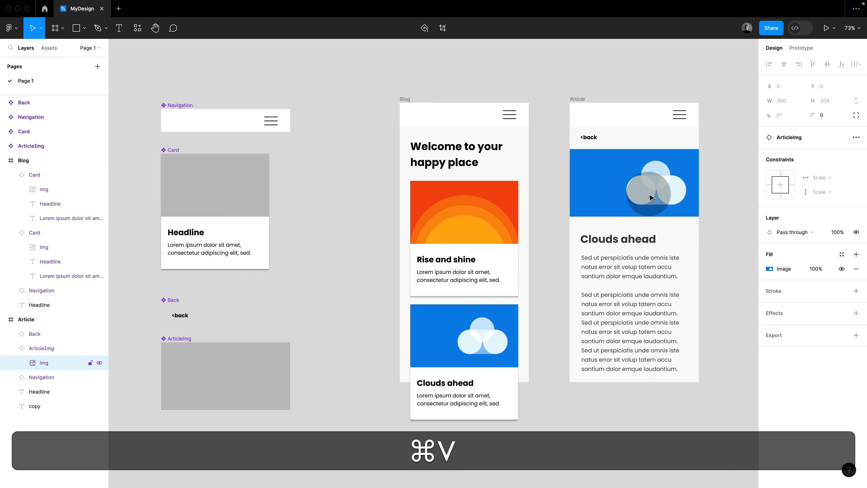
pyautogui.click(543, 208)
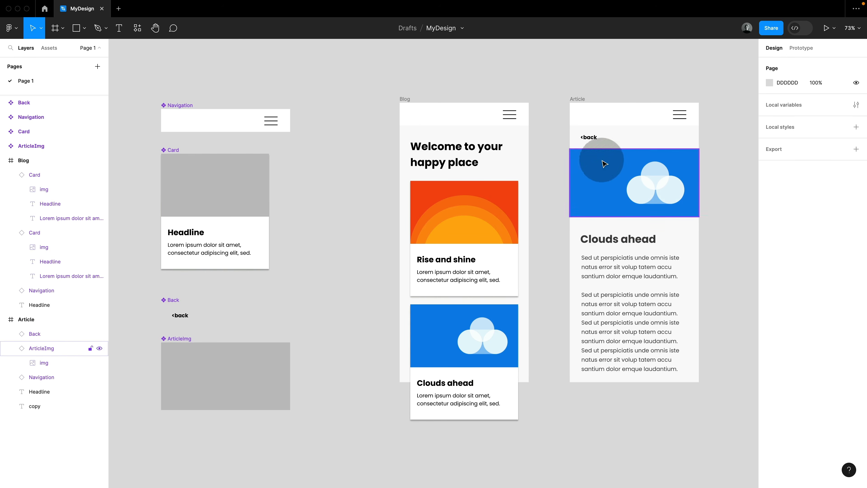
# Lock the "<back" text layer inside the main Back component and select the Back instance in the Article frame
pyautogui.click(593, 138)
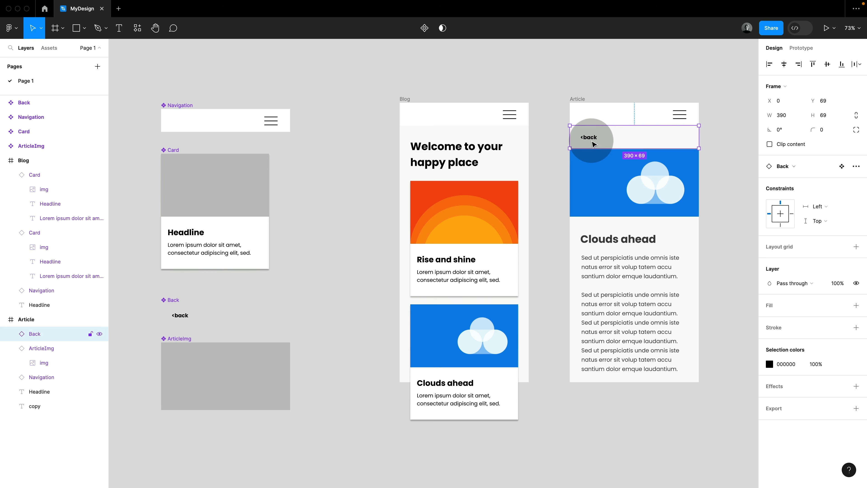
pyautogui.click(218, 315)
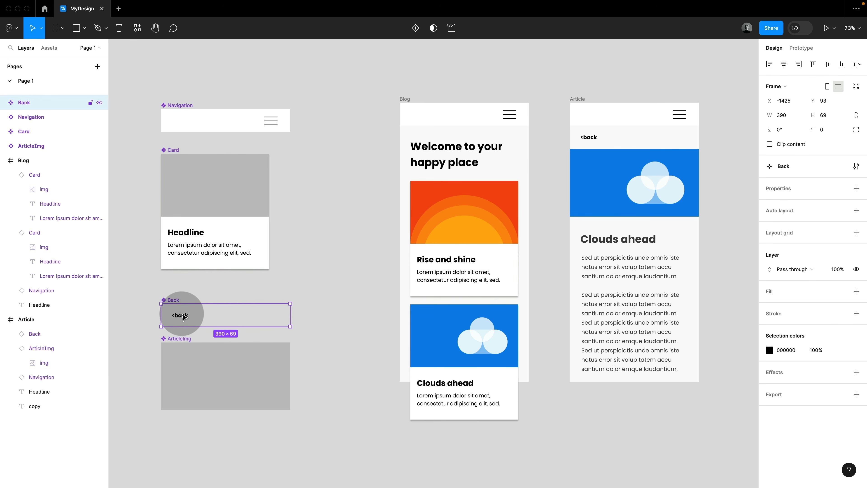
pyautogui.doubleClick(183, 314)
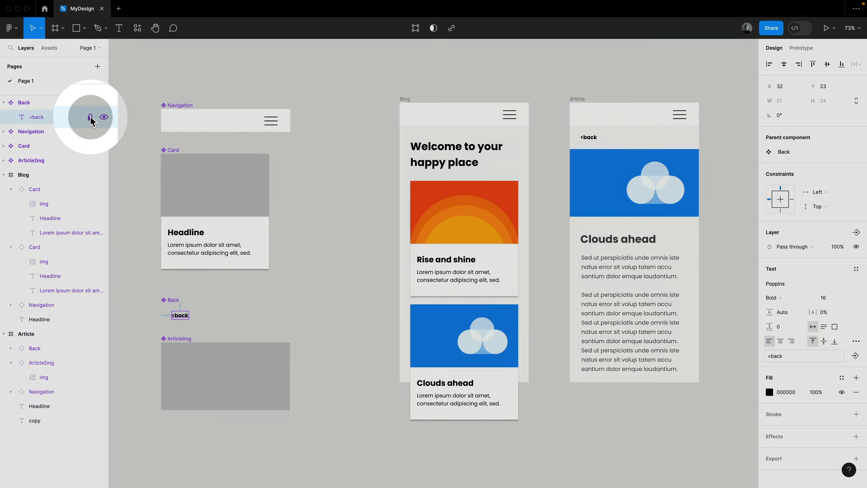
pyautogui.click(90, 118)
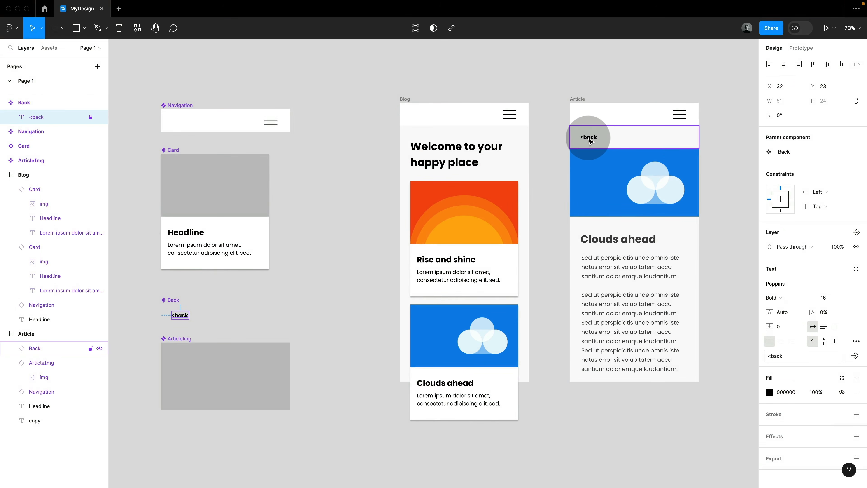
pyautogui.click(592, 140)
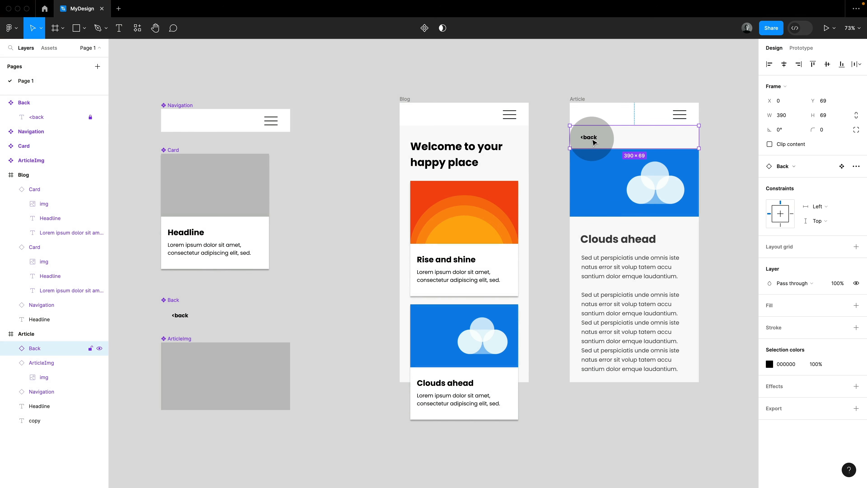
# Widen the headline text box in the main Card component to about 283
pyautogui.click(346, 212)
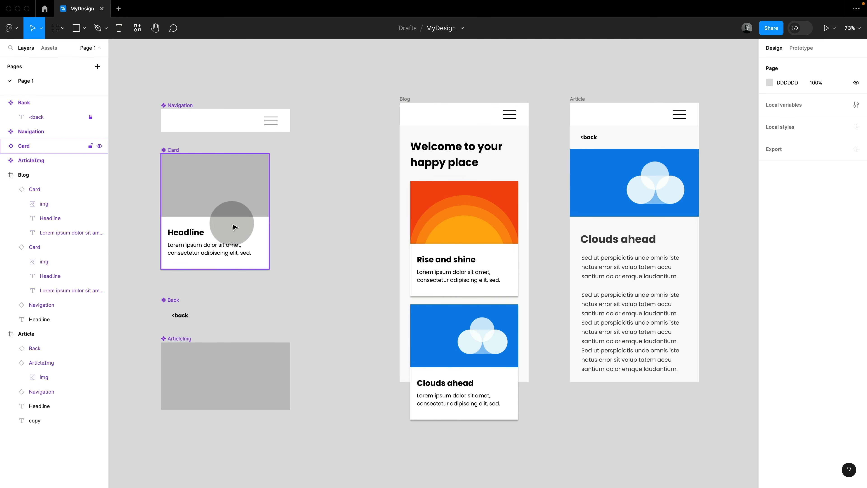
pyautogui.doubleClick(210, 238)
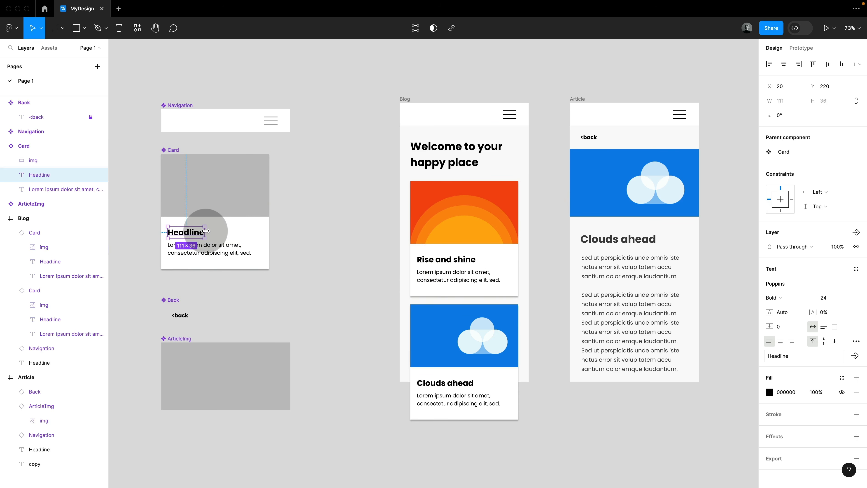
pyautogui.moveTo(207, 232); pyautogui.dragTo(260, 232)
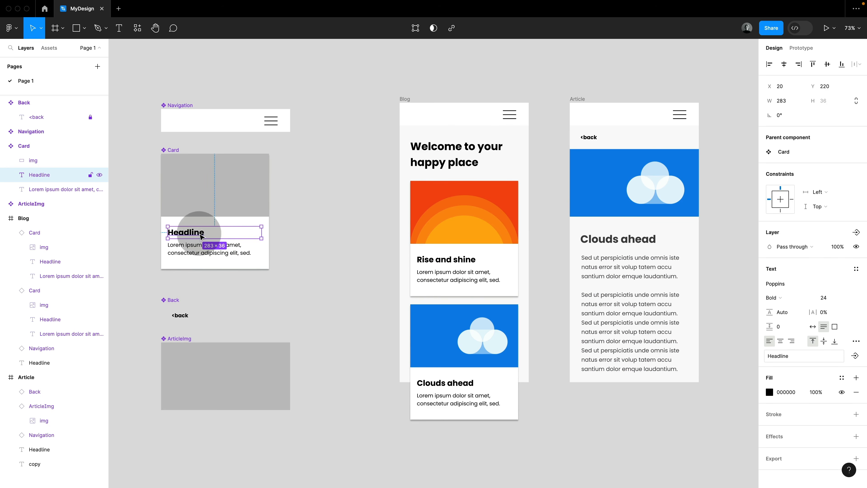
# Try several font sizes on the headline in the main Card component, starting with 26 and ending at 25
pyautogui.doubleClick(195, 228)
pyautogui.click(823, 297)
pyautogui.write('26')
pyautogui.press('Return')
pyautogui.press('Up')
pyautogui.press('Up')
pyautogui.press('Down')
pyautogui.press('Down')
pyautogui.press('Down')
pyautogui.press('Down')
pyautogui.press('Up')
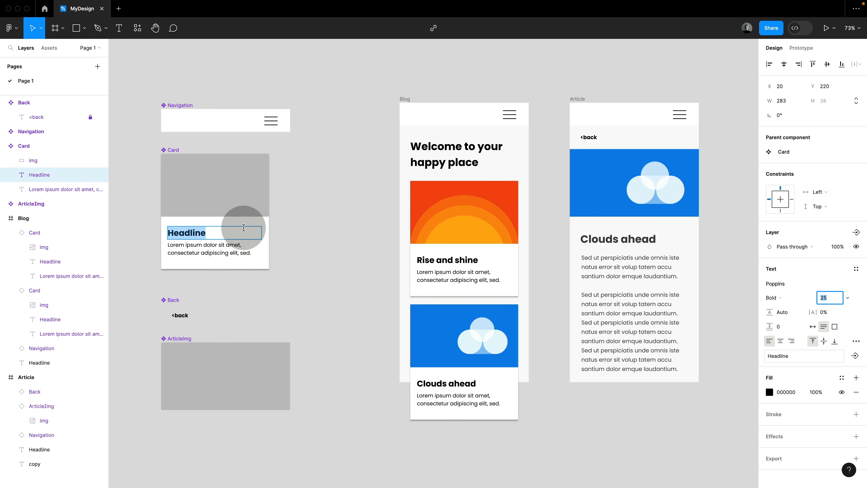
pyautogui.press('Escape')
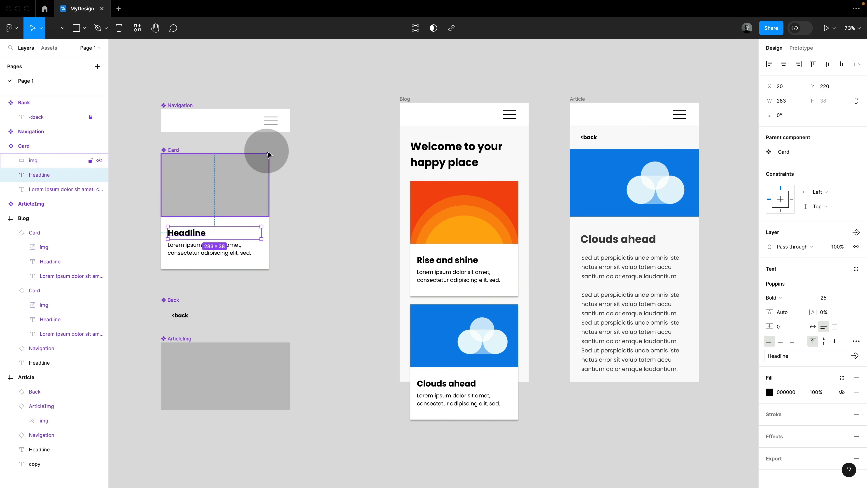
# Try moving the Burger icon frame in the main Navigation component to about X 307, Y 0
pyautogui.click(271, 120)
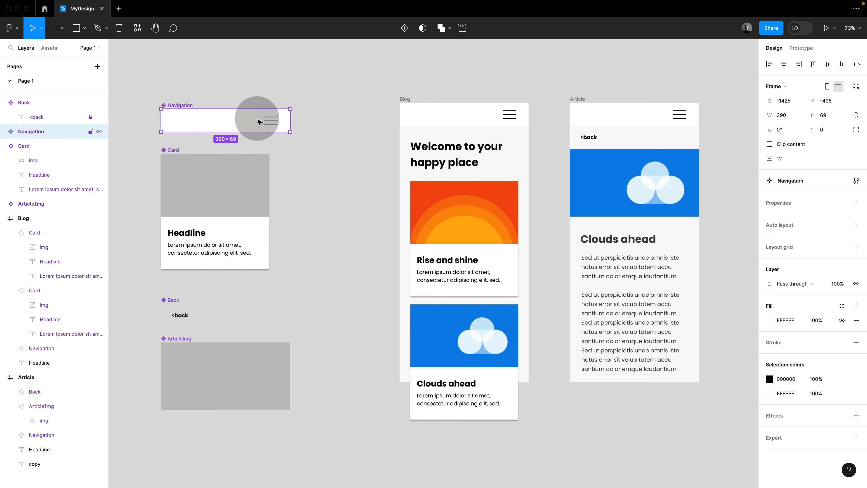
pyautogui.doubleClick(275, 121)
pyautogui.moveTo(284, 123)
pyautogui.mouseDown()
pyautogui.moveTo(180, 123)
pyautogui.moveTo(284, 122)
pyautogui.mouseUp()
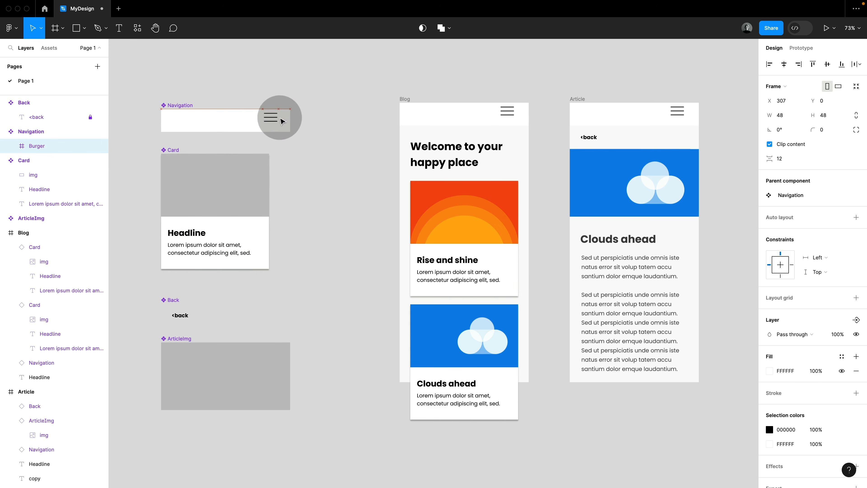
pyautogui.click(318, 132)
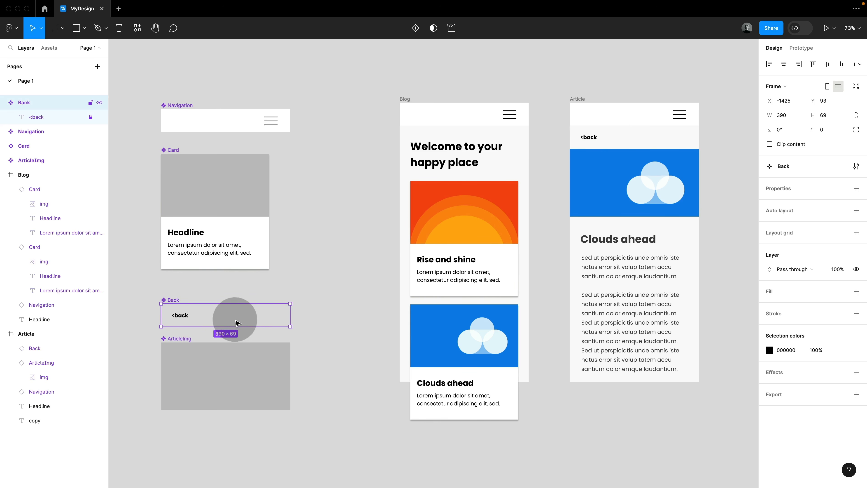
# Examine the Back instance, the Clouds ahead headline and the body copy of the Article frame
pyautogui.click(652, 140)
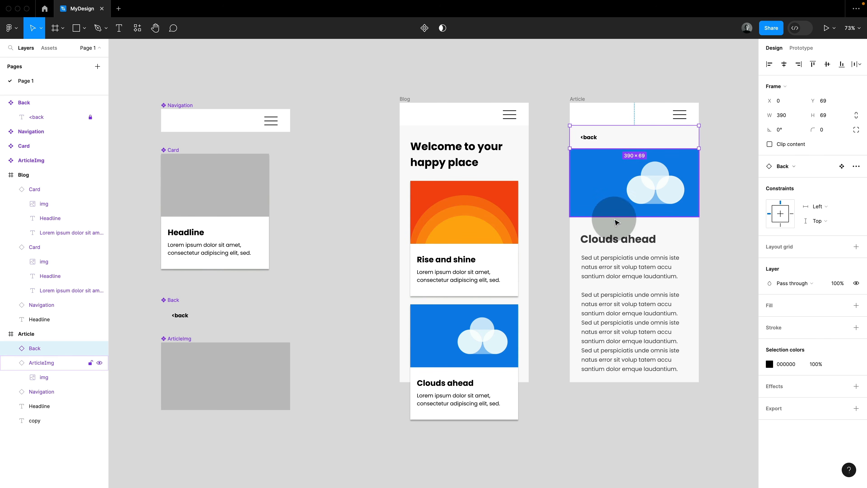
pyautogui.click(617, 239)
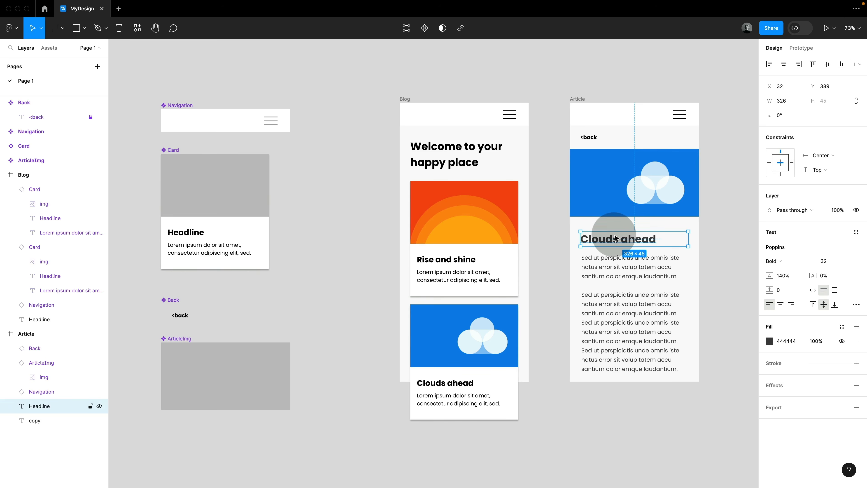
pyautogui.click(614, 264)
pyautogui.click(616, 239)
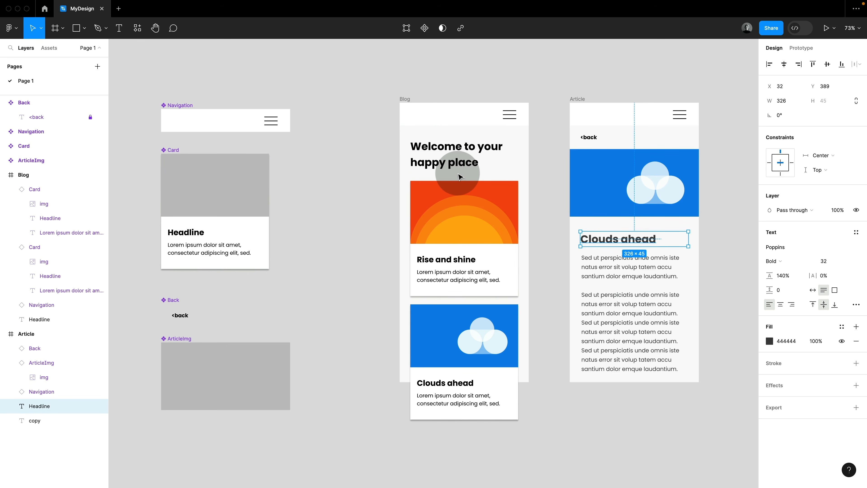
pyautogui.click(557, 290)
pyautogui.click(608, 274)
pyautogui.click(613, 236)
pyautogui.click(614, 273)
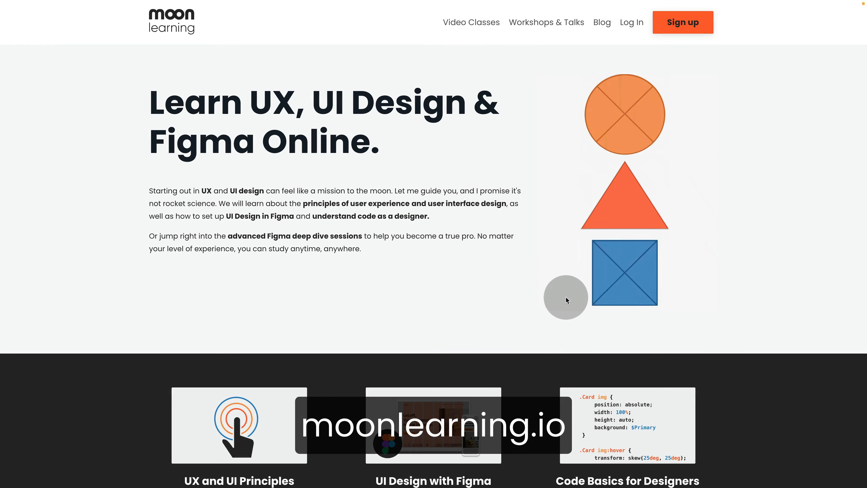
# Switch to the moonlearning.io website and look through its class overview and the Figma lesson list down to Introducing Components
pyautogui.scroll(-10, 565, 298)
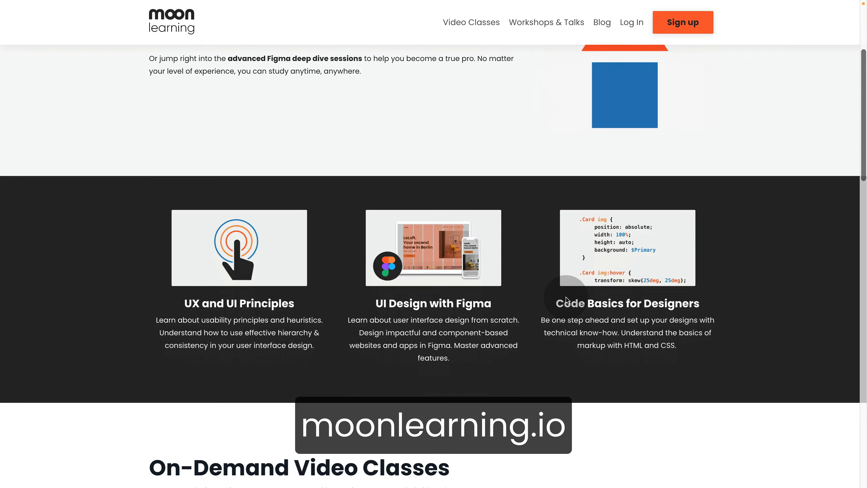
pyautogui.scroll(-5, 566, 300)
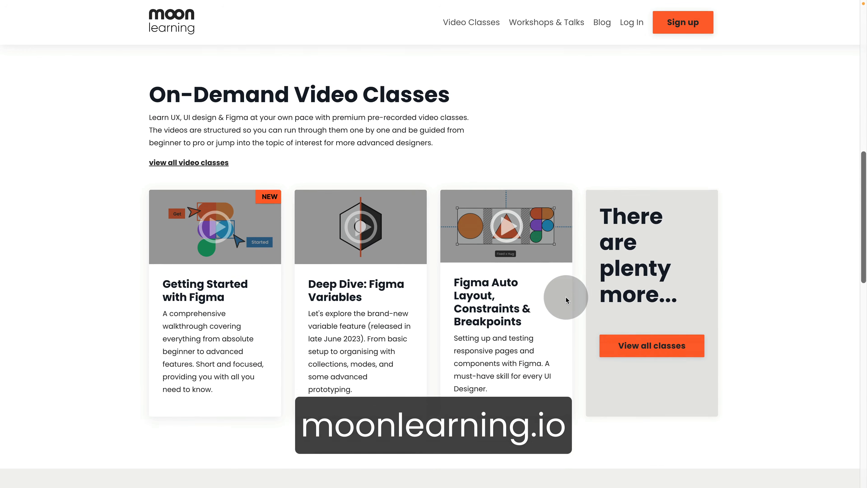
pyautogui.scroll(-8, 342, 239)
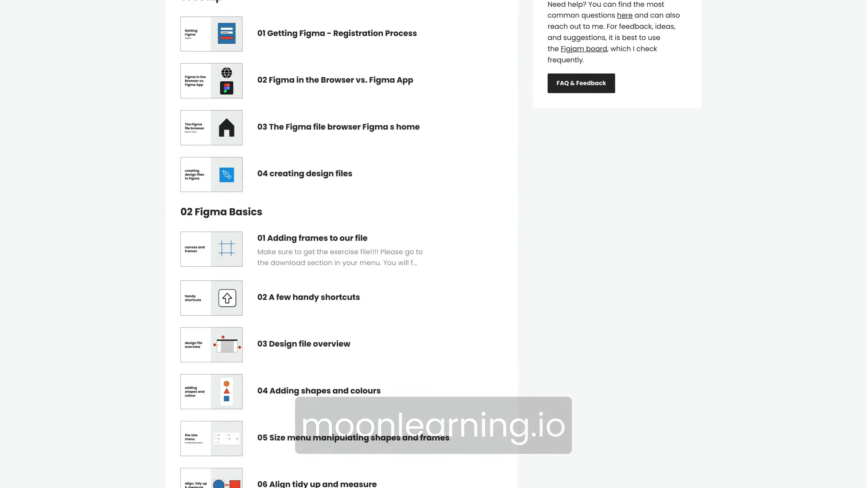
pyautogui.scroll(-10, 341, 239)
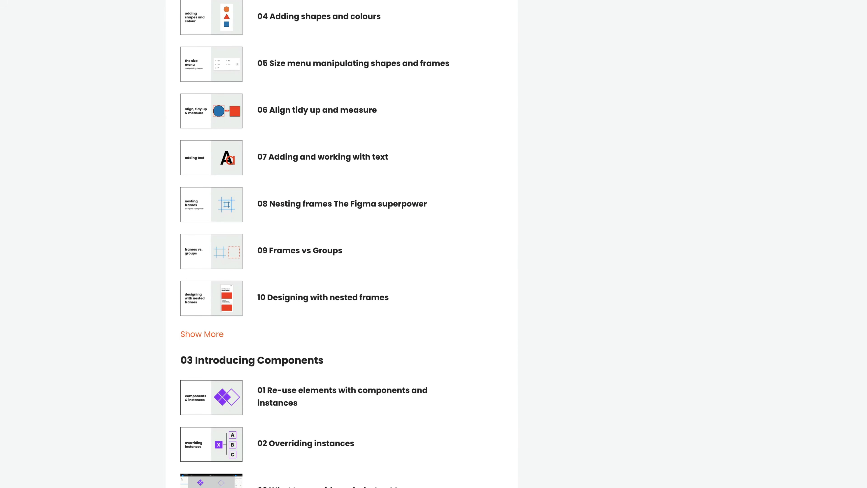
pyautogui.scroll(-3, 341, 239)
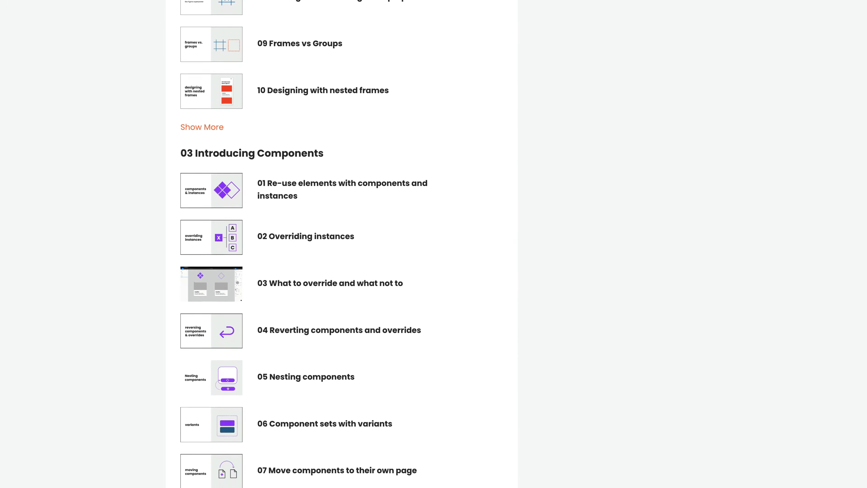
pyautogui.scroll(-3, 342, 239)
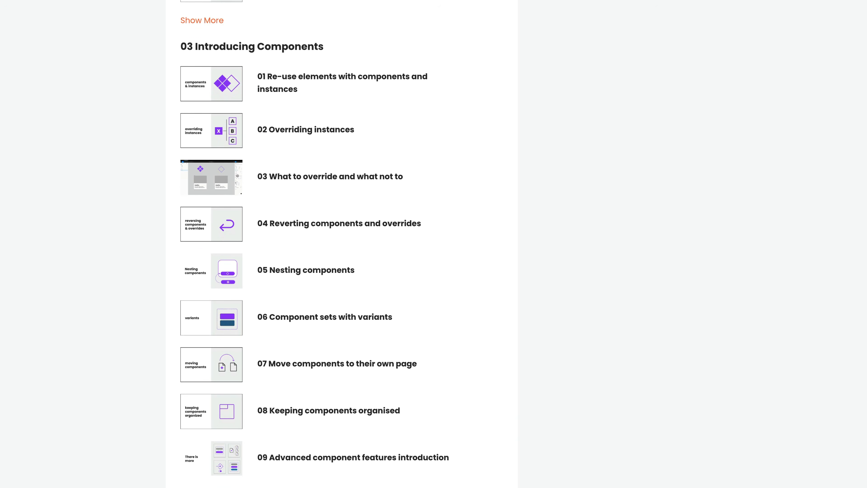